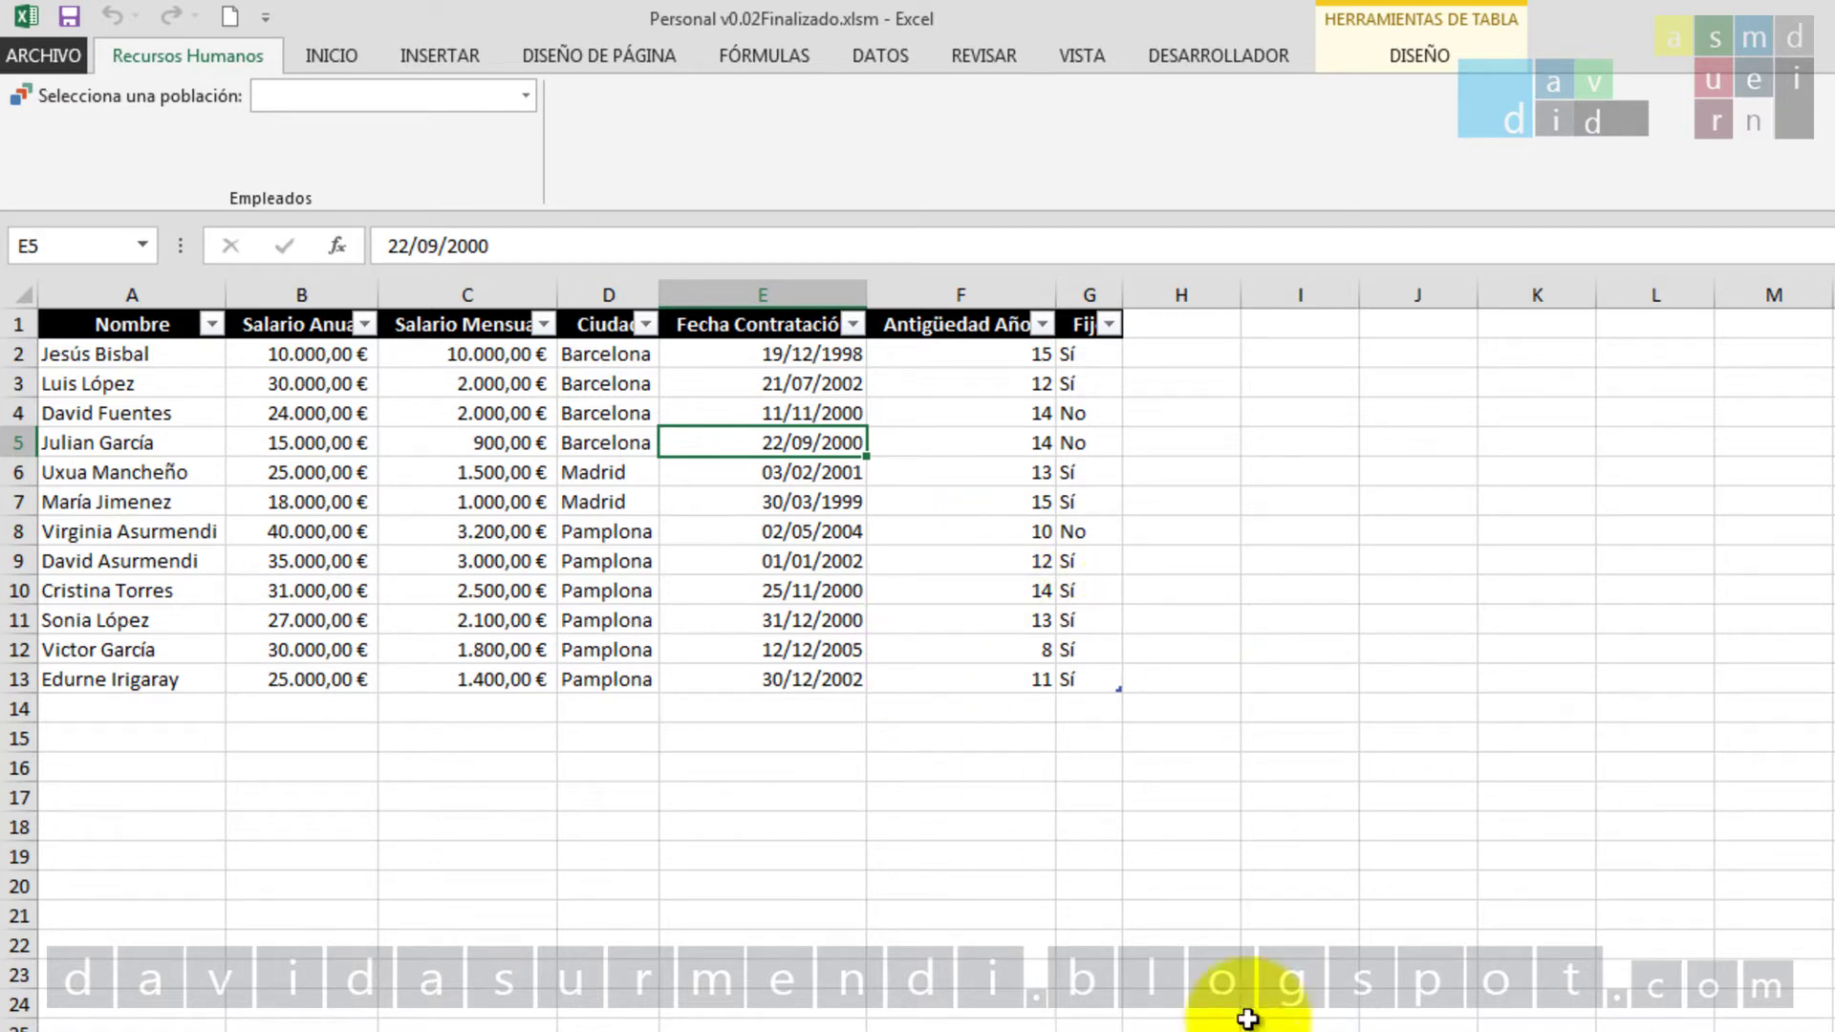
# Filter the employee table to Barcelona, then Pamplona, then Madrid by typing 'Ma'
pyautogui.click(529, 96)
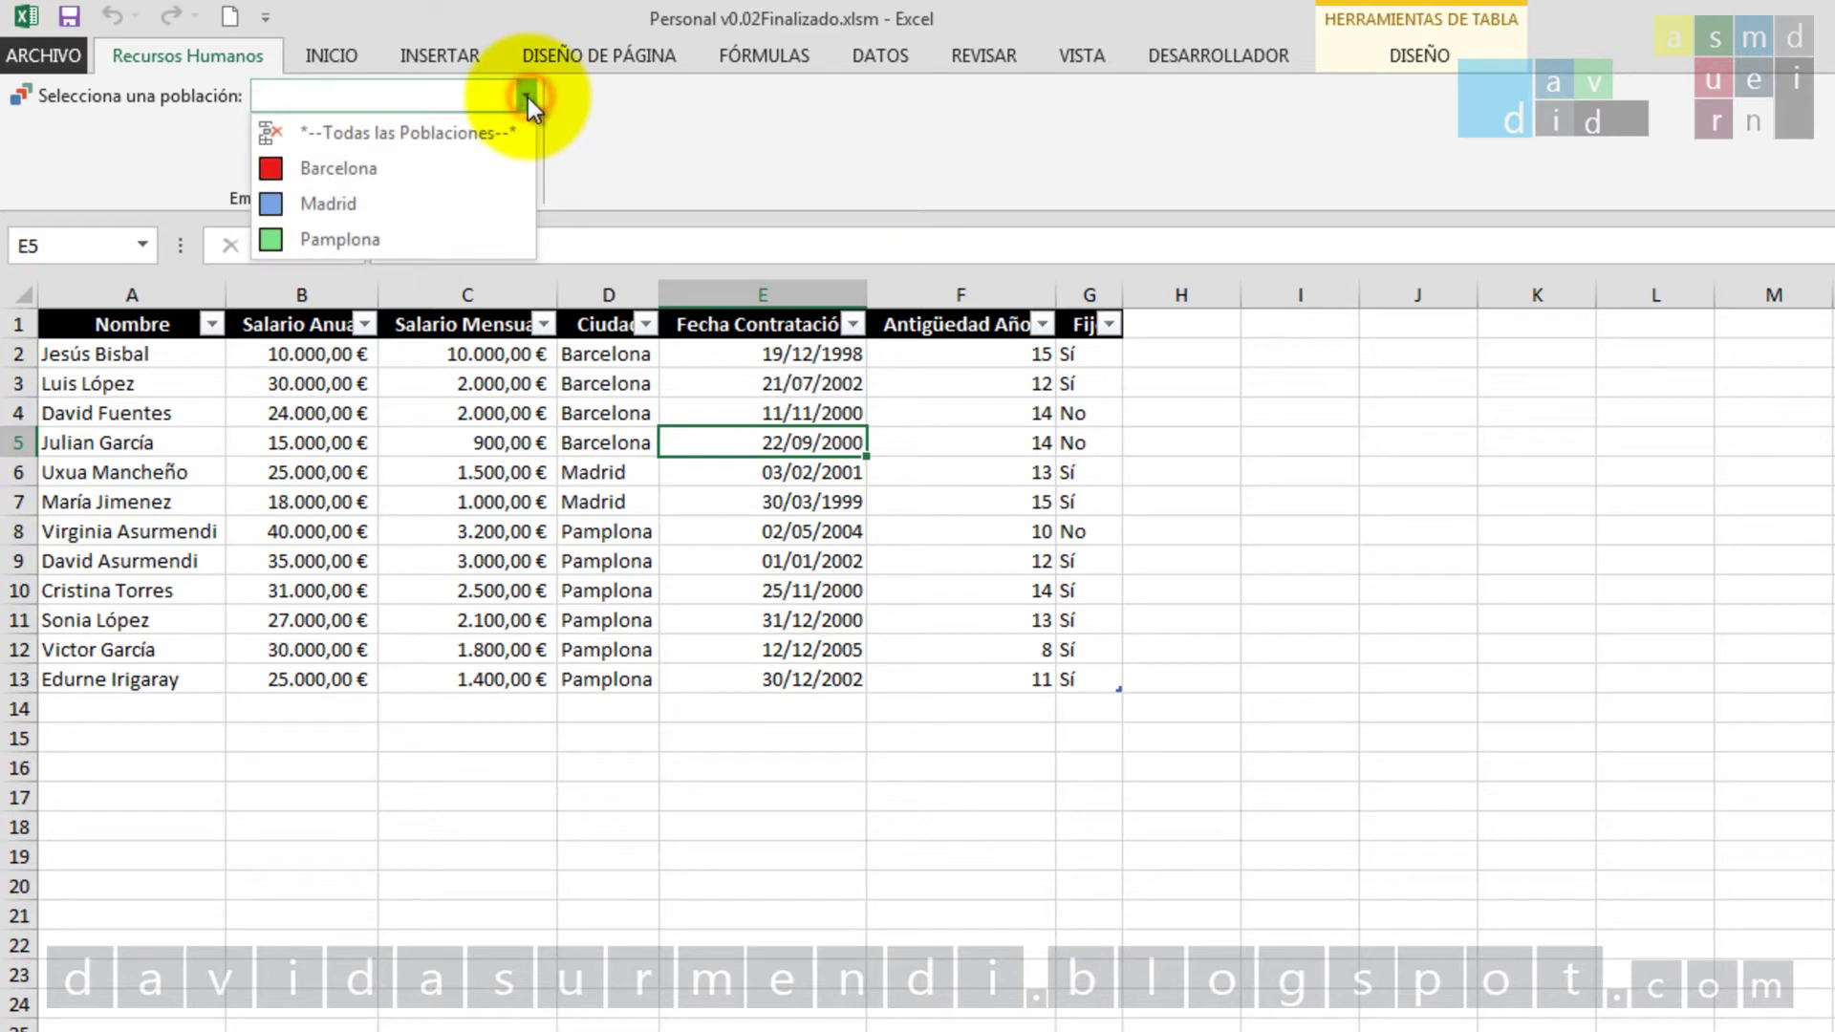
pyautogui.click(474, 176)
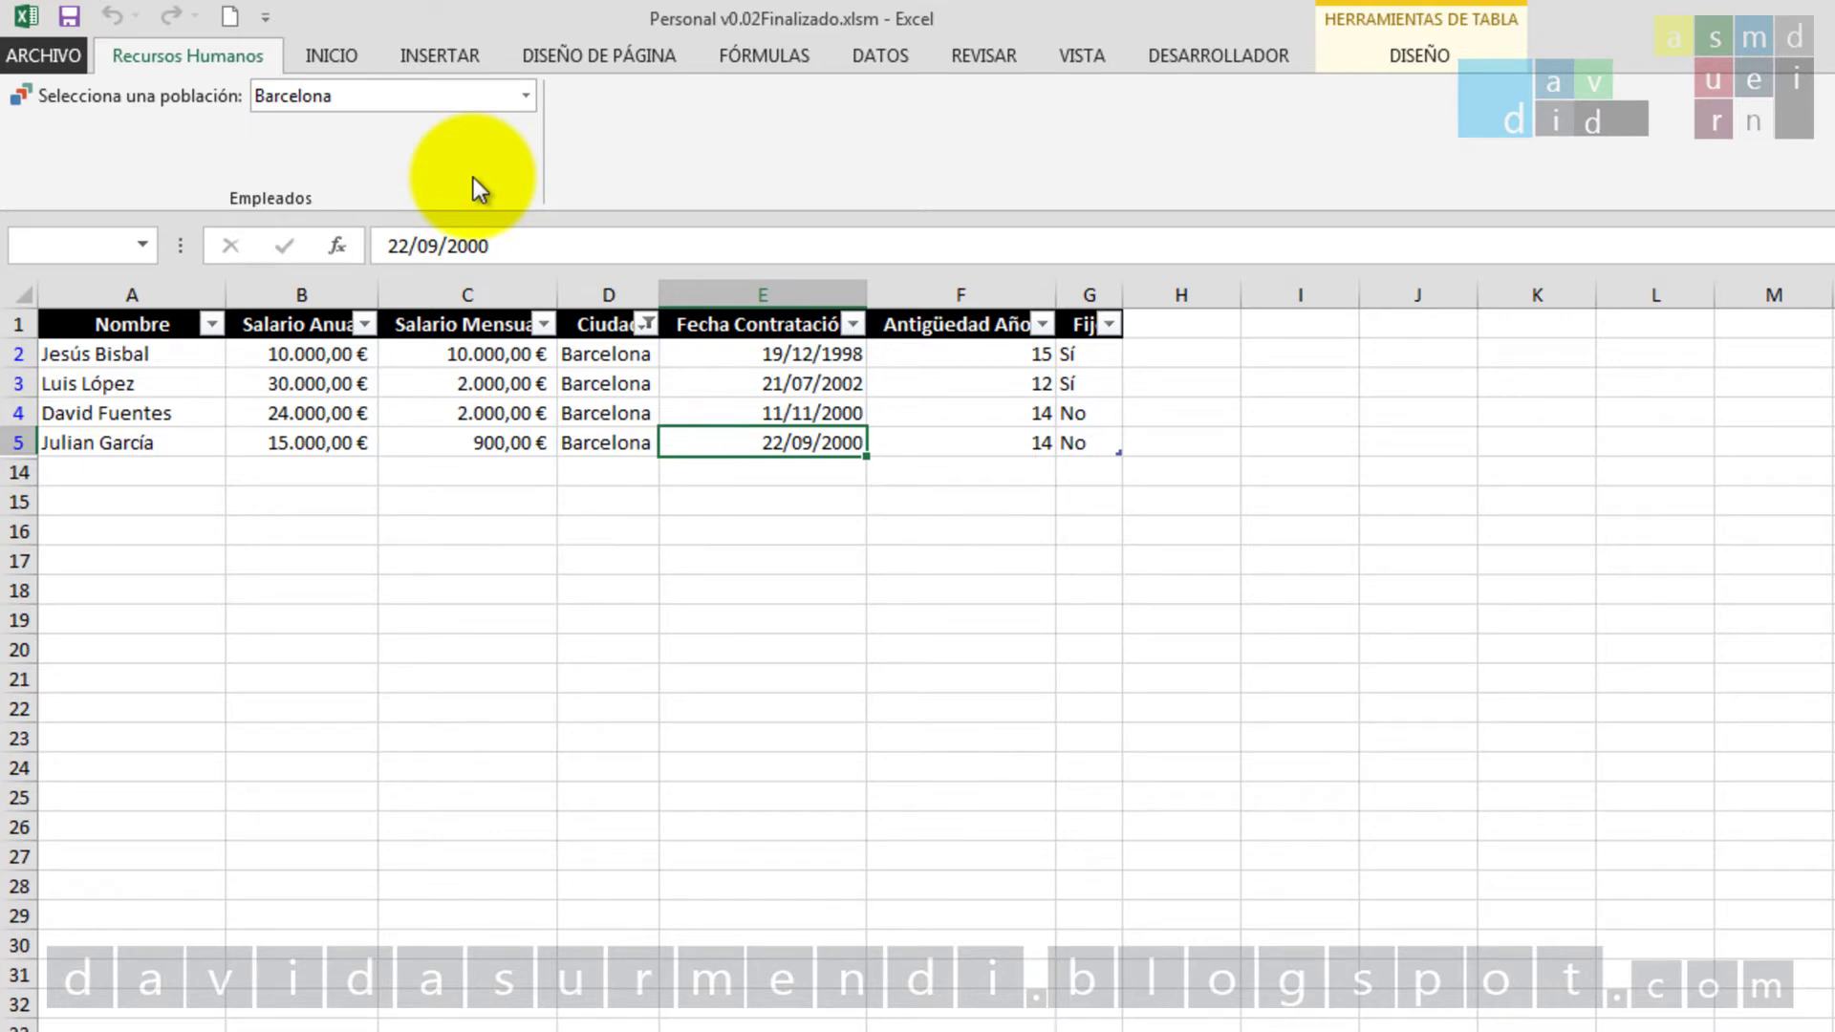
pyautogui.click(525, 98)
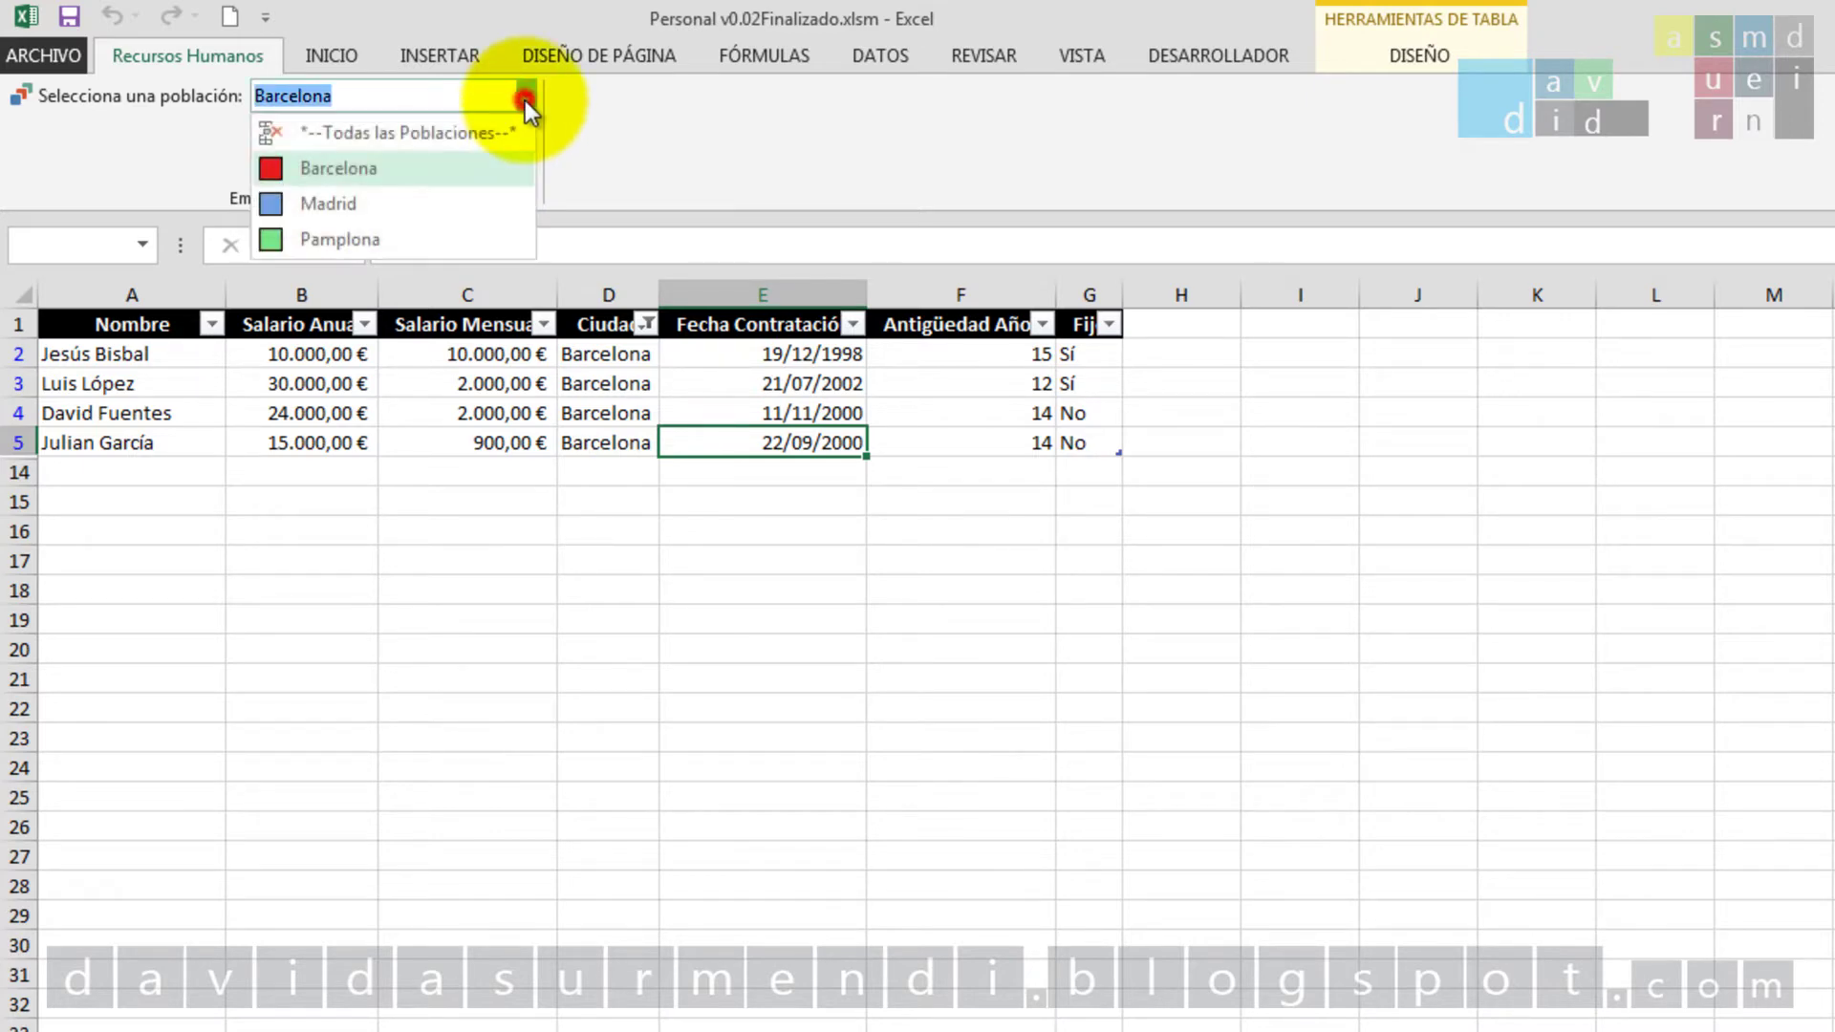
pyautogui.click(378, 239)
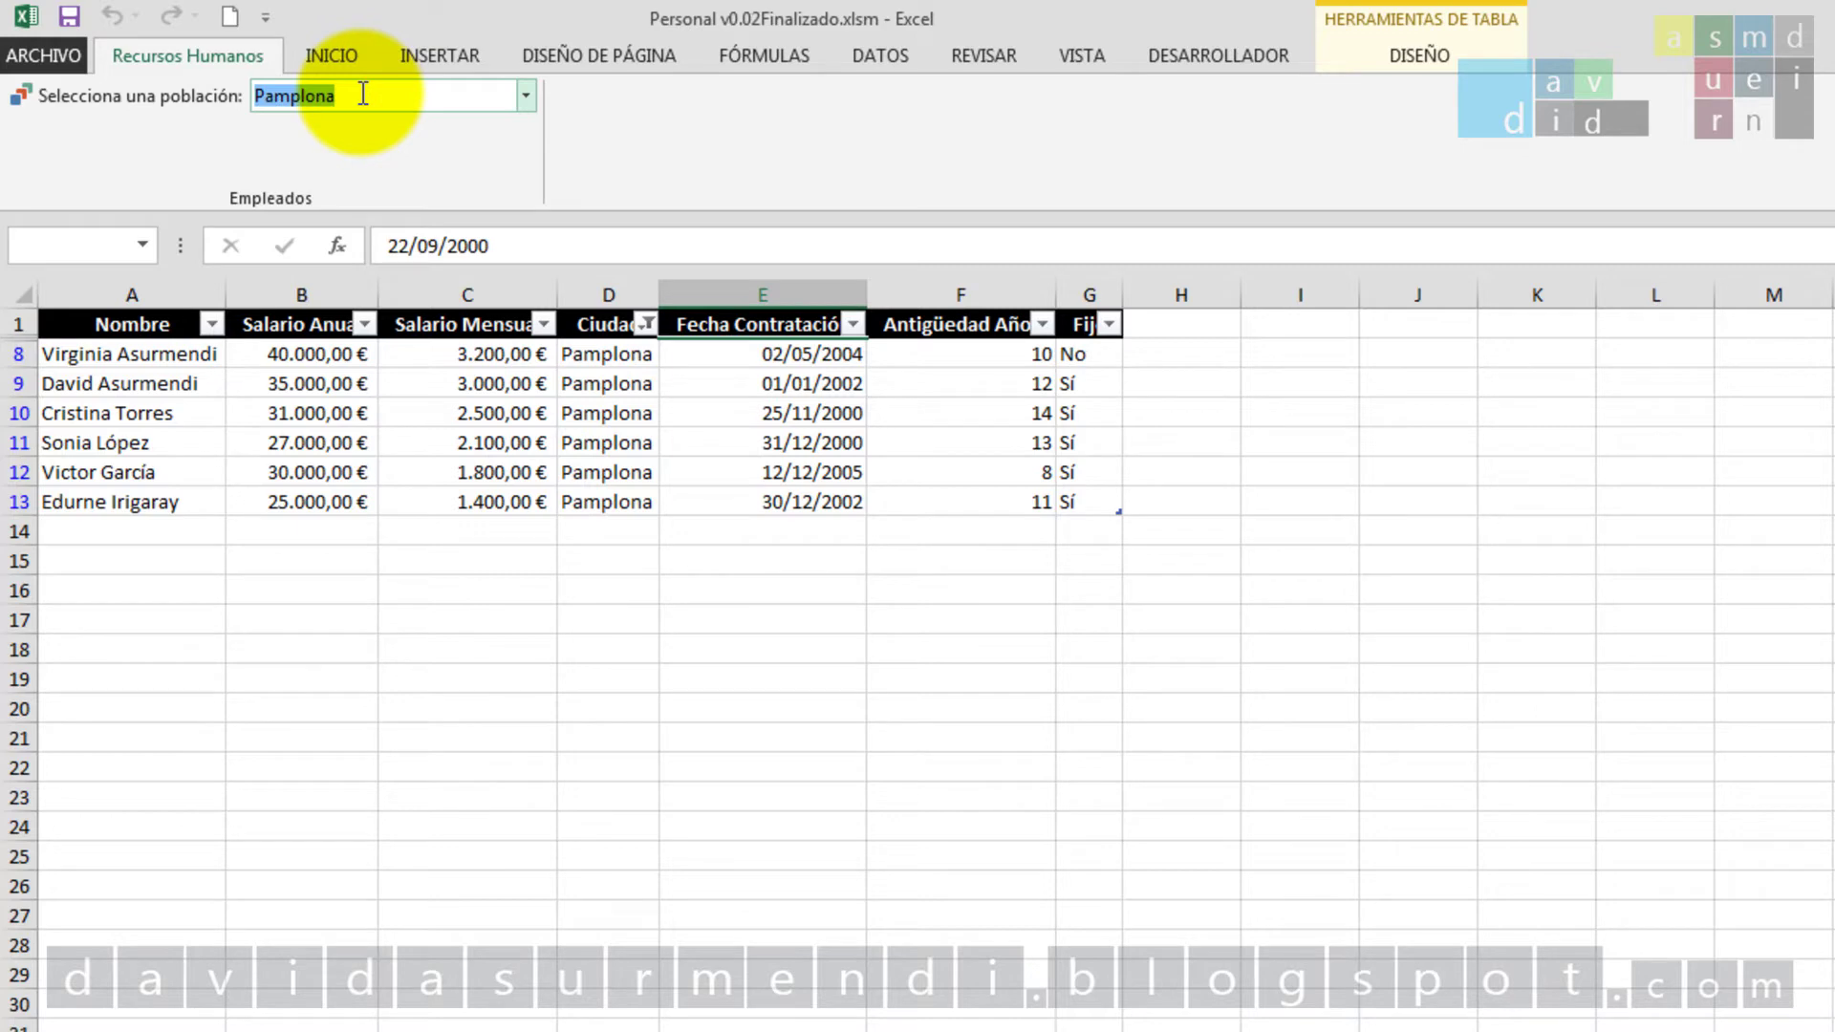
pyautogui.write('Madrid')
pyautogui.press('Return')
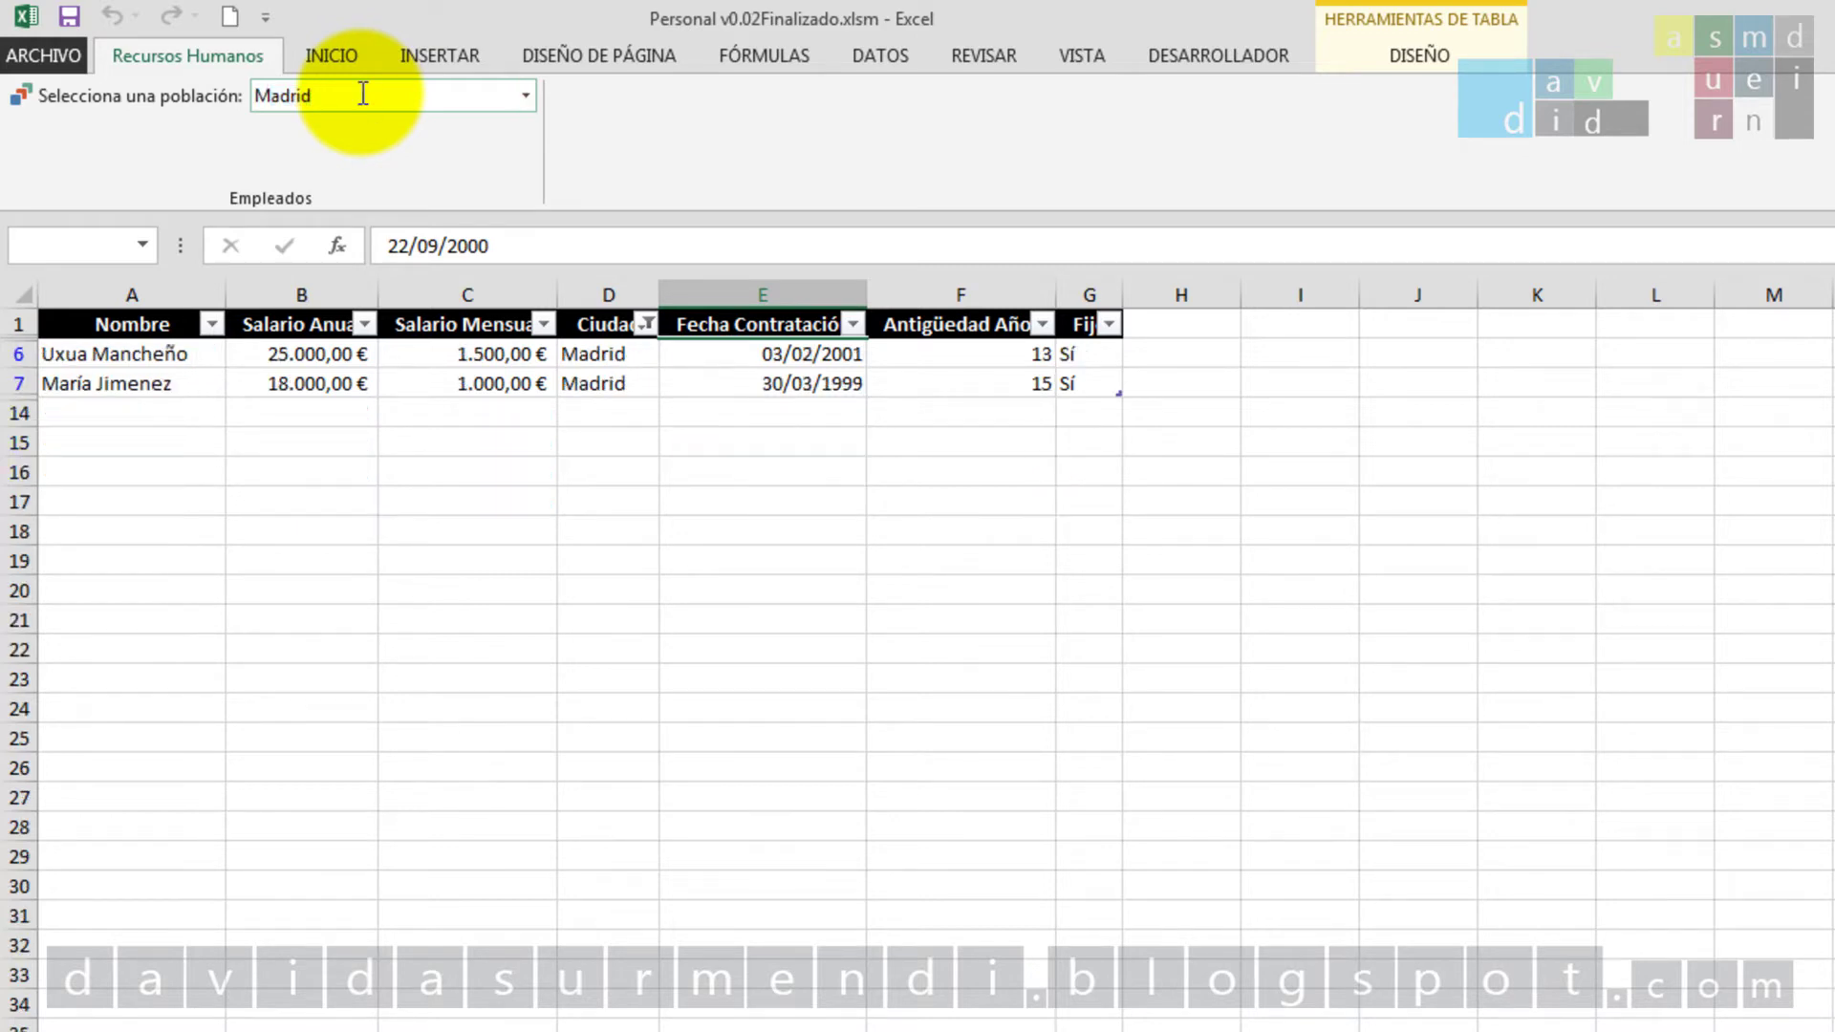
# Filter the table to Barcelona again, then to Madrid, via the población combo box
pyautogui.click(525, 94)
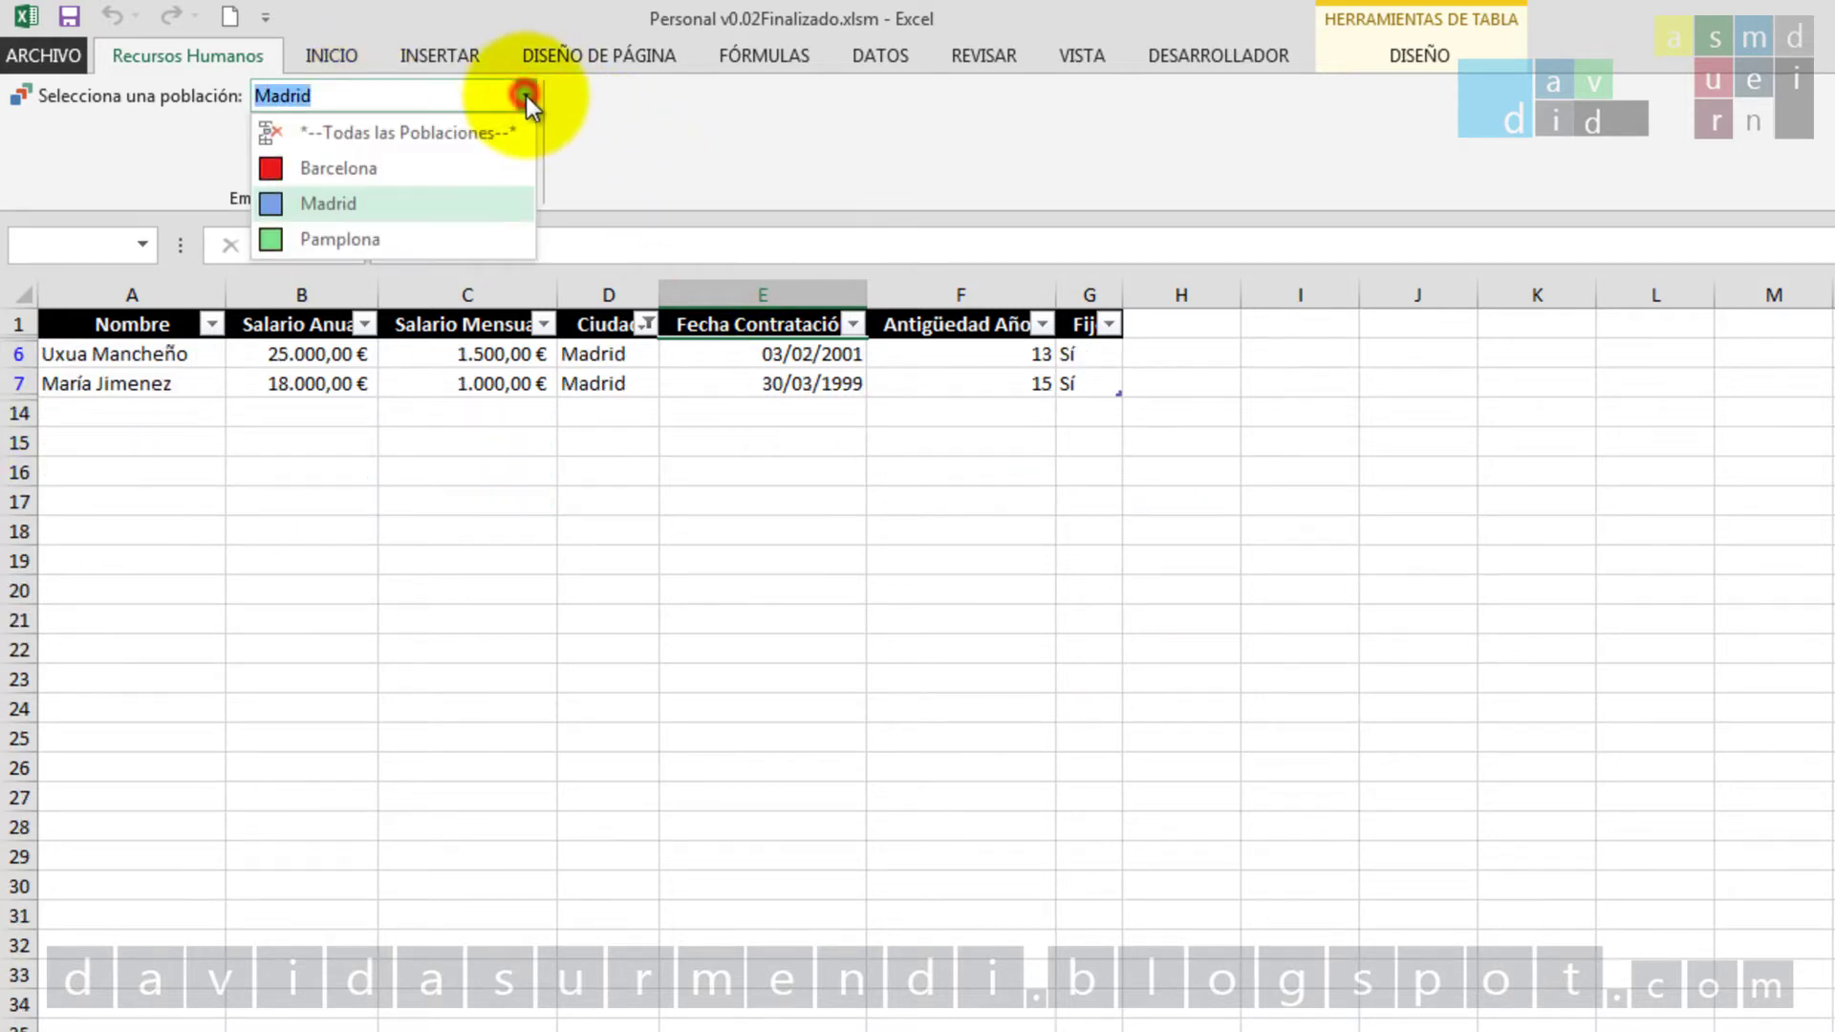
pyautogui.click(509, 162)
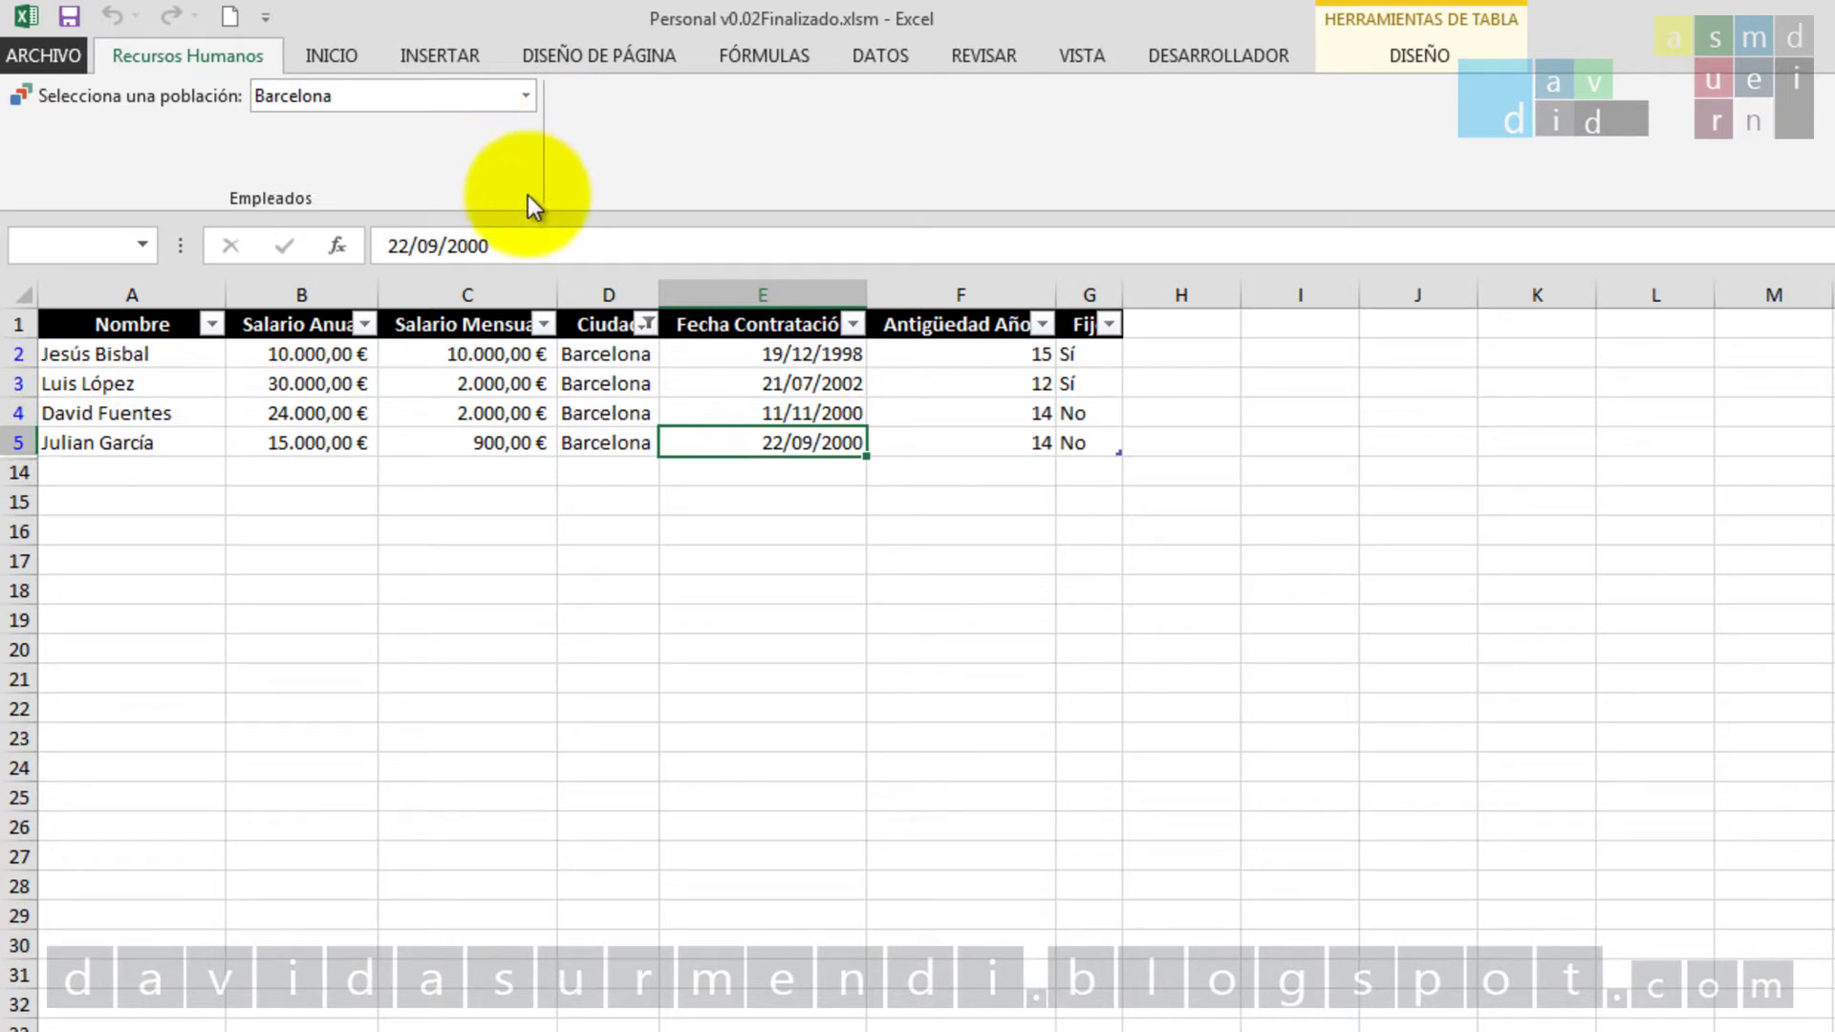
pyautogui.click(528, 95)
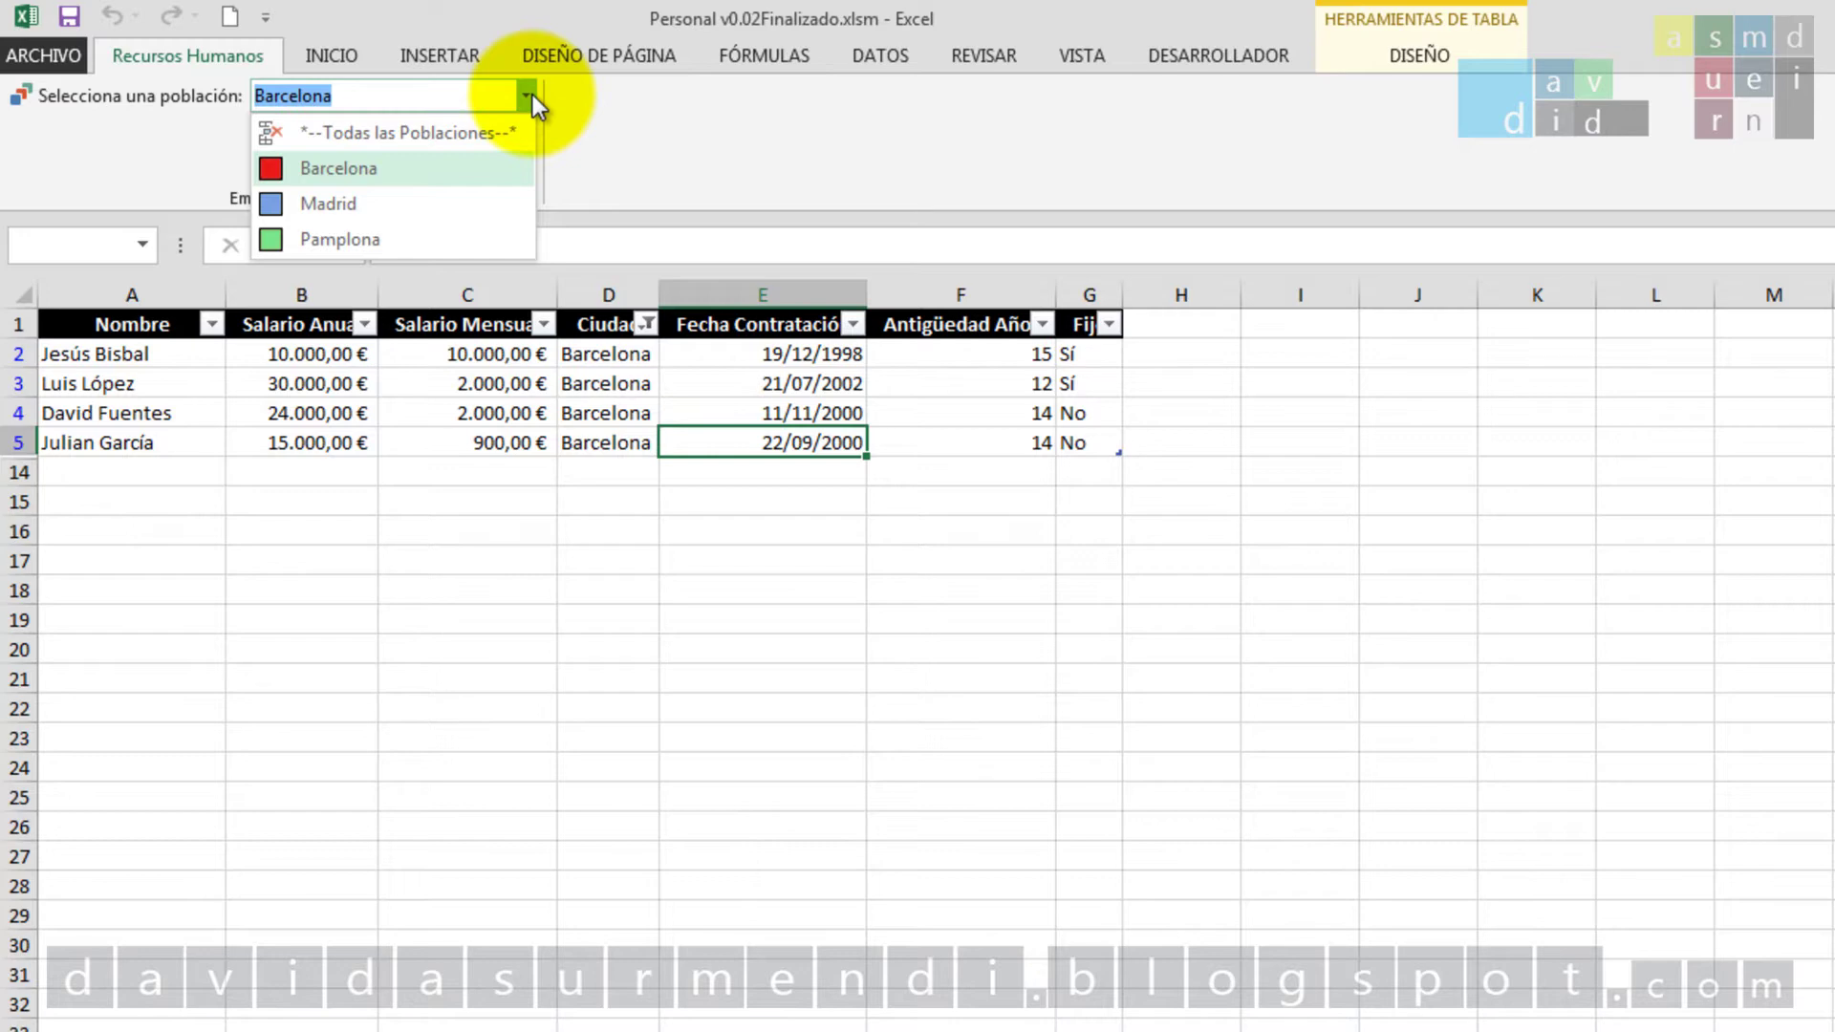
pyautogui.click(493, 201)
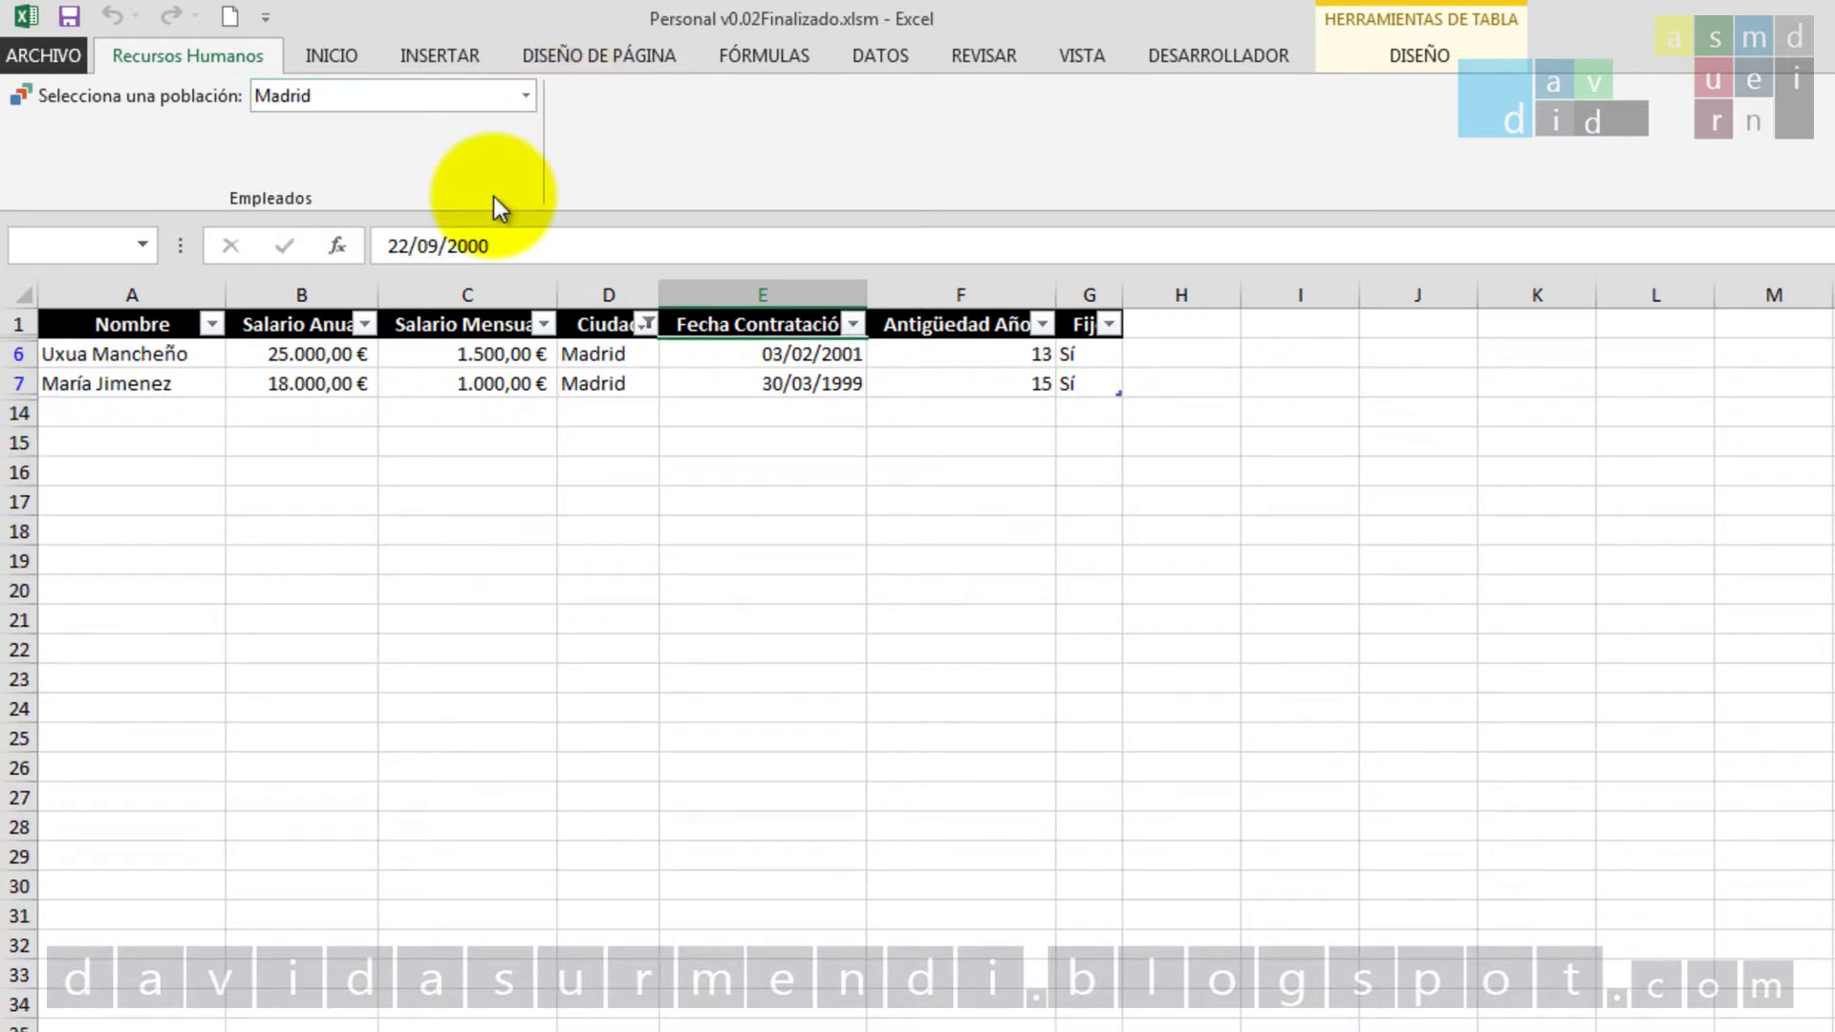
pyautogui.click(525, 97)
# Clear the city filter so employees from all populations are listed
pyautogui.click(496, 133)
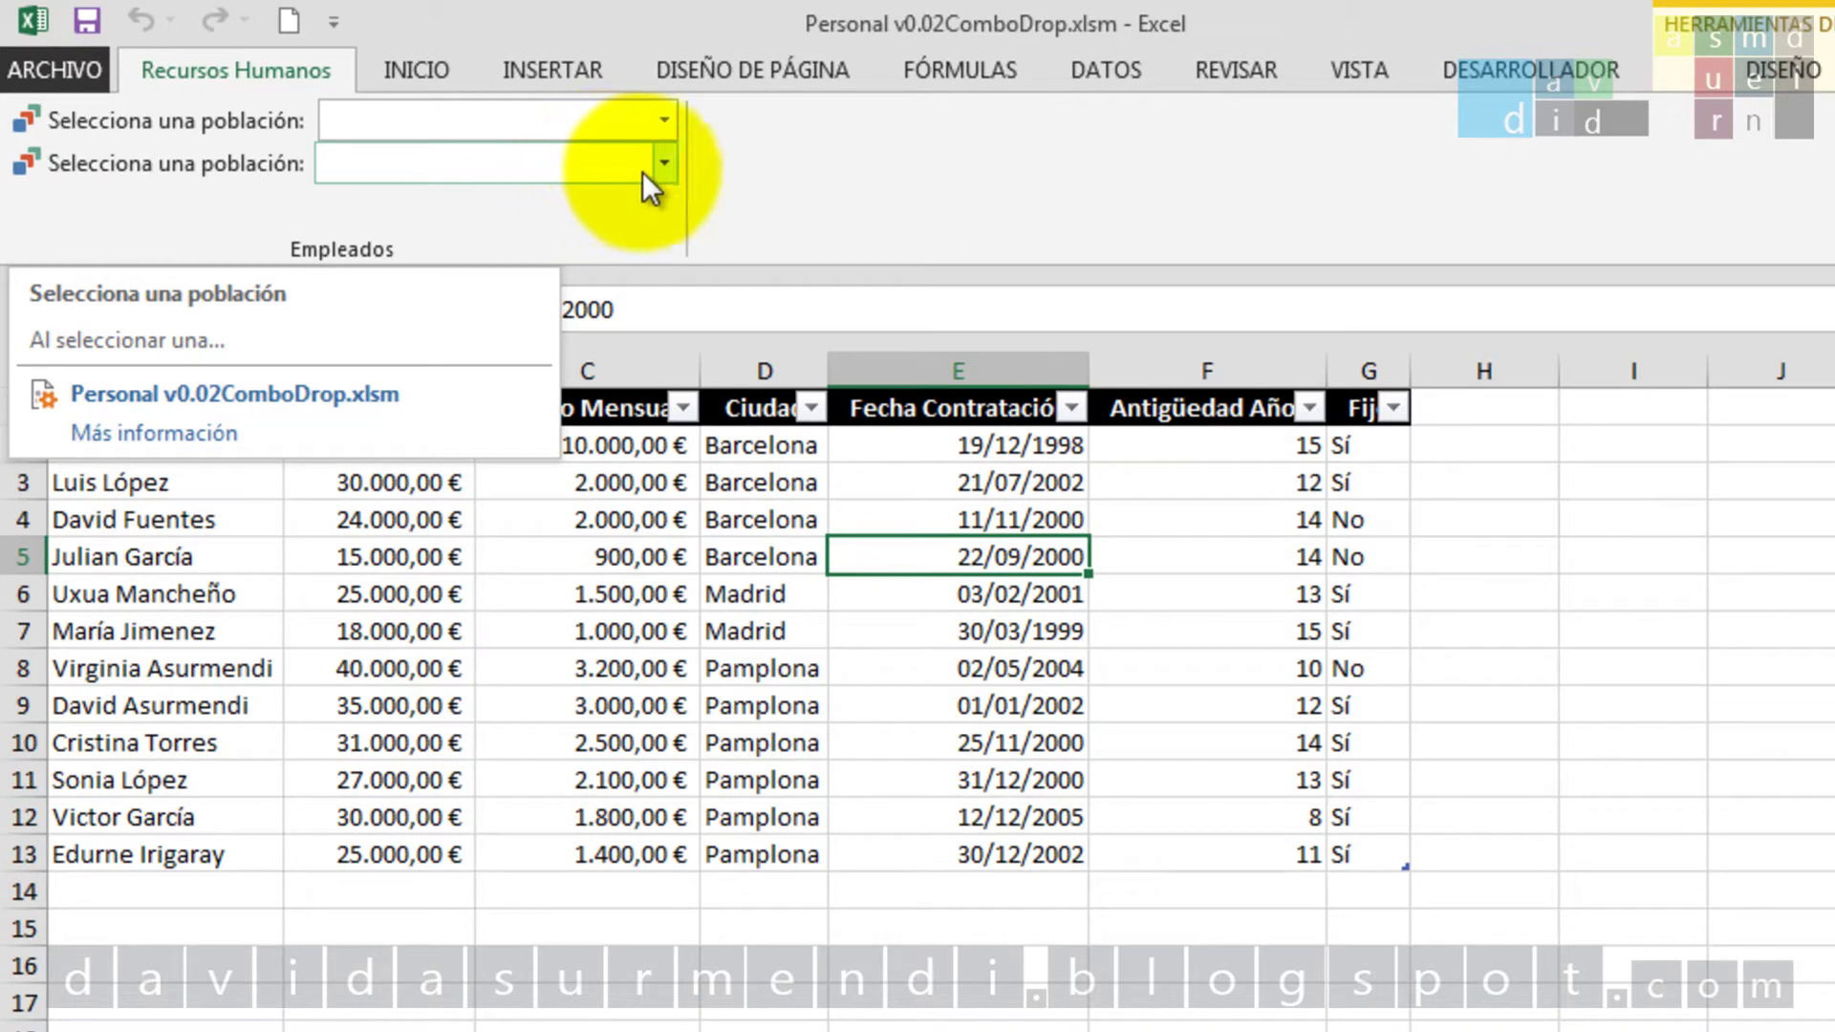
# Check the second selector's list is empty, then type 'M' to filter the first selector to Madrid
pyautogui.click(640, 168)
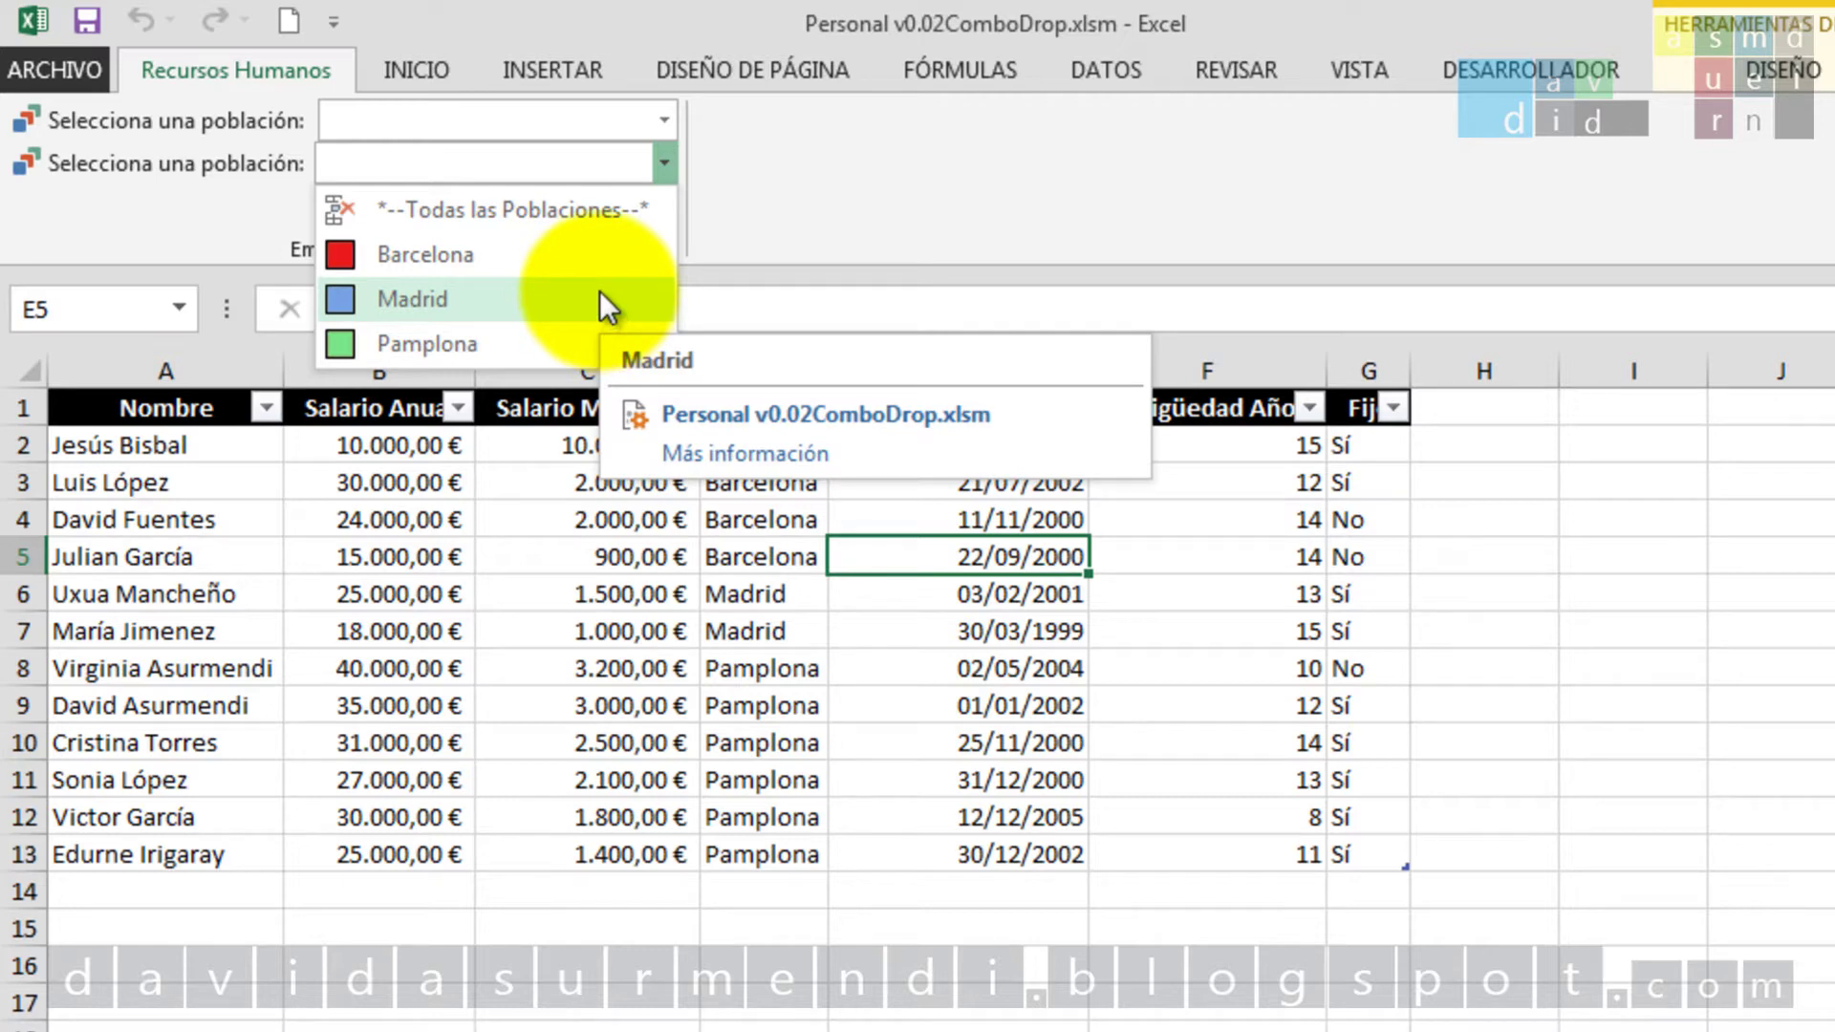
pyautogui.click(473, 160)
pyautogui.click(472, 161)
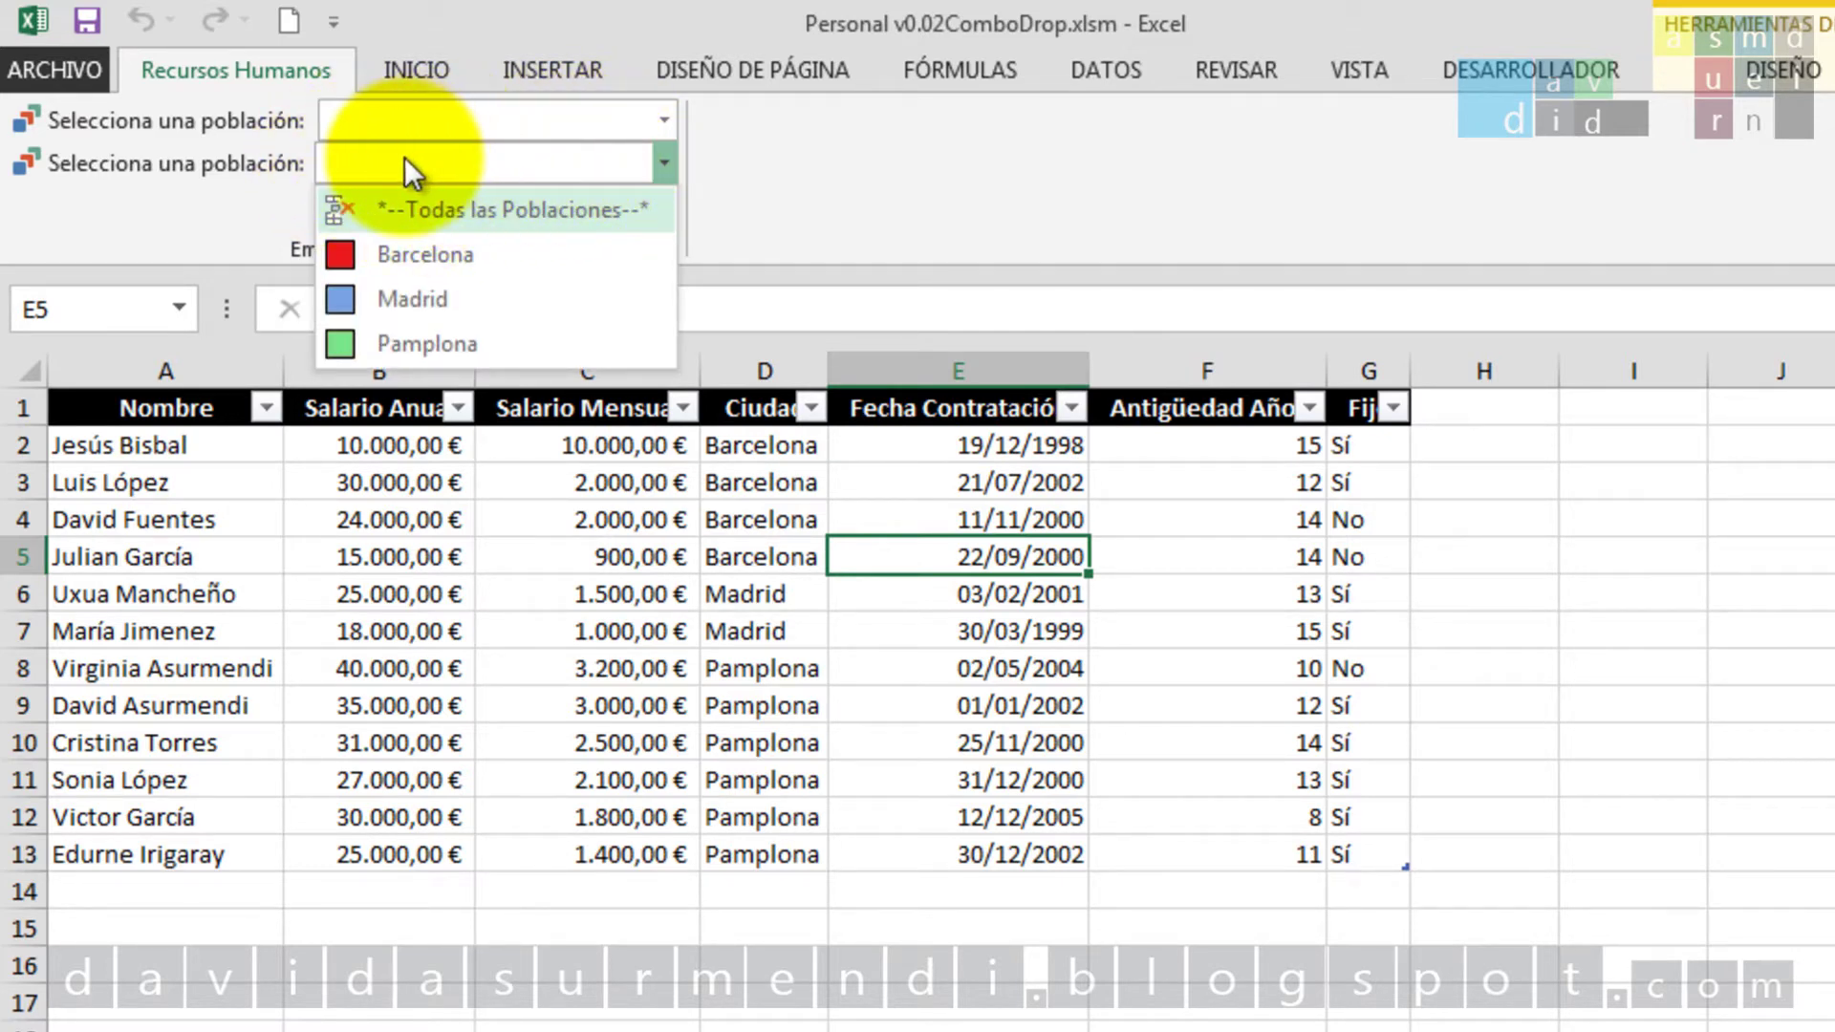
pyautogui.click(416, 123)
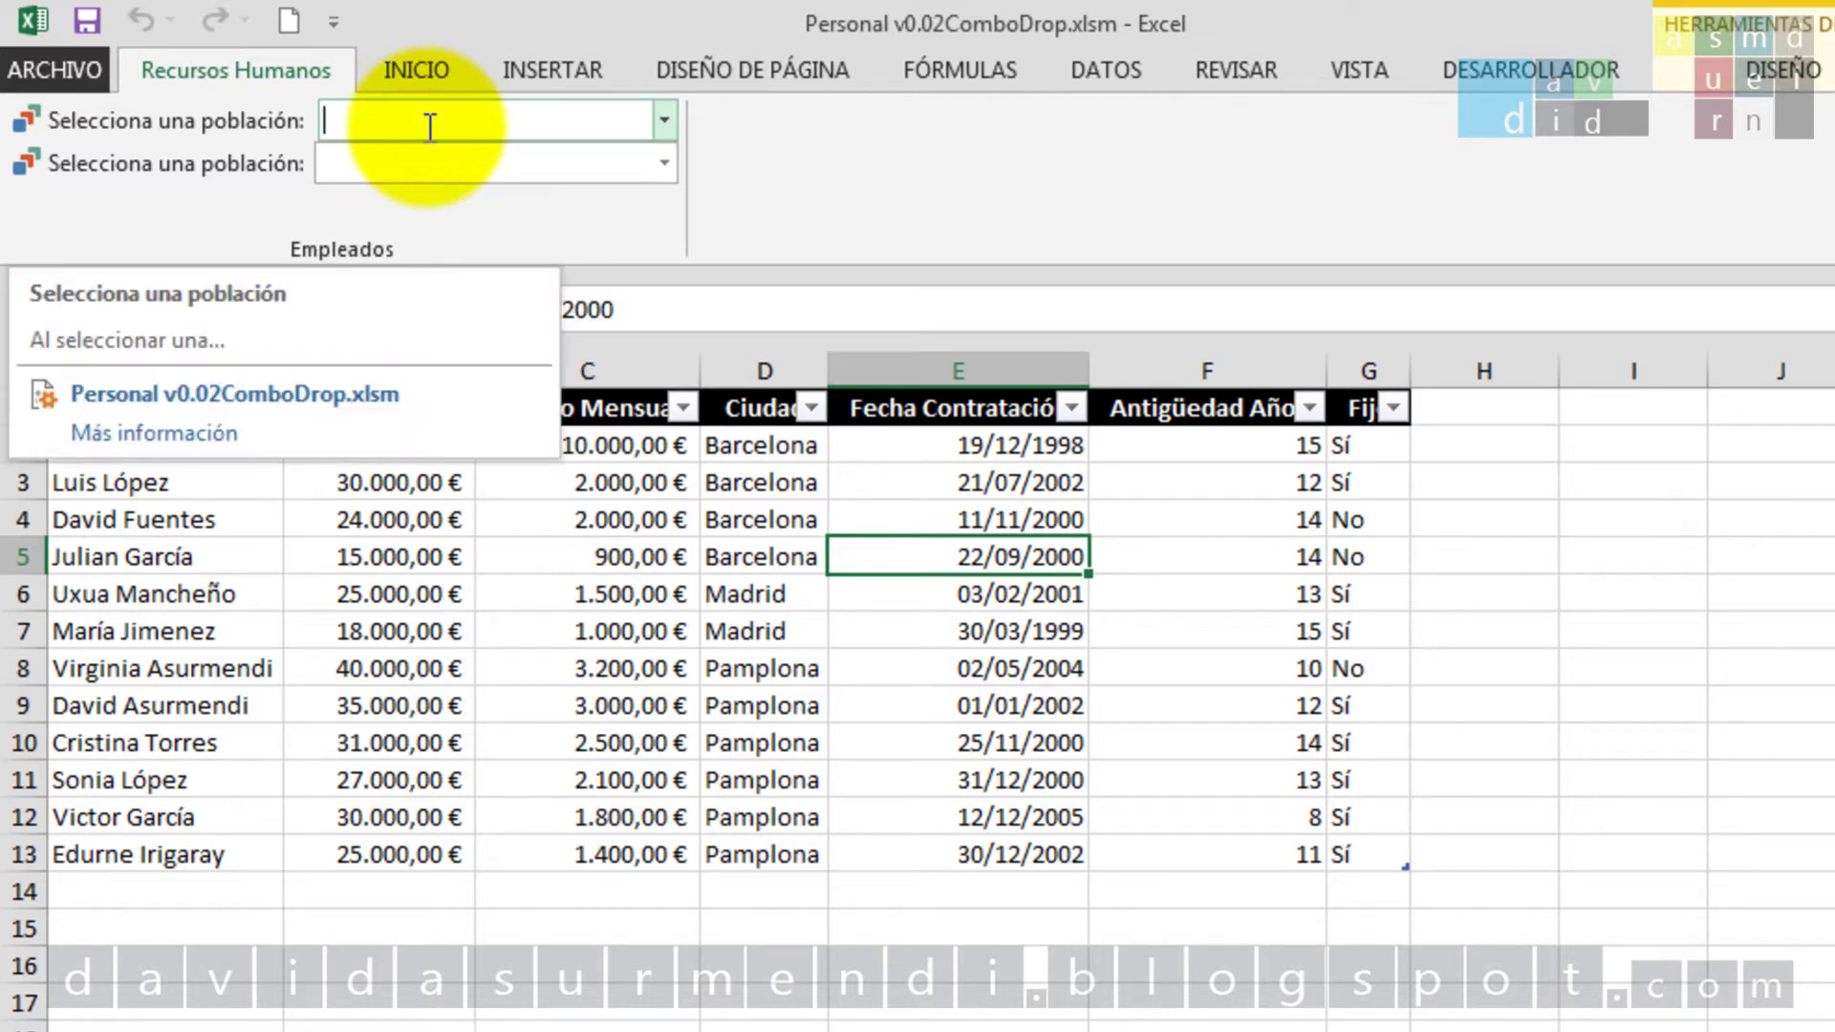
pyautogui.write('Madrid')
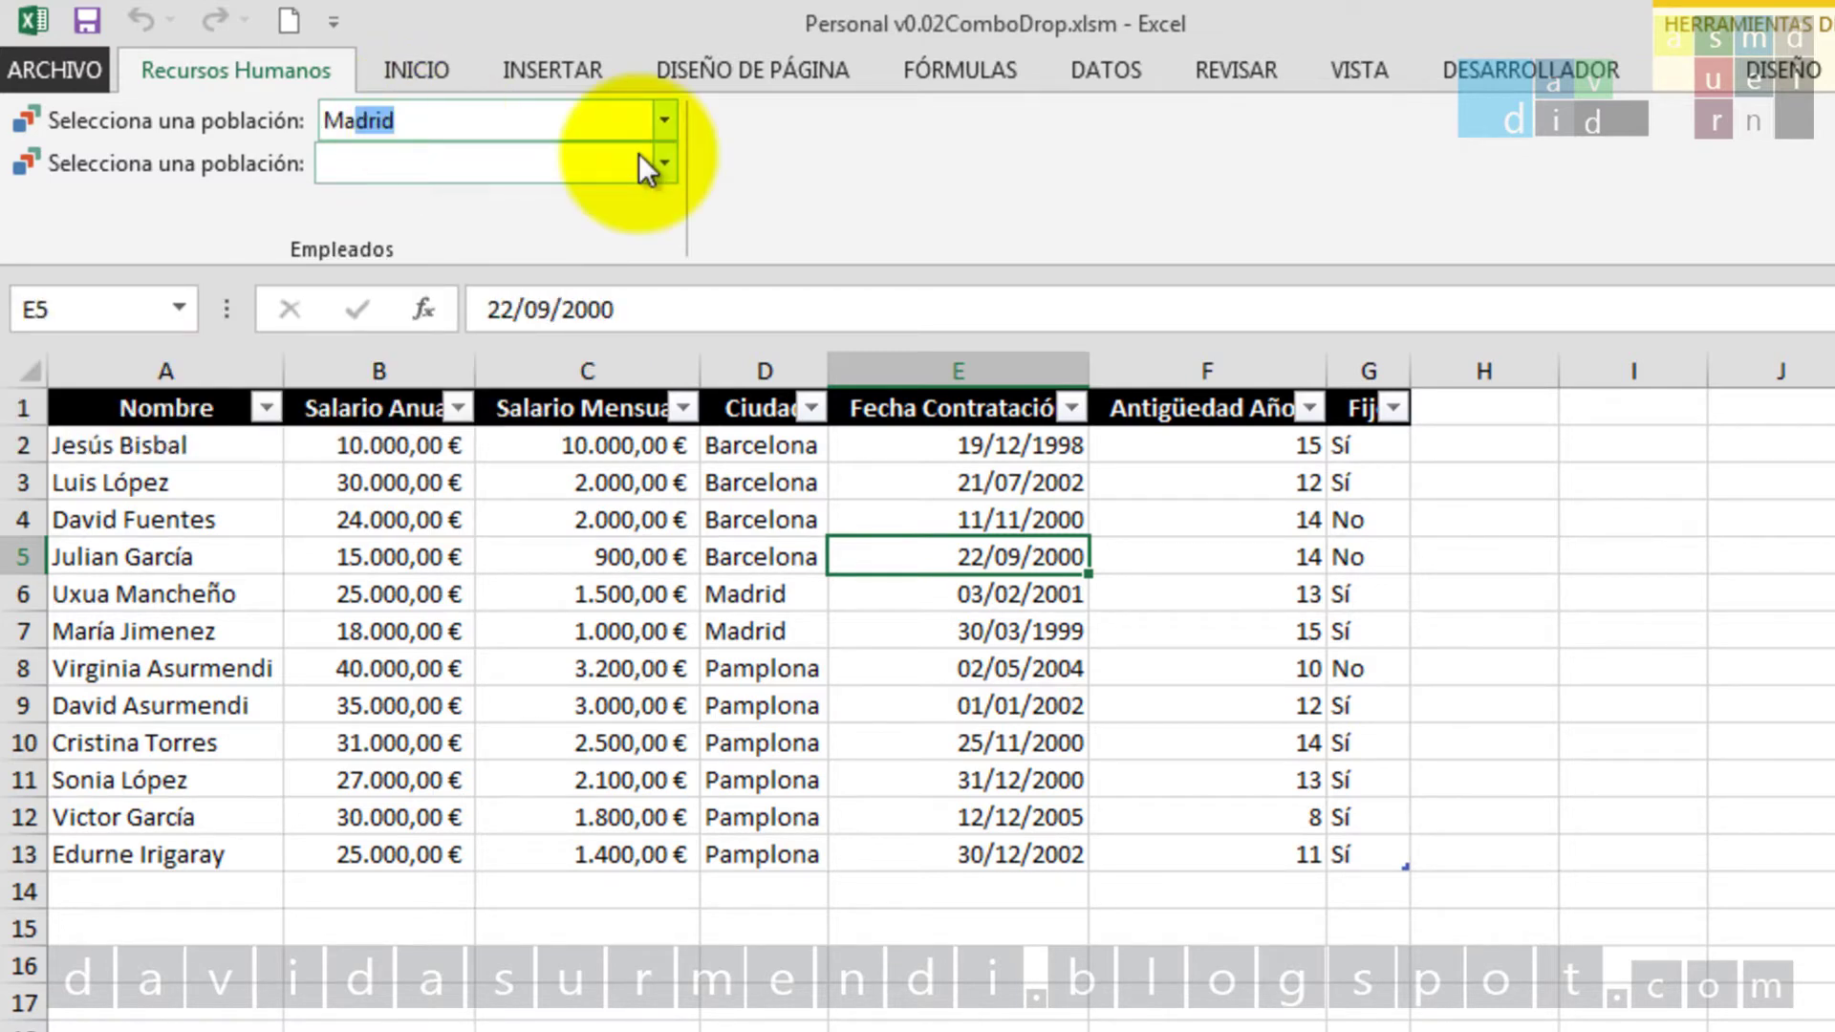
pyautogui.click(638, 153)
# Confirm the second selector stays empty and return to the Madrid entry in the first selector
pyautogui.click(652, 163)
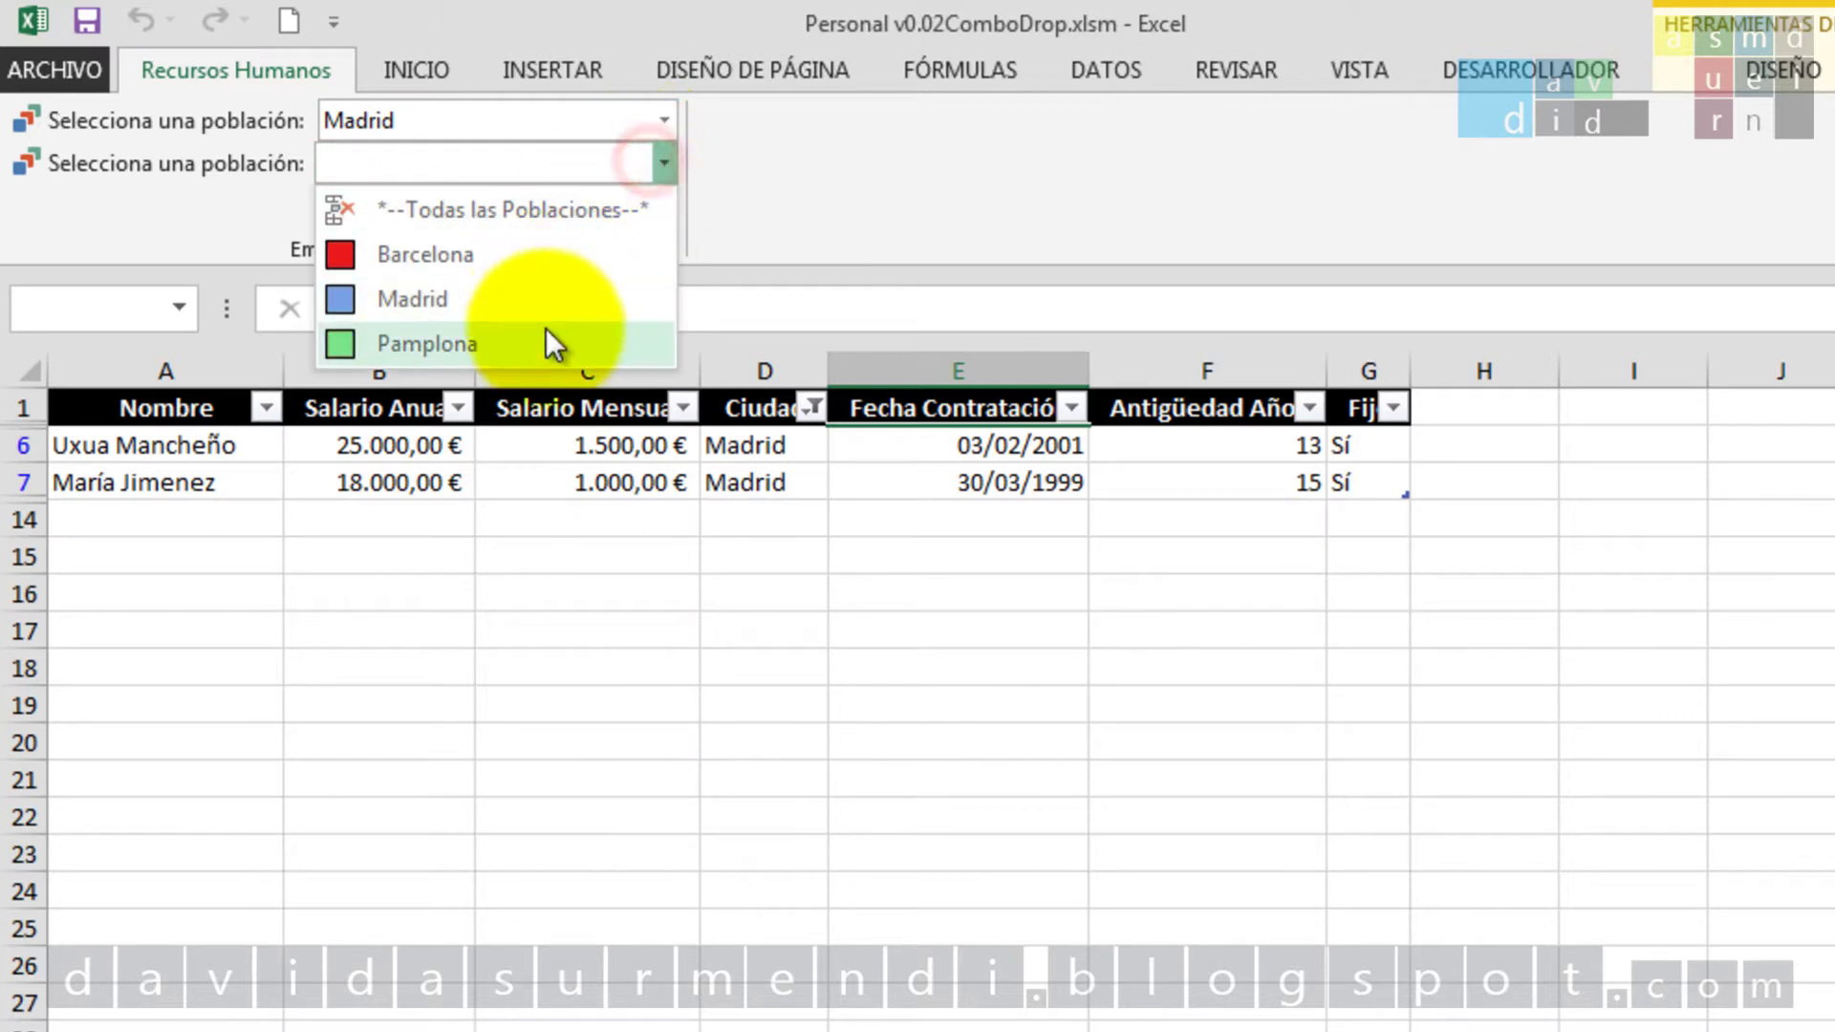
pyautogui.click(450, 164)
pyautogui.click(450, 165)
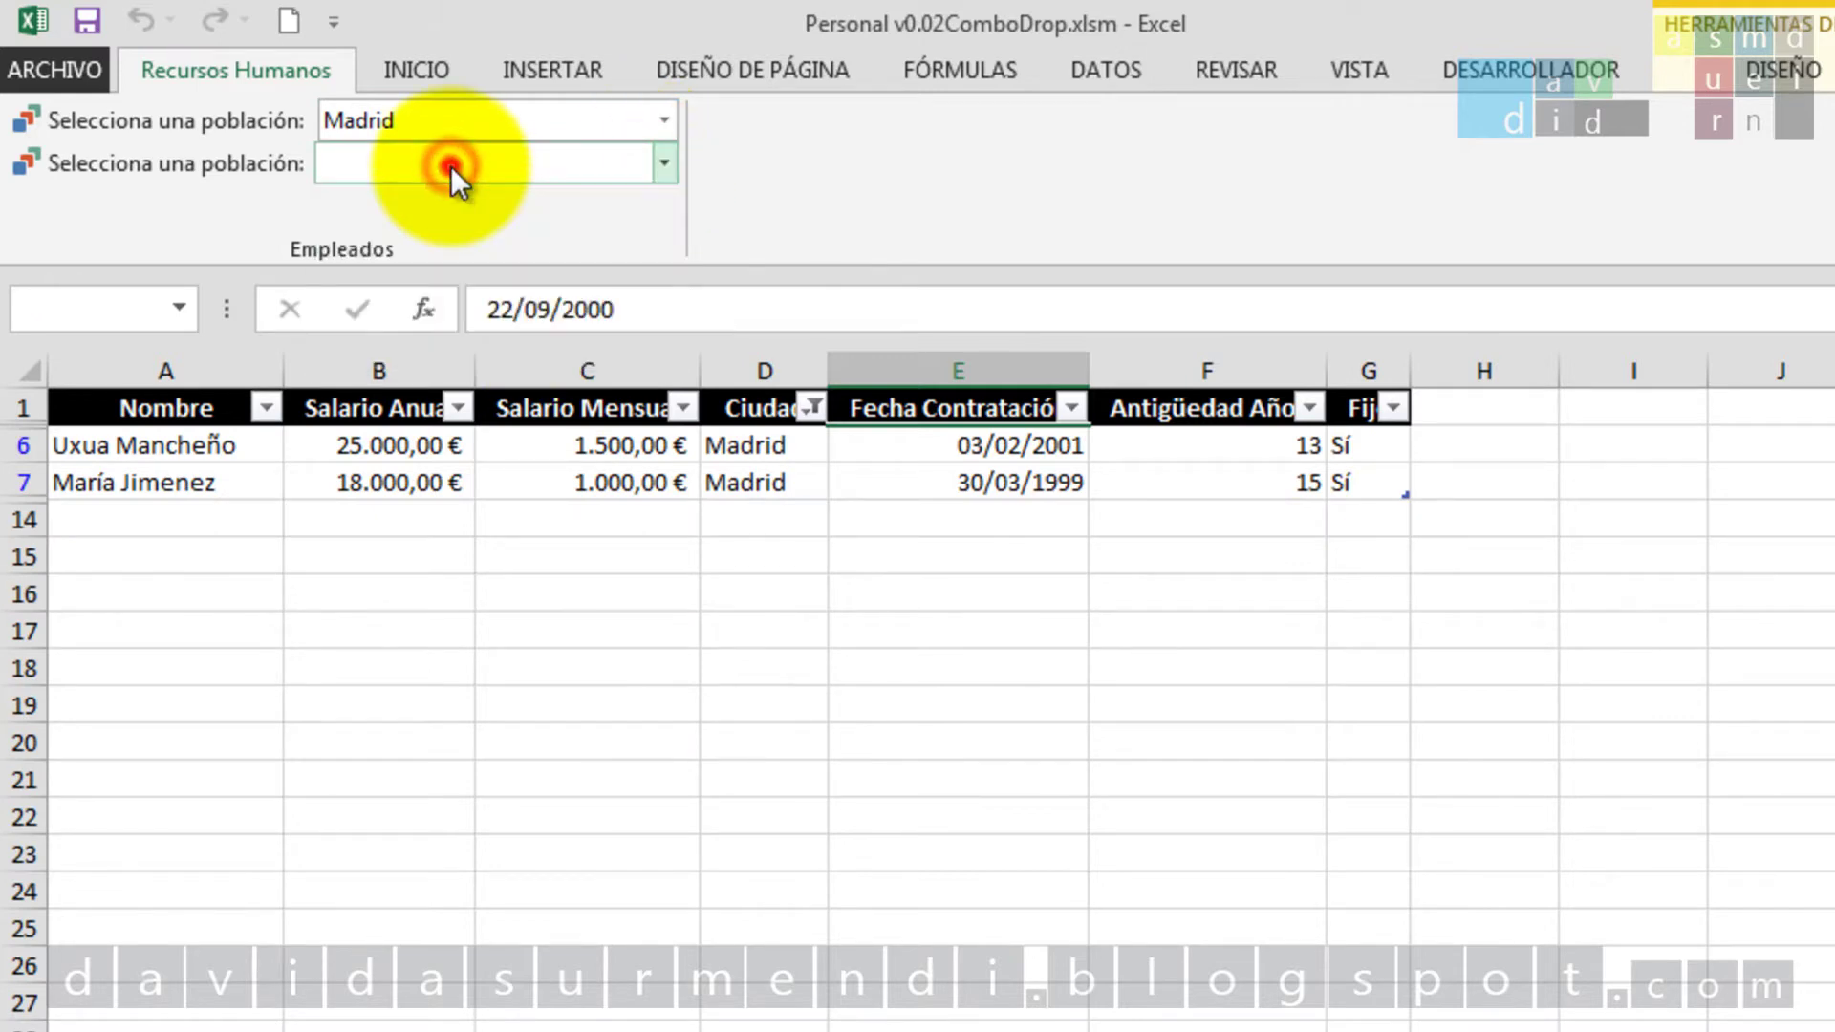
pyautogui.click(416, 163)
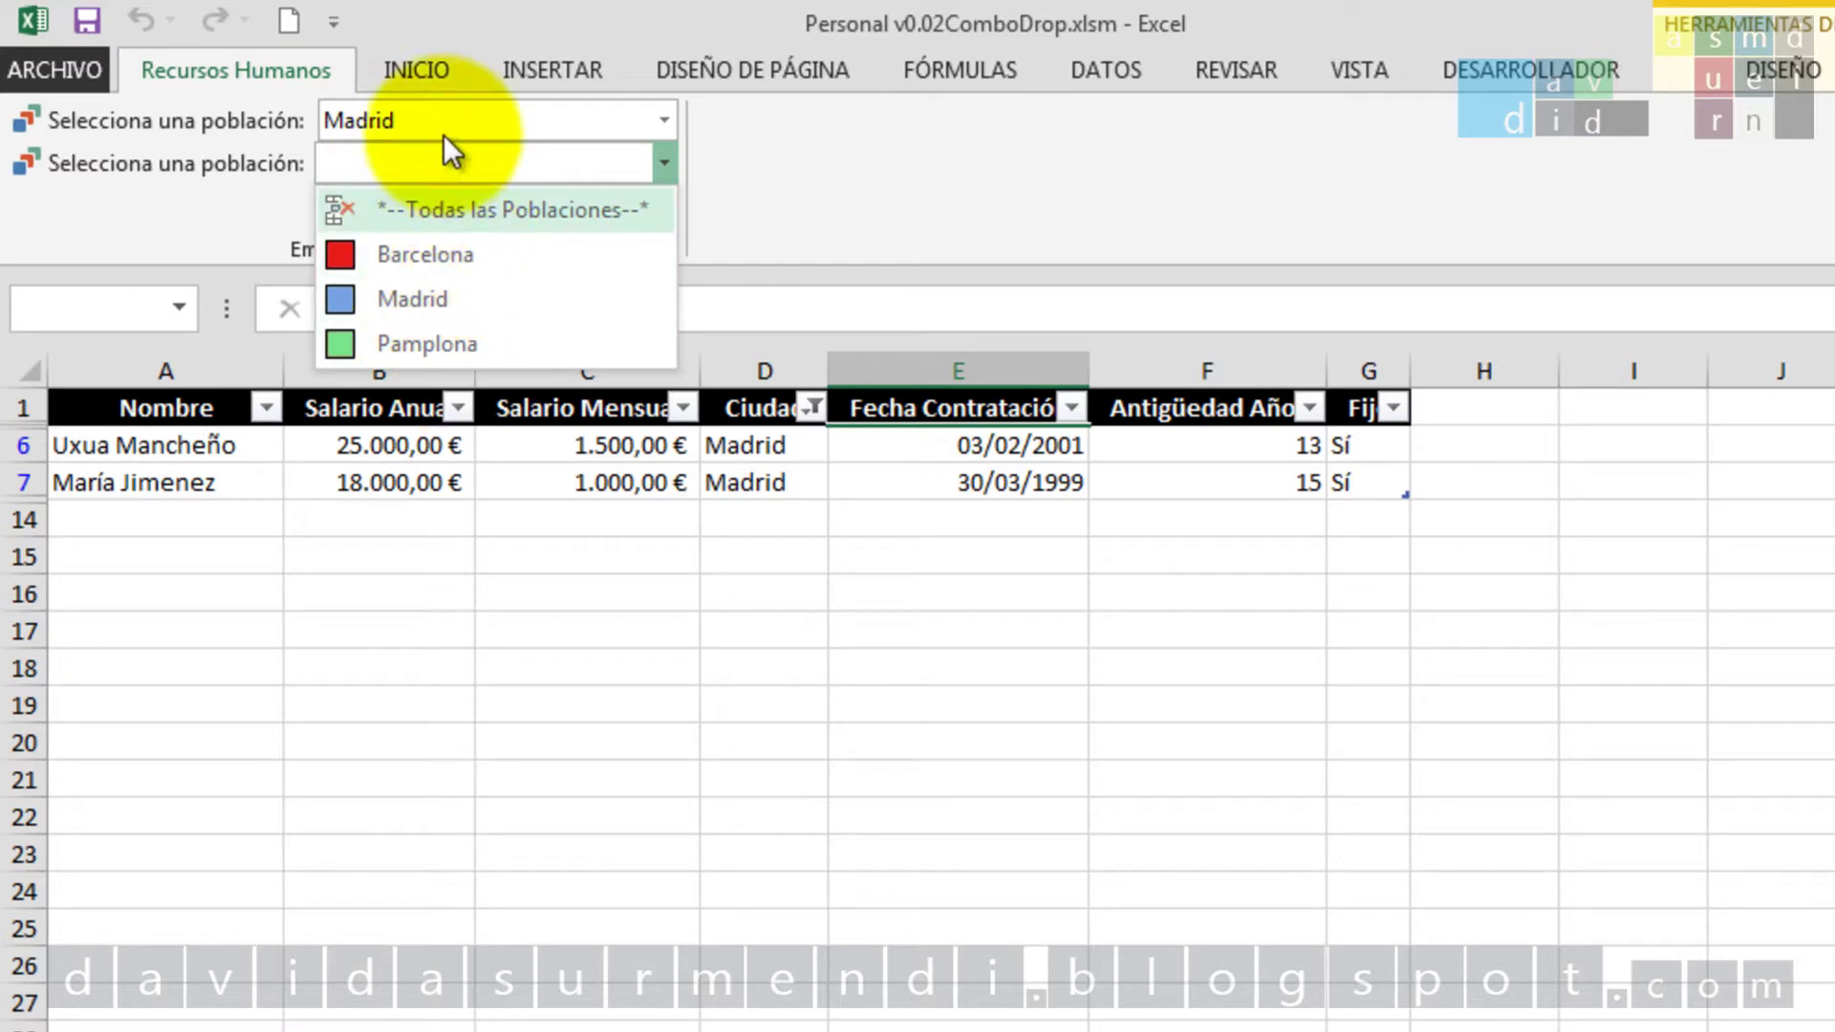
pyautogui.click(406, 124)
pyautogui.click(411, 121)
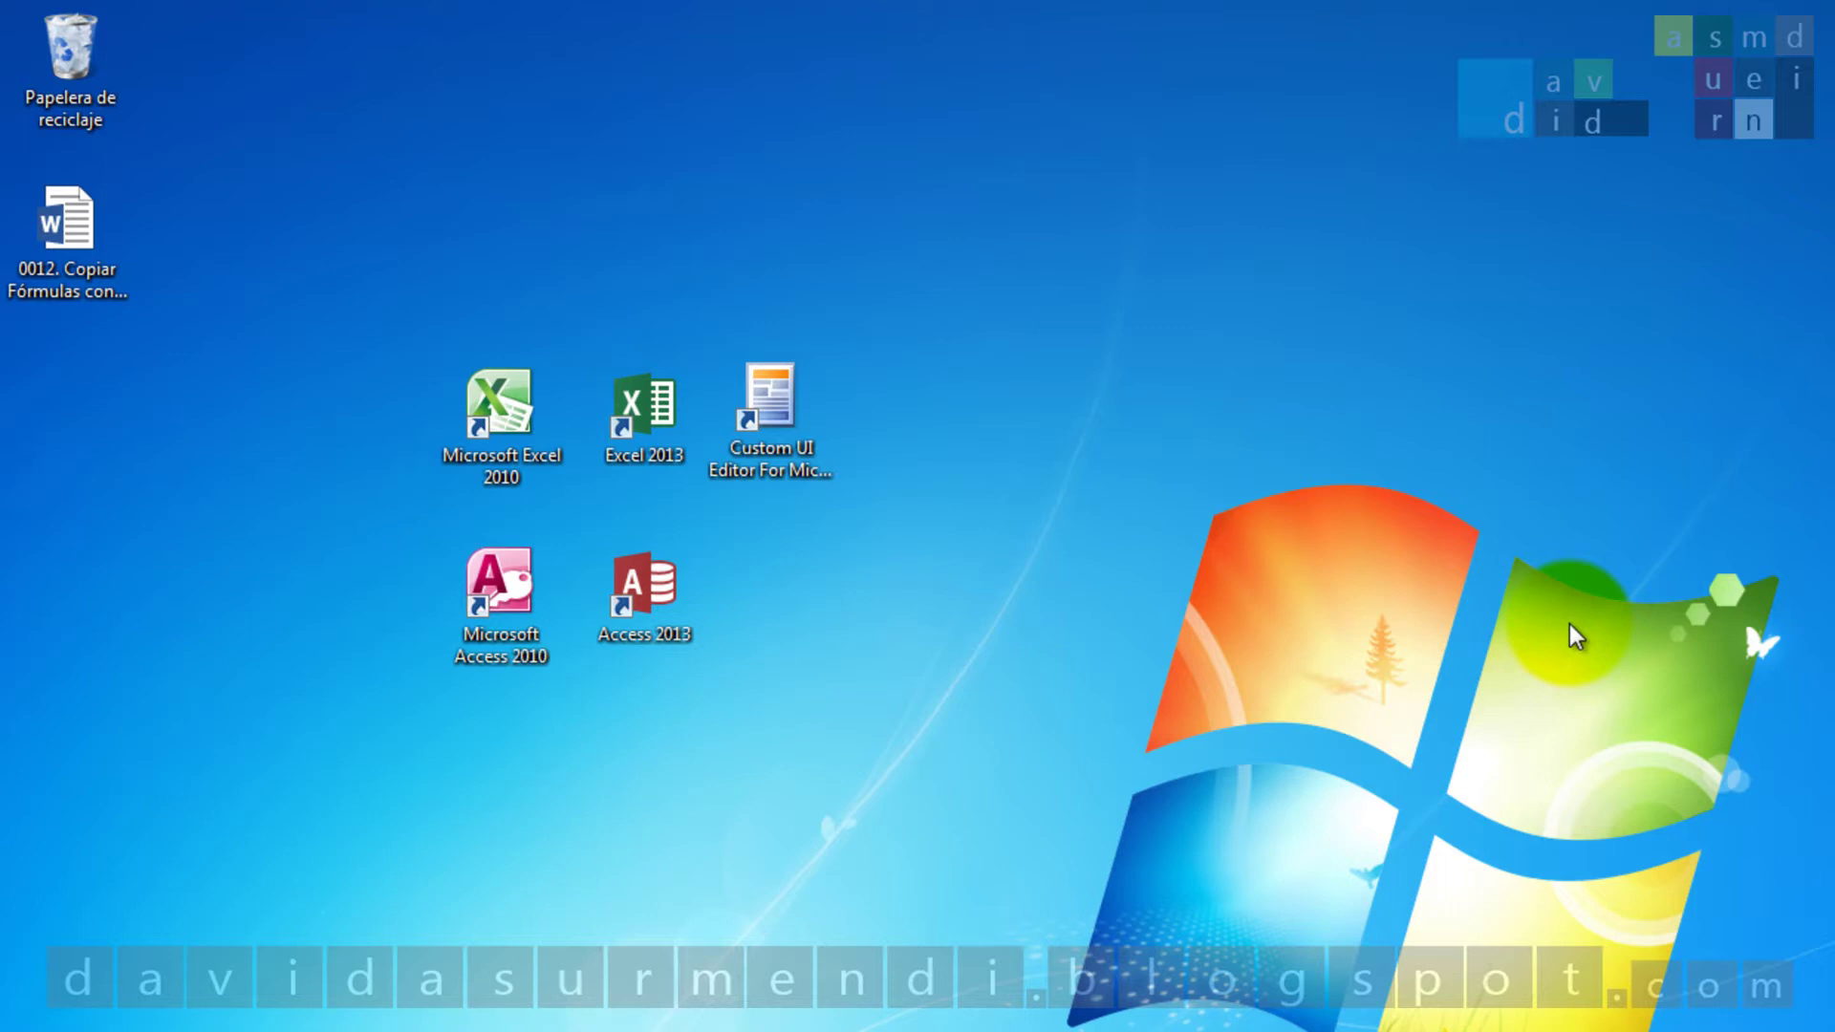
# Launch Custom UI Editor, load Personal v0.01.xlsm, and maximize the window
pyautogui.click(784, 411)
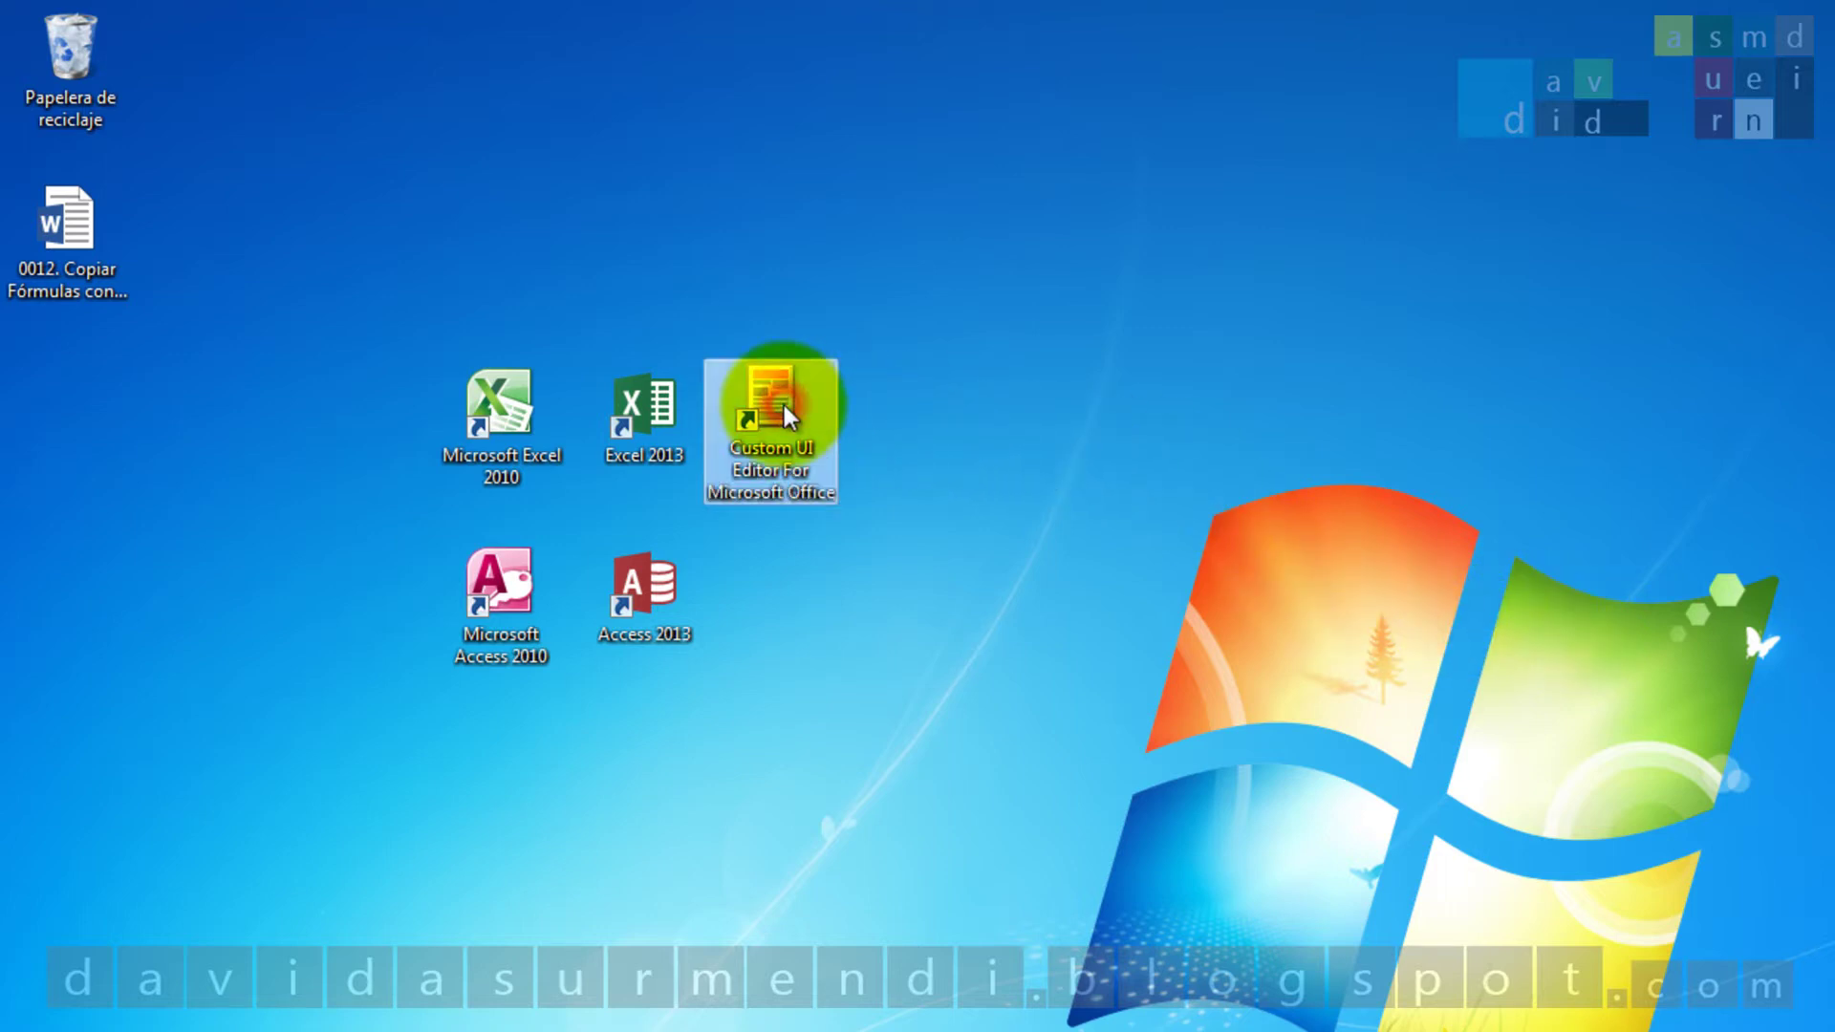
pyautogui.doubleClick(784, 413)
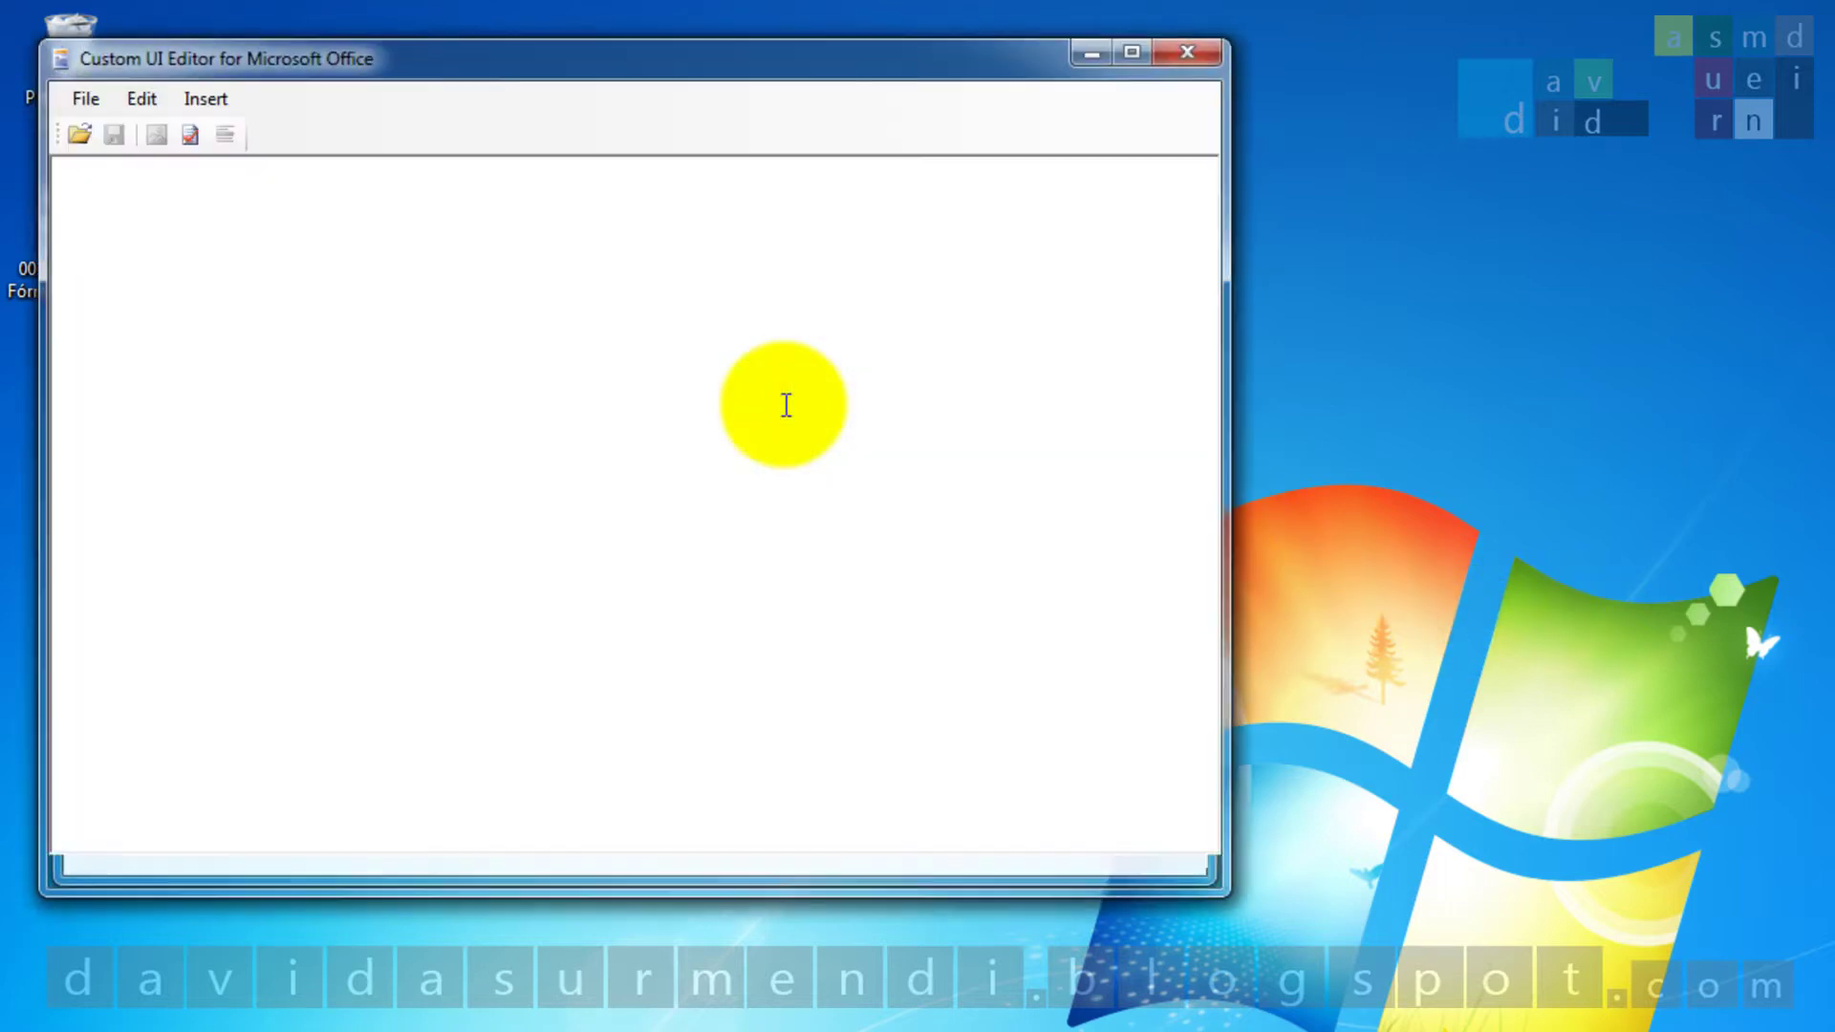
pyautogui.click(80, 136)
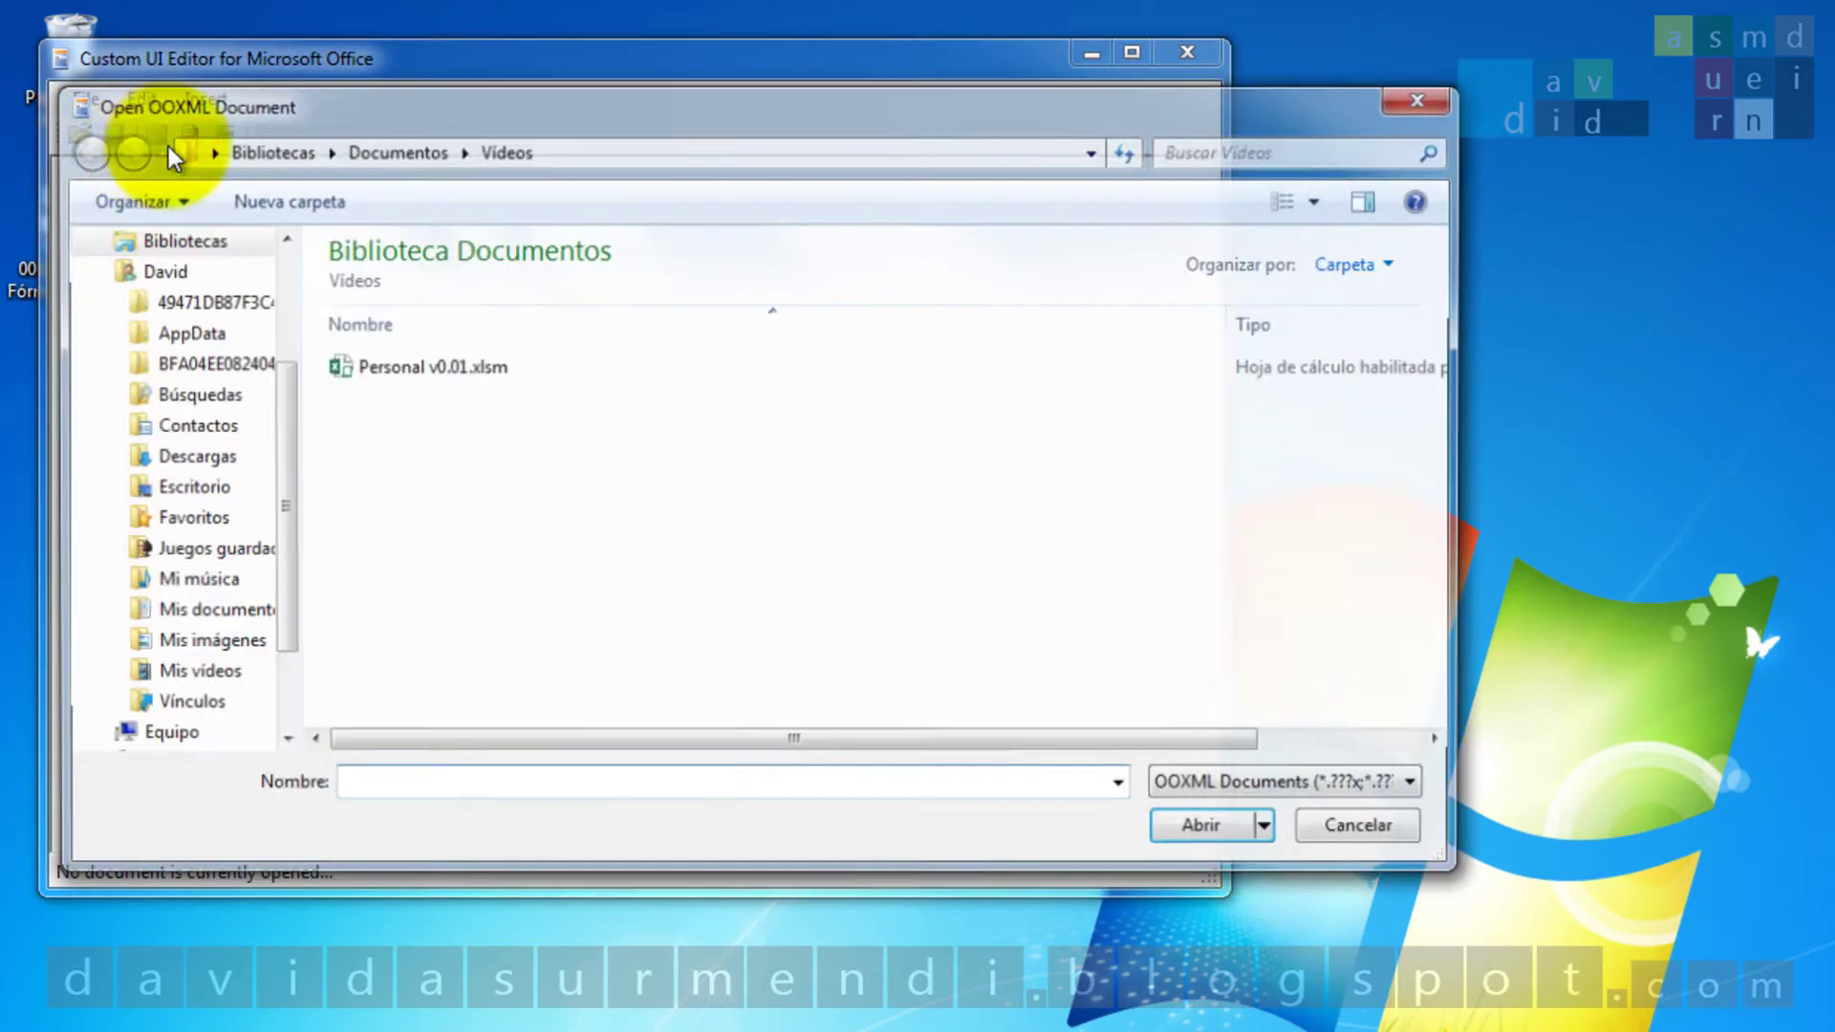
pyautogui.click(465, 367)
pyautogui.doubleClick(464, 367)
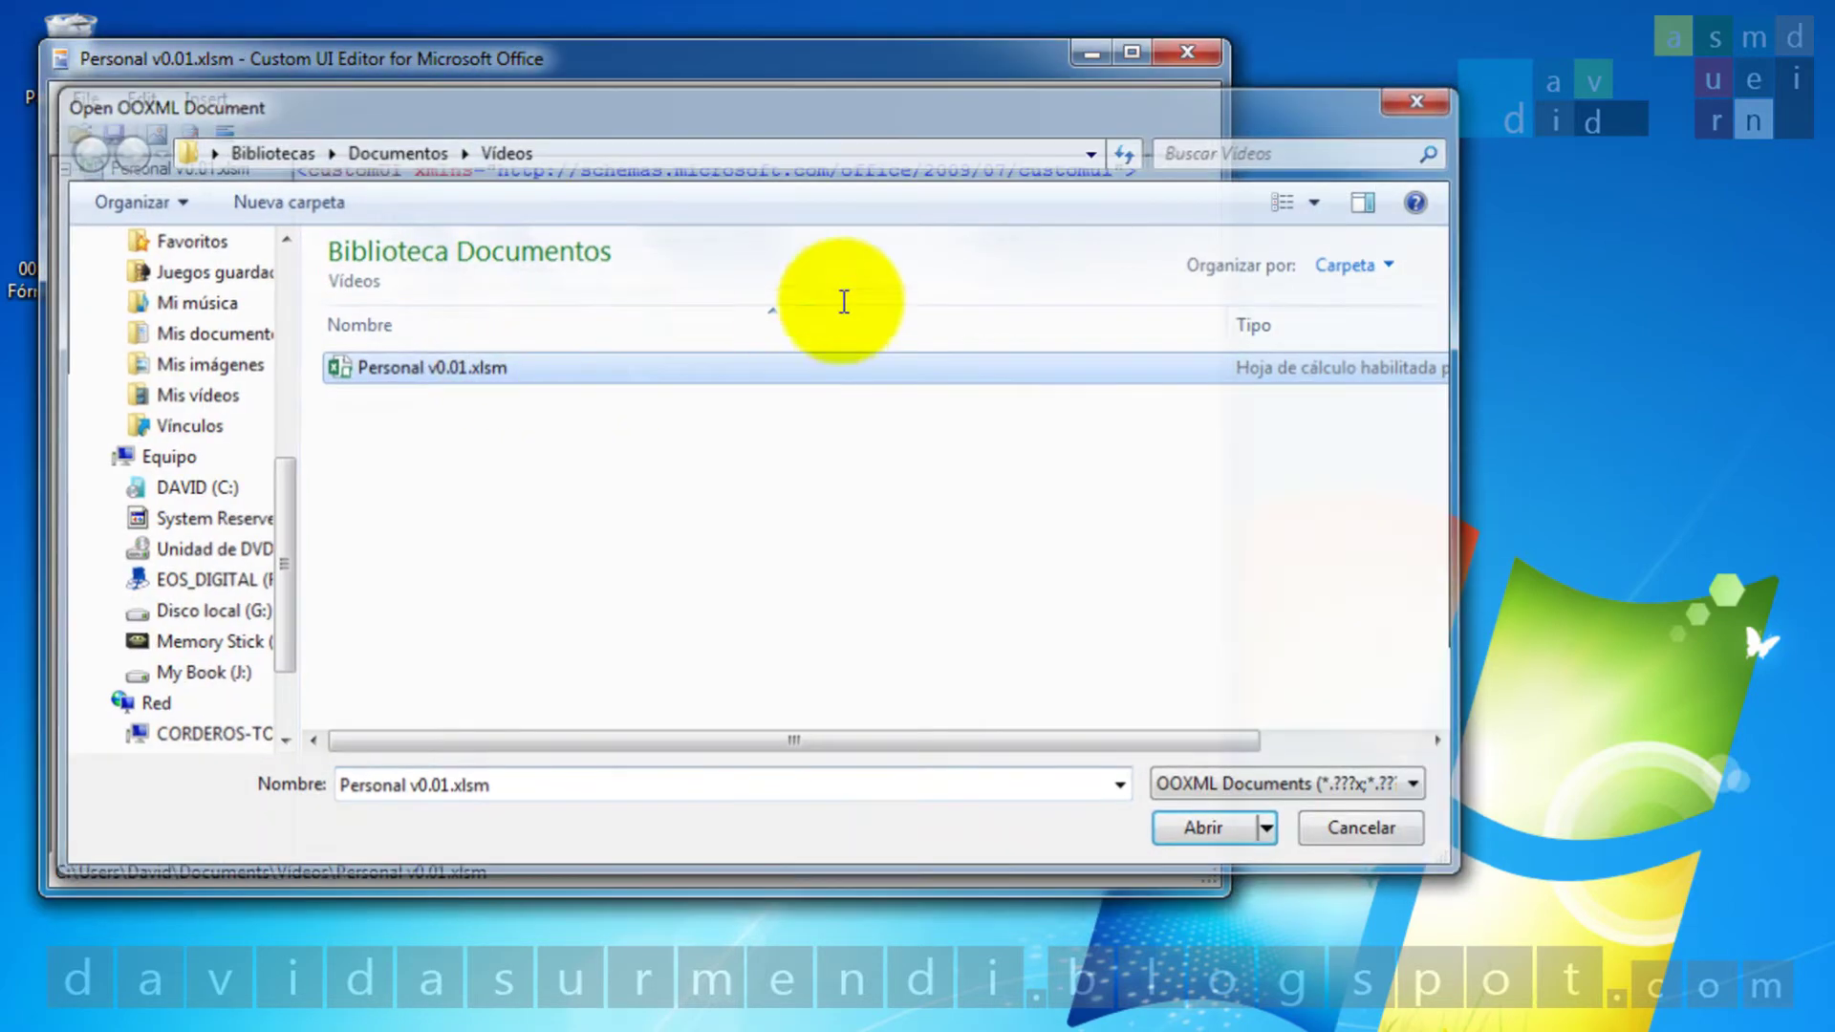
pyautogui.click(1133, 56)
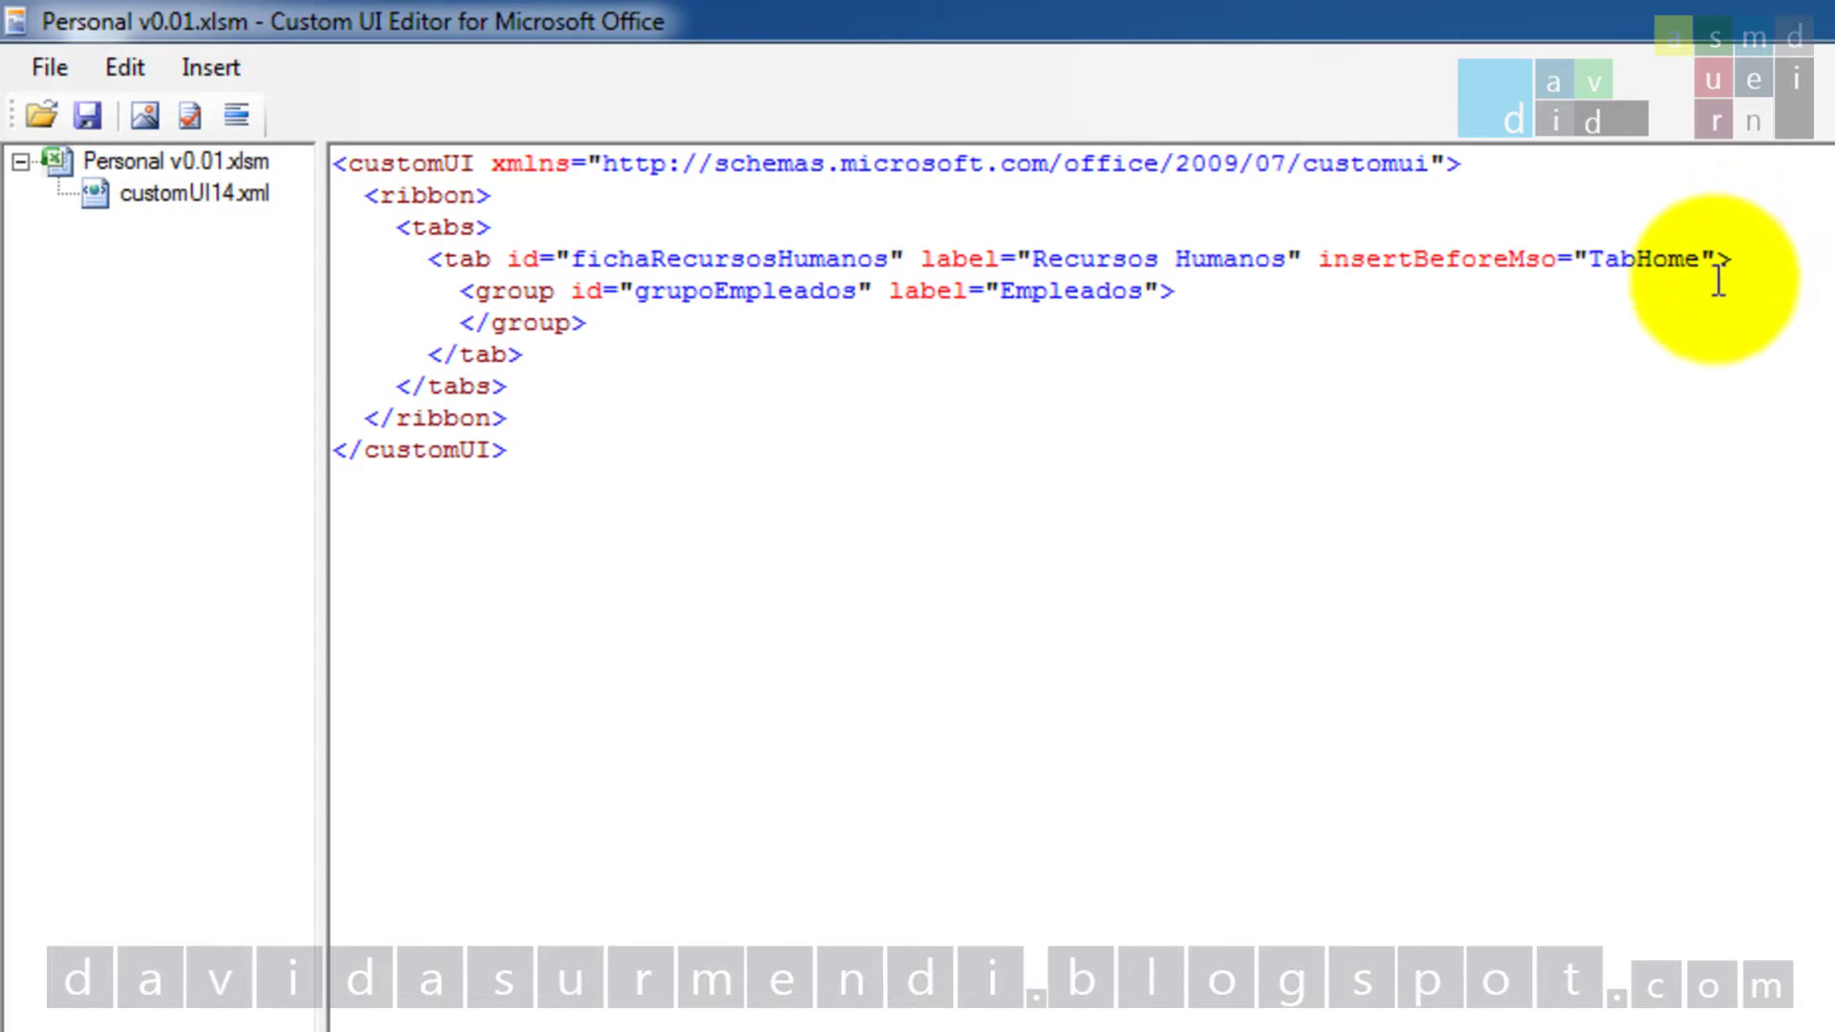
# Add a comboBox 'comboPoblacion' labelled 'Selecciona una población: ' to Empleados, then save and close
pyautogui.click(1264, 296)
pyautogui.press('Return')
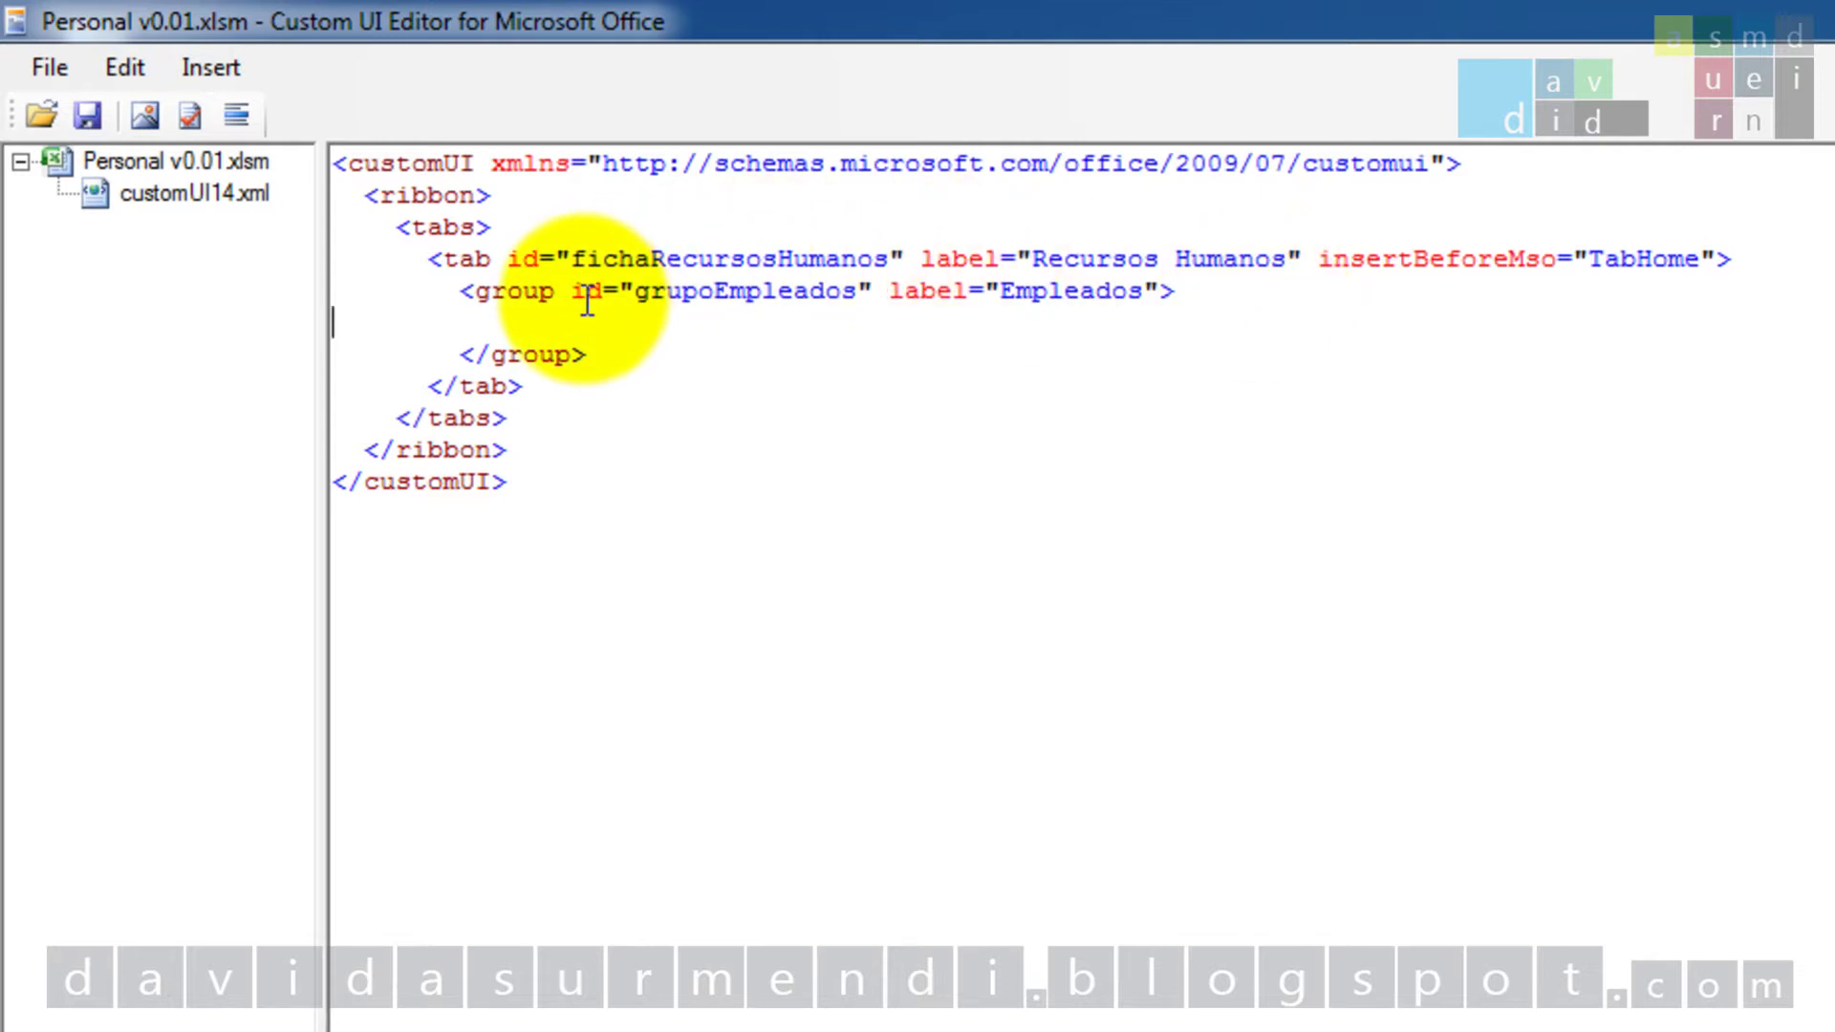
pyautogui.press('Tab')
pyautogui.press('Tab')
pyautogui.write('<combo')
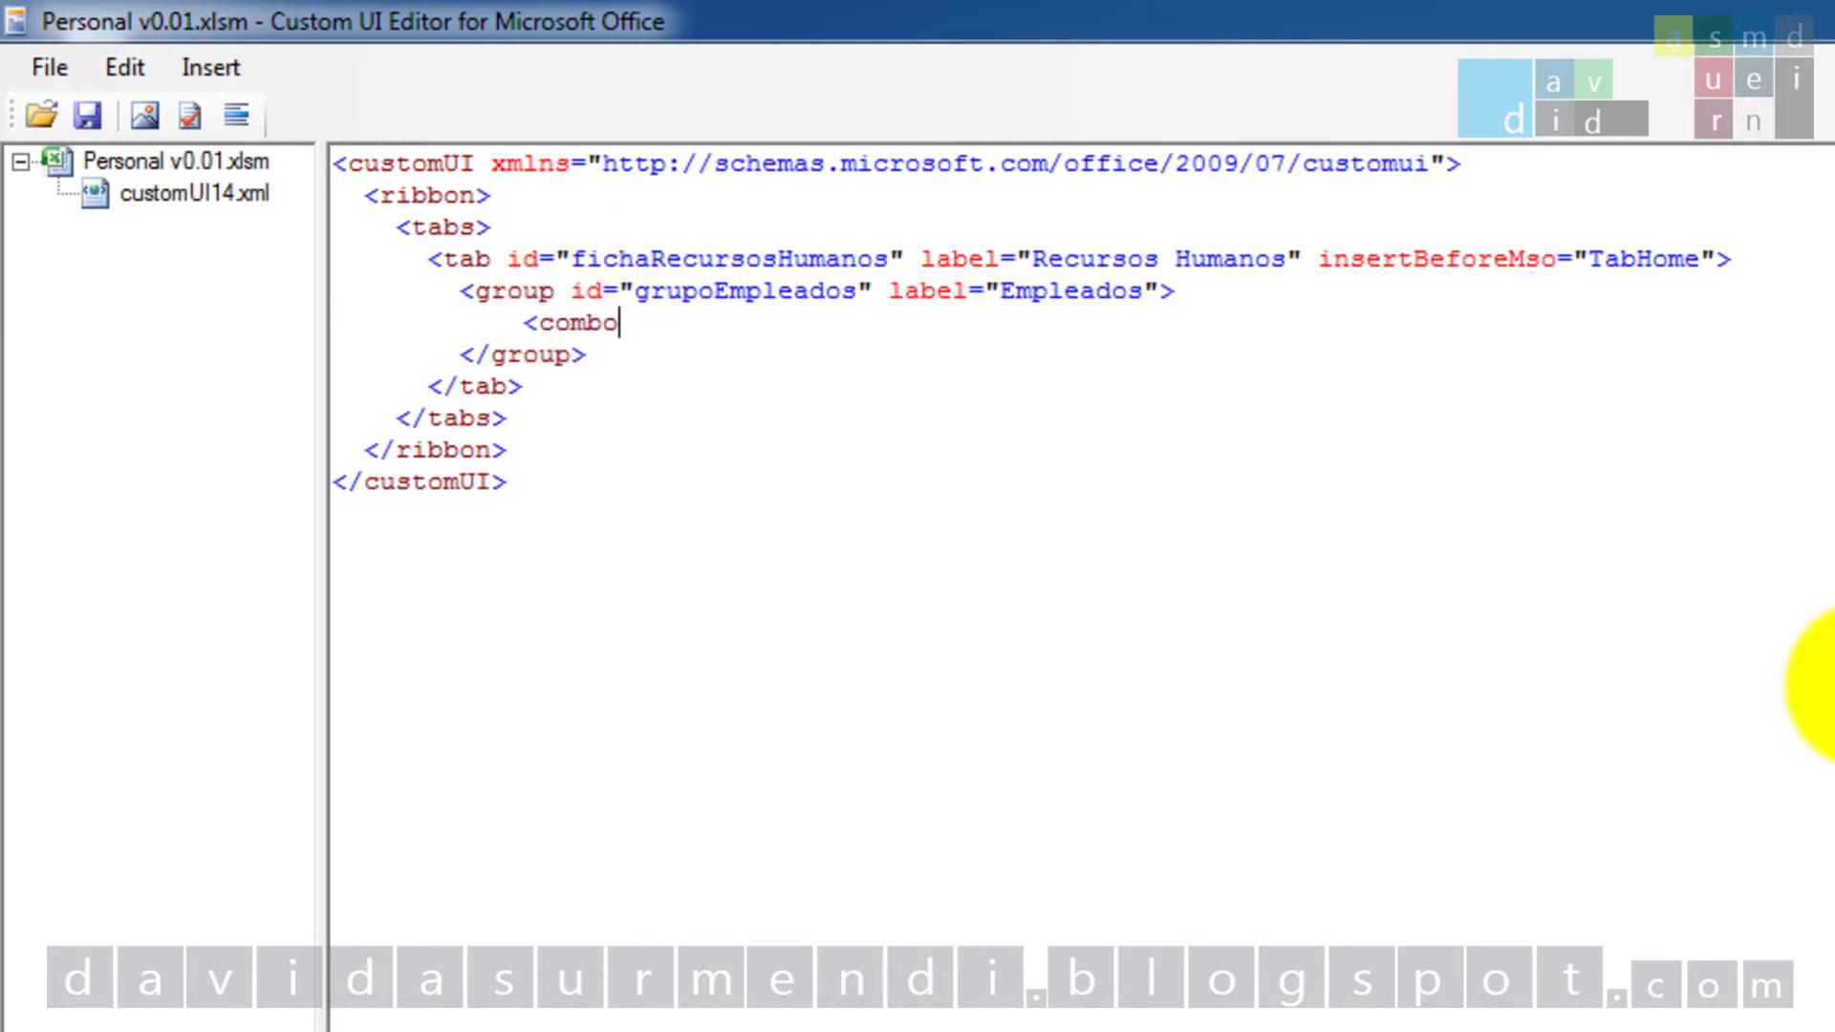
pyautogui.write('Box id="comboPoblac')
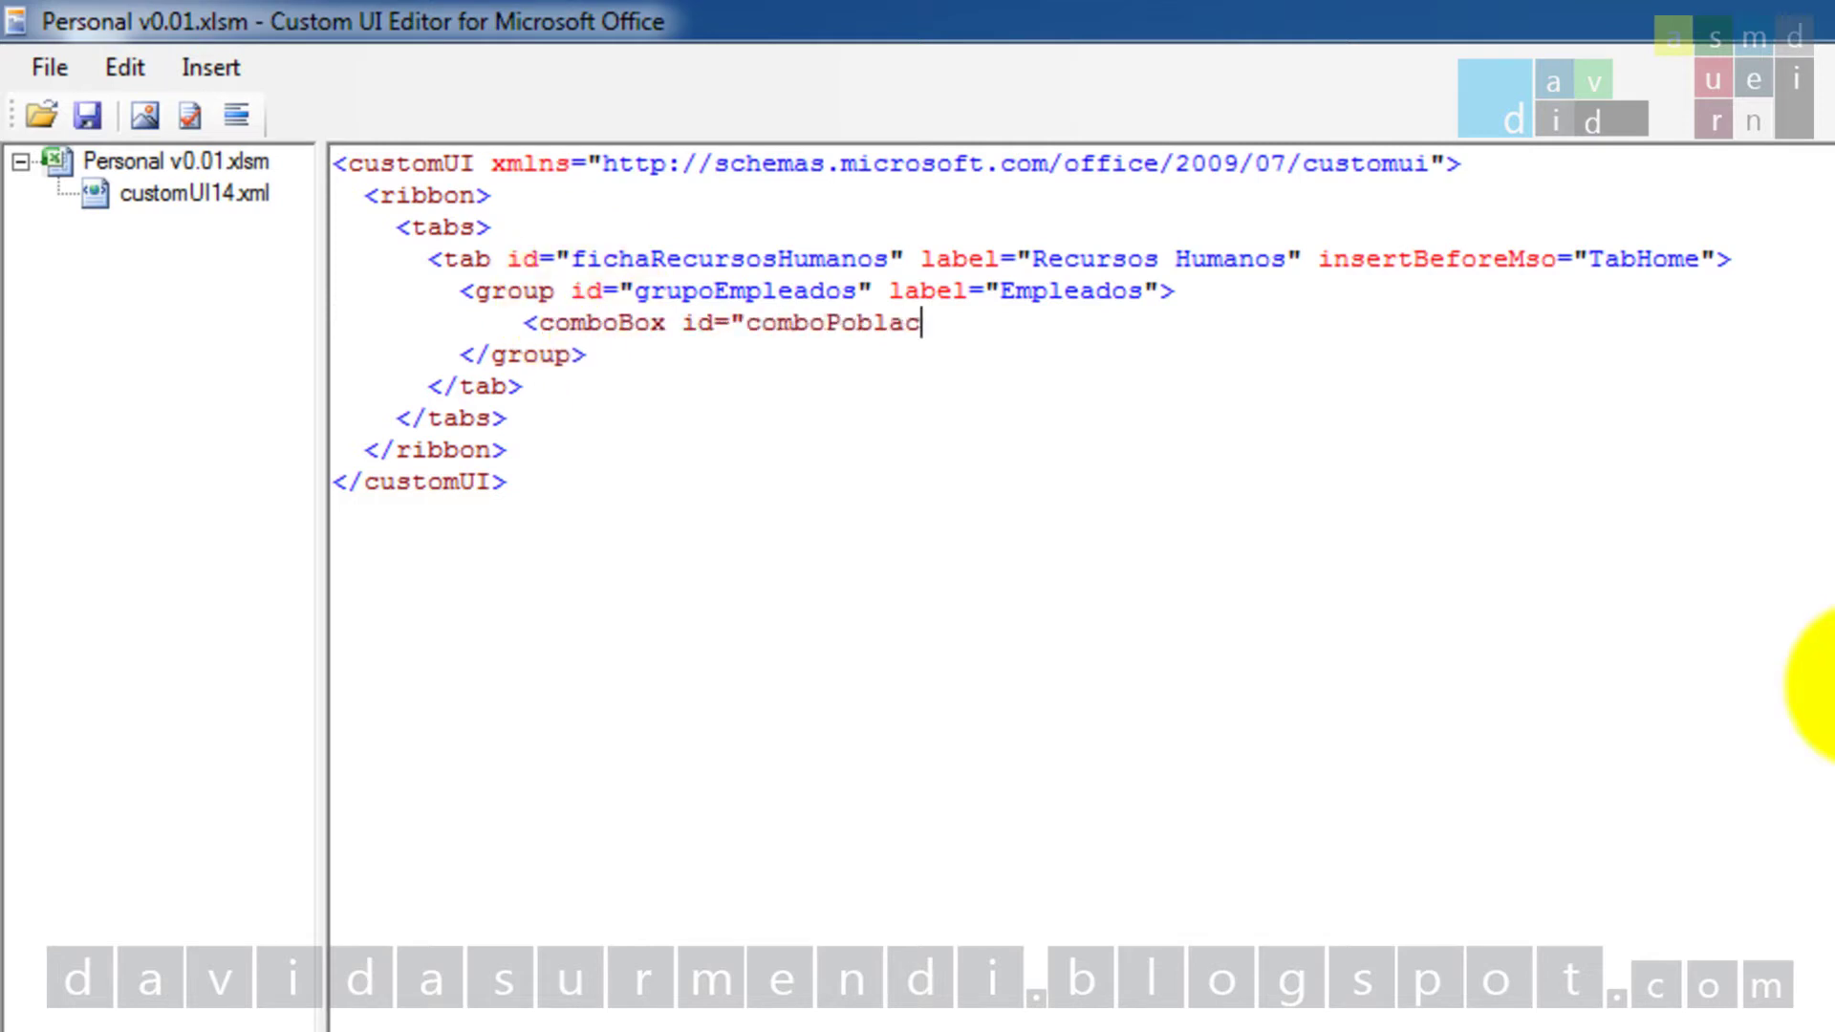
pyautogui.write('ion" label="Selecciona una ')
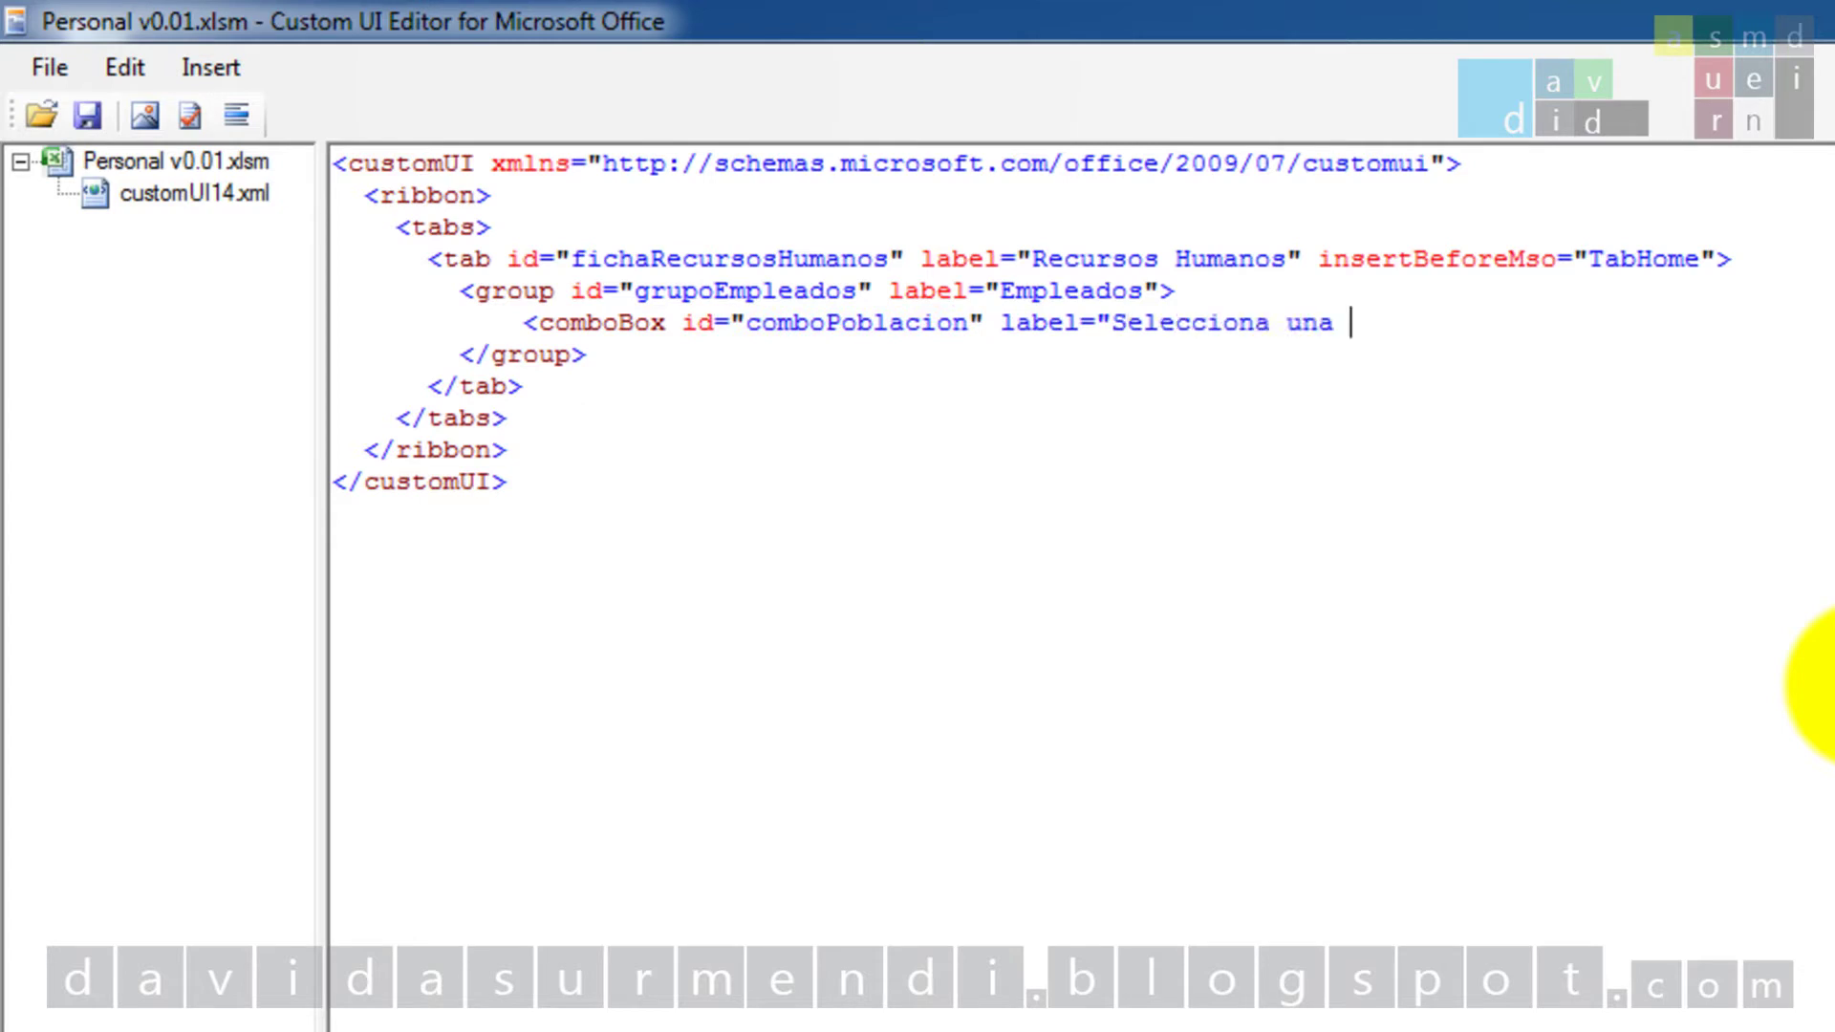
pyautogui.write('población: ">')
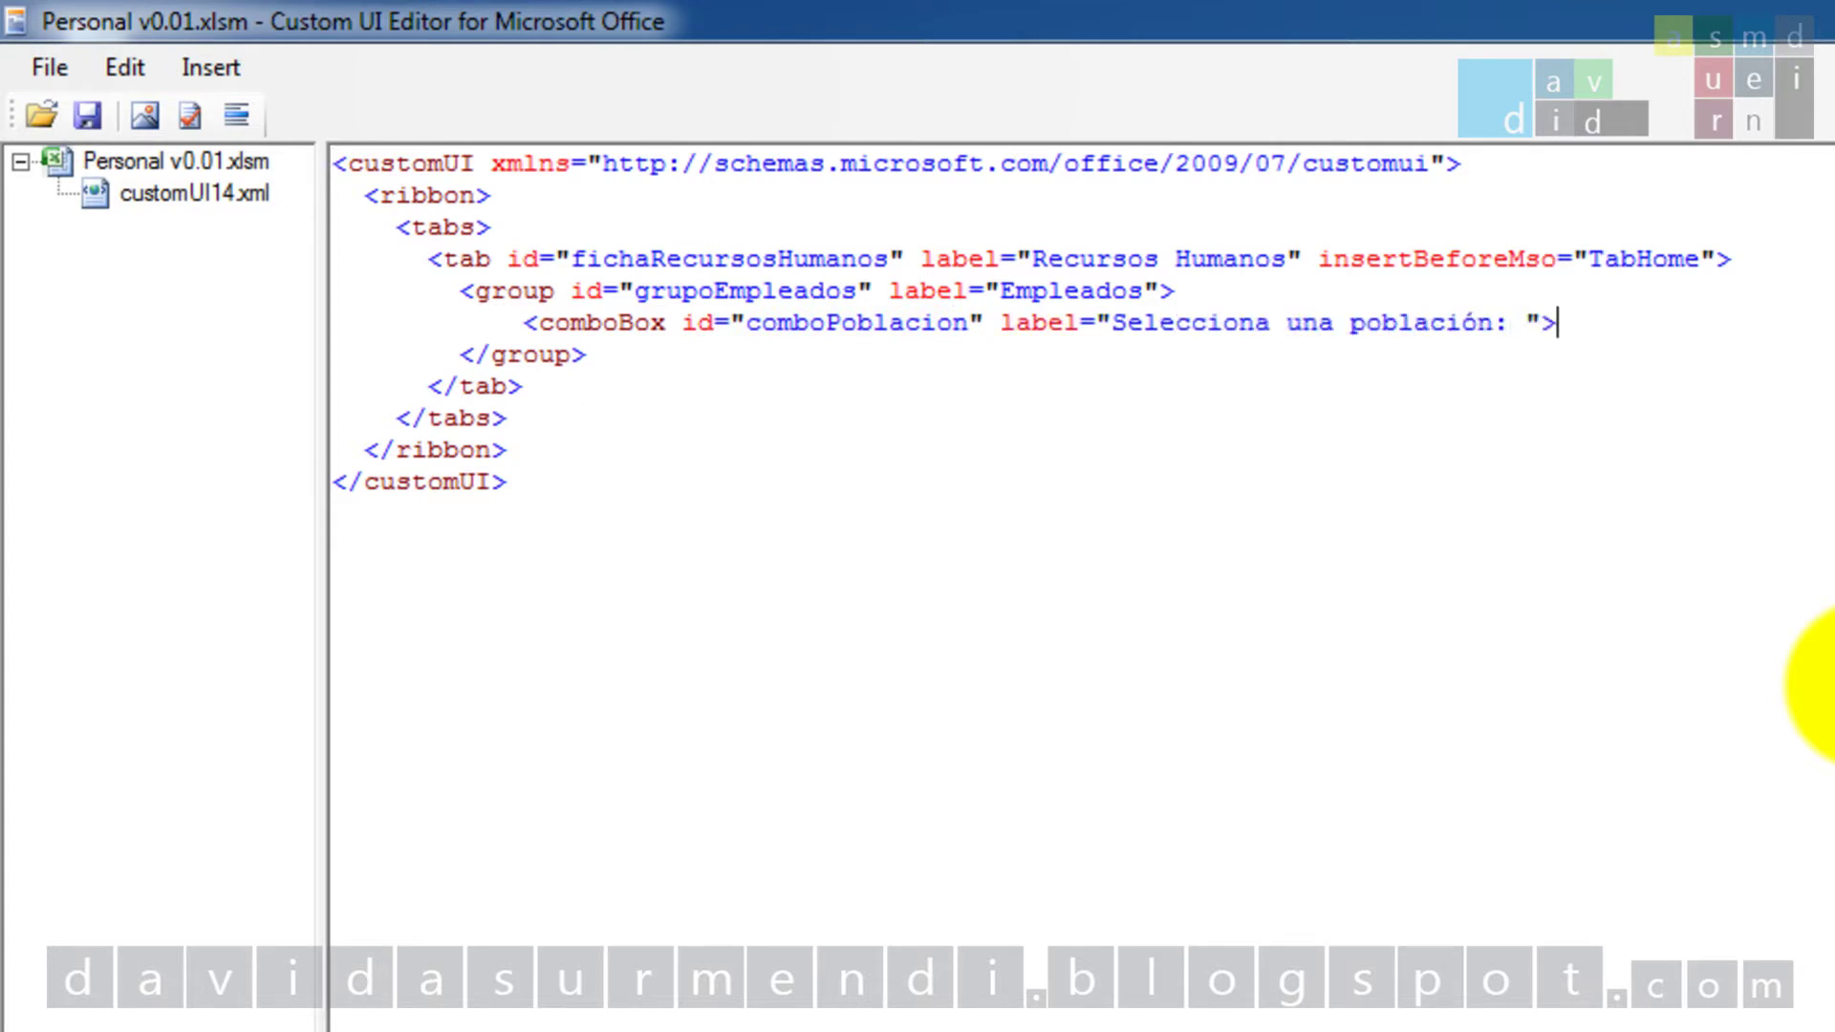
pyautogui.press('Return')
pyautogui.press('Tab')
pyautogui.press('Tab')
pyautogui.write('</')
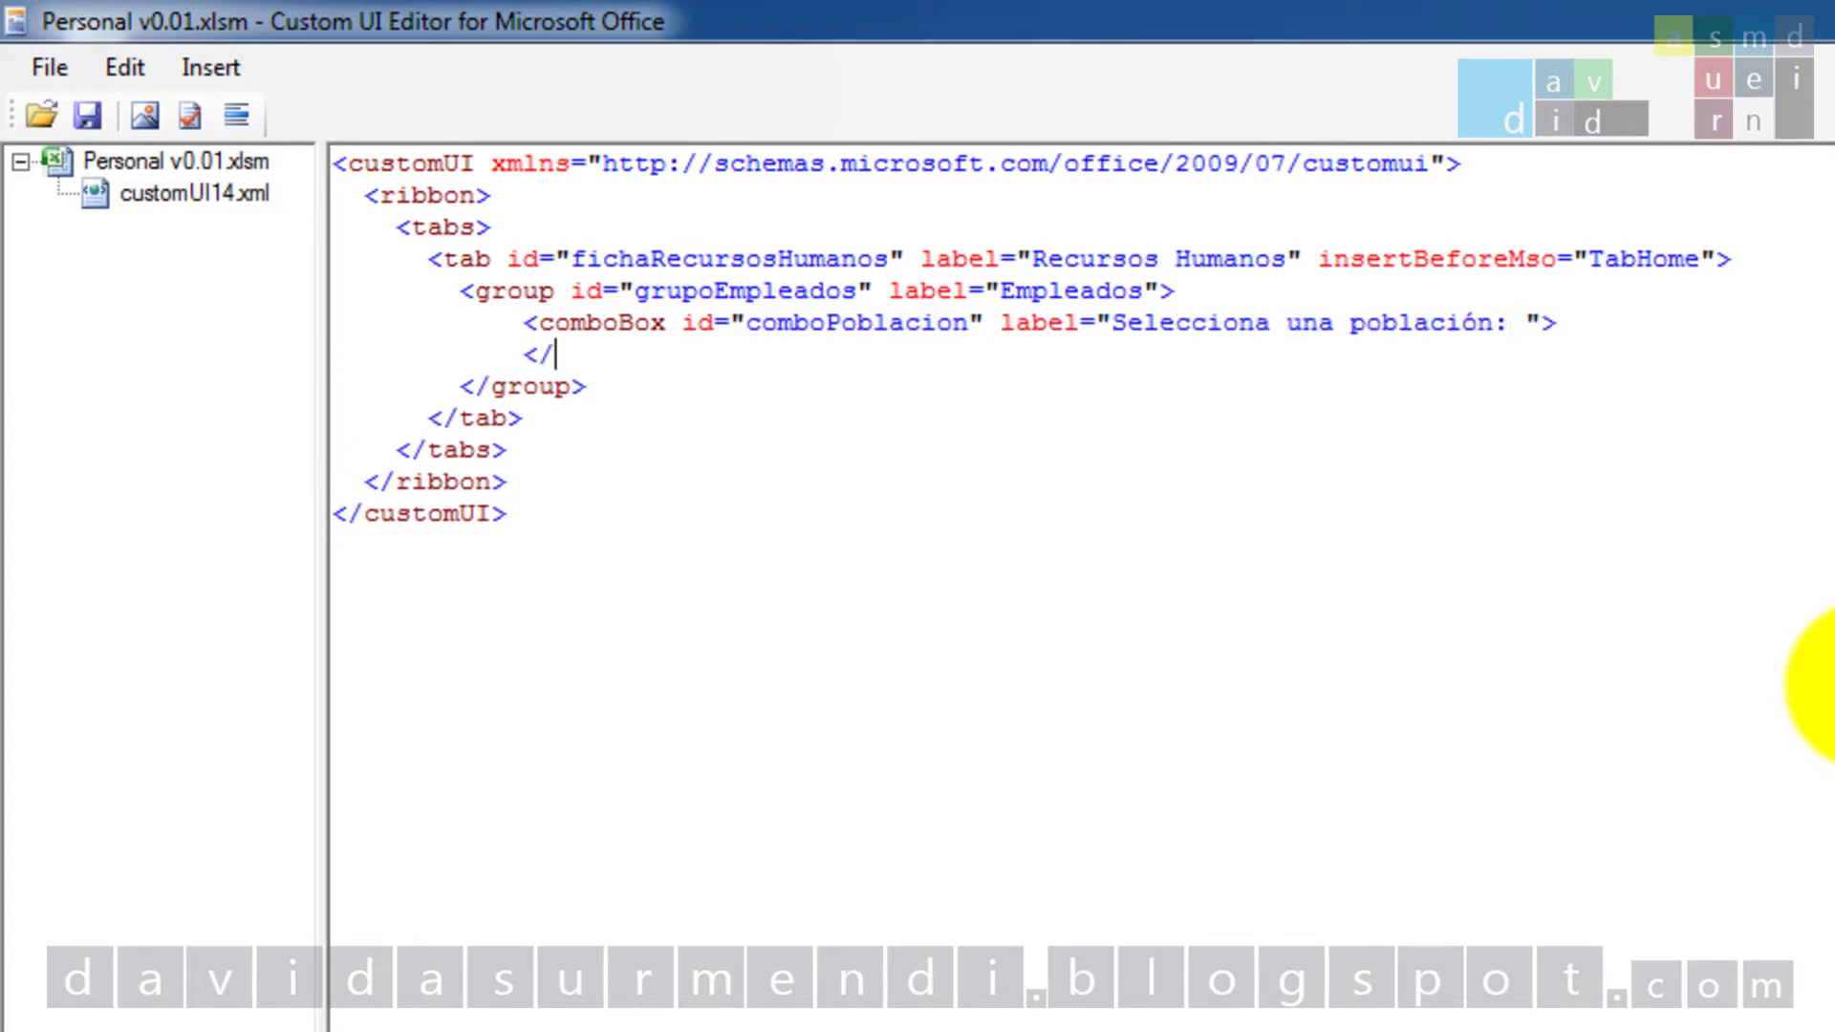
pyautogui.write('comboBox>')
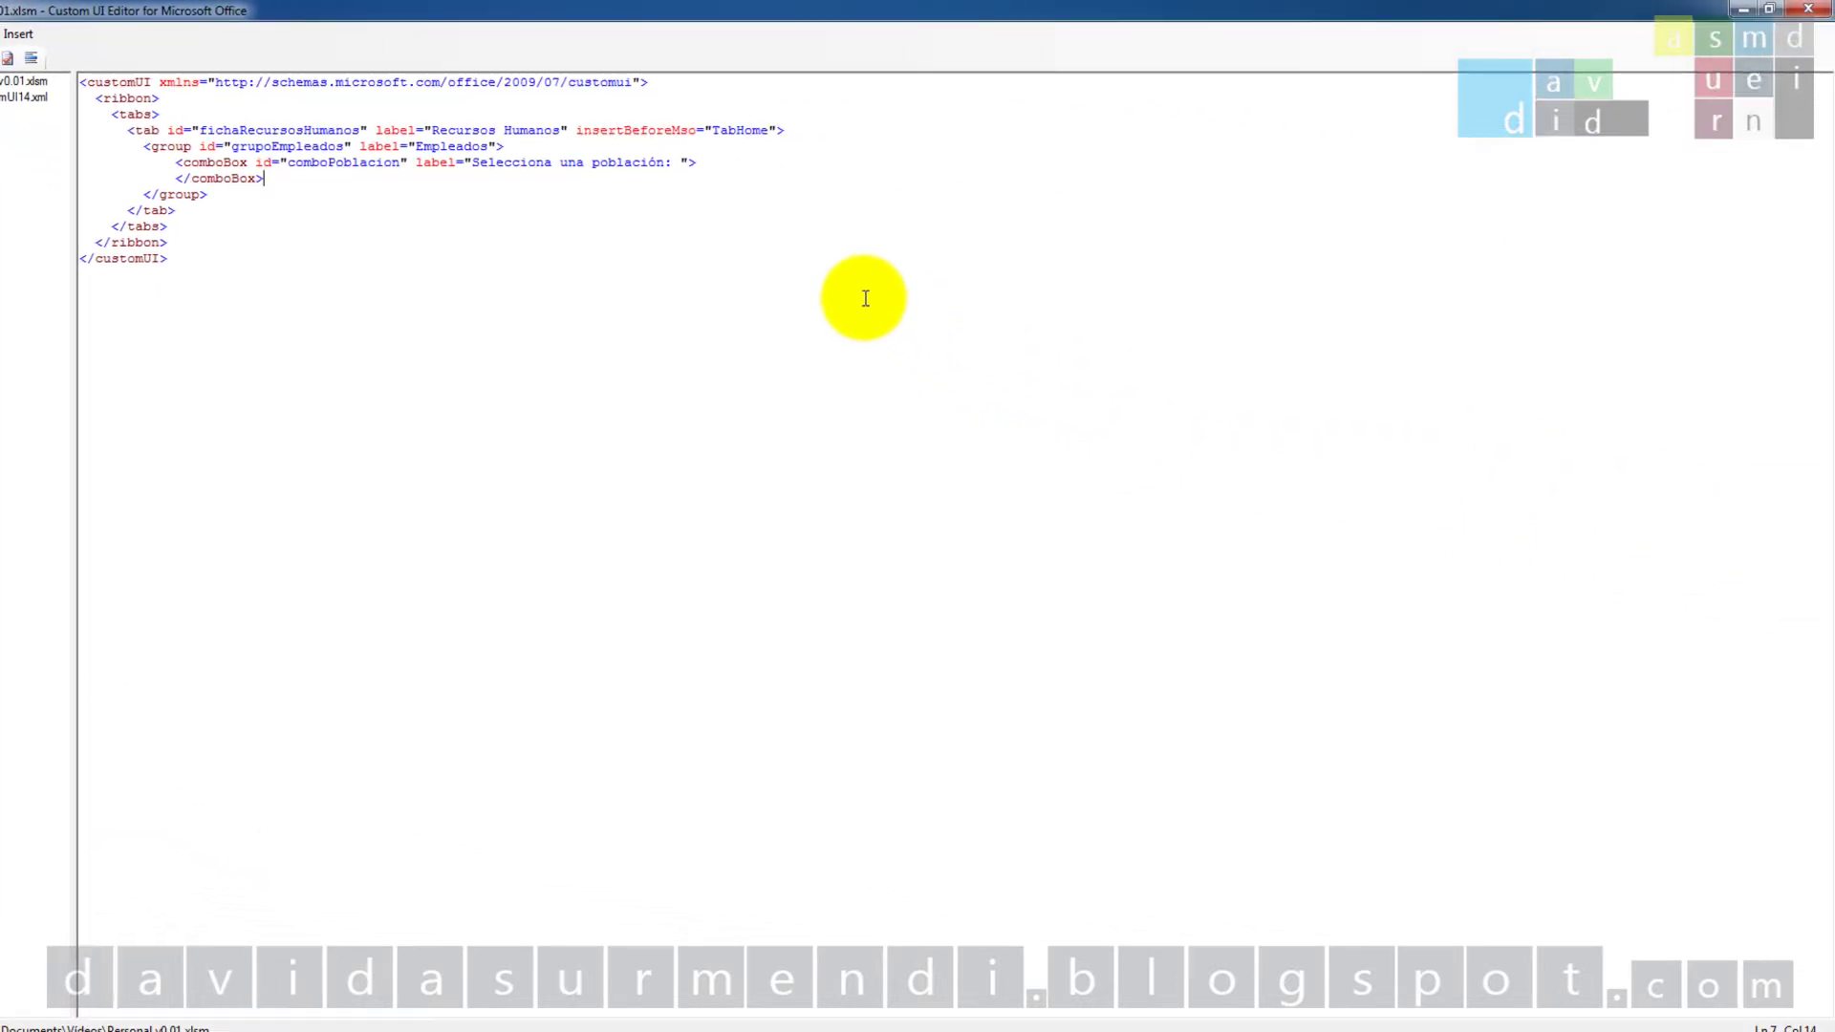
pyautogui.click(1828, 8)
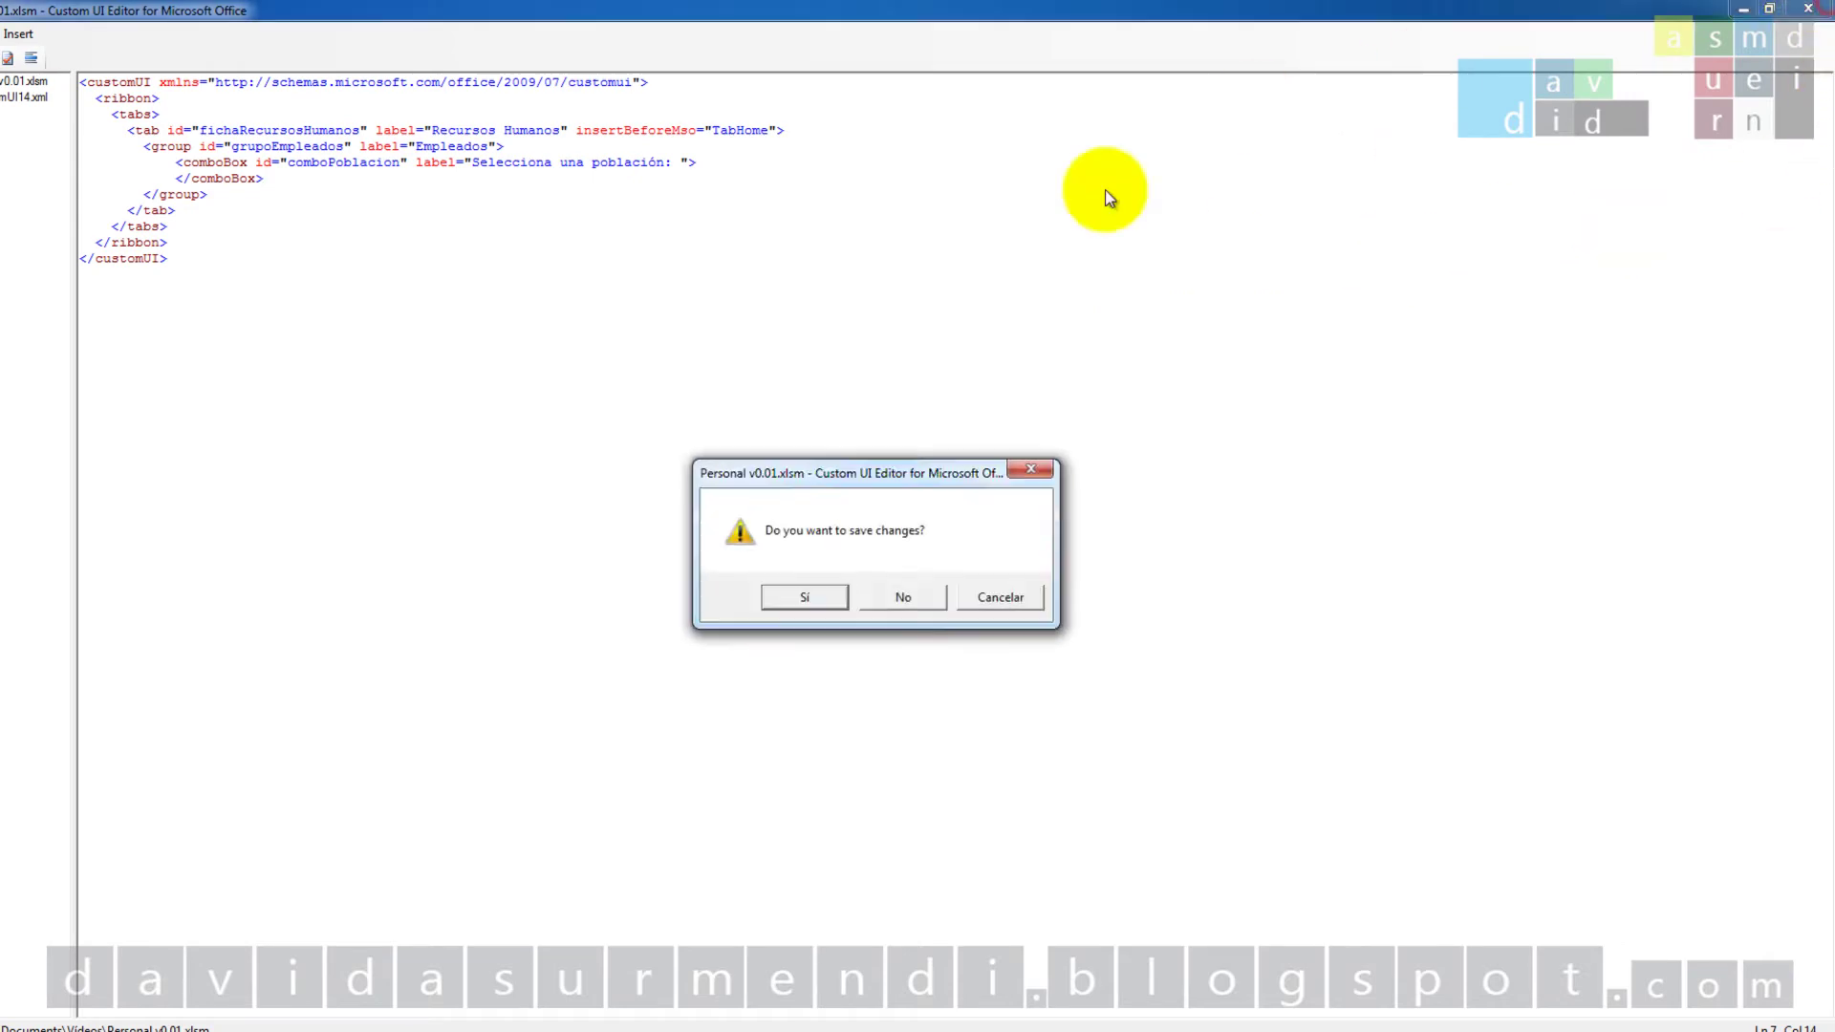
pyautogui.click(803, 600)
# Launch Excel 2013, load Personal v0.01.xlsm from the Videos folder, and enable editing
pyautogui.doubleClick(382, 283)
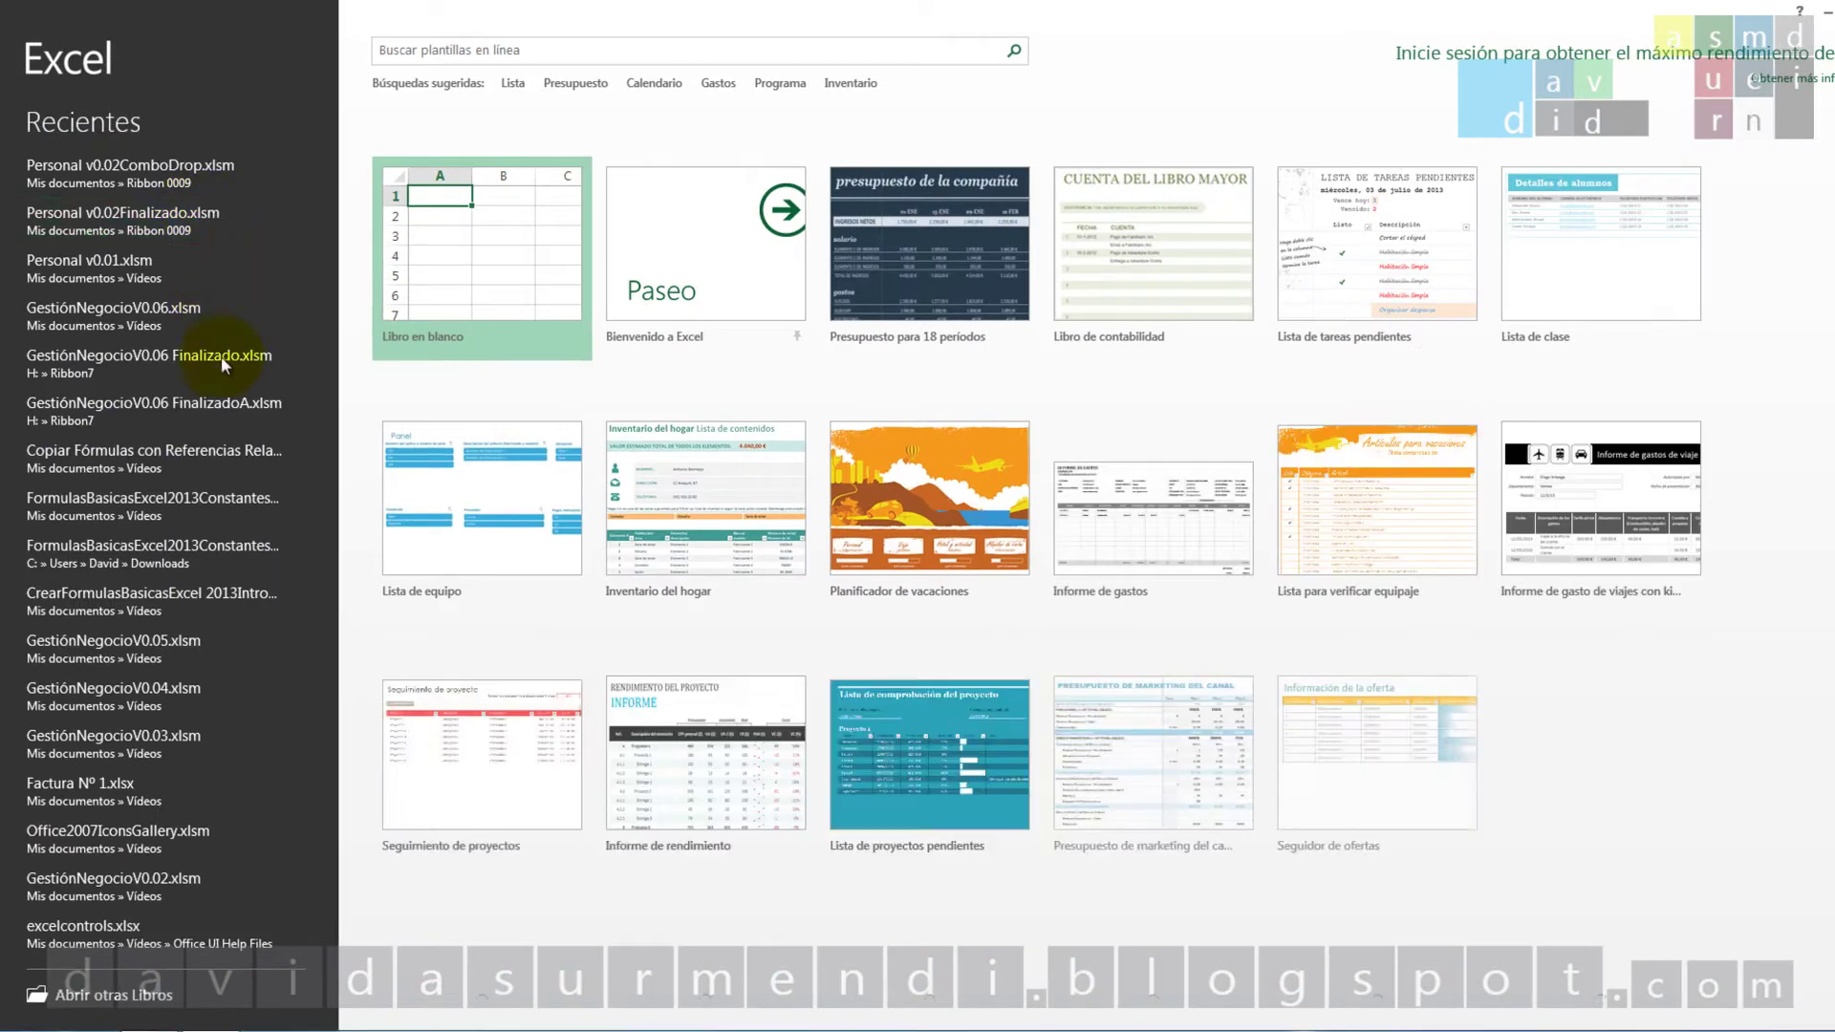
pyautogui.click(134, 995)
pyautogui.click(268, 272)
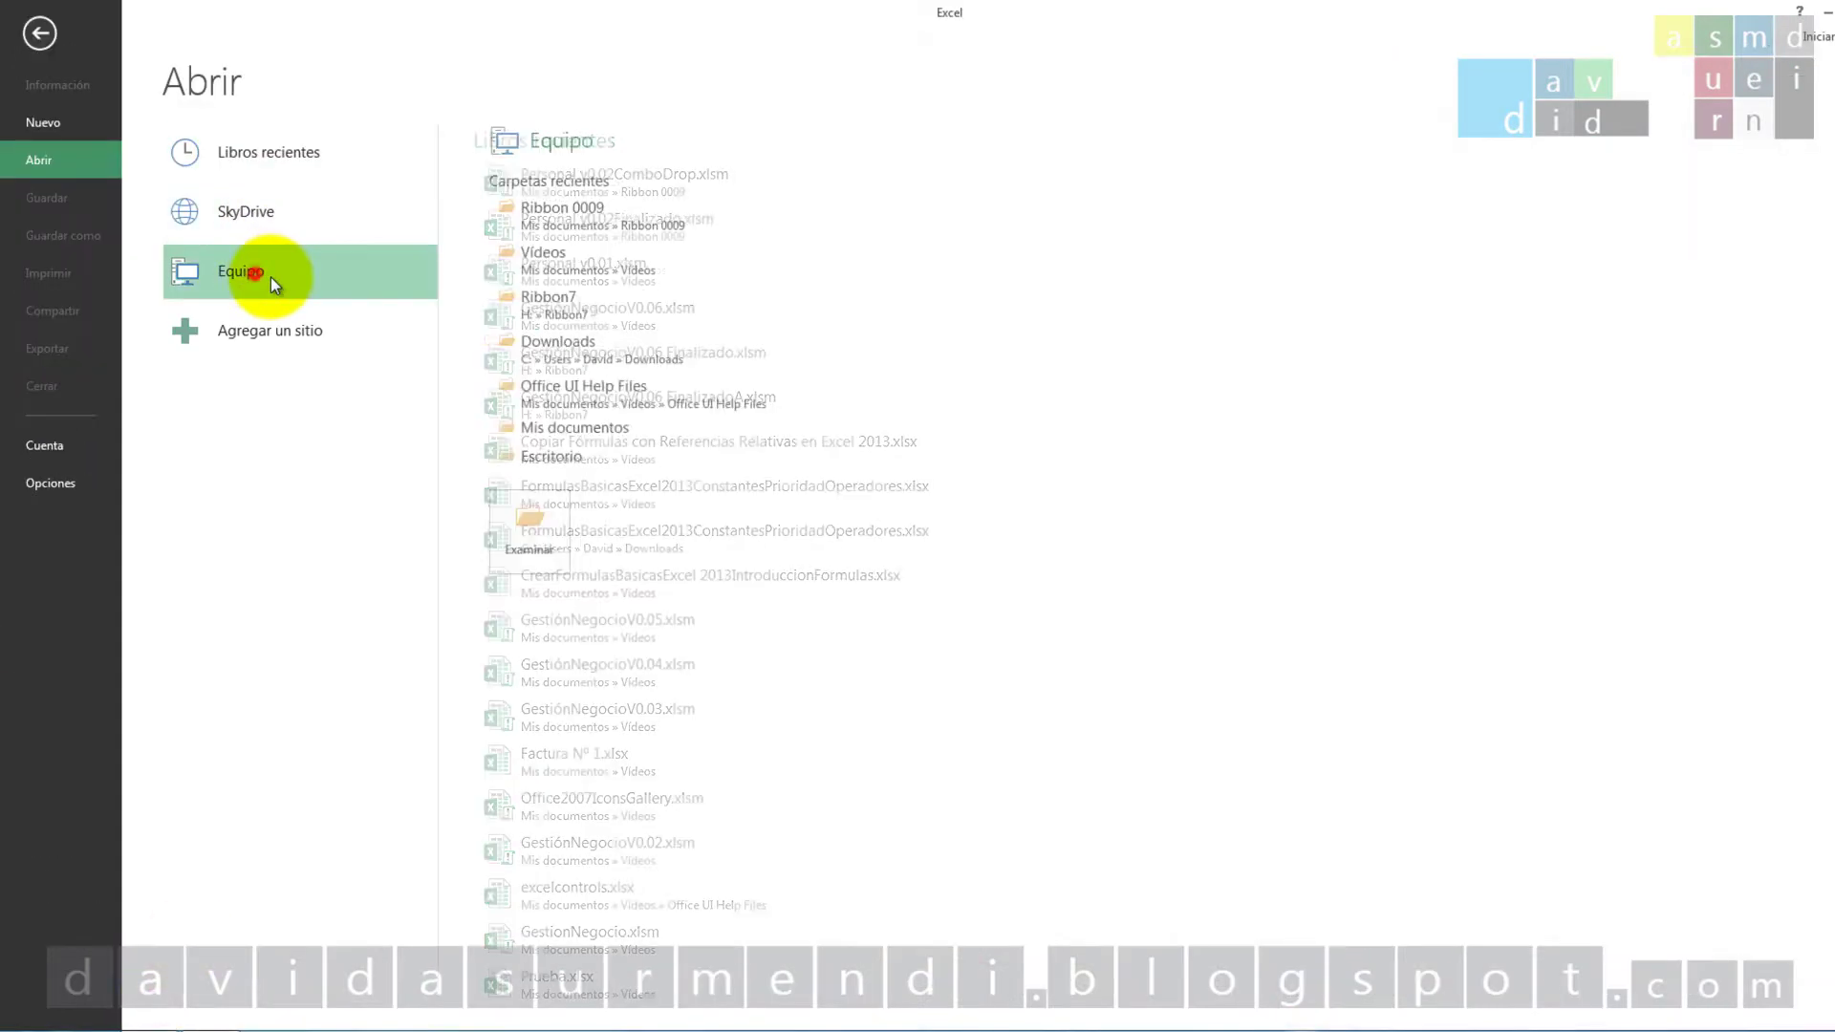
pyautogui.click(515, 256)
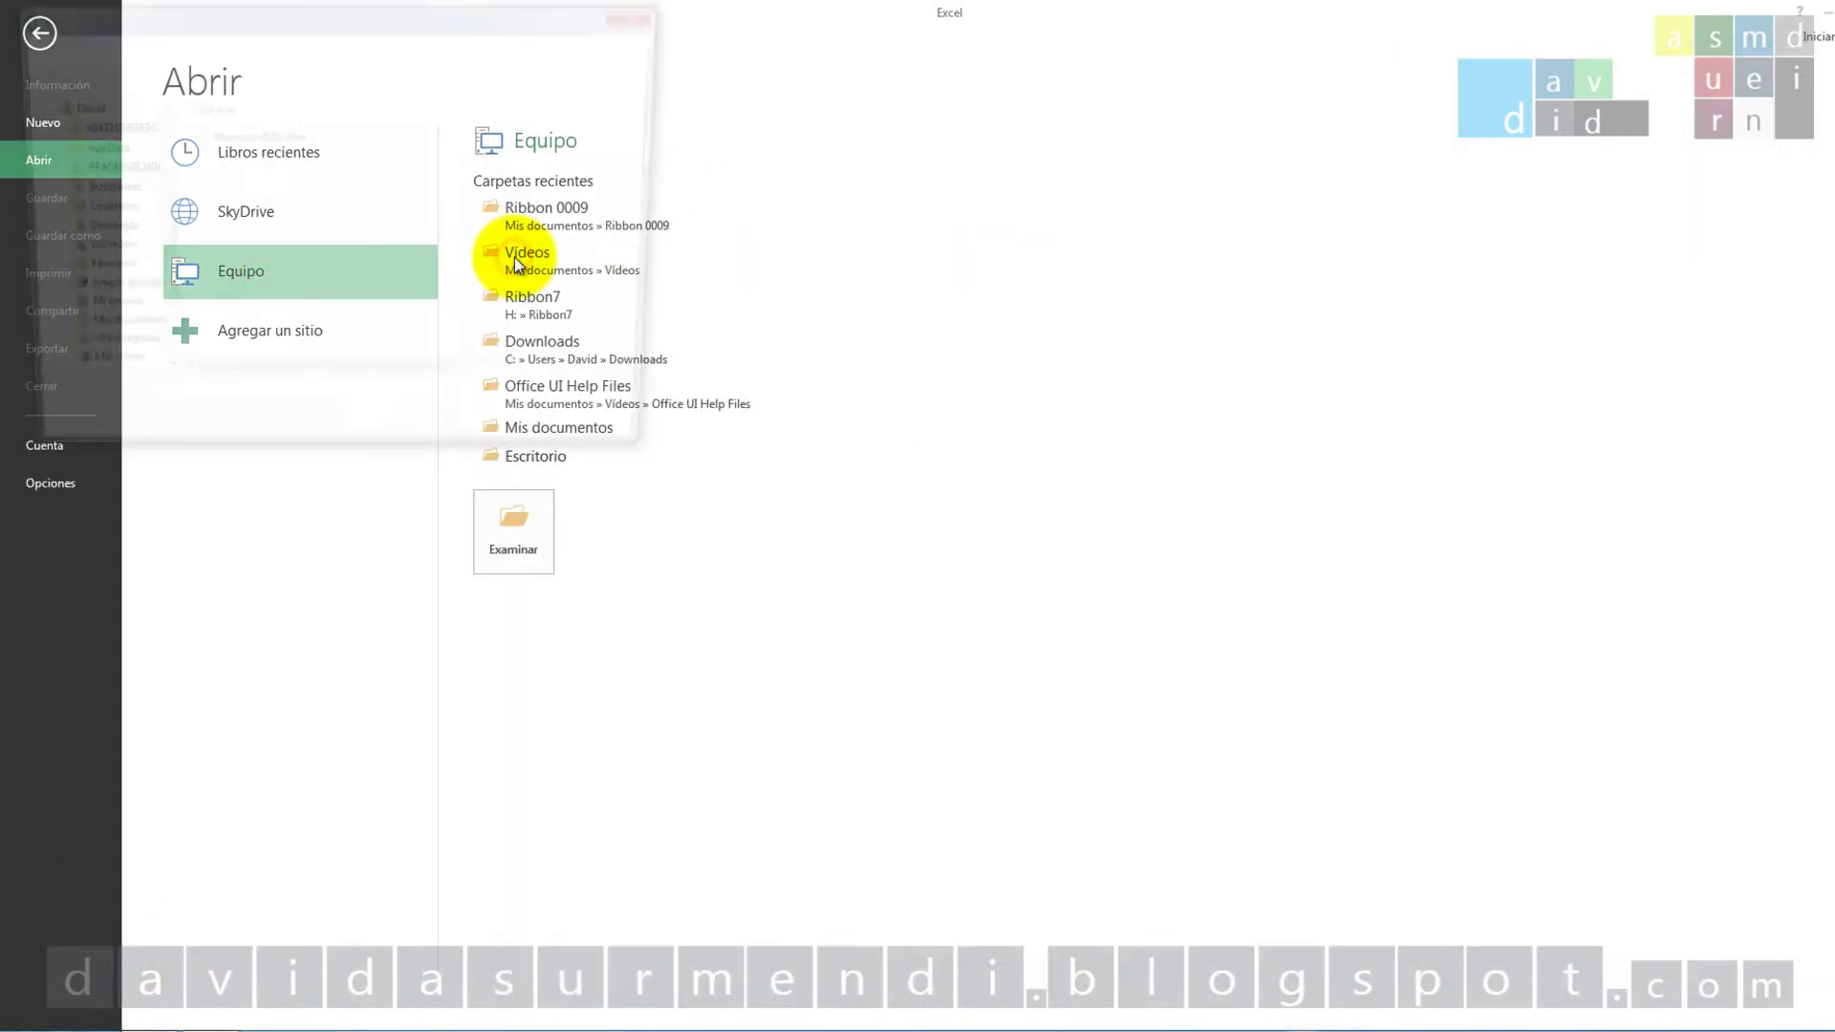
pyautogui.click(250, 140)
pyautogui.doubleClick(251, 140)
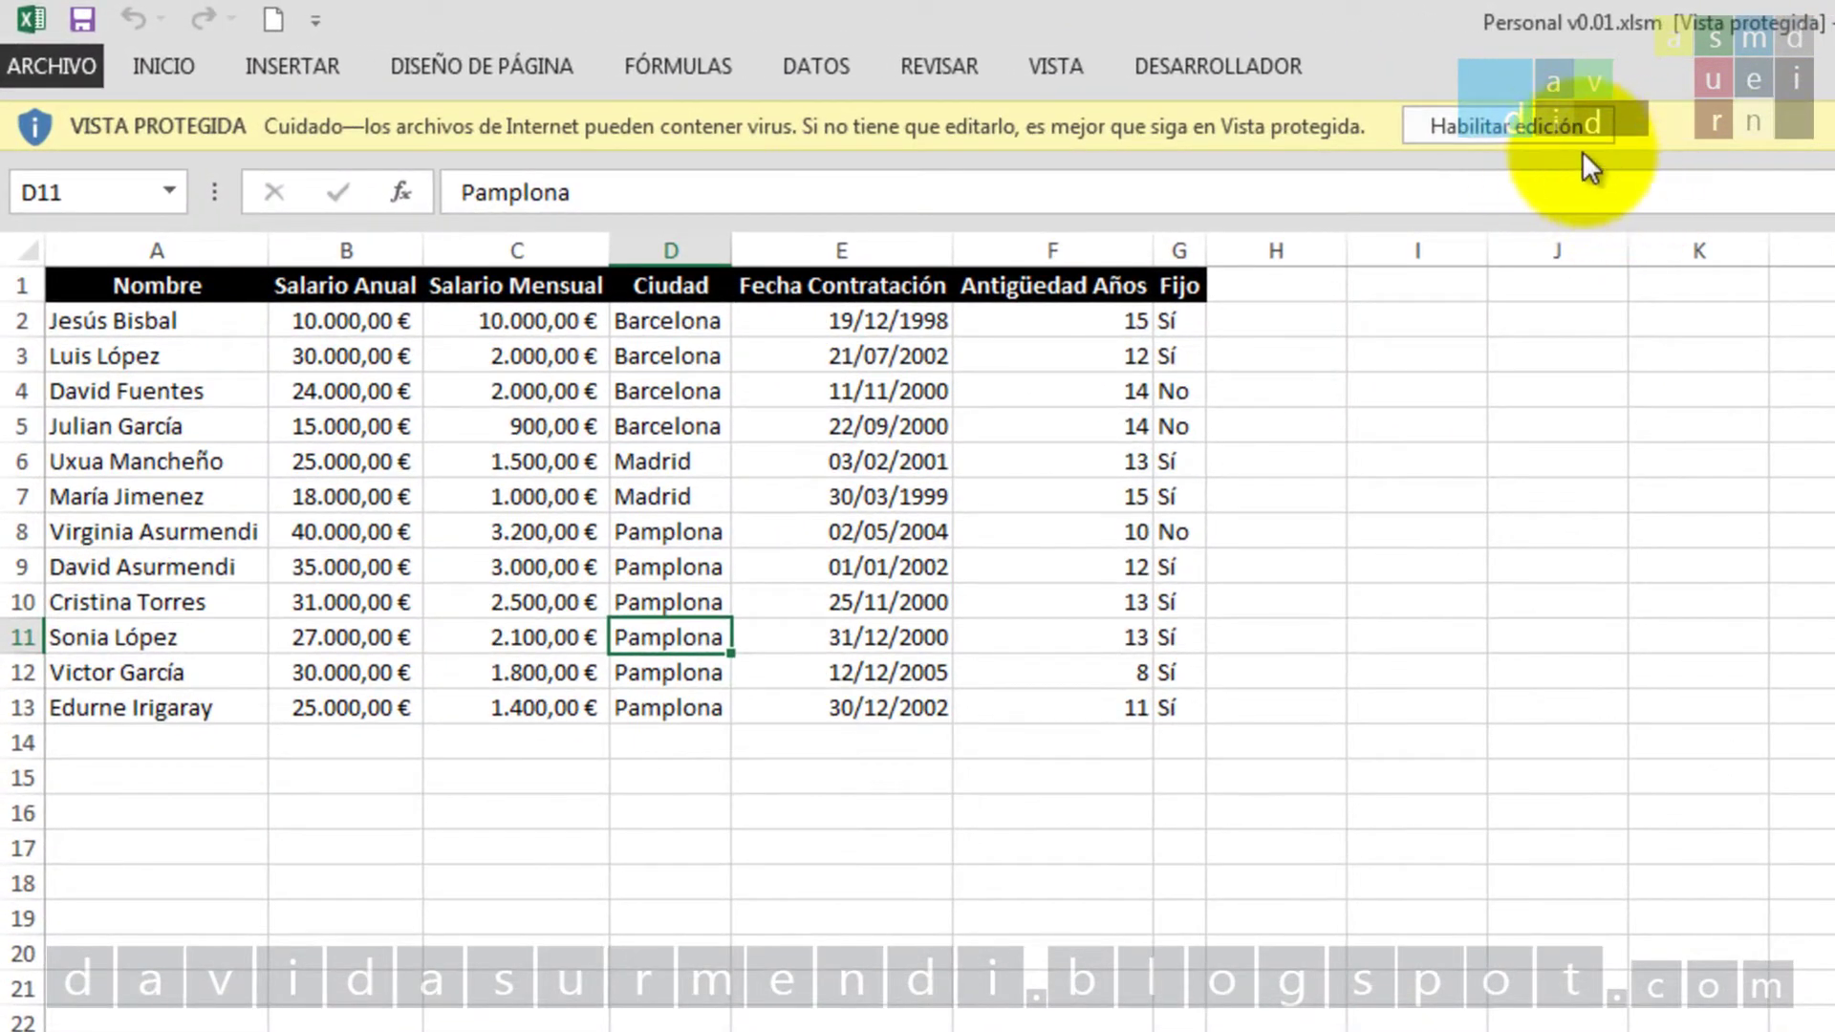
pyautogui.click(1567, 130)
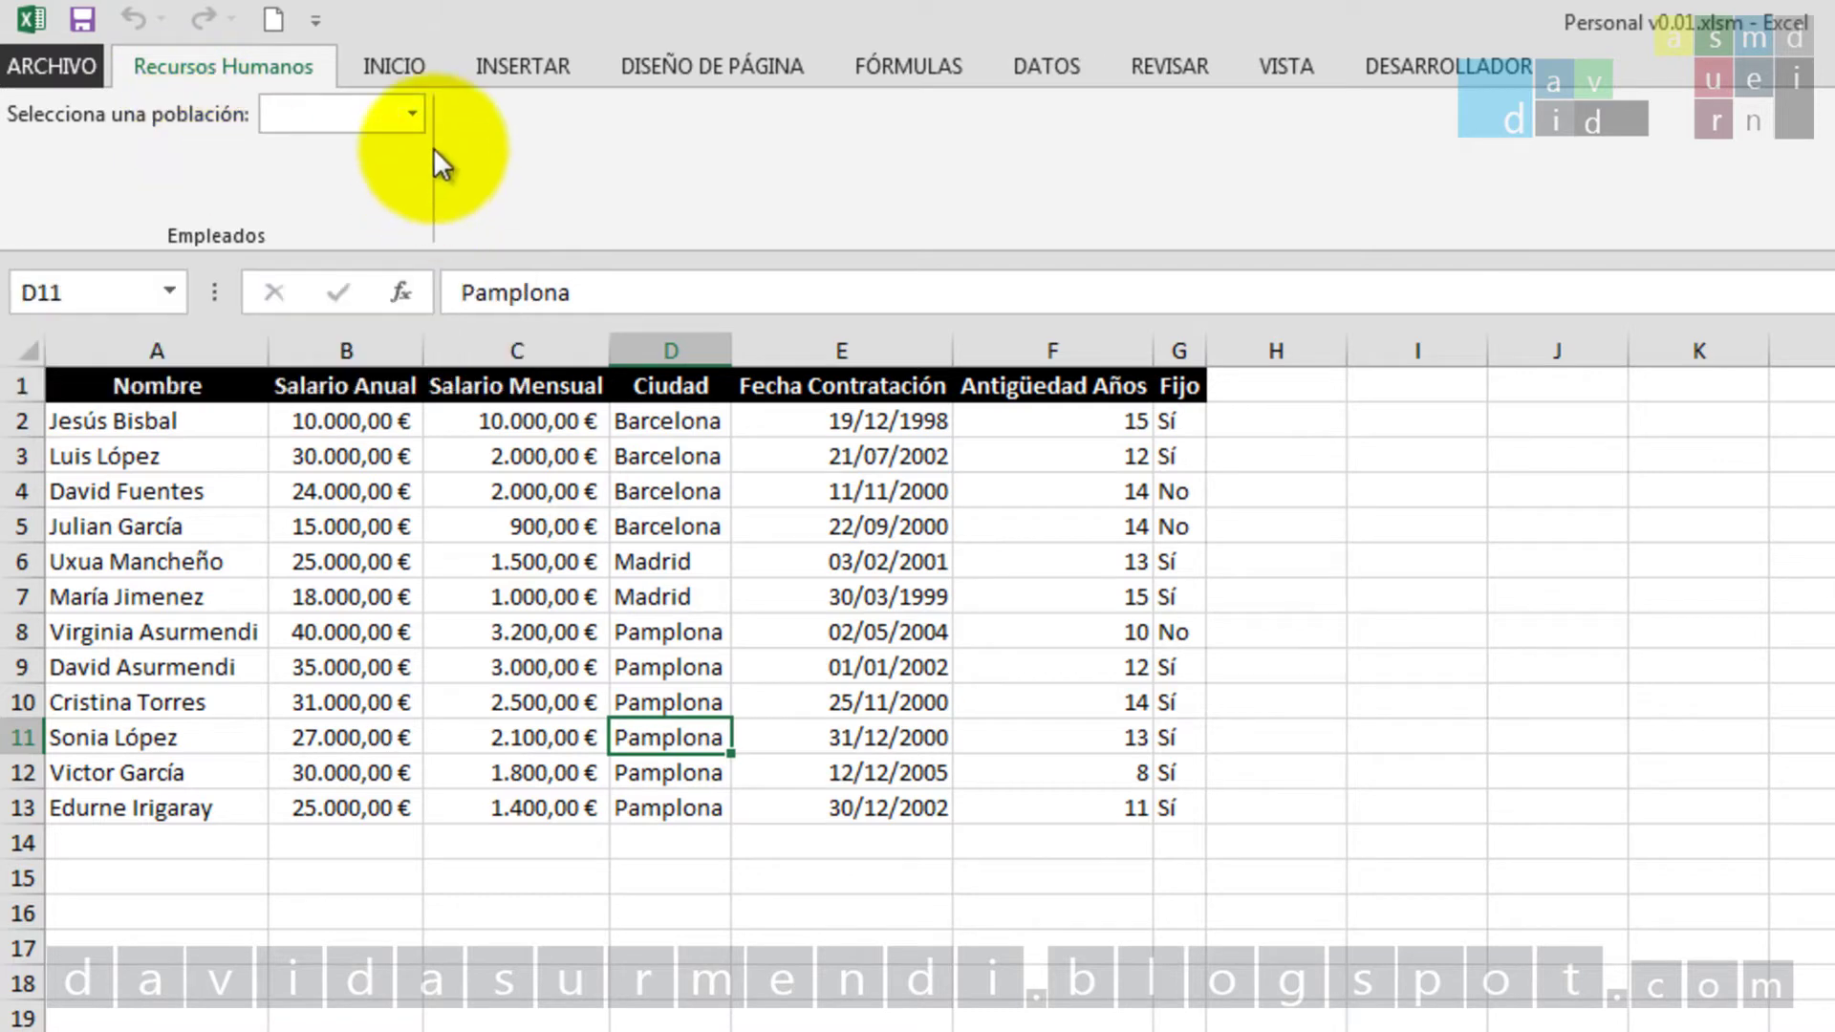
# Verify the población combo box has no entries, then save and close the workbook
pyautogui.click(408, 116)
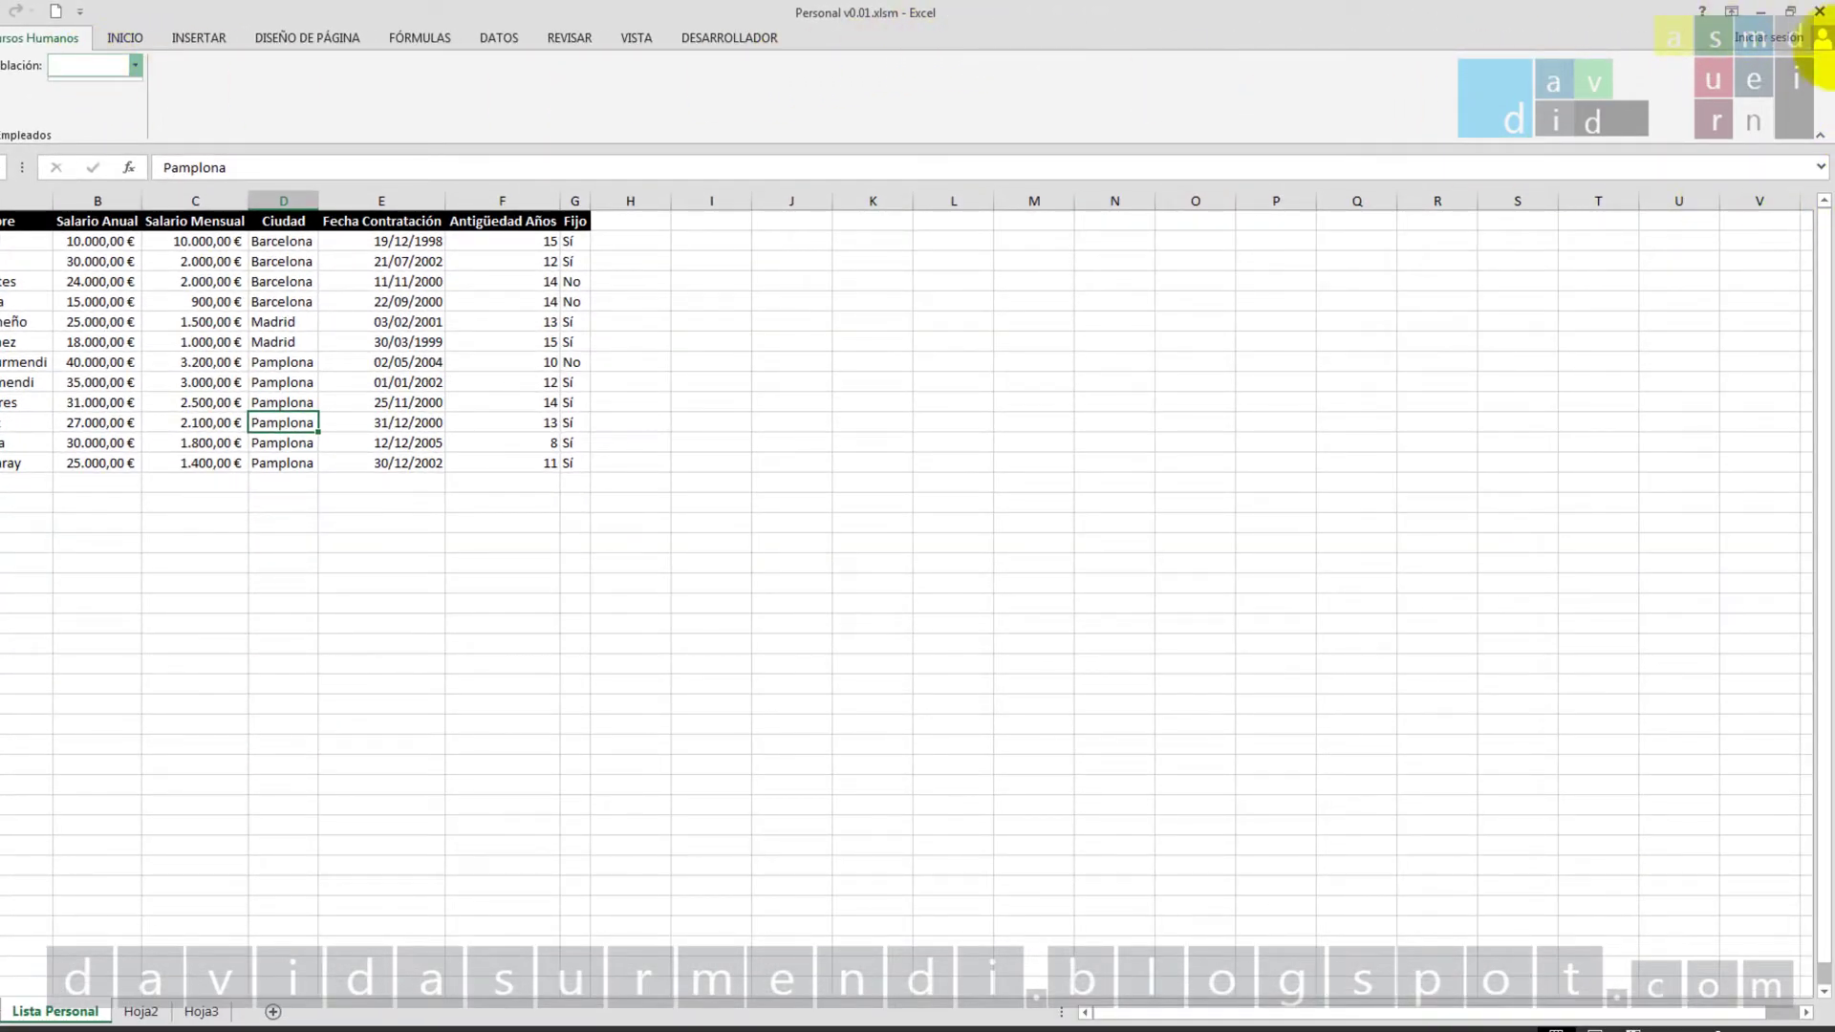
pyautogui.click(1820, 11)
pyautogui.click(760, 559)
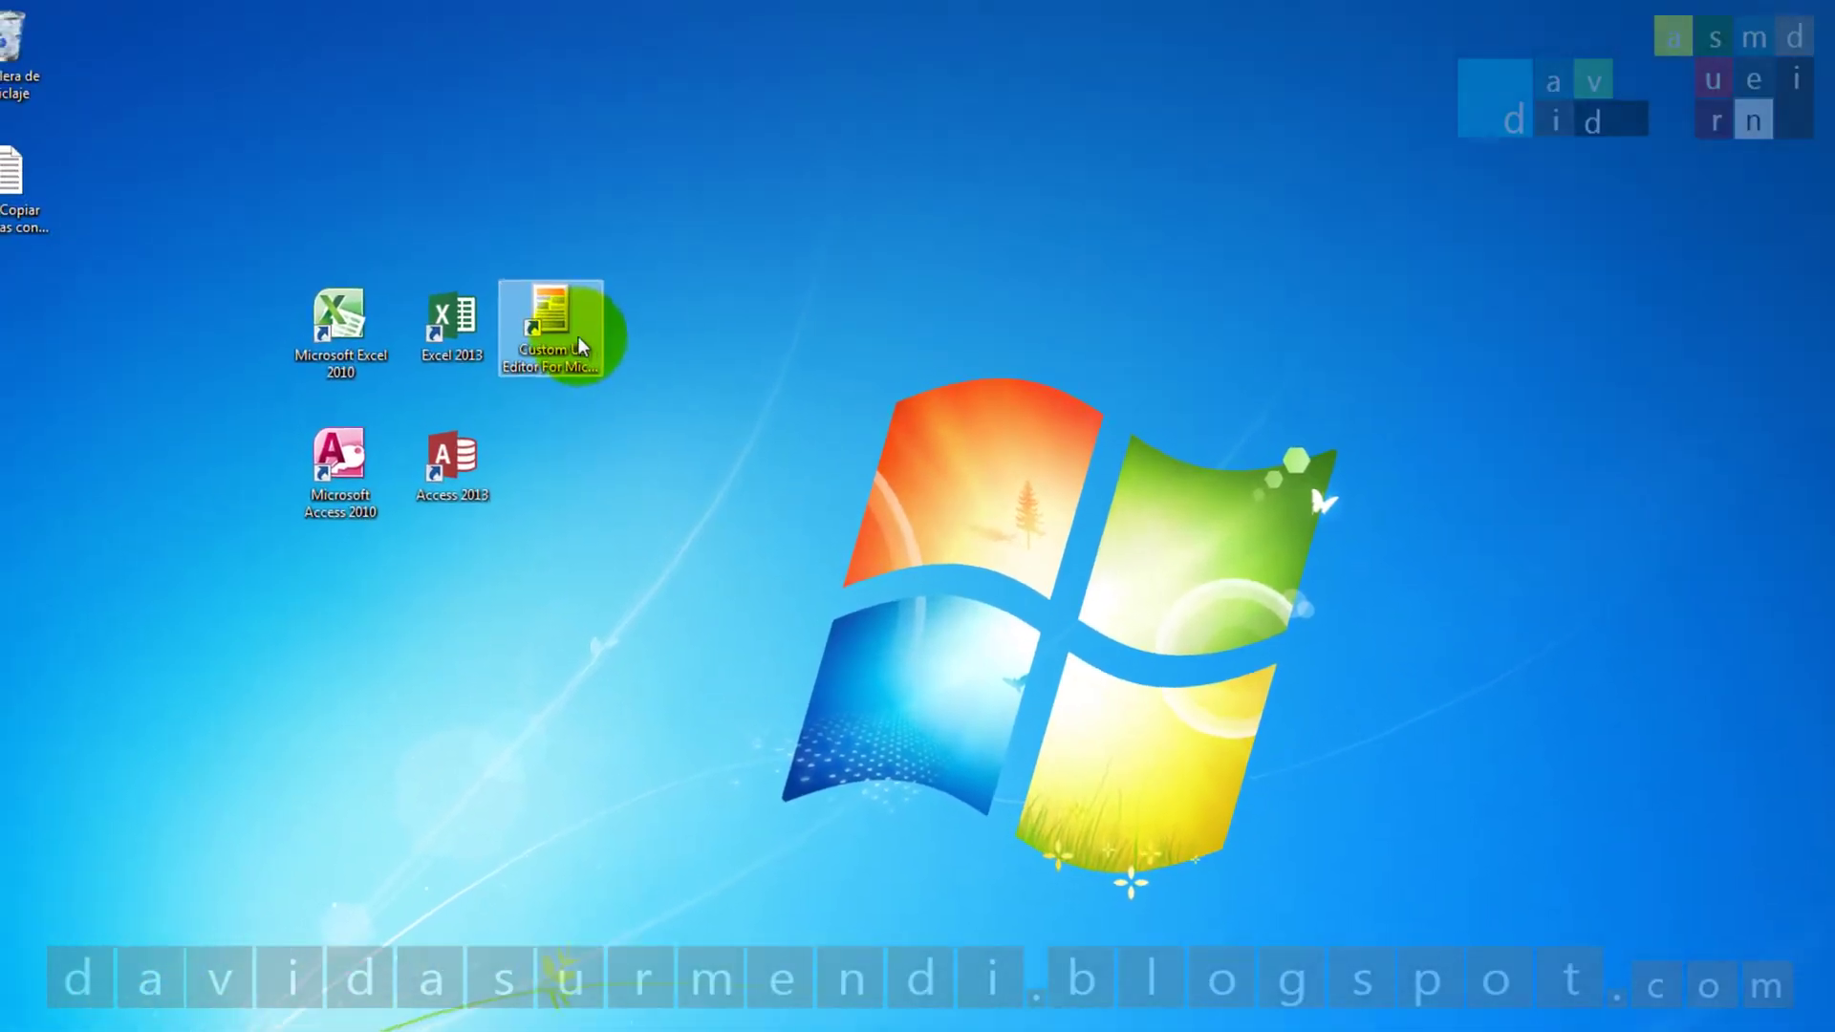
# Relaunch Custom UI Editor with Personal v0.01.xlsm loaded and the window maximized
pyautogui.doubleClick(423, 279)
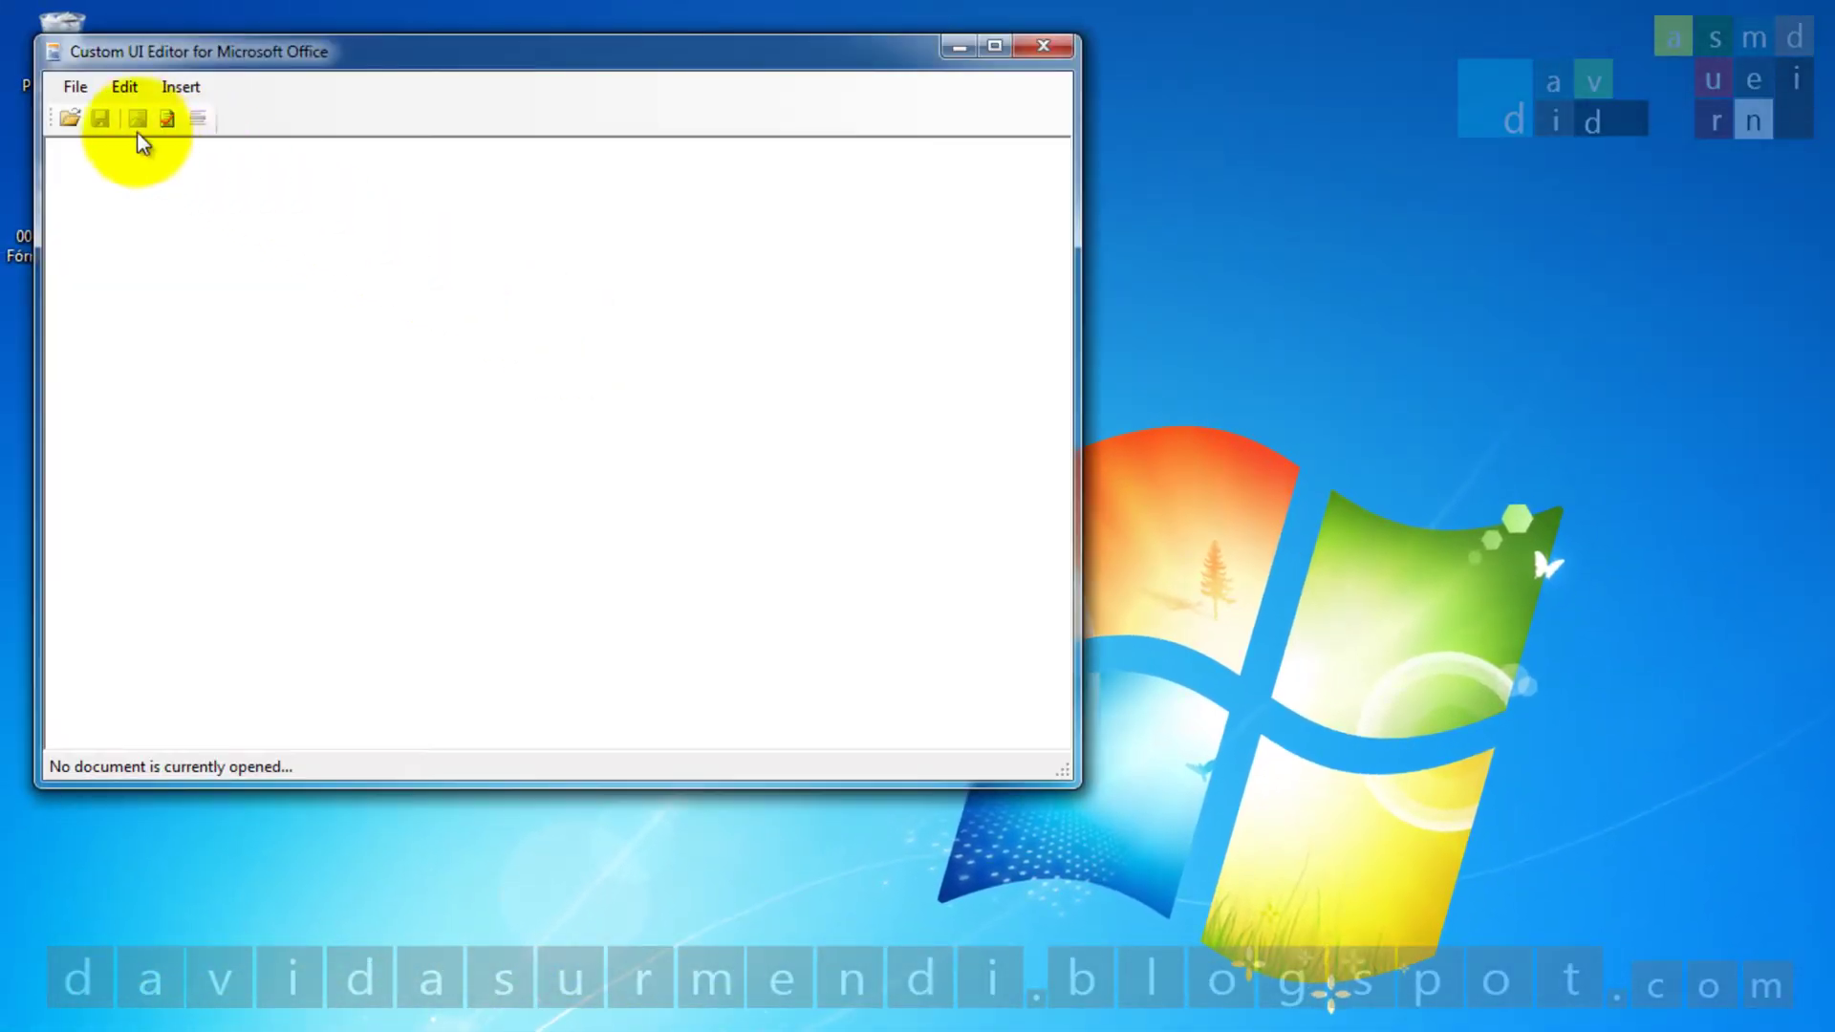
pyautogui.click(79, 122)
pyautogui.doubleClick(422, 319)
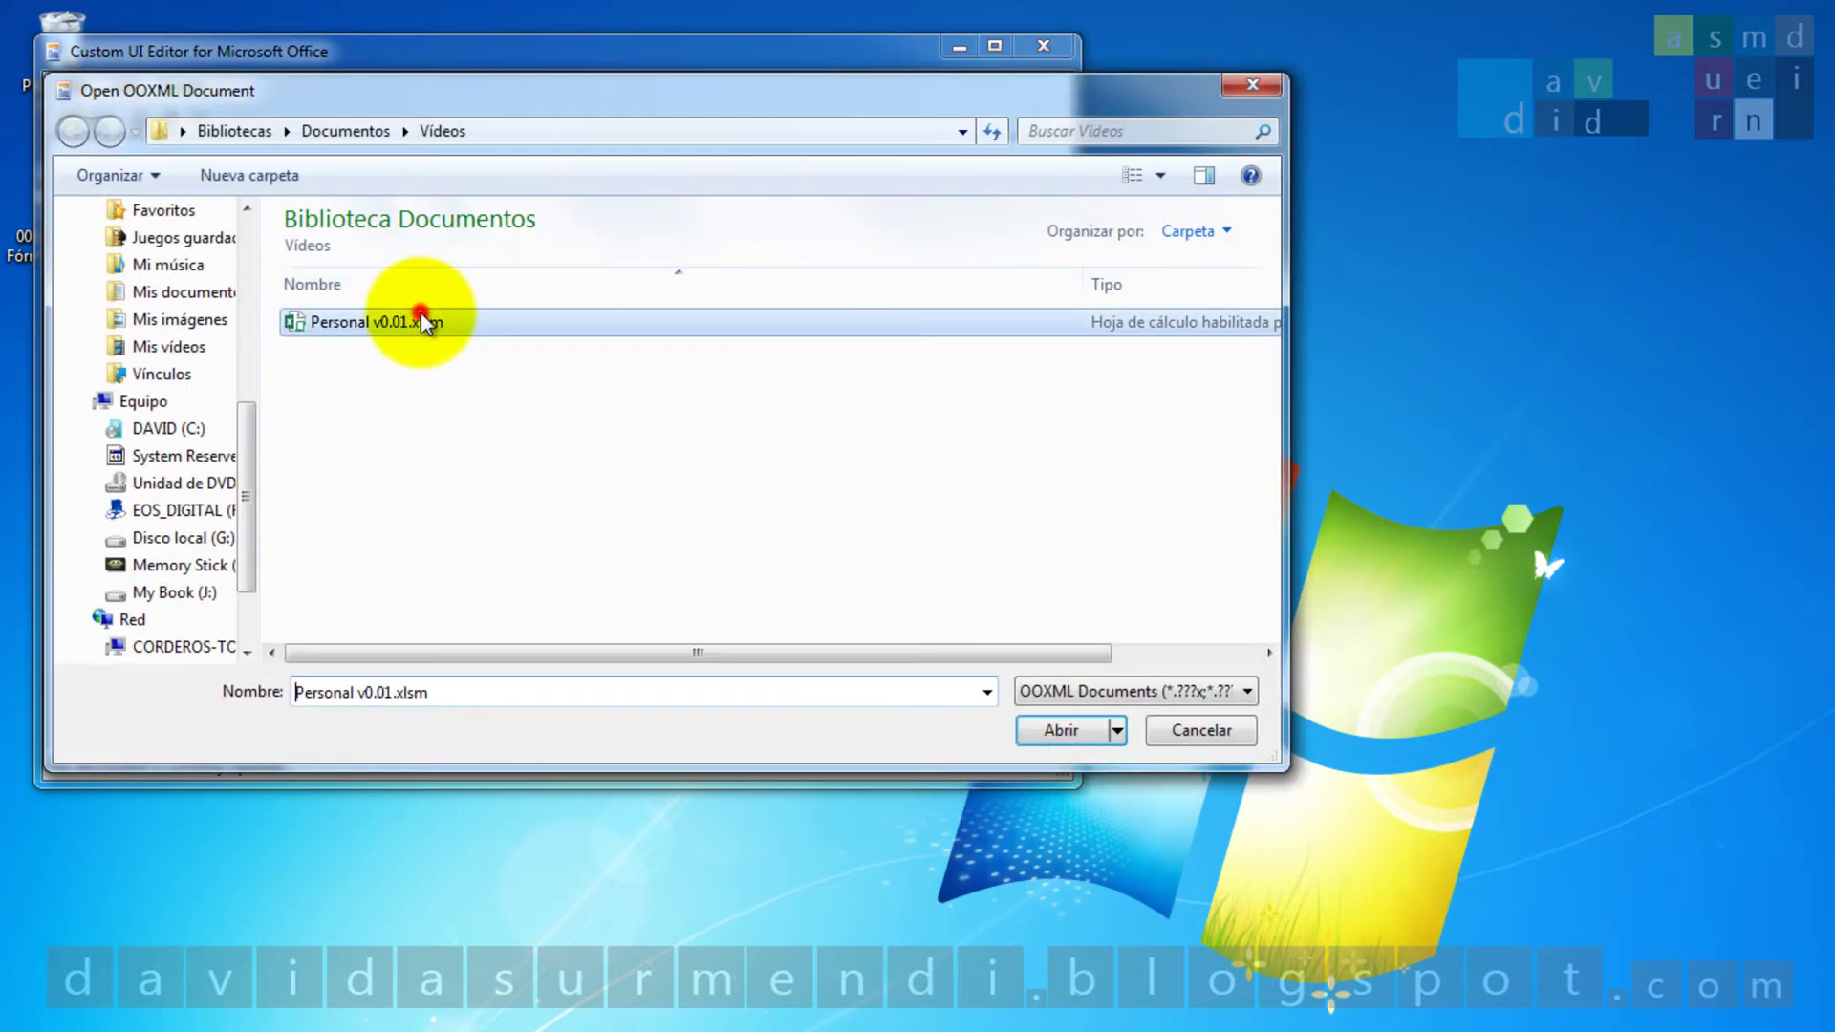
pyautogui.click(994, 45)
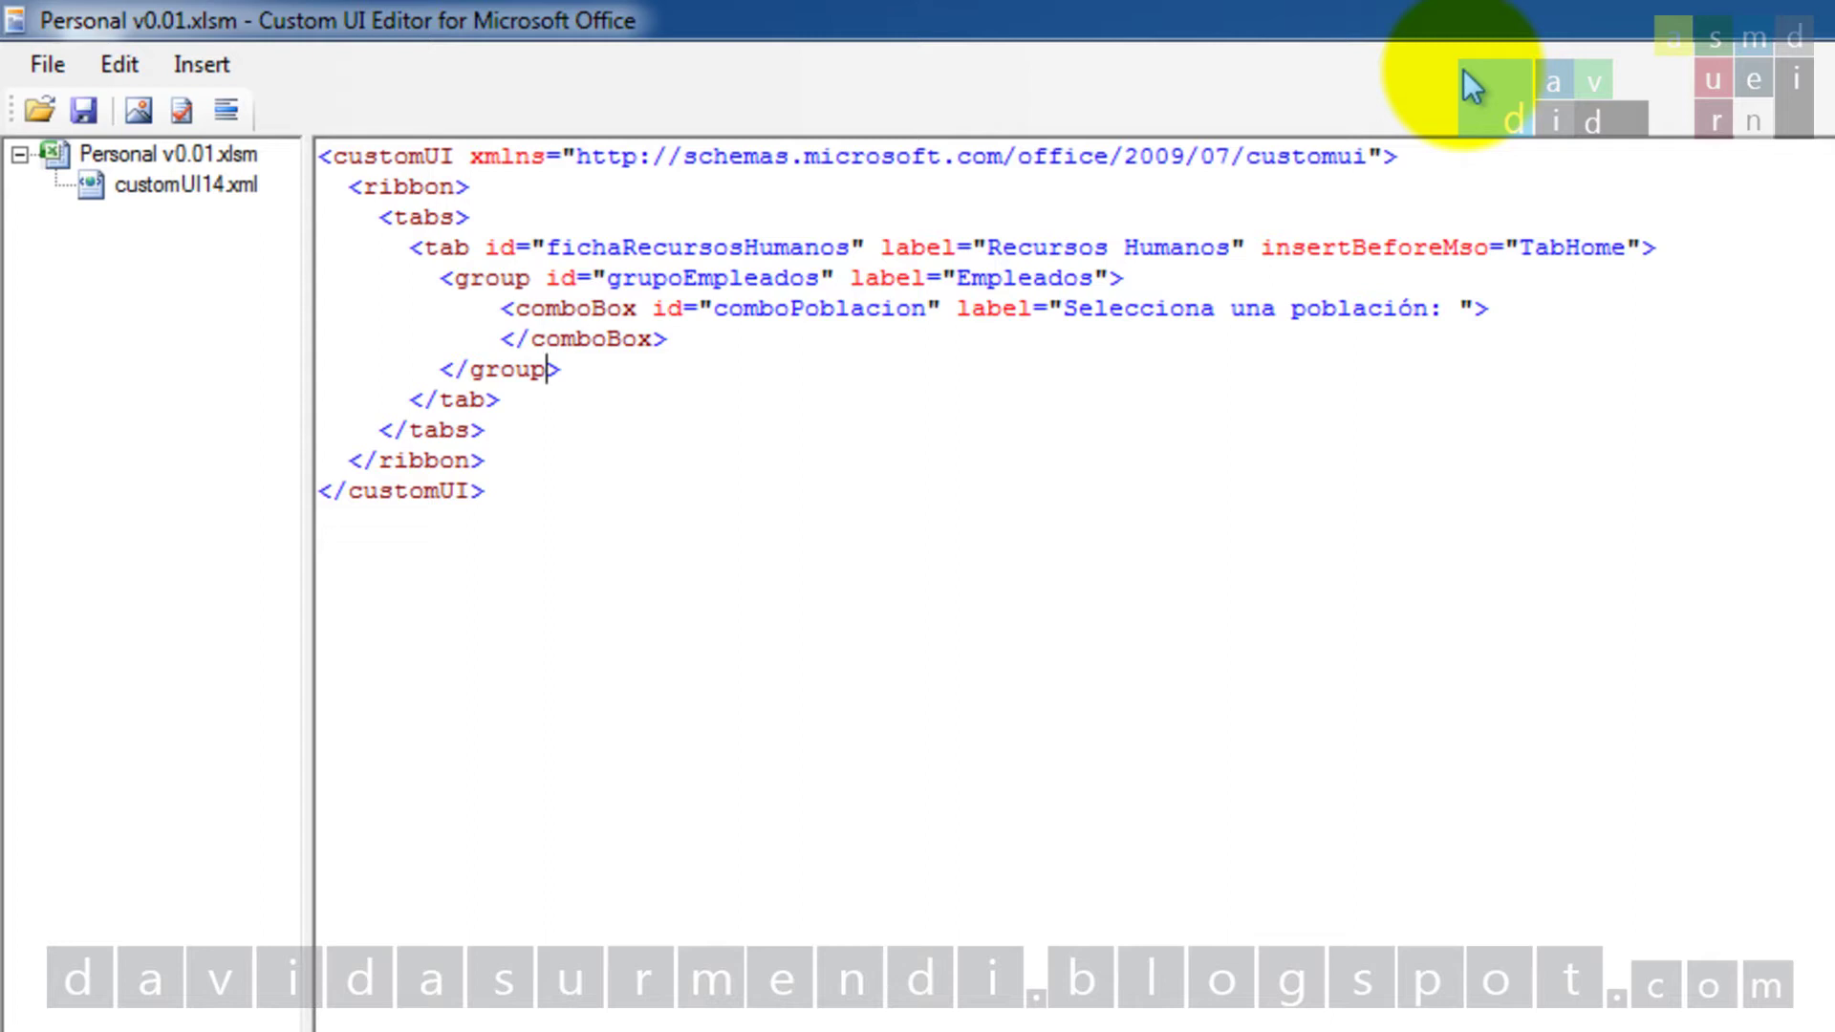
# Add a self-closing item 'itemTodas' labelled '*--Todas las Poblaciones--*' inside the comboBox
pyautogui.click(1560, 308)
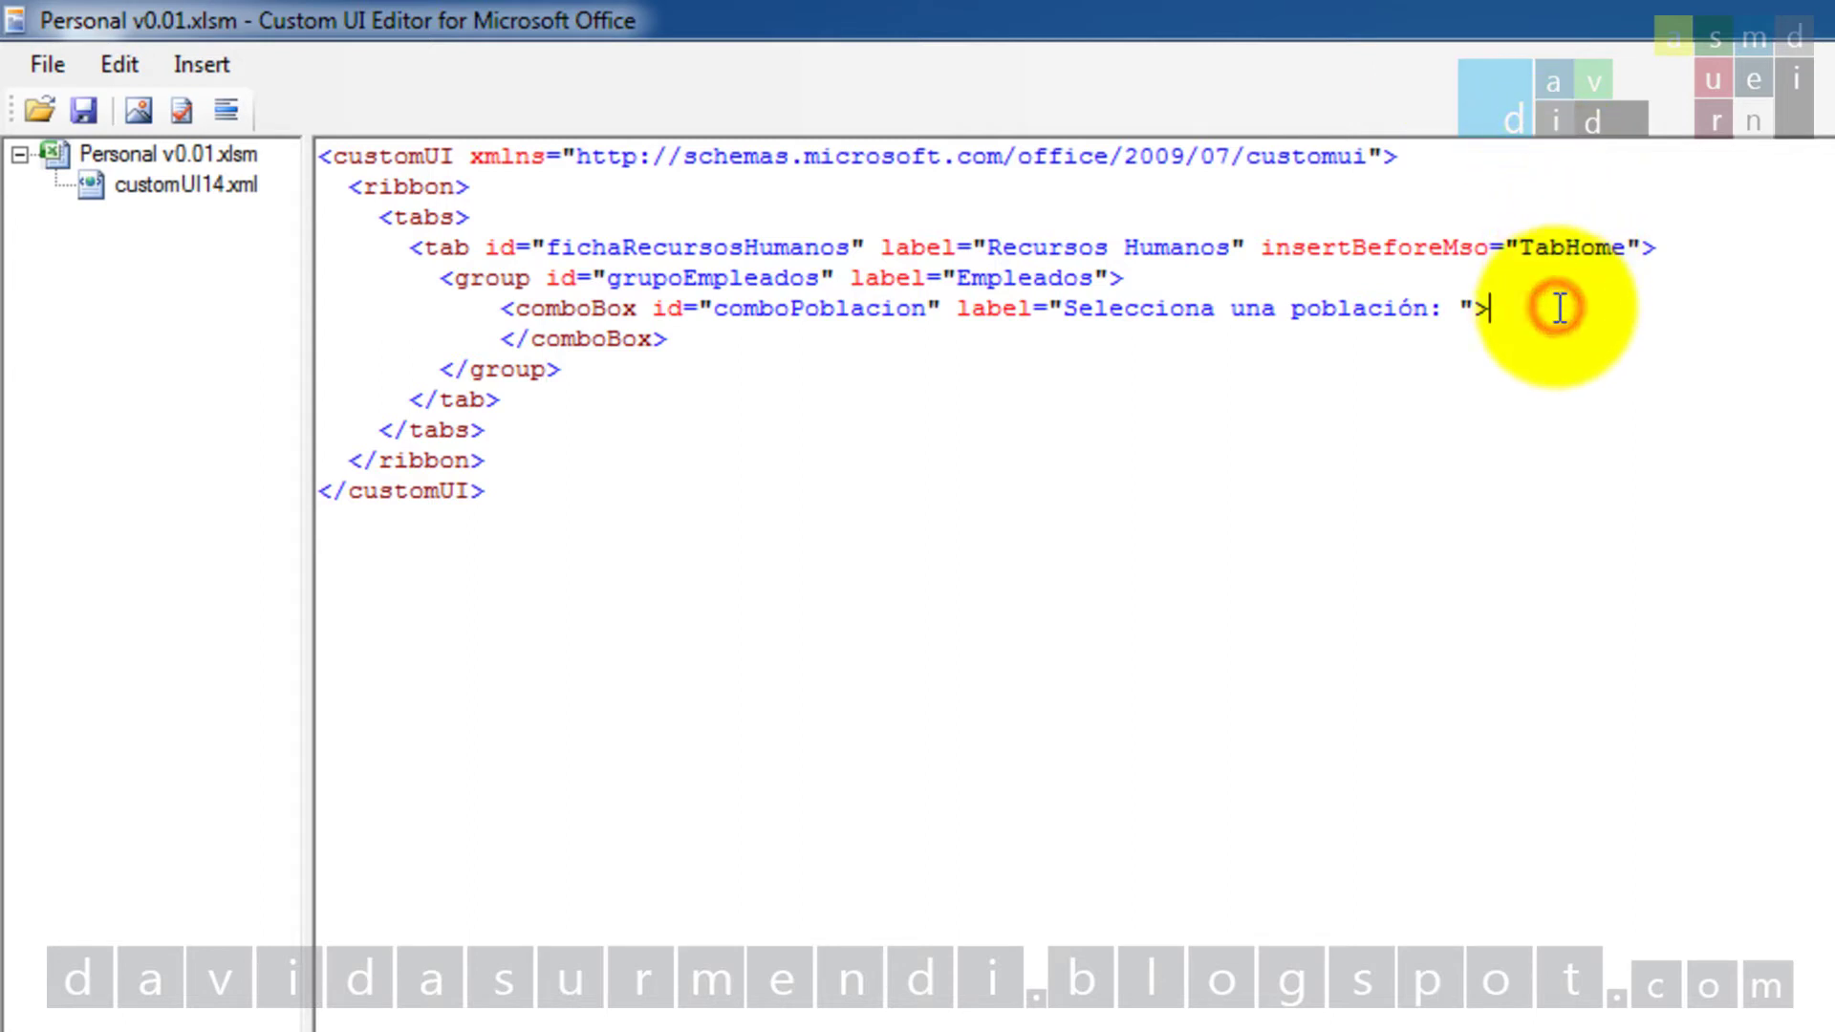
pyautogui.press('Return')
pyautogui.press('Tab')
pyautogui.press('Tab')
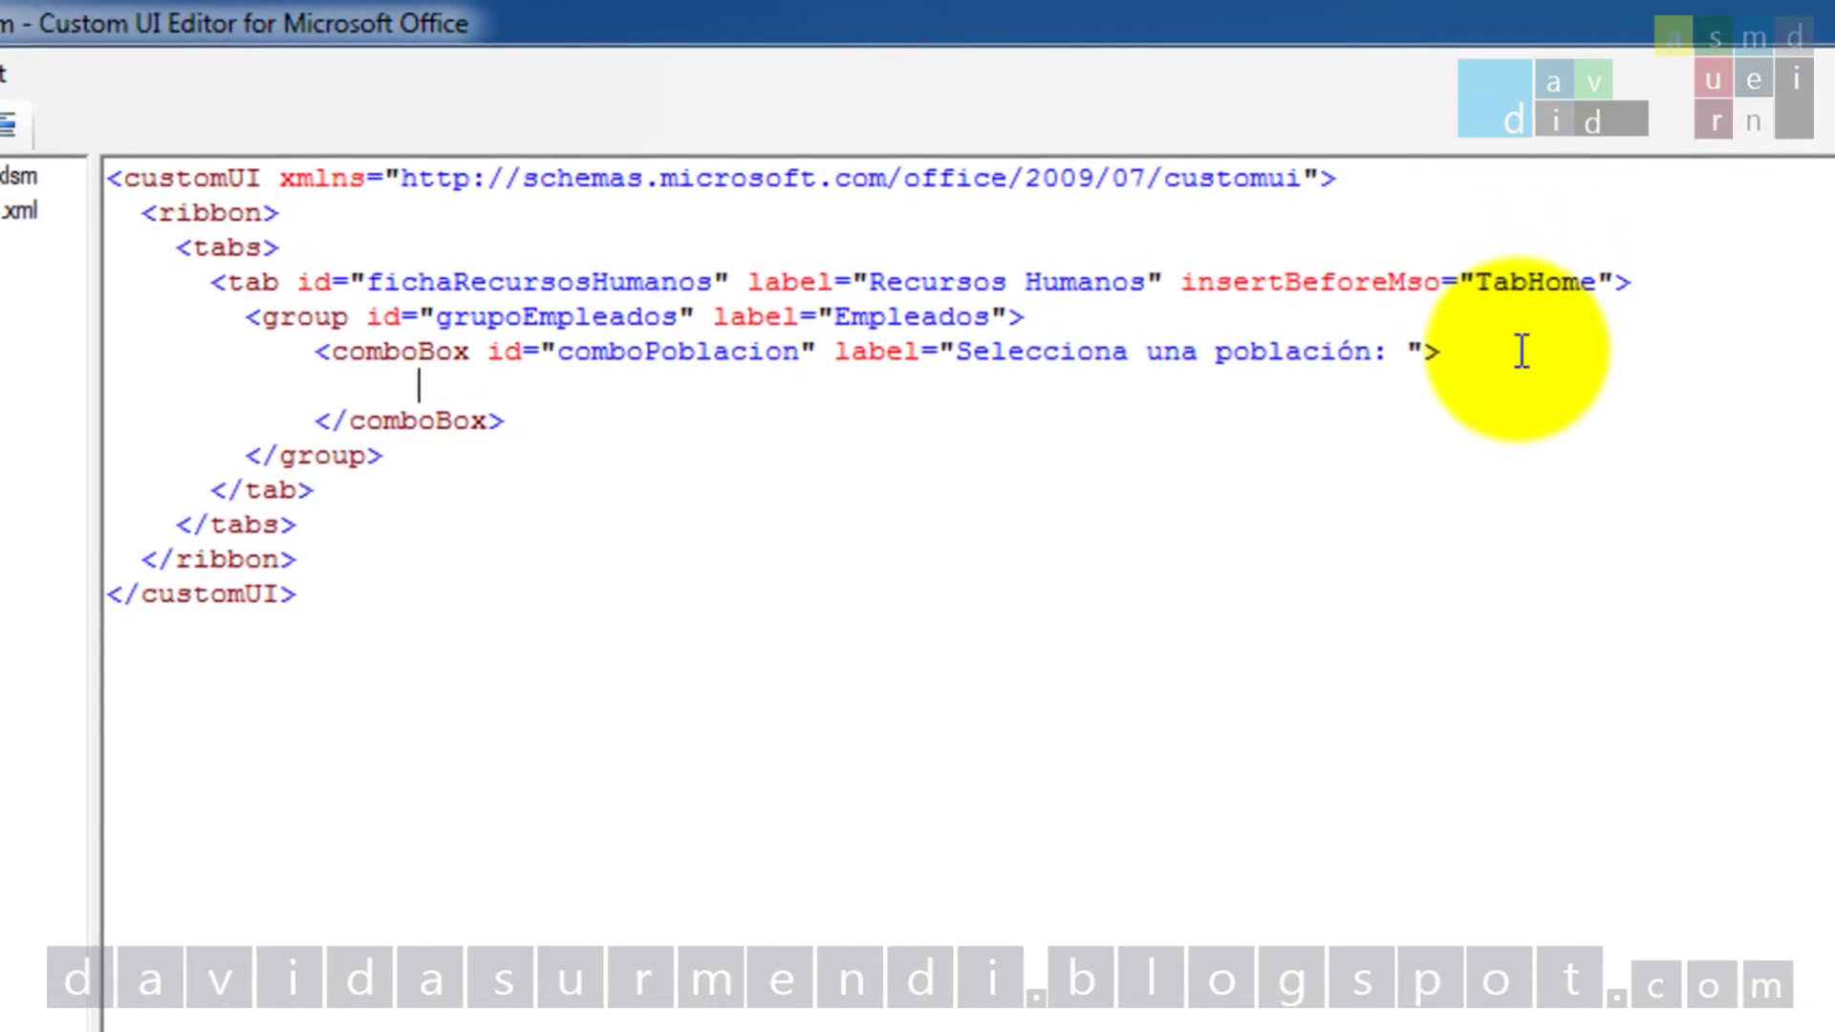
pyautogui.write('<item id="itemTodas')
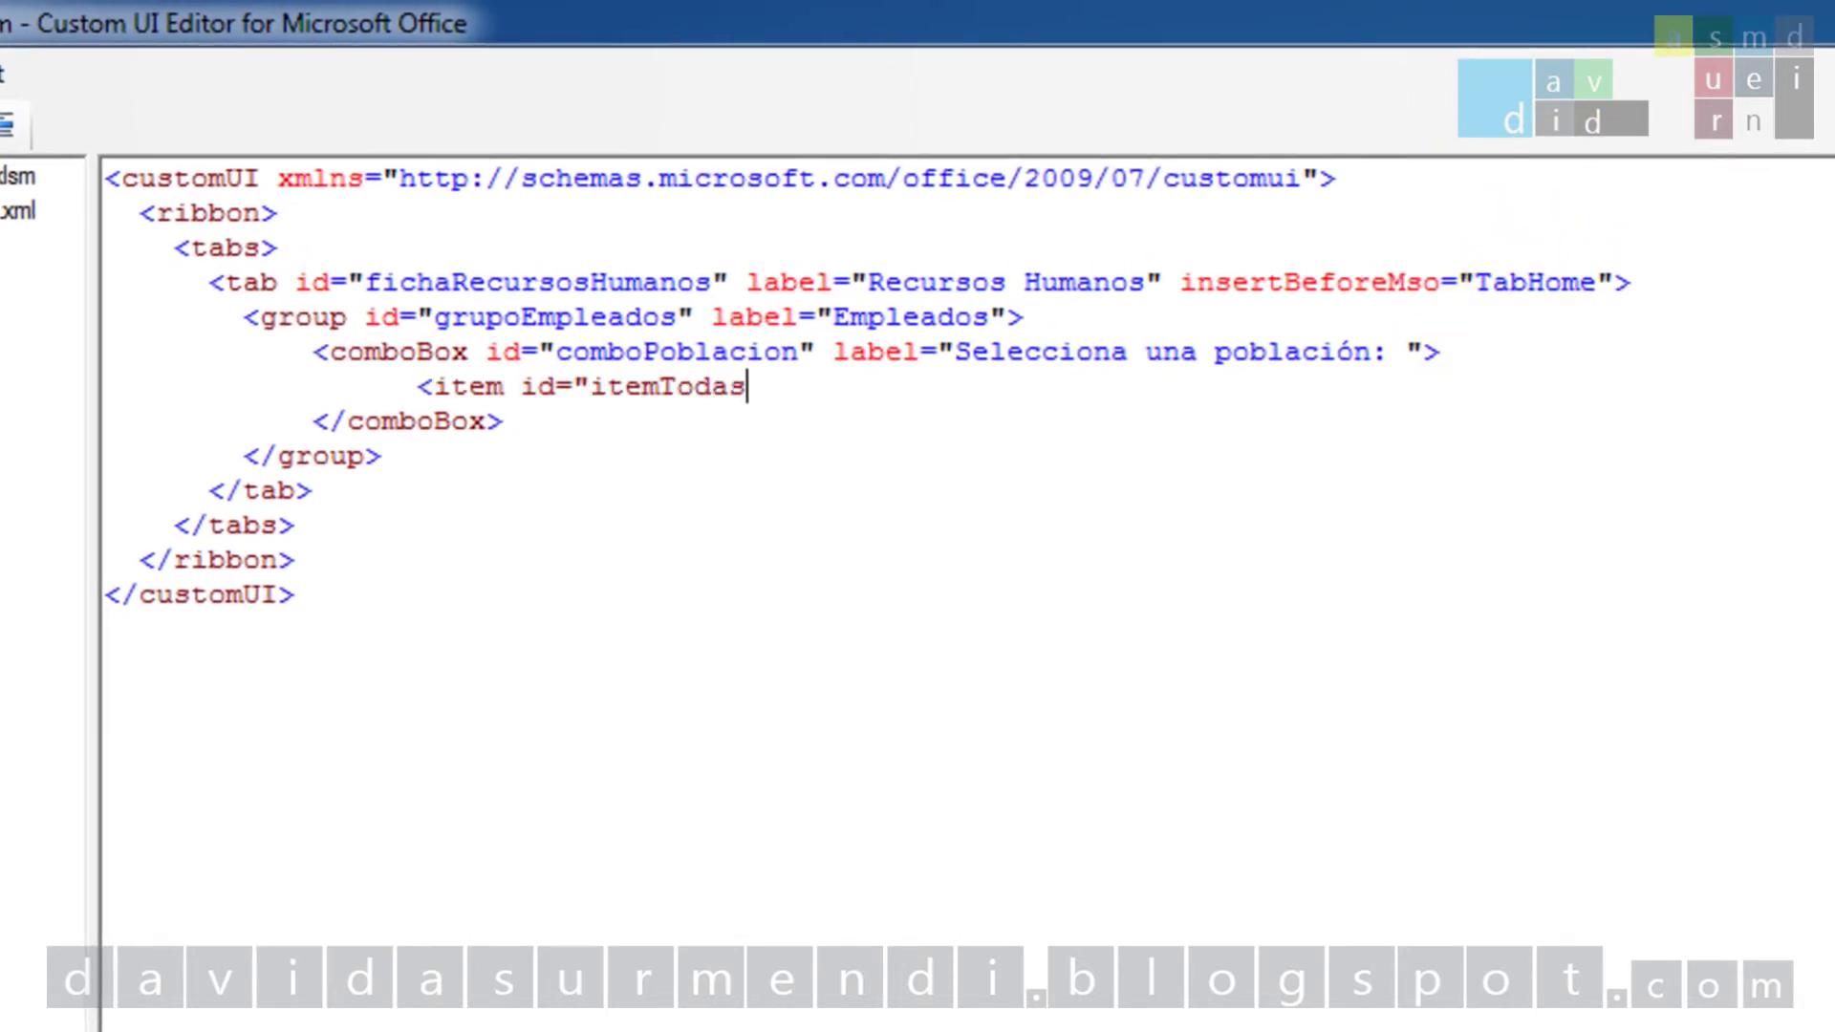
pyautogui.write('" label="*--Todas las ')
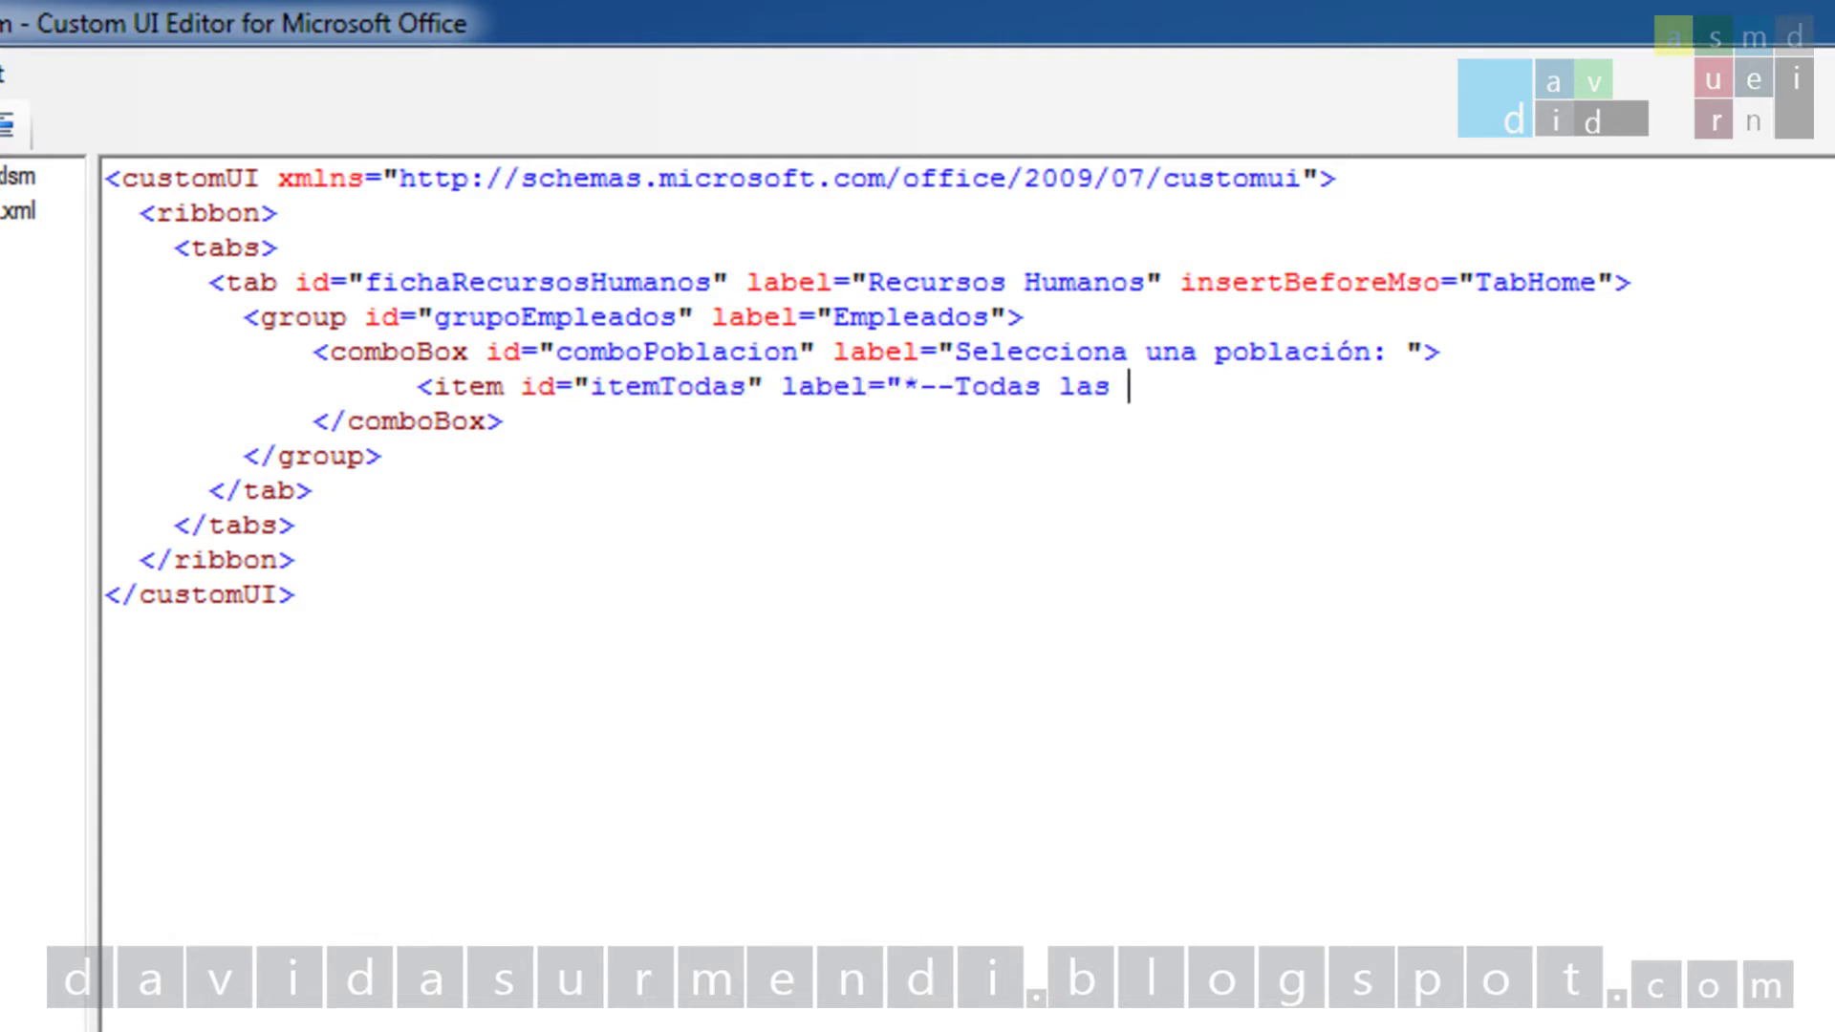
pyautogui.write('Poblaciones--*">')
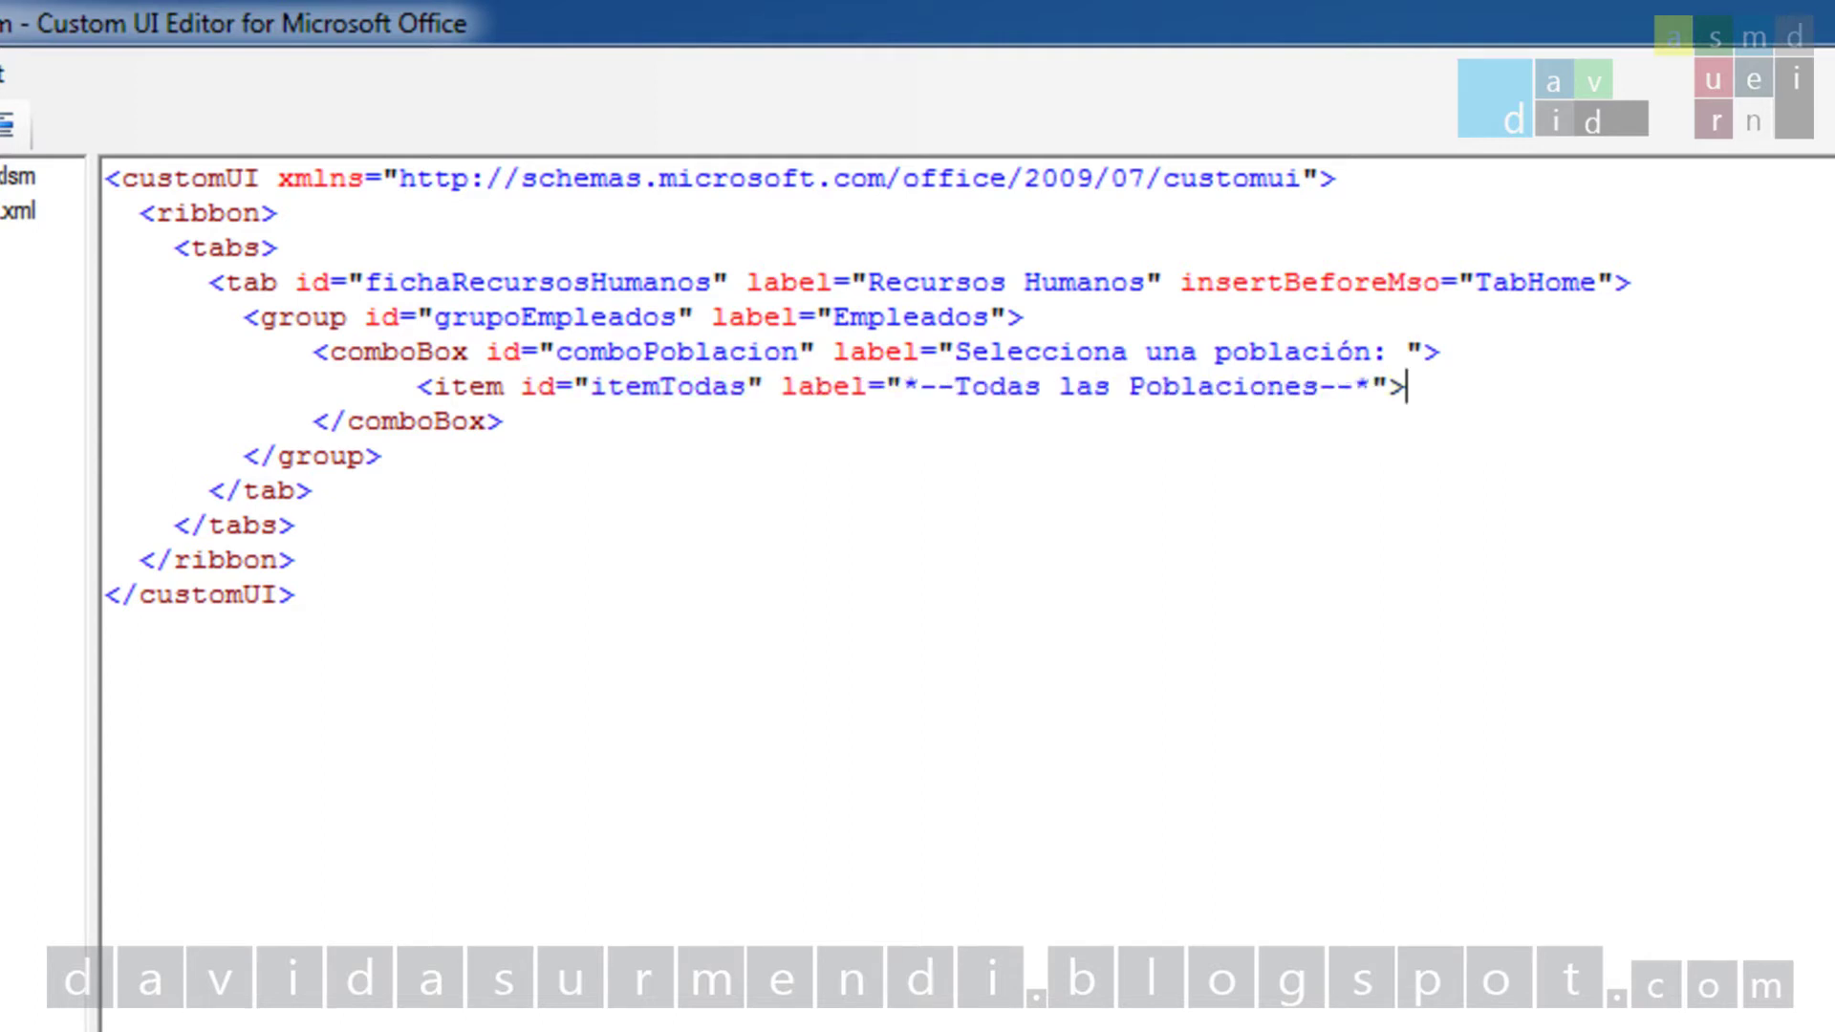
pyautogui.press('BackSpace')
pyautogui.write('/>')
# Add items itemBarcelona, itemMadrid and itemPamplona labelled Barcelona, Madrid and Pamplona
pyautogui.press('Return')
pyautogui.press('Tab')
pyautogui.press('Tab')
pyautogui.press('Tab')
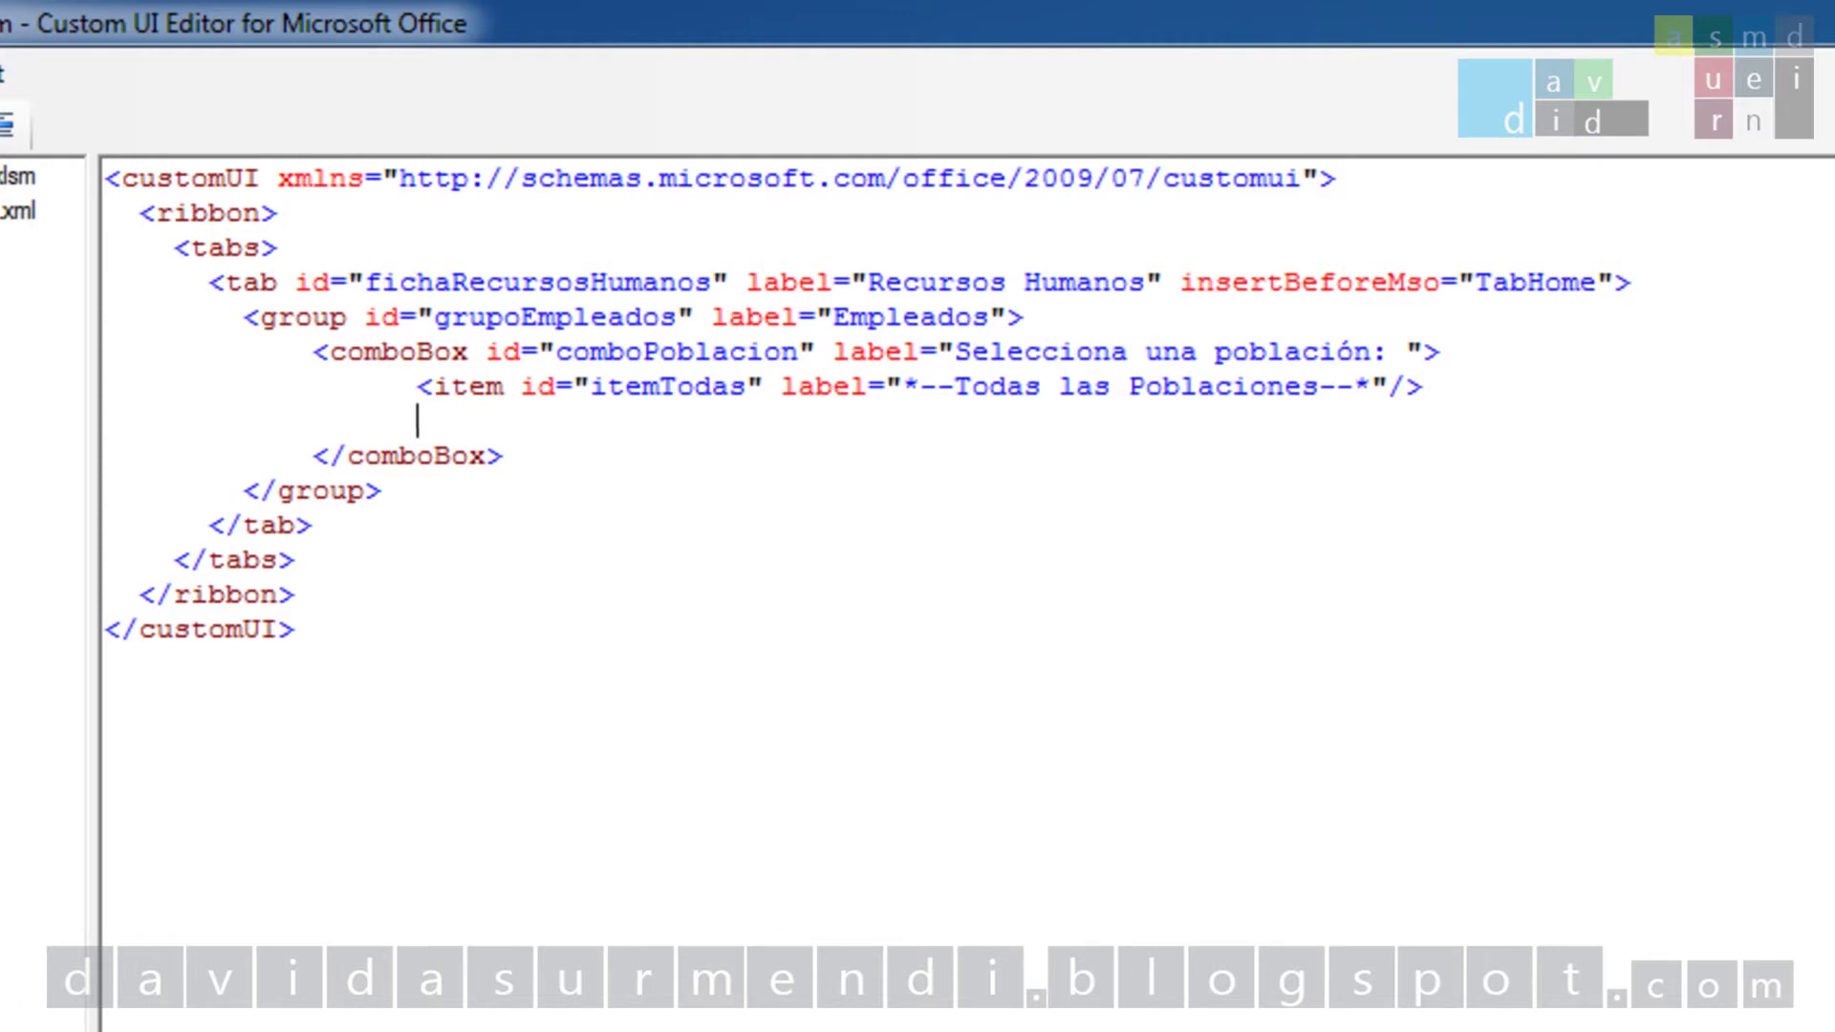
pyautogui.write('<item id="itemBarcelona"')
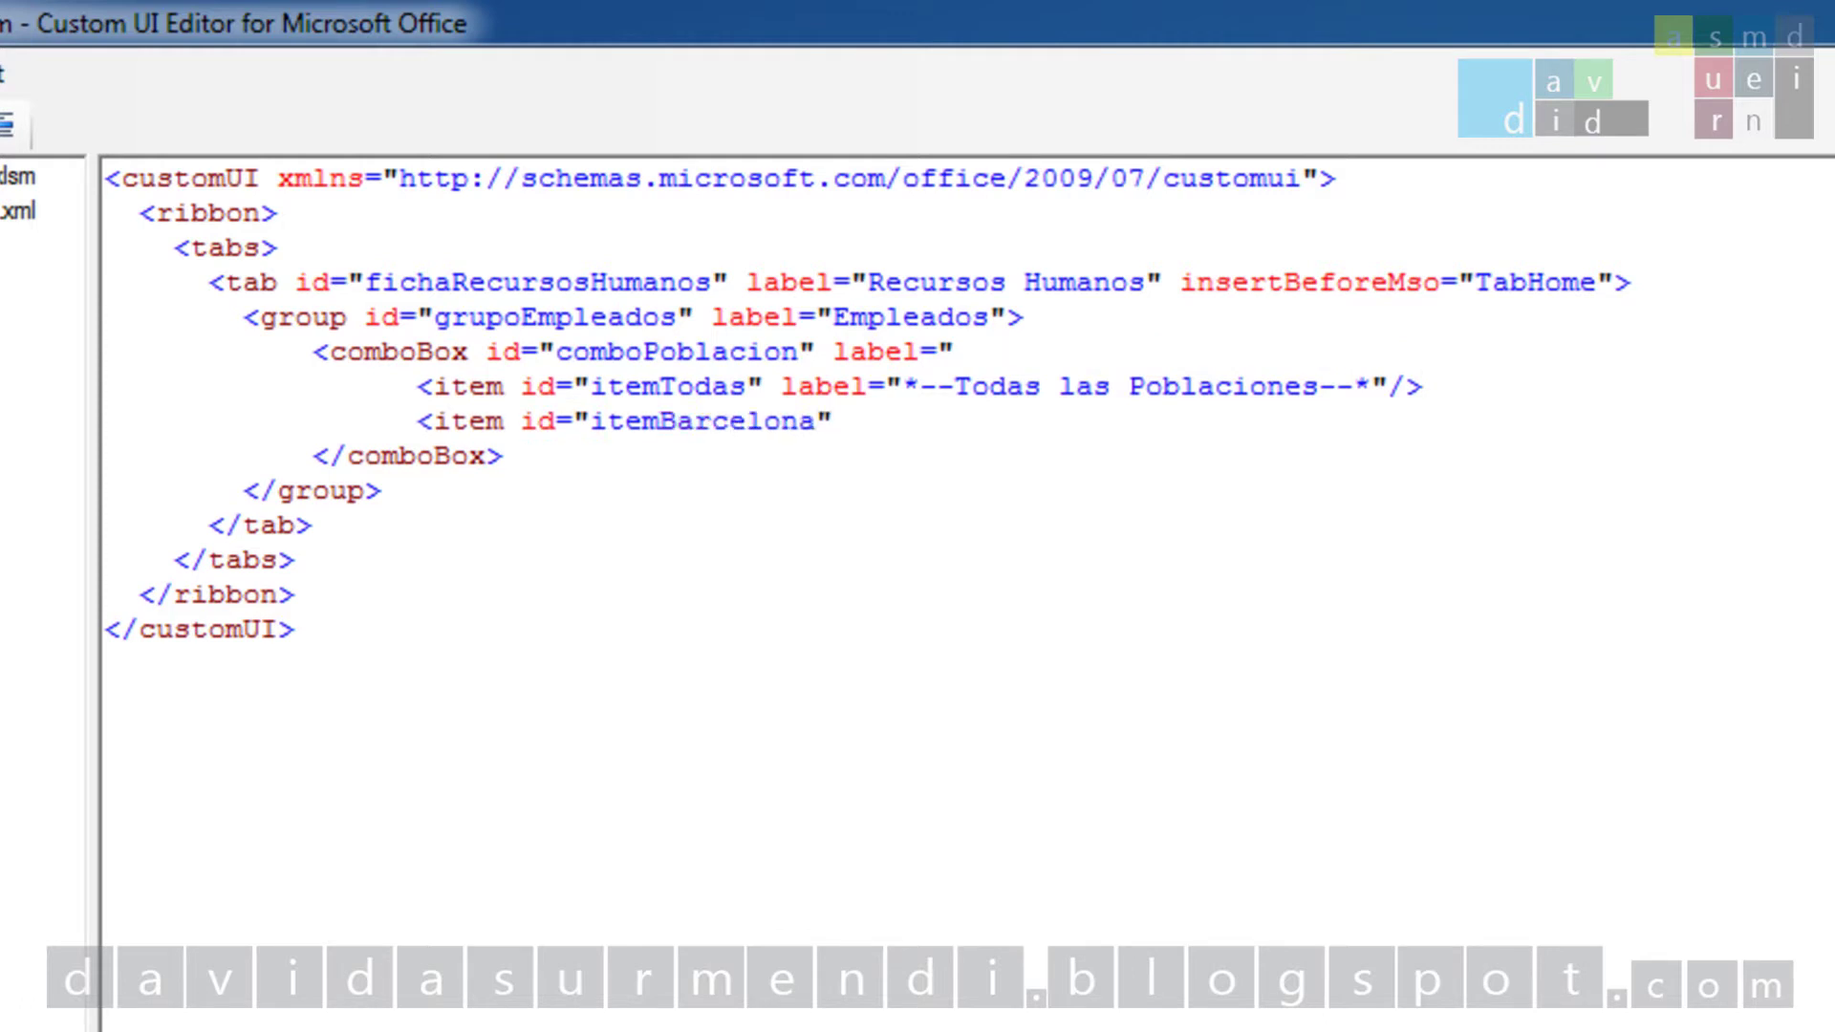
pyautogui.write(' label="Barcelona"/>')
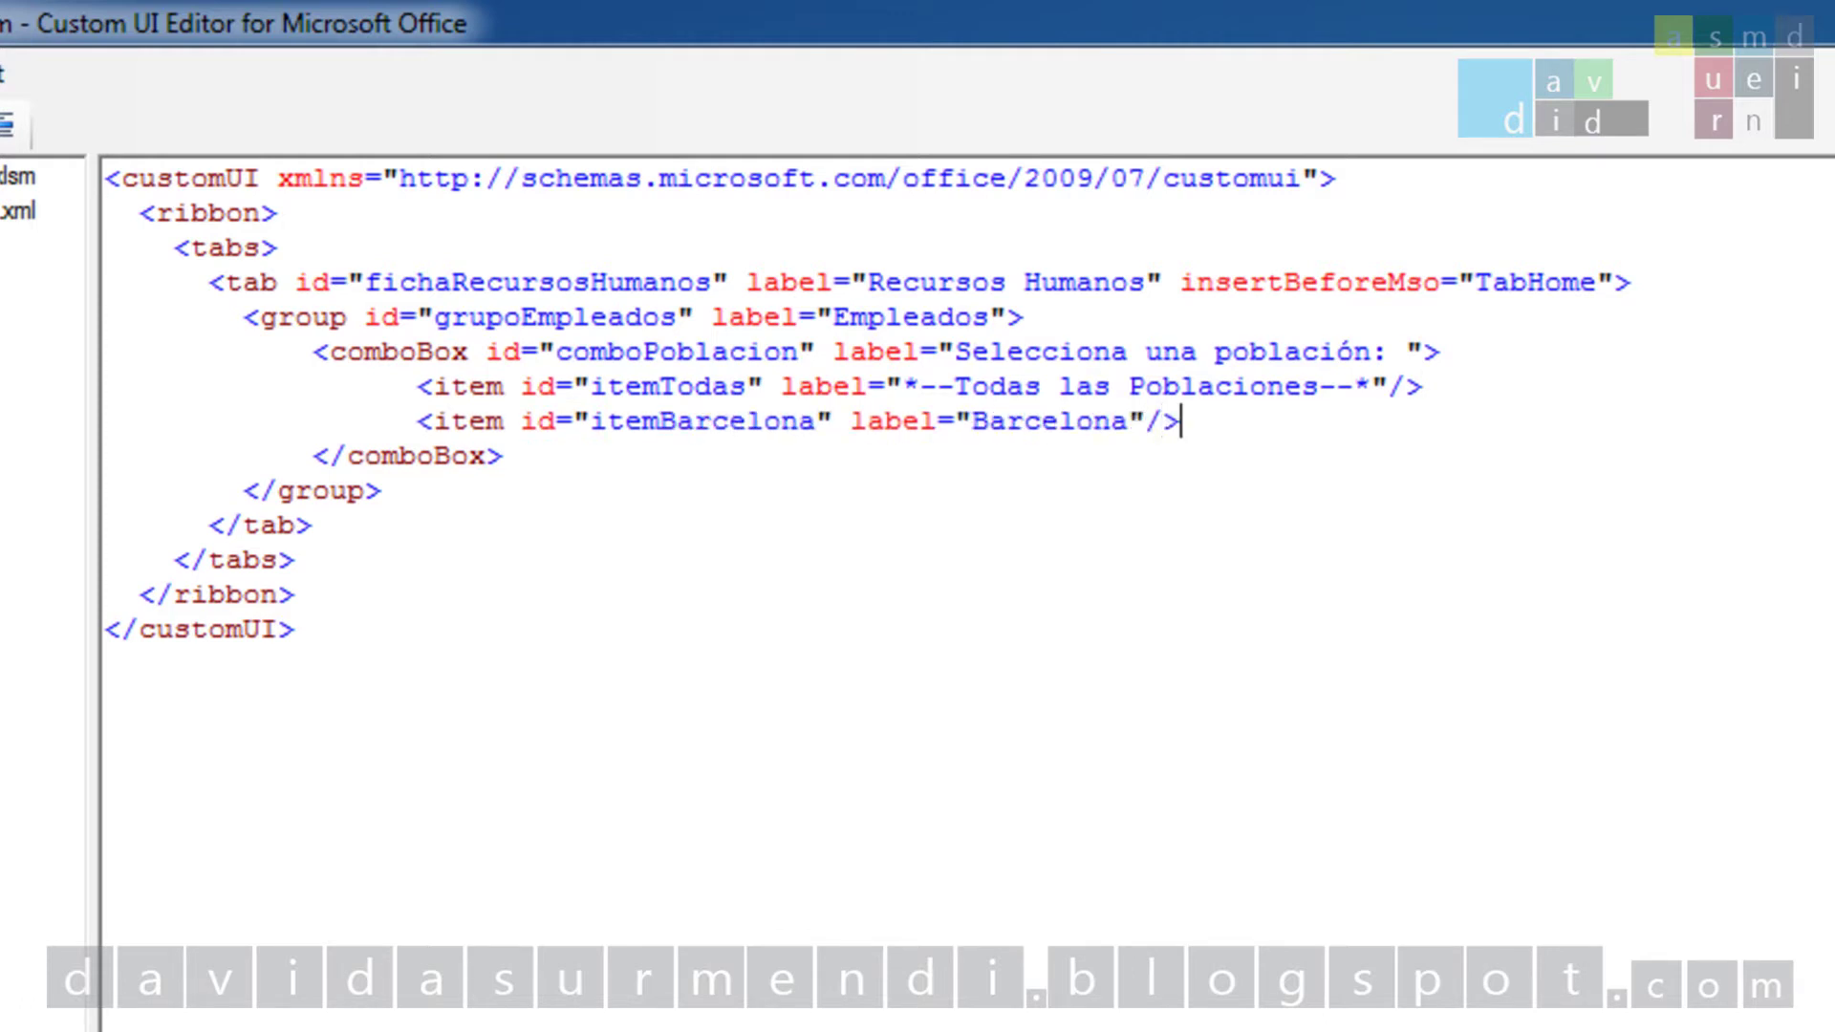
pyautogui.press('Return')
pyautogui.press('Tab')
pyautogui.press('Tab')
pyautogui.press('Tab')
pyautogui.write('<item id="ite')
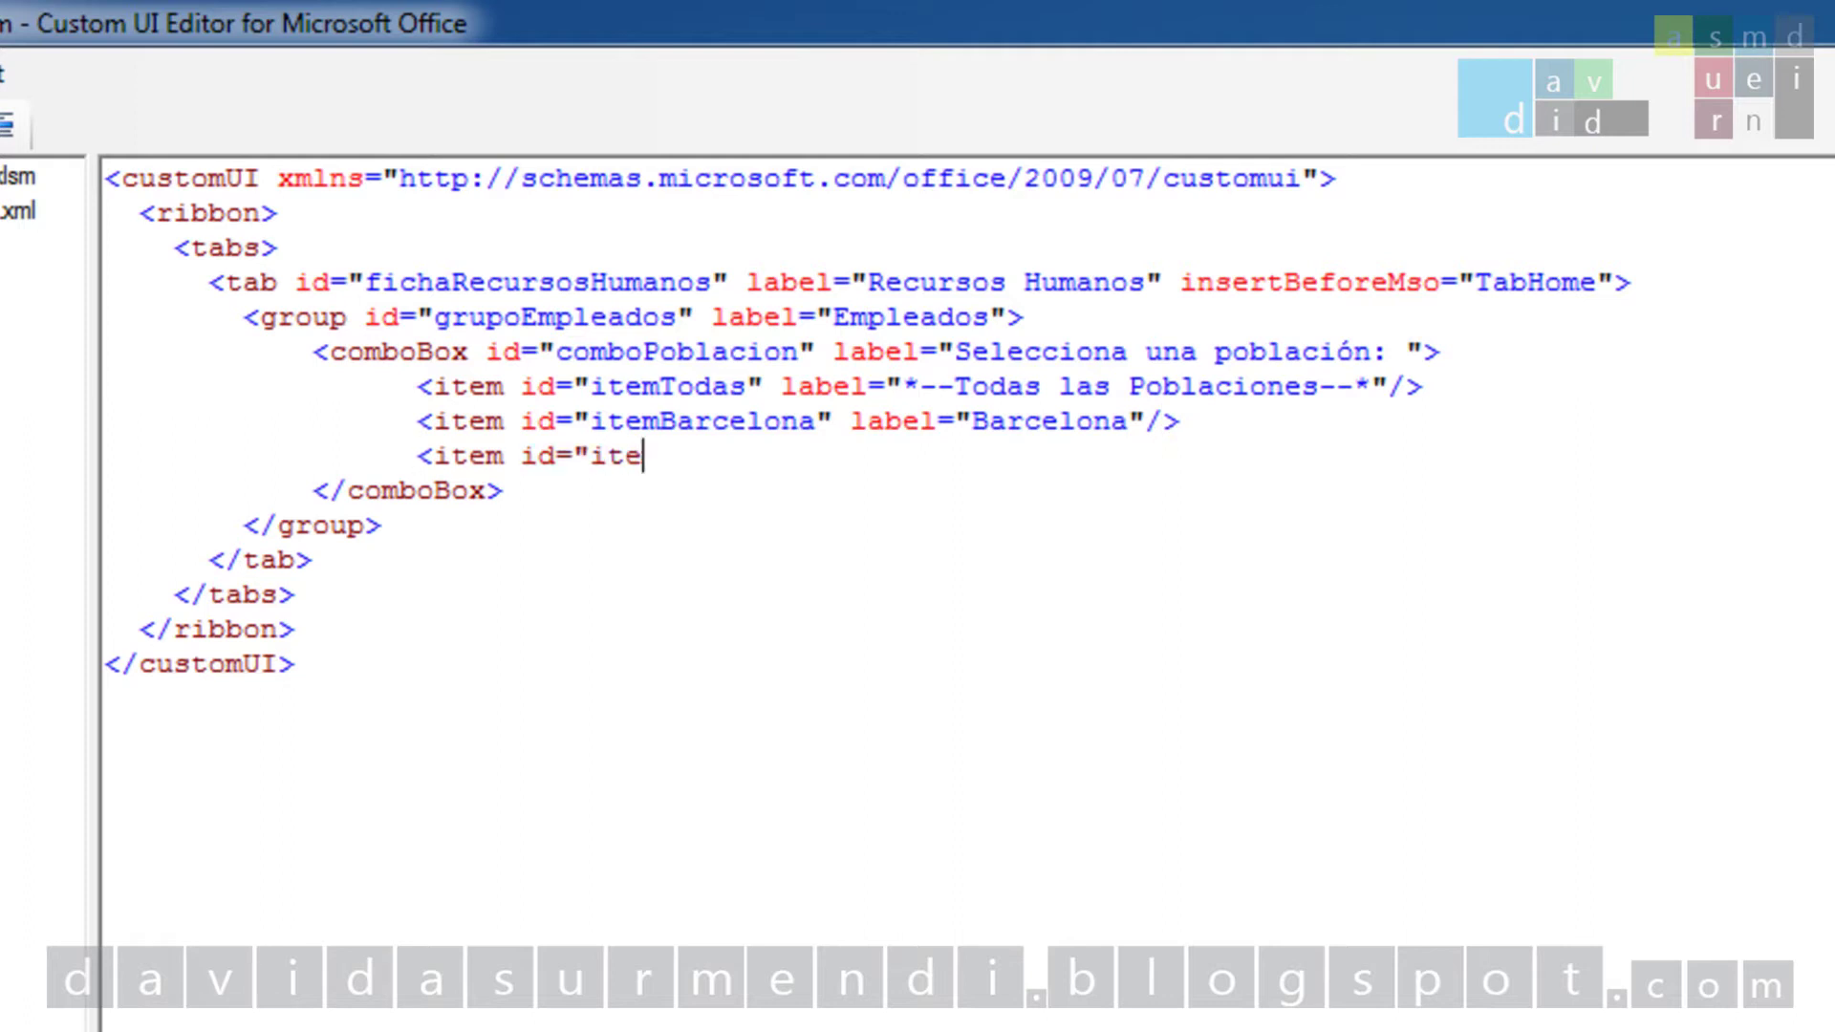
pyautogui.write('mMadrid" label="Madrid"/>')
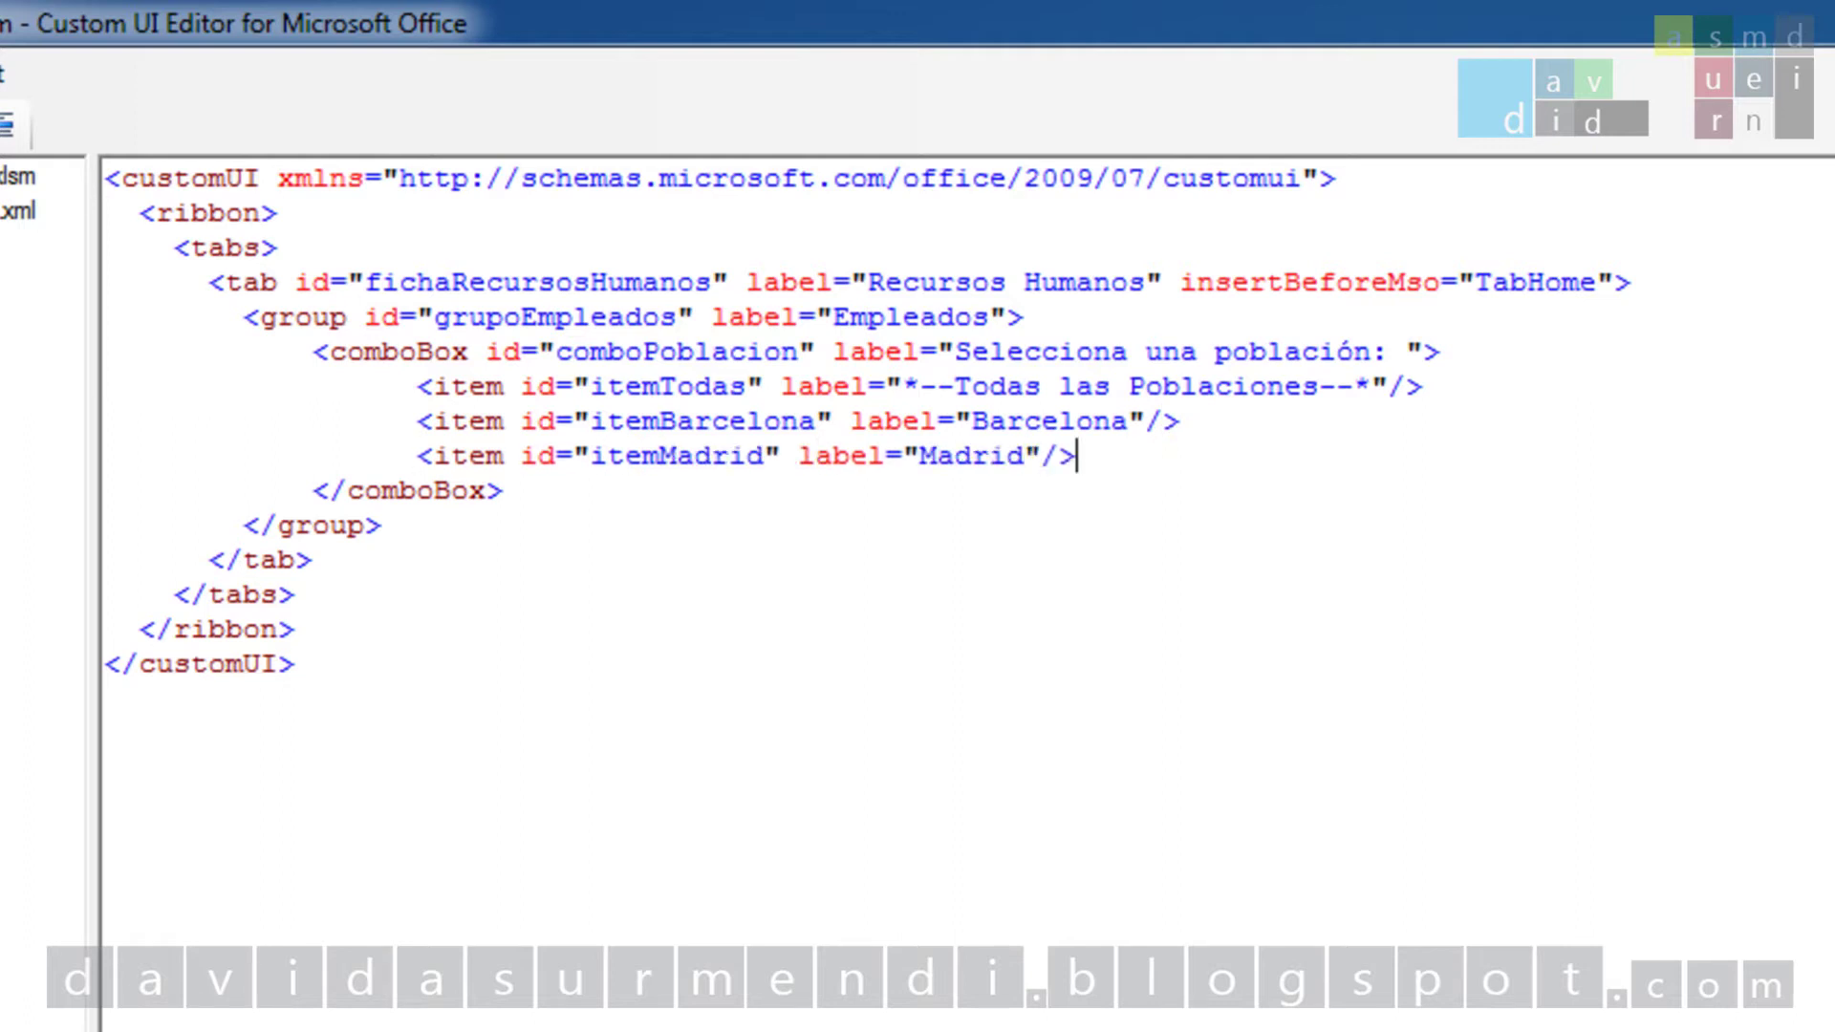
pyautogui.press('Return')
pyautogui.press('Tab')
pyautogui.press('Tab')
pyautogui.press('Tab')
pyautogui.write('<item id="')
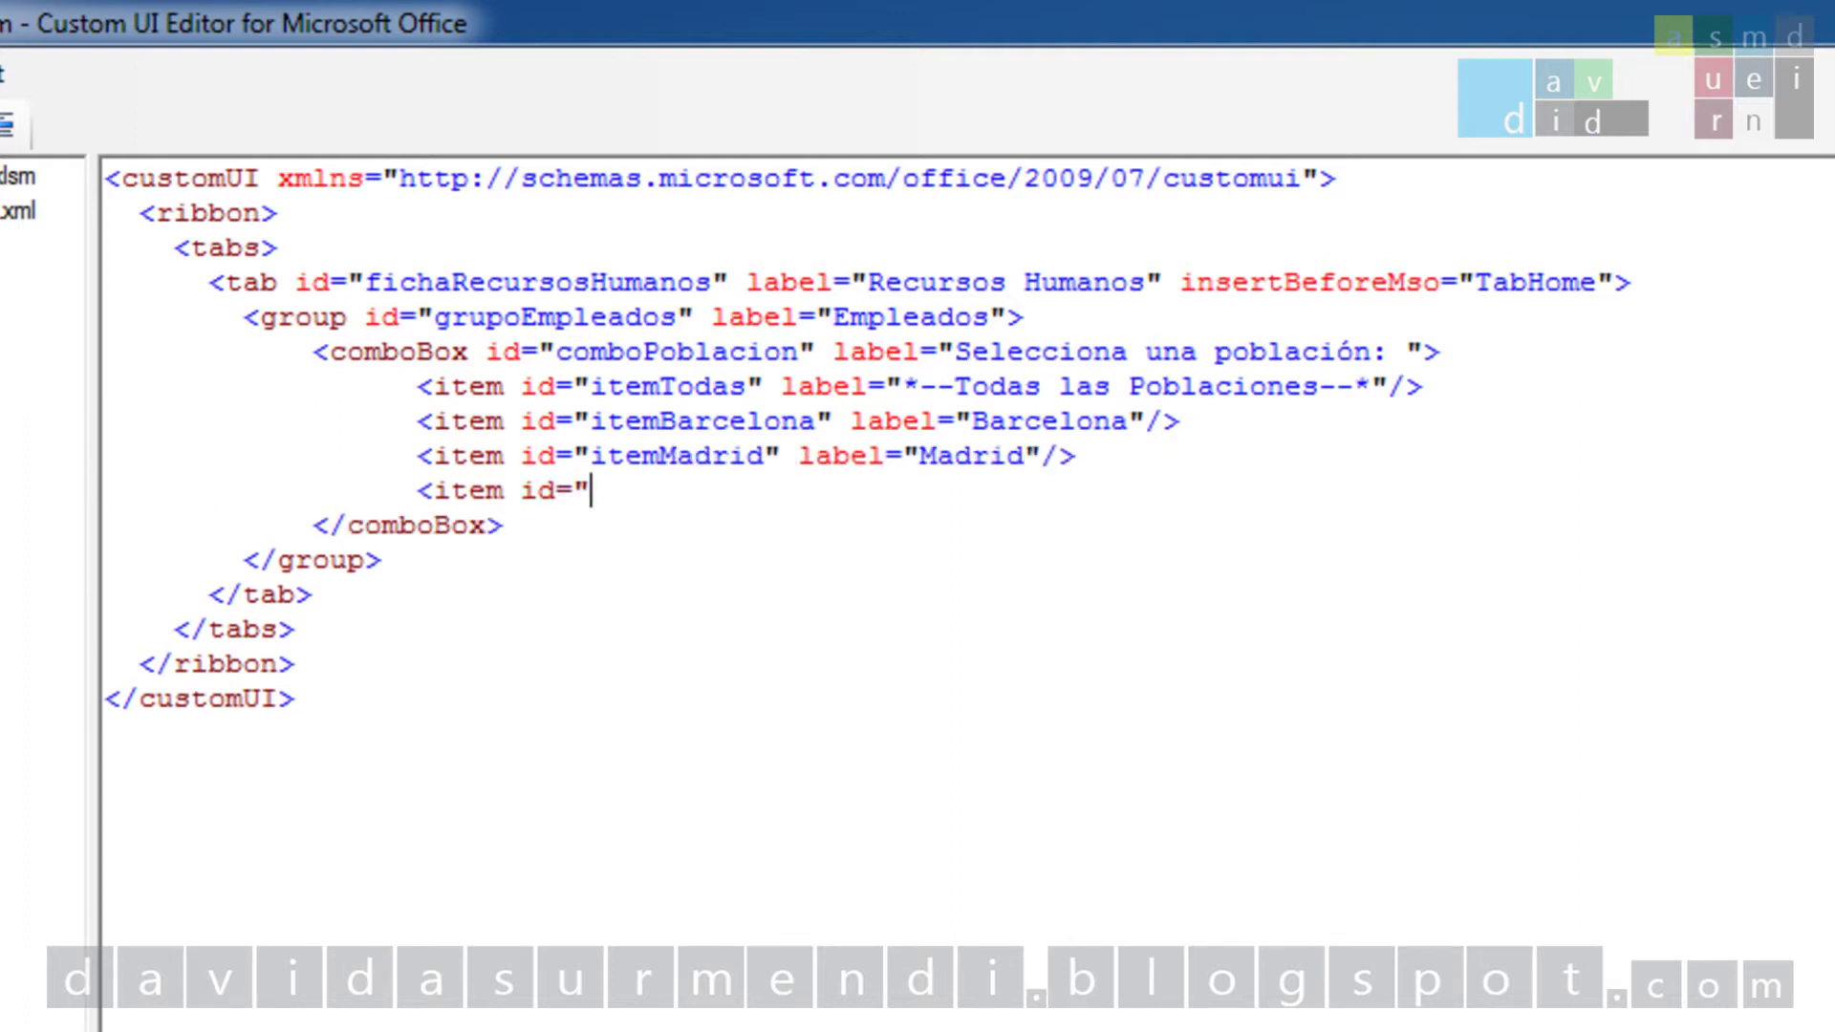
pyautogui.write('itemPamplona" label="Pamplona')
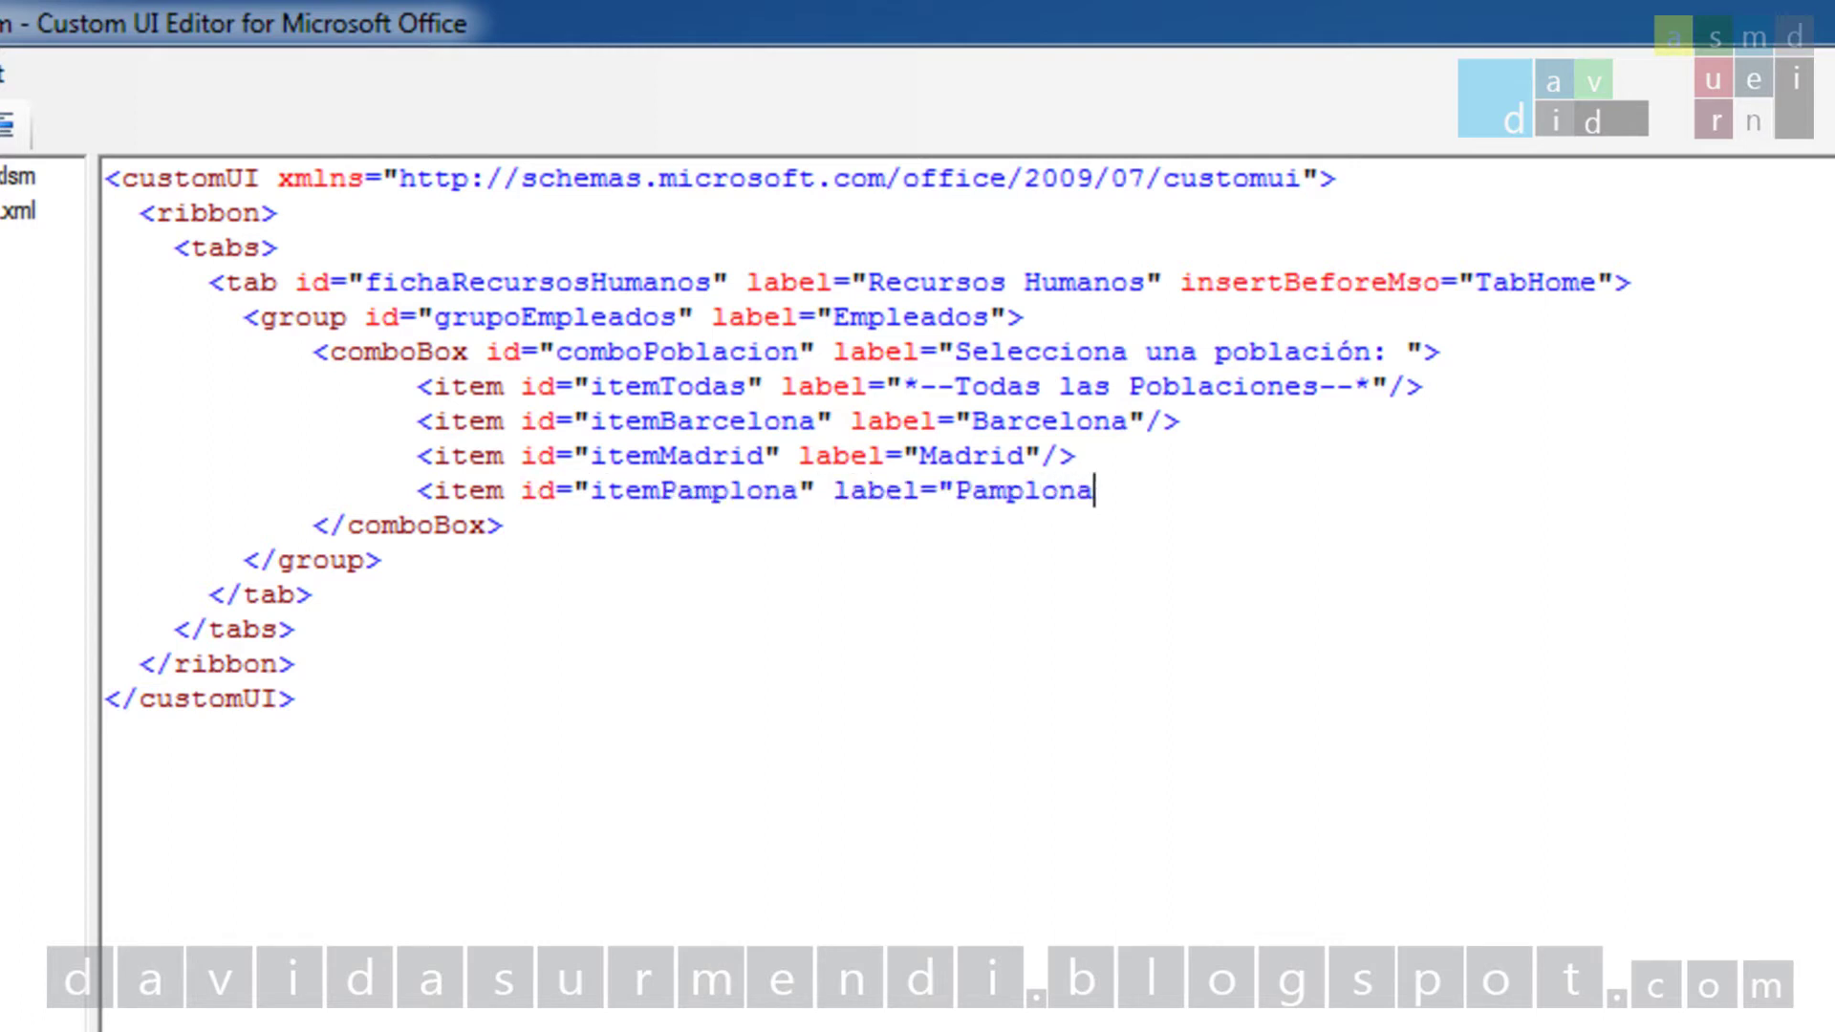
pyautogui.write('"/>')
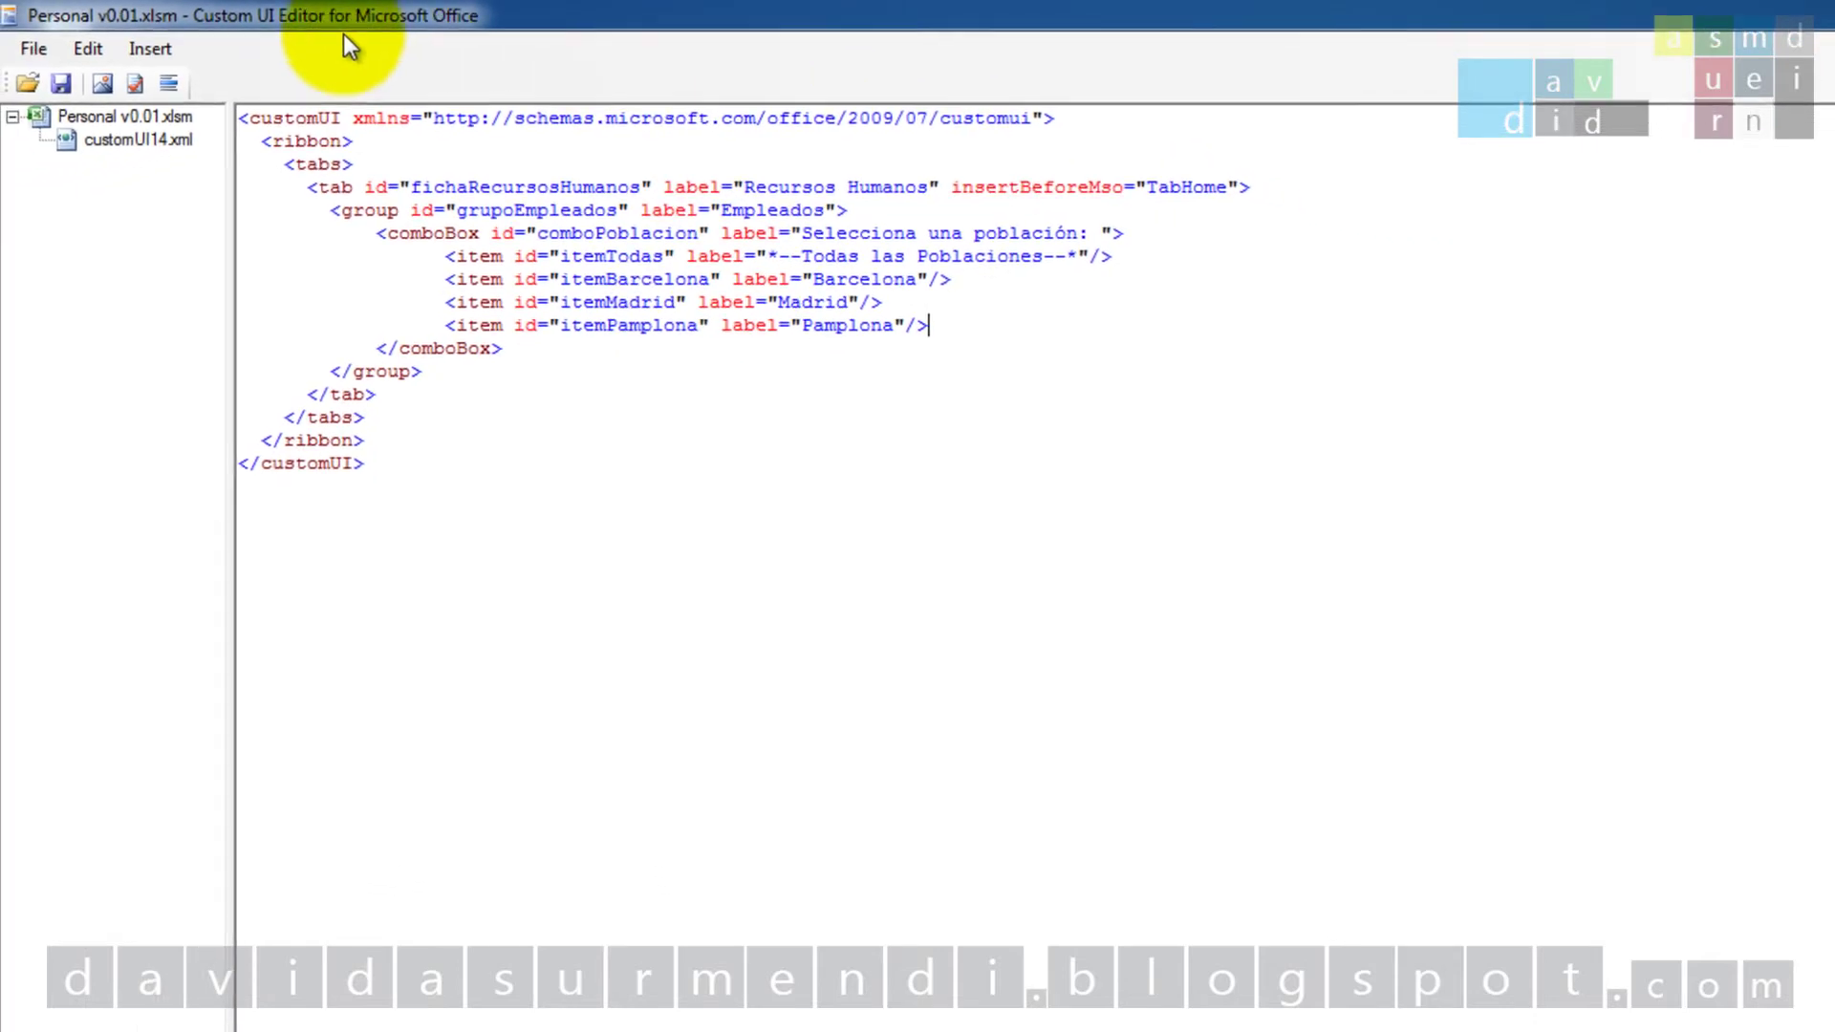
# Validate the ribbon XML, then save the changes and close the editor
pyautogui.click(145, 82)
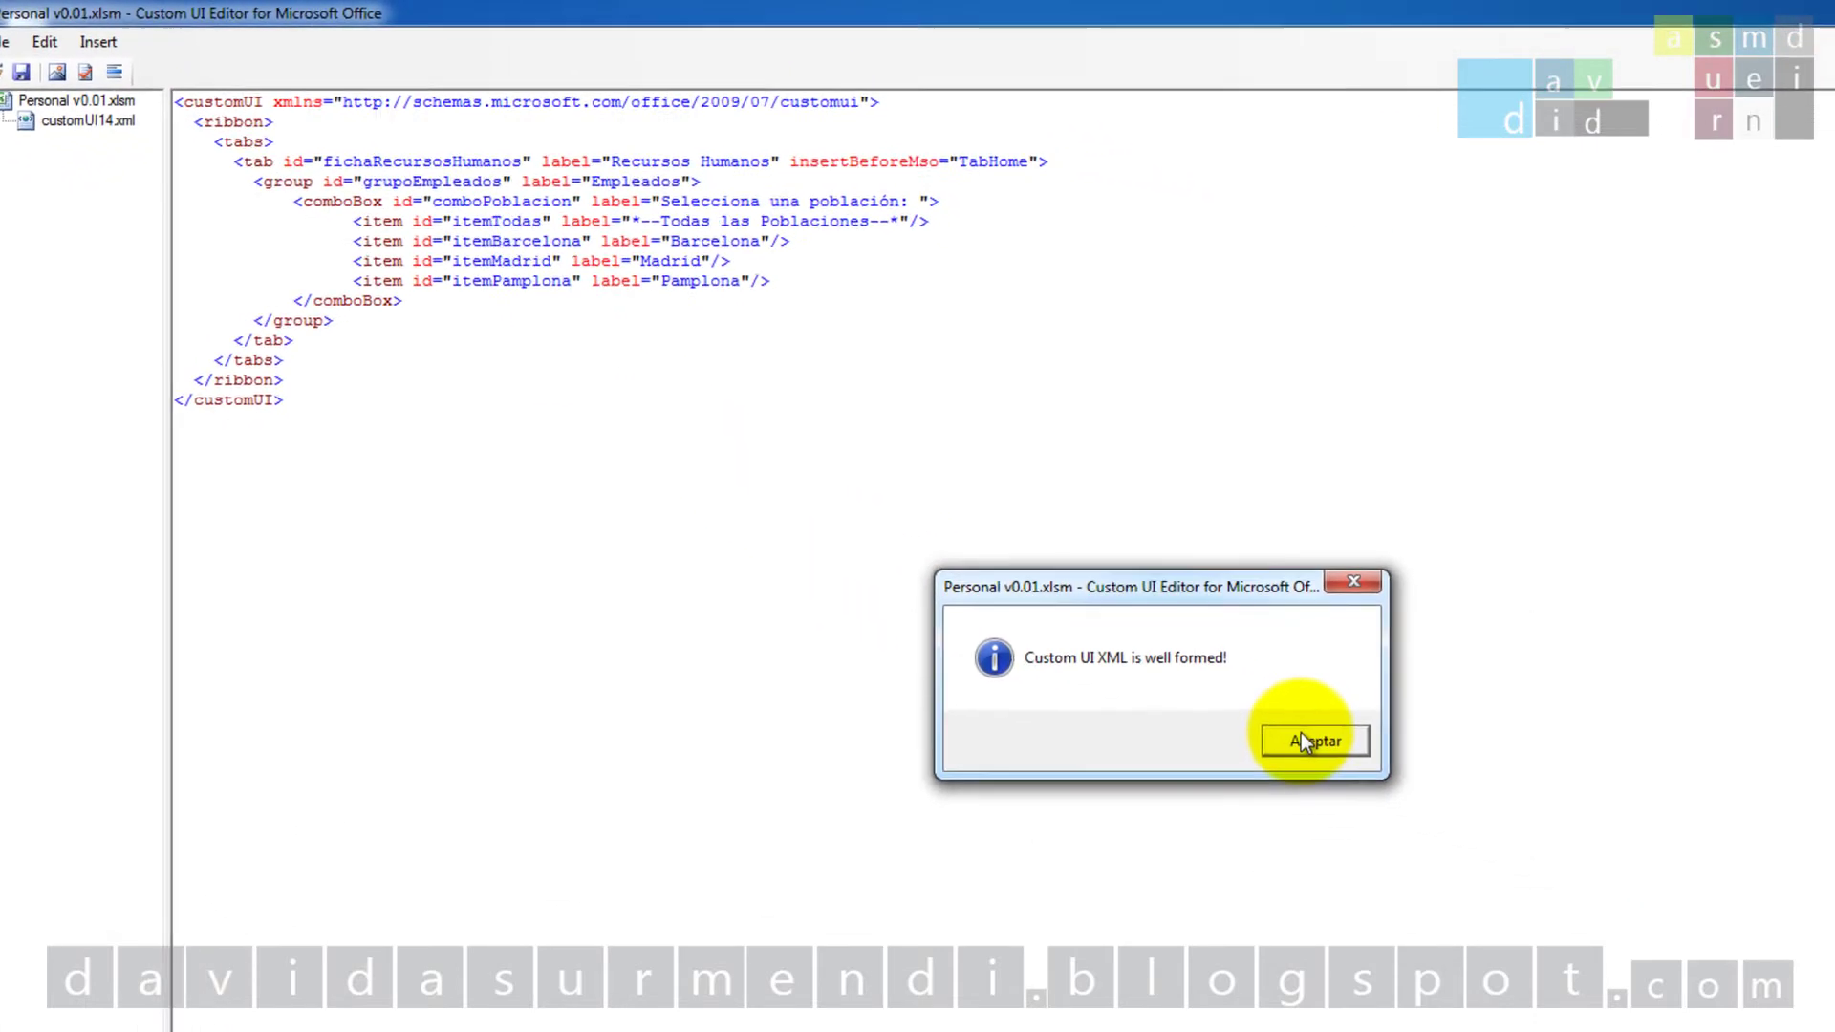
pyautogui.click(1305, 741)
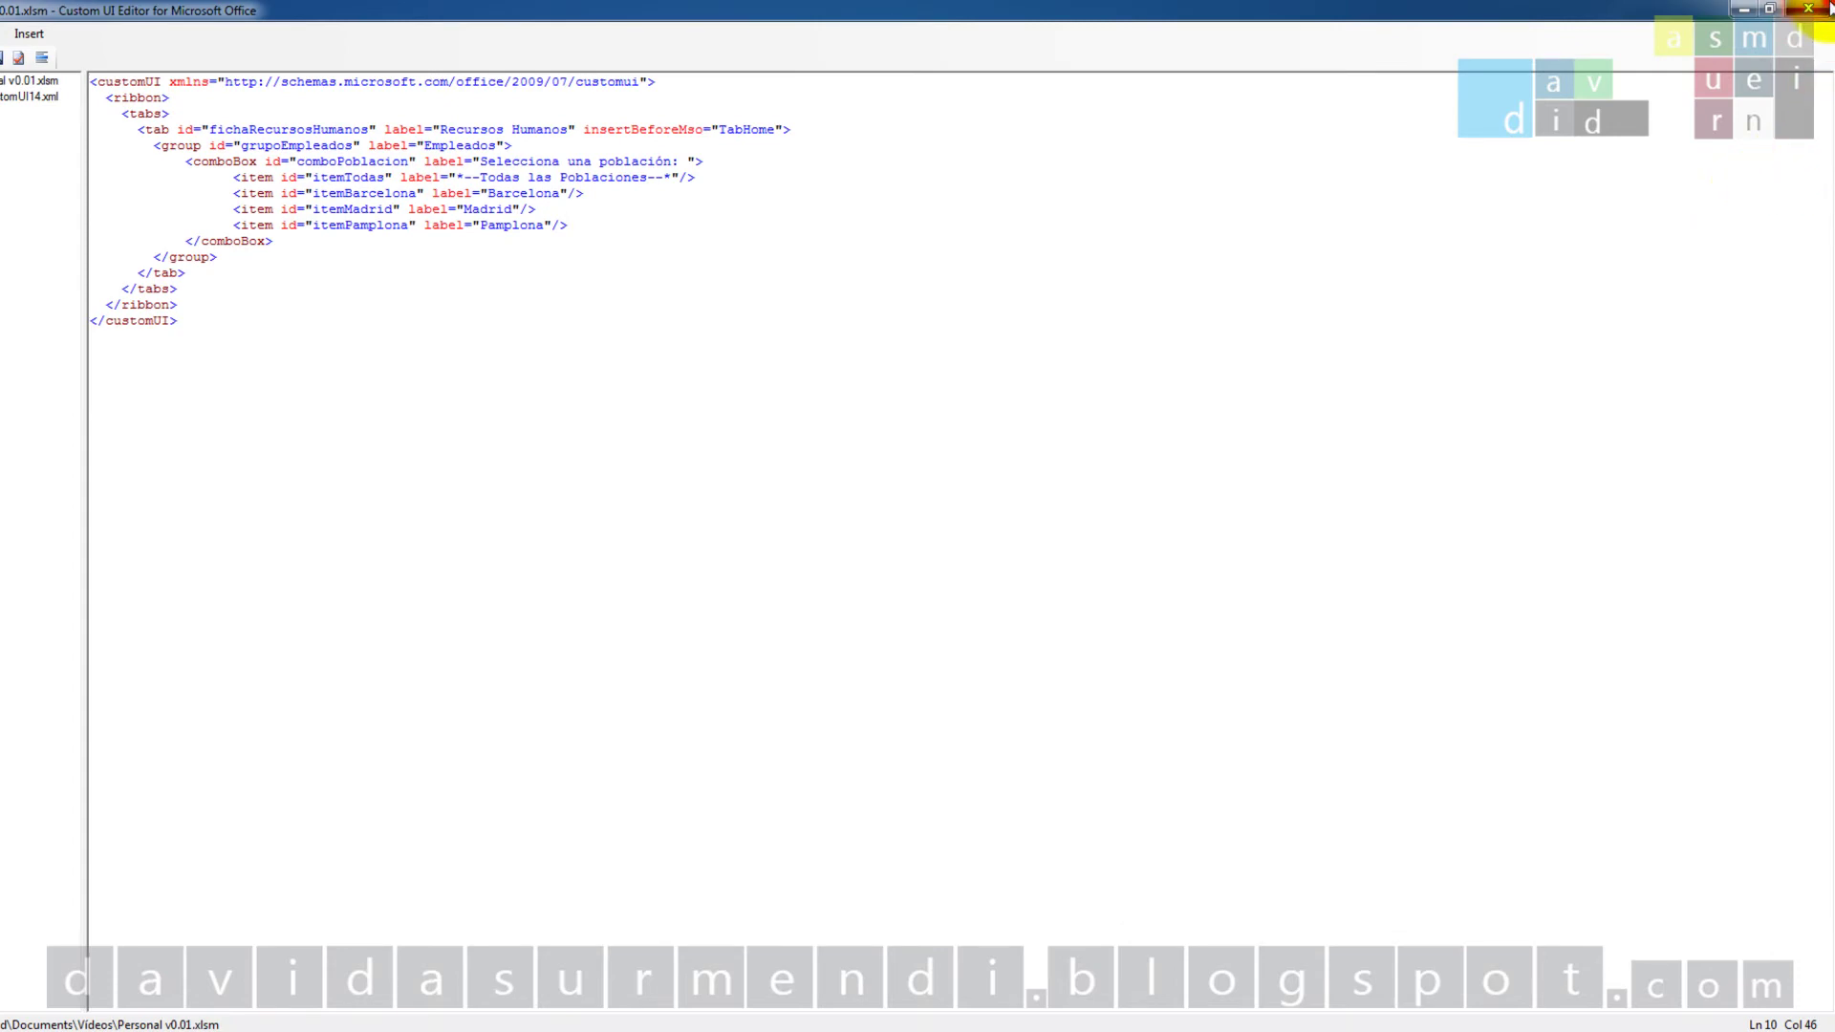
pyautogui.click(1827, 7)
pyautogui.click(835, 595)
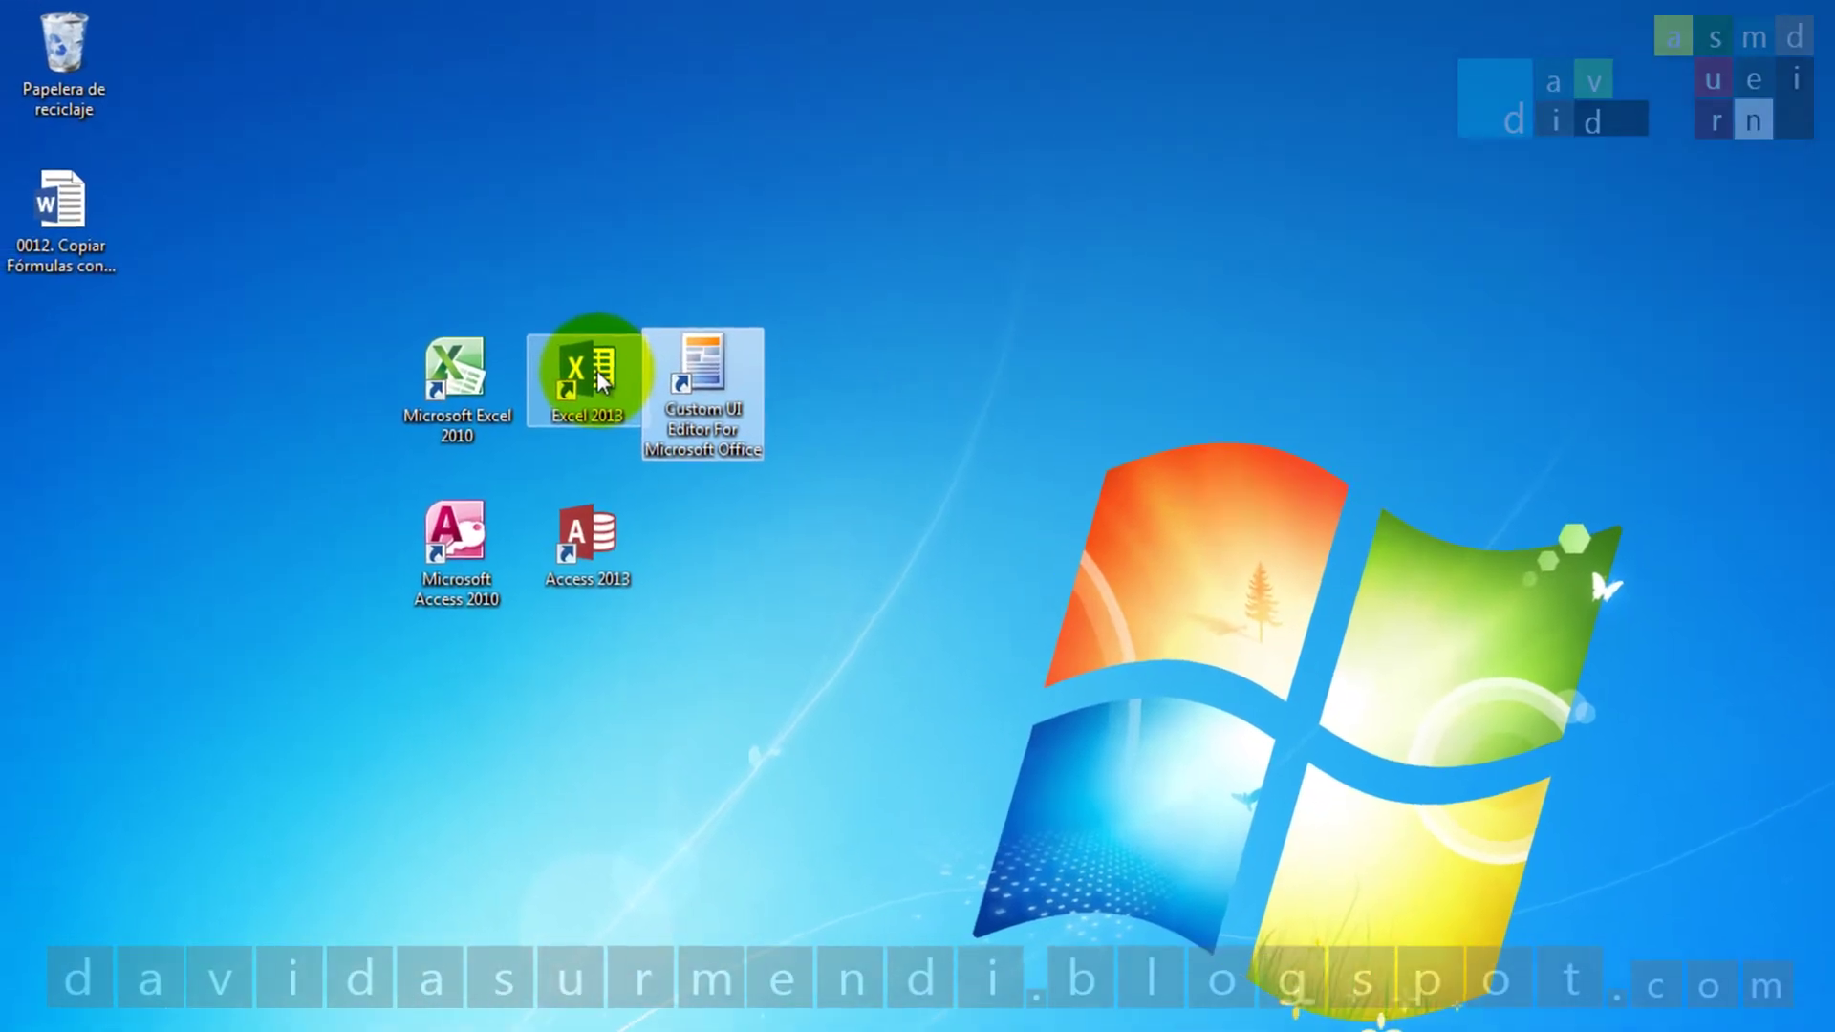
# Launch Excel 2013 and check the combo box lists Todas las Poblaciones, Barcelona, Madrid, Pamplona
pyautogui.doubleClick(596, 373)
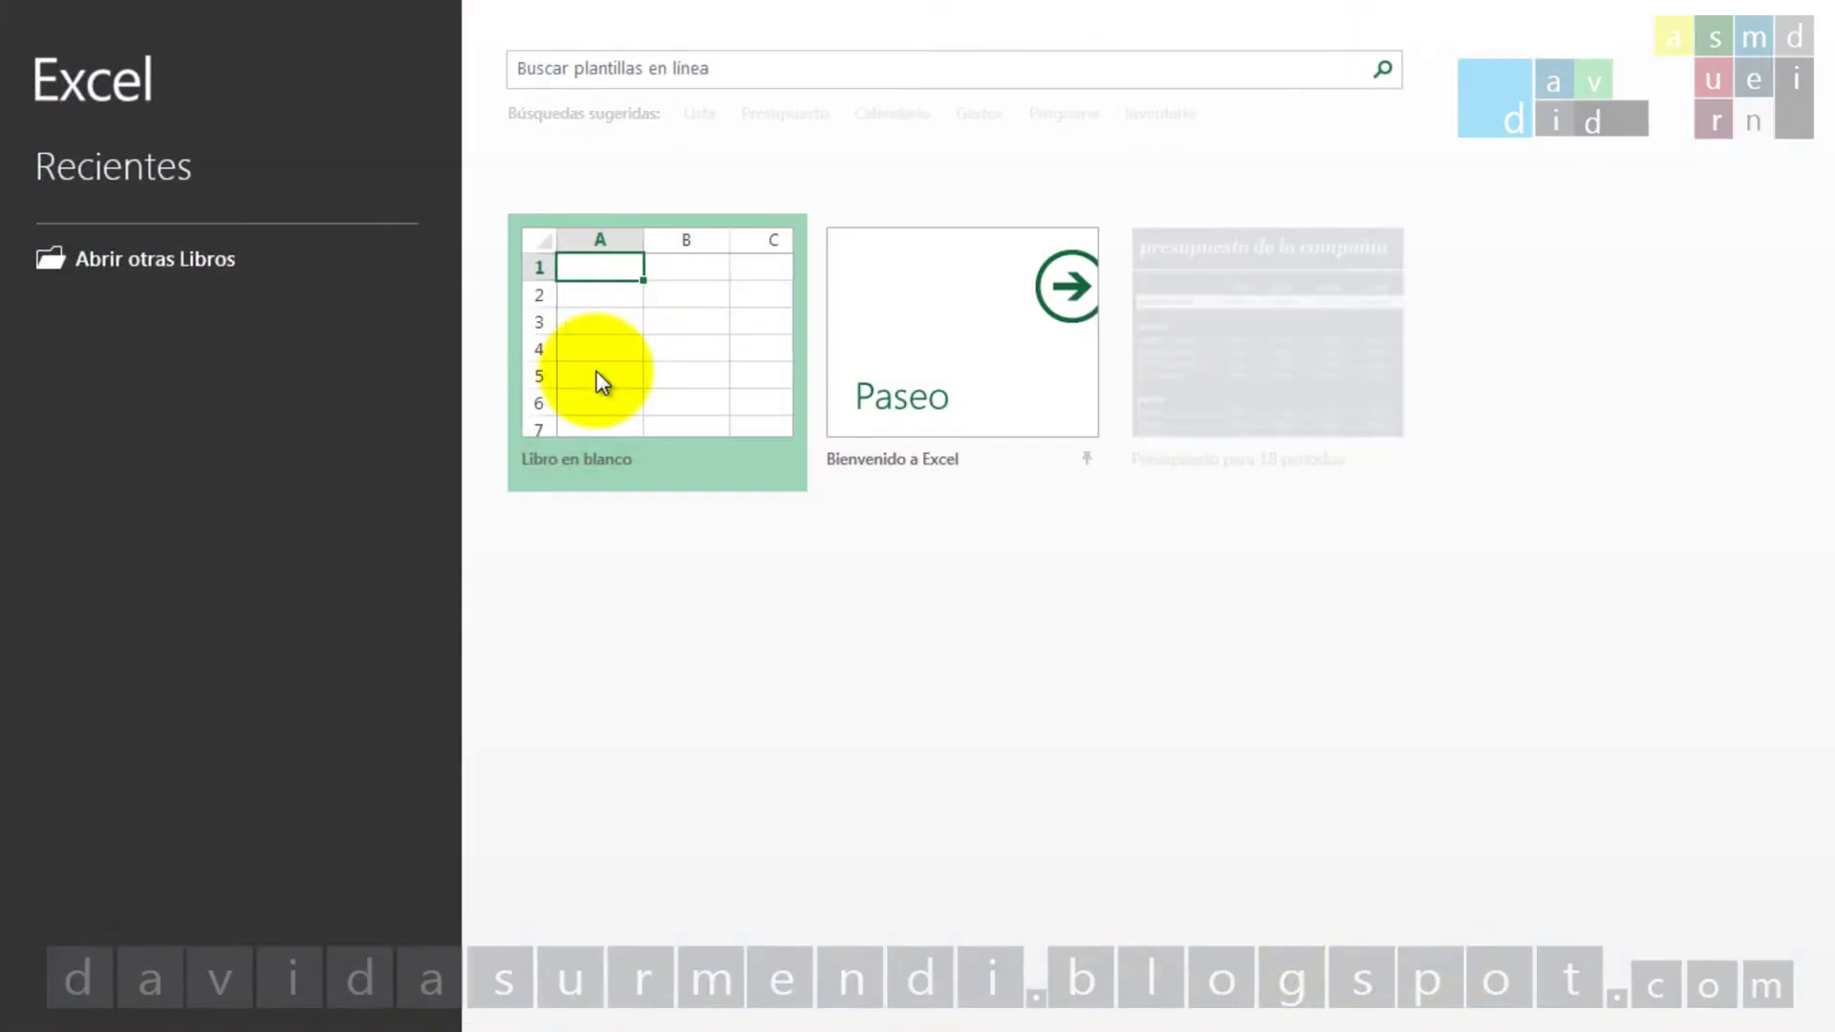
pyautogui.click(192, 255)
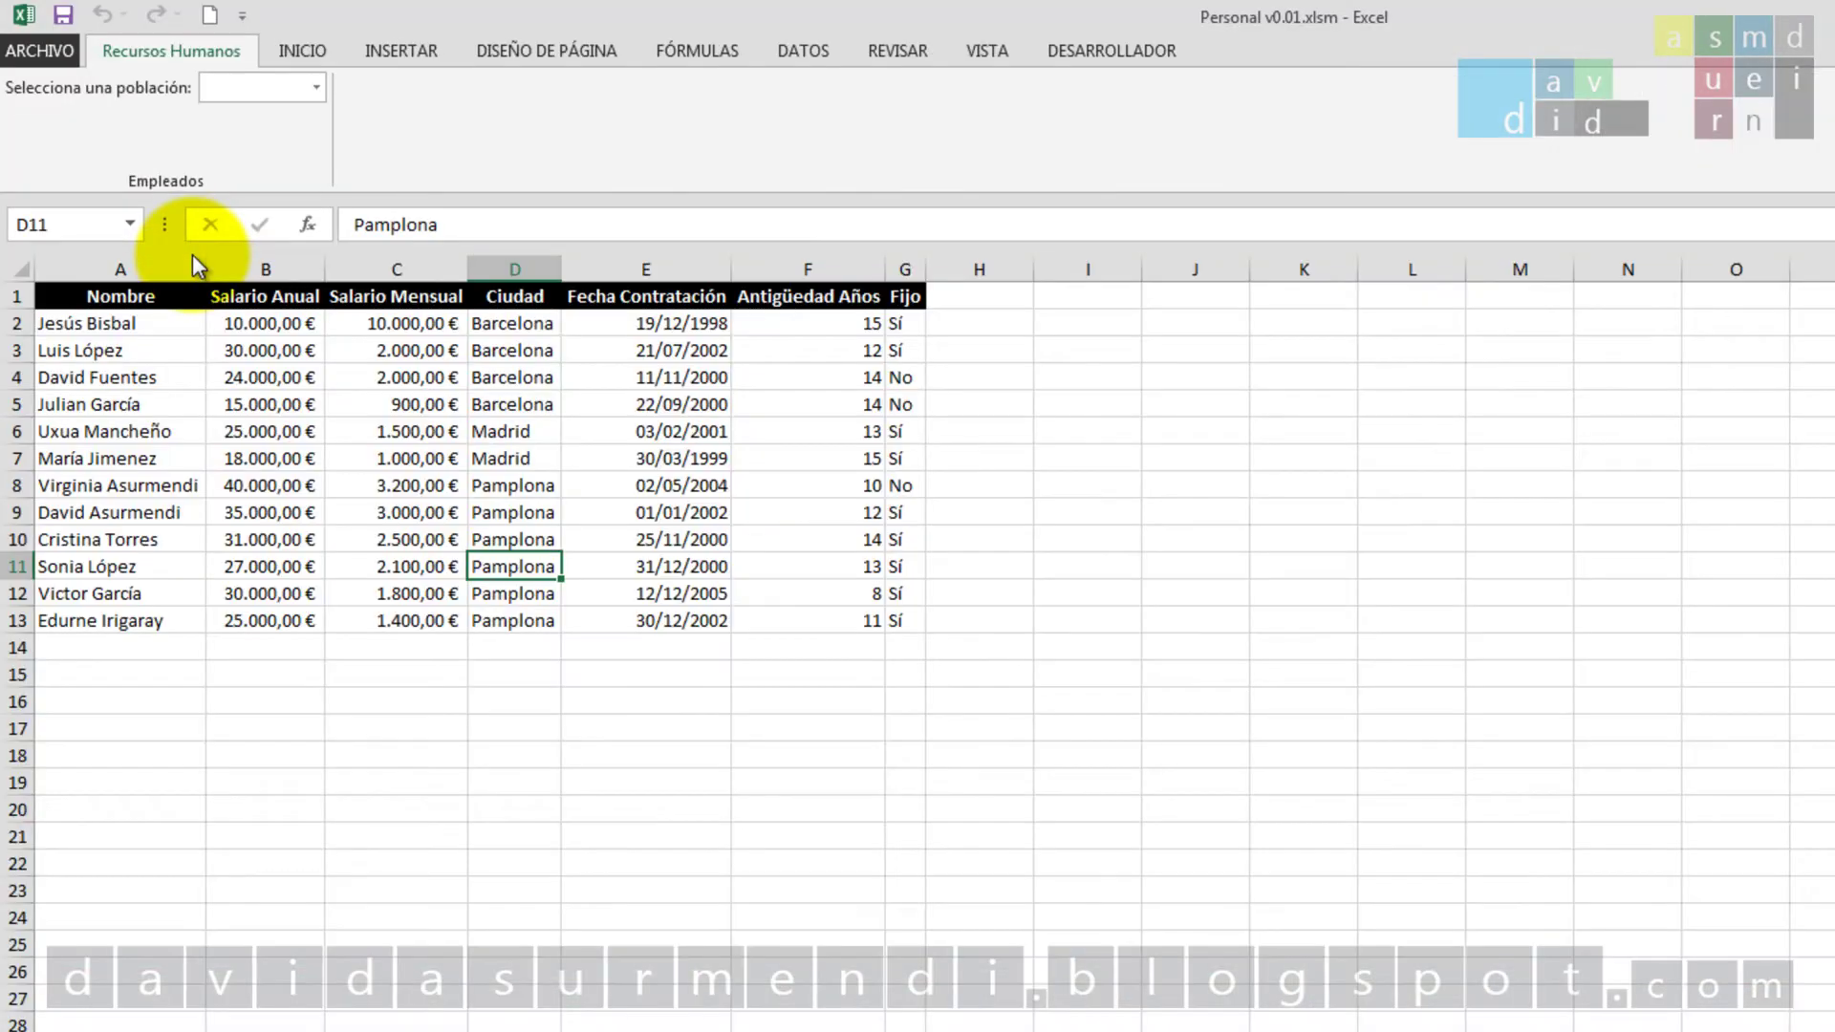
pyautogui.click(316, 88)
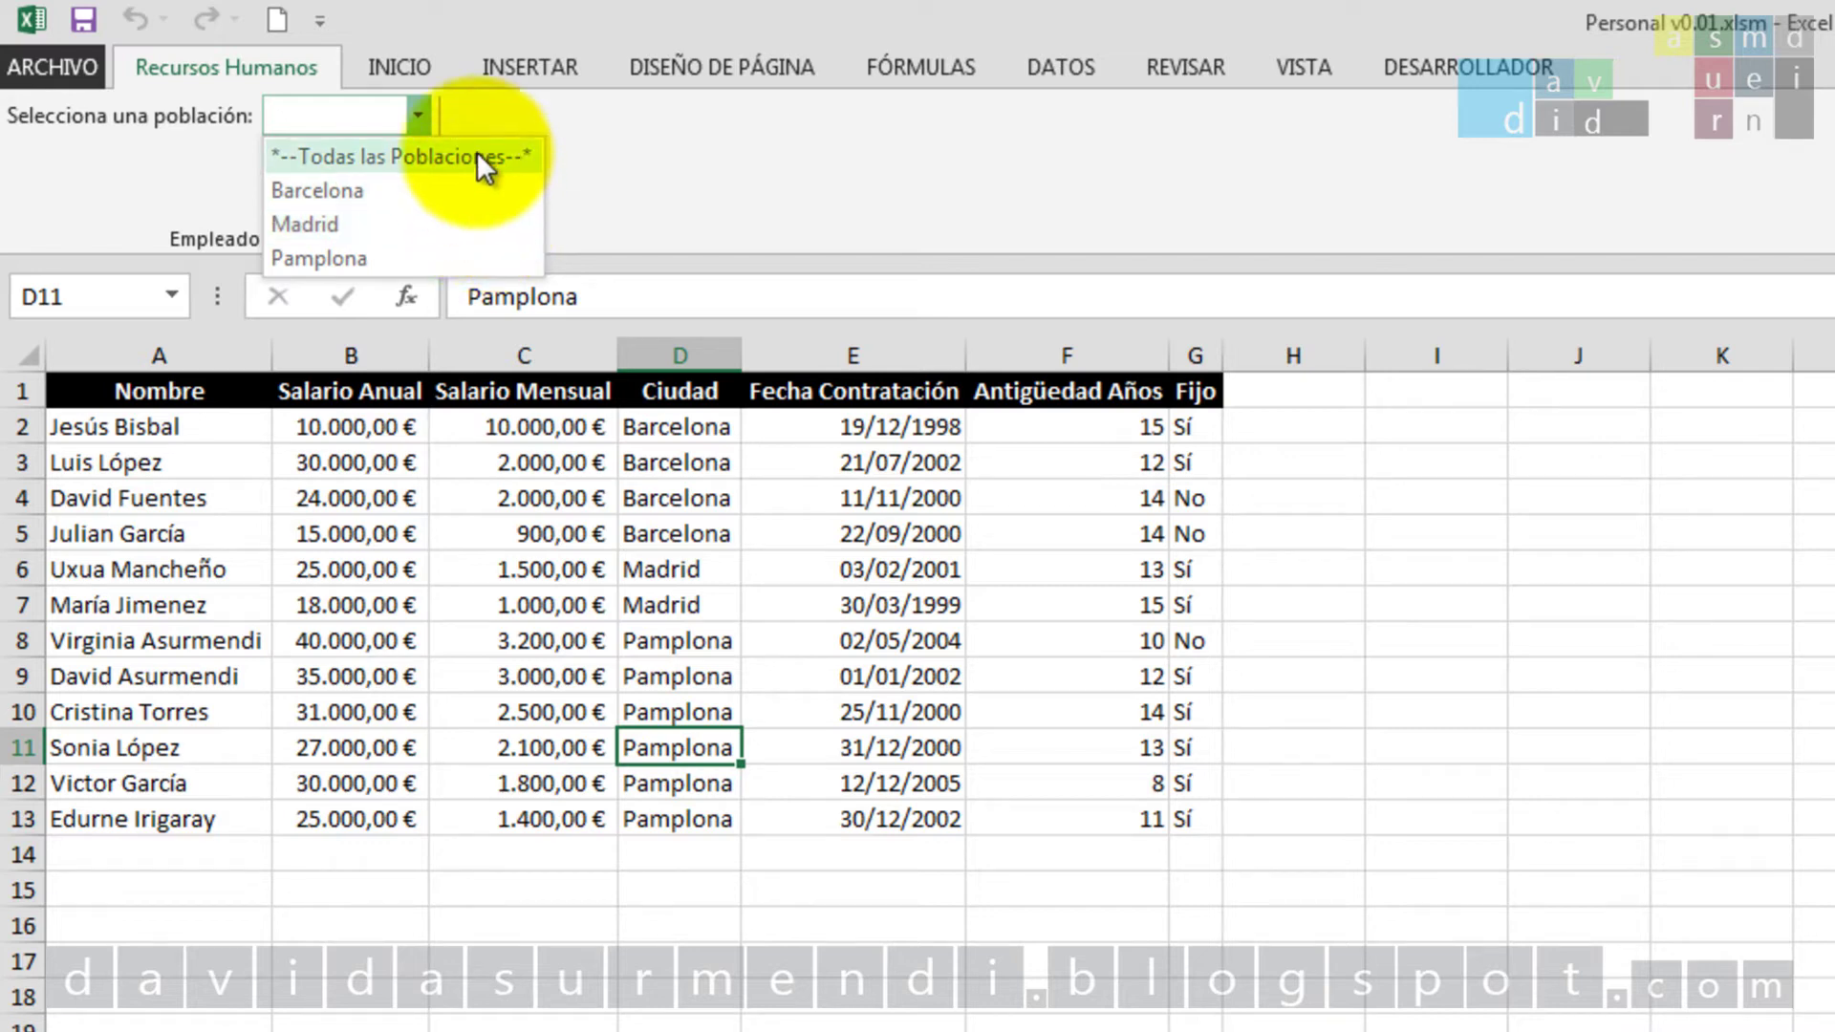
pyautogui.click(416, 227)
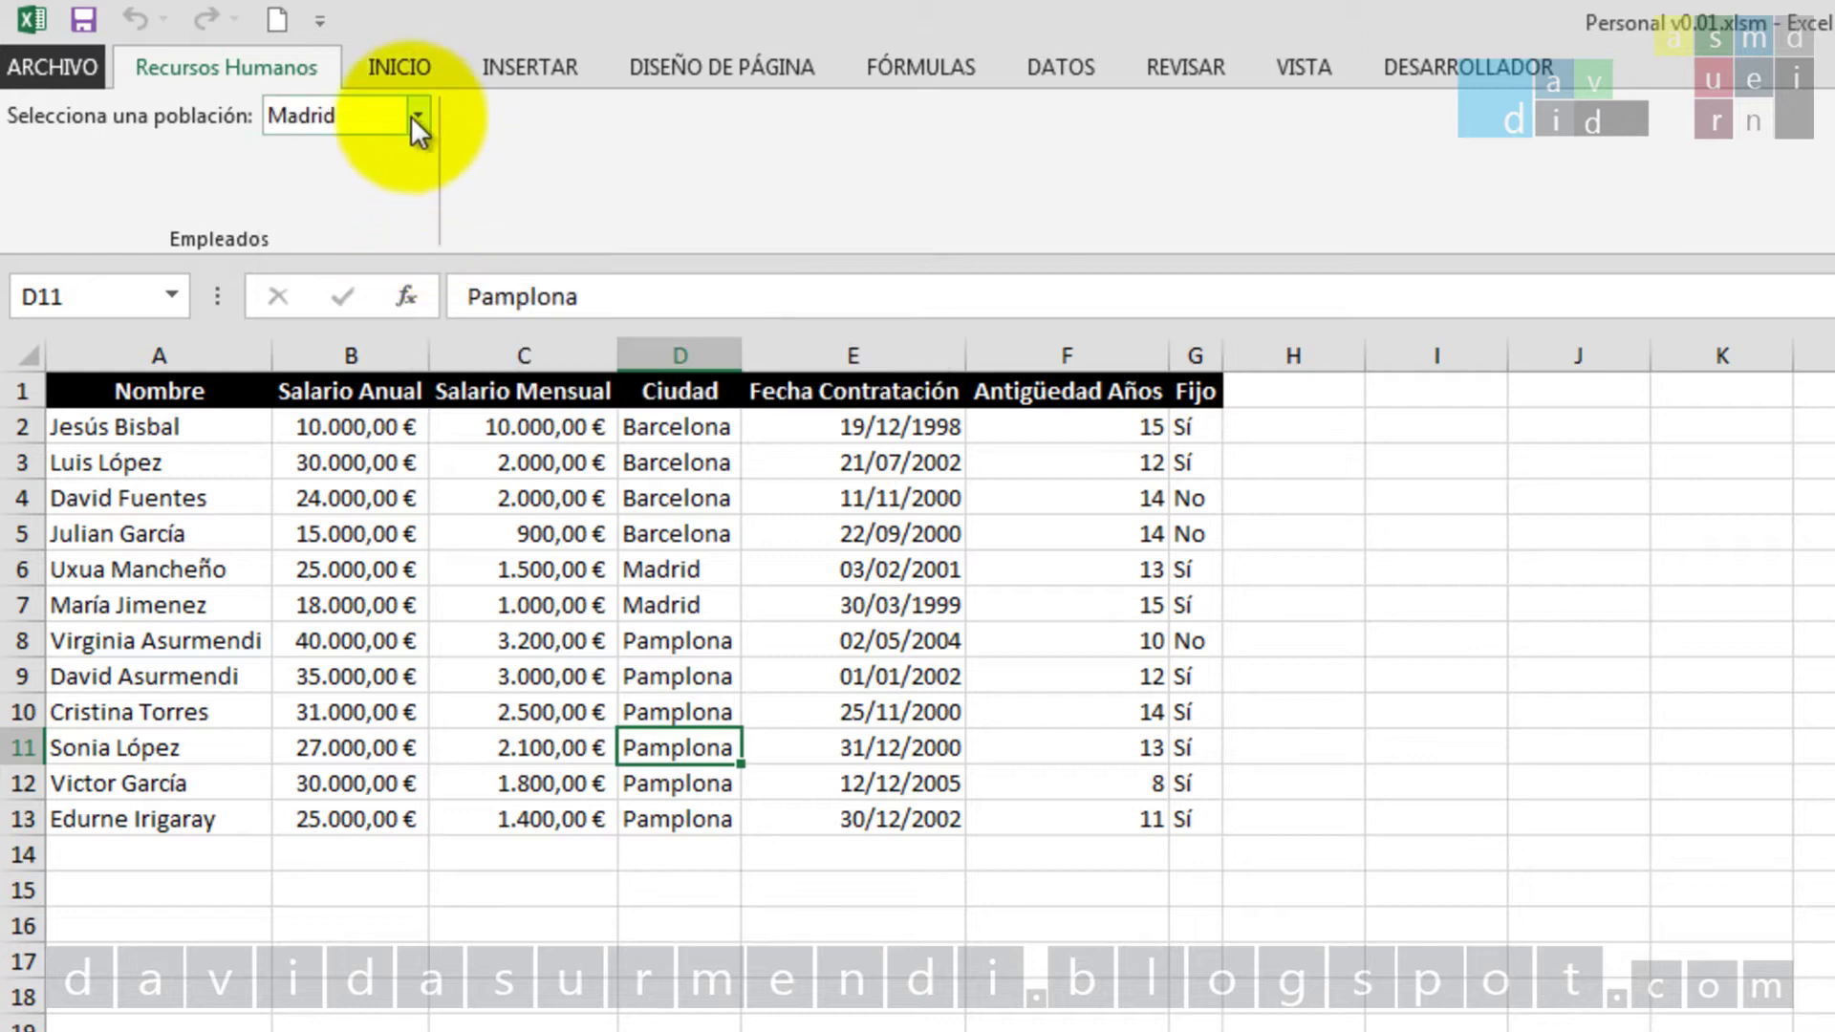
pyautogui.click(414, 115)
pyautogui.click(393, 189)
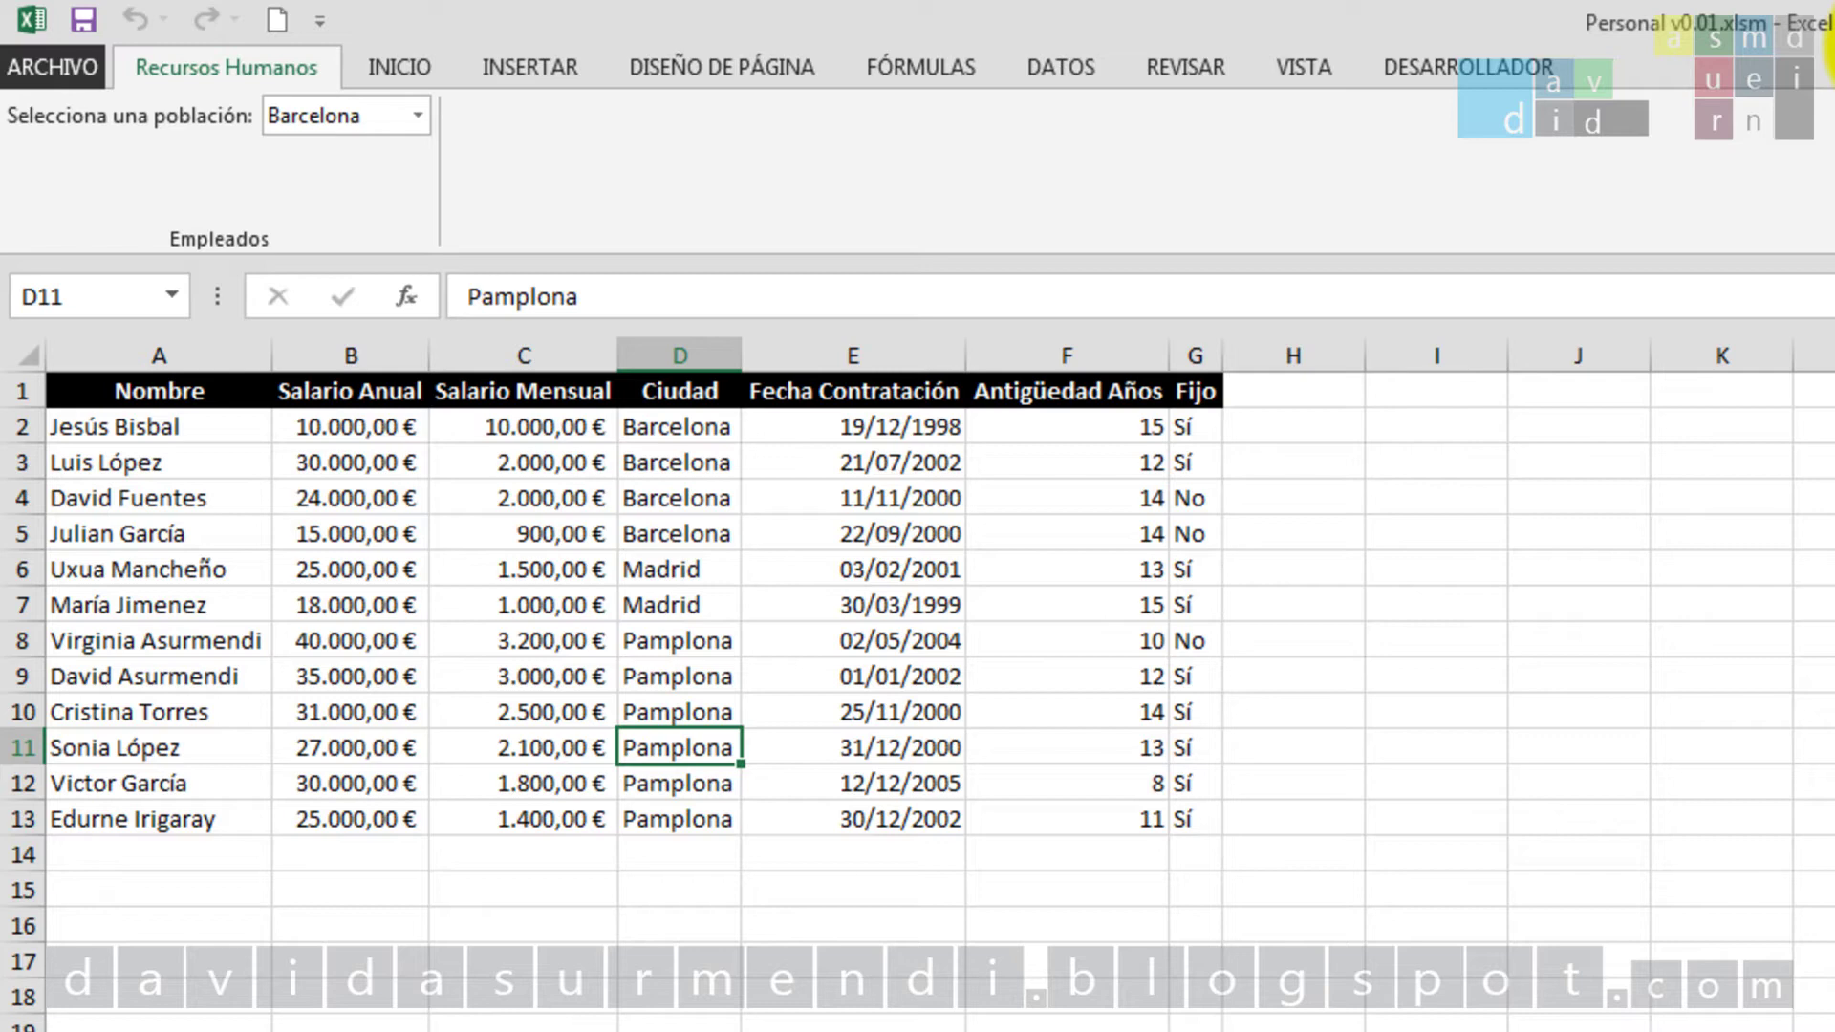
pyautogui.click(418, 114)
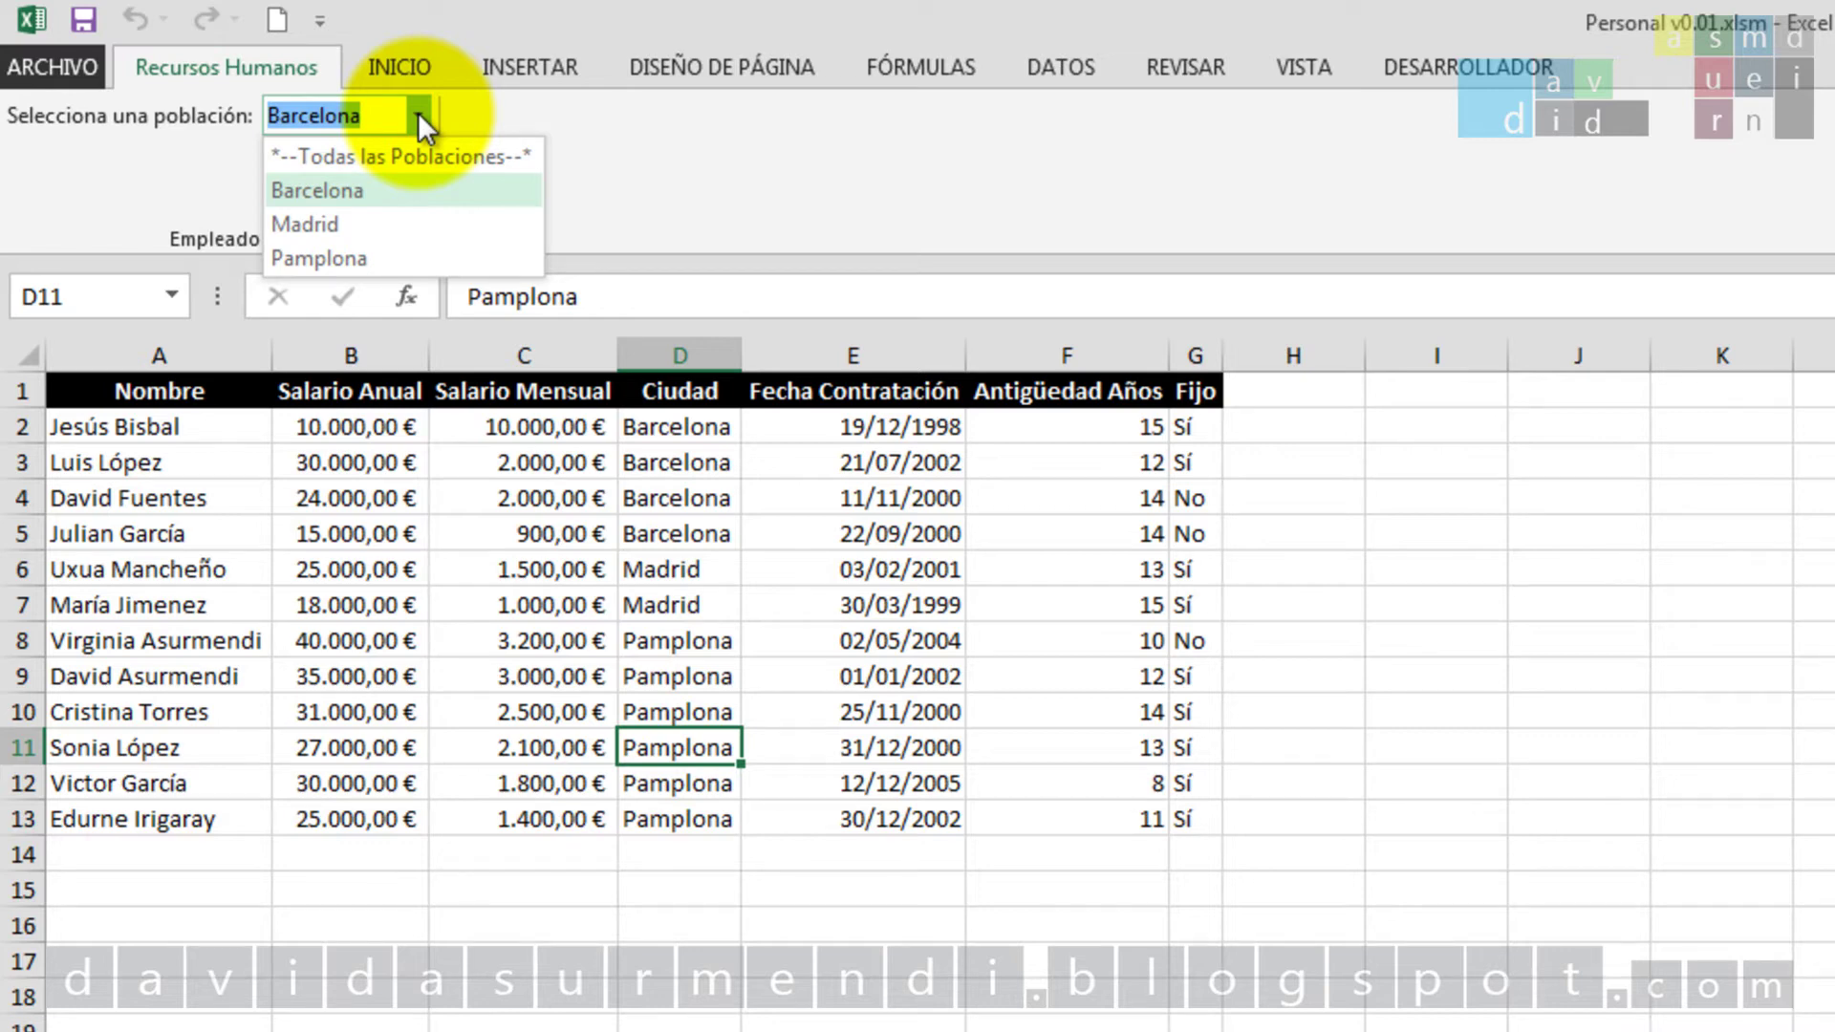
pyautogui.click(422, 149)
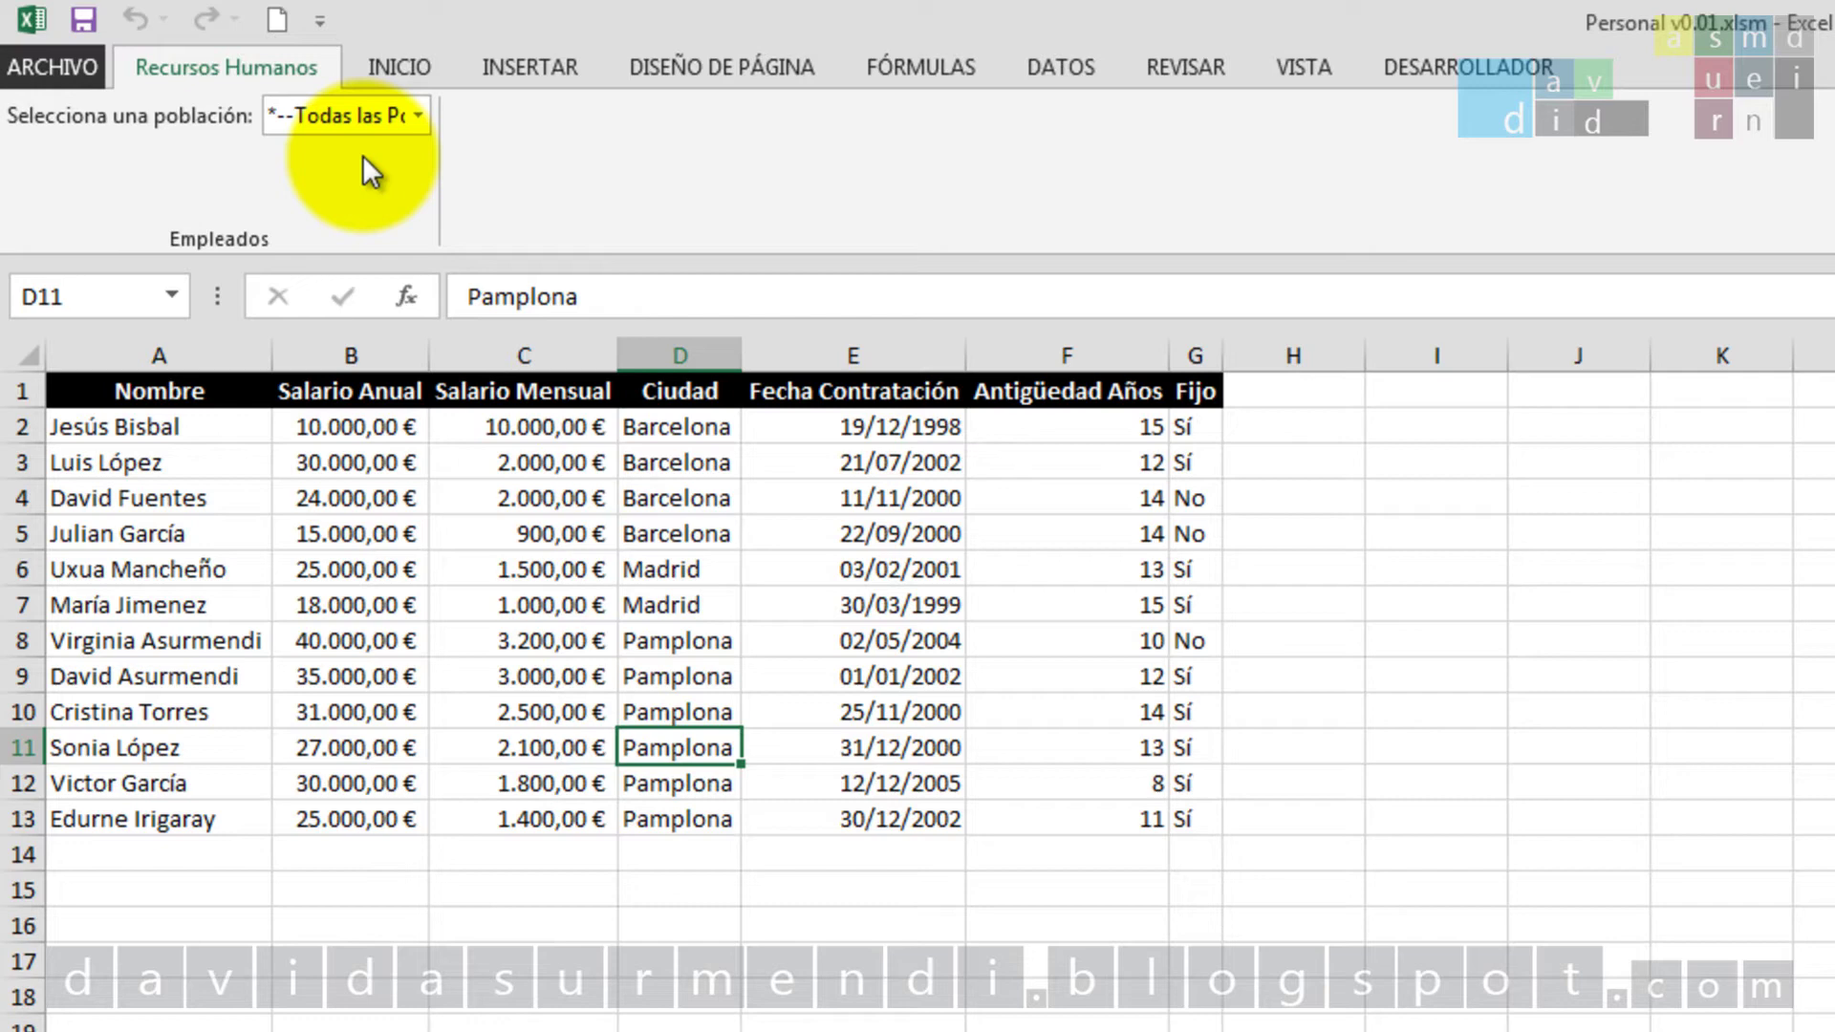
pyautogui.click(411, 117)
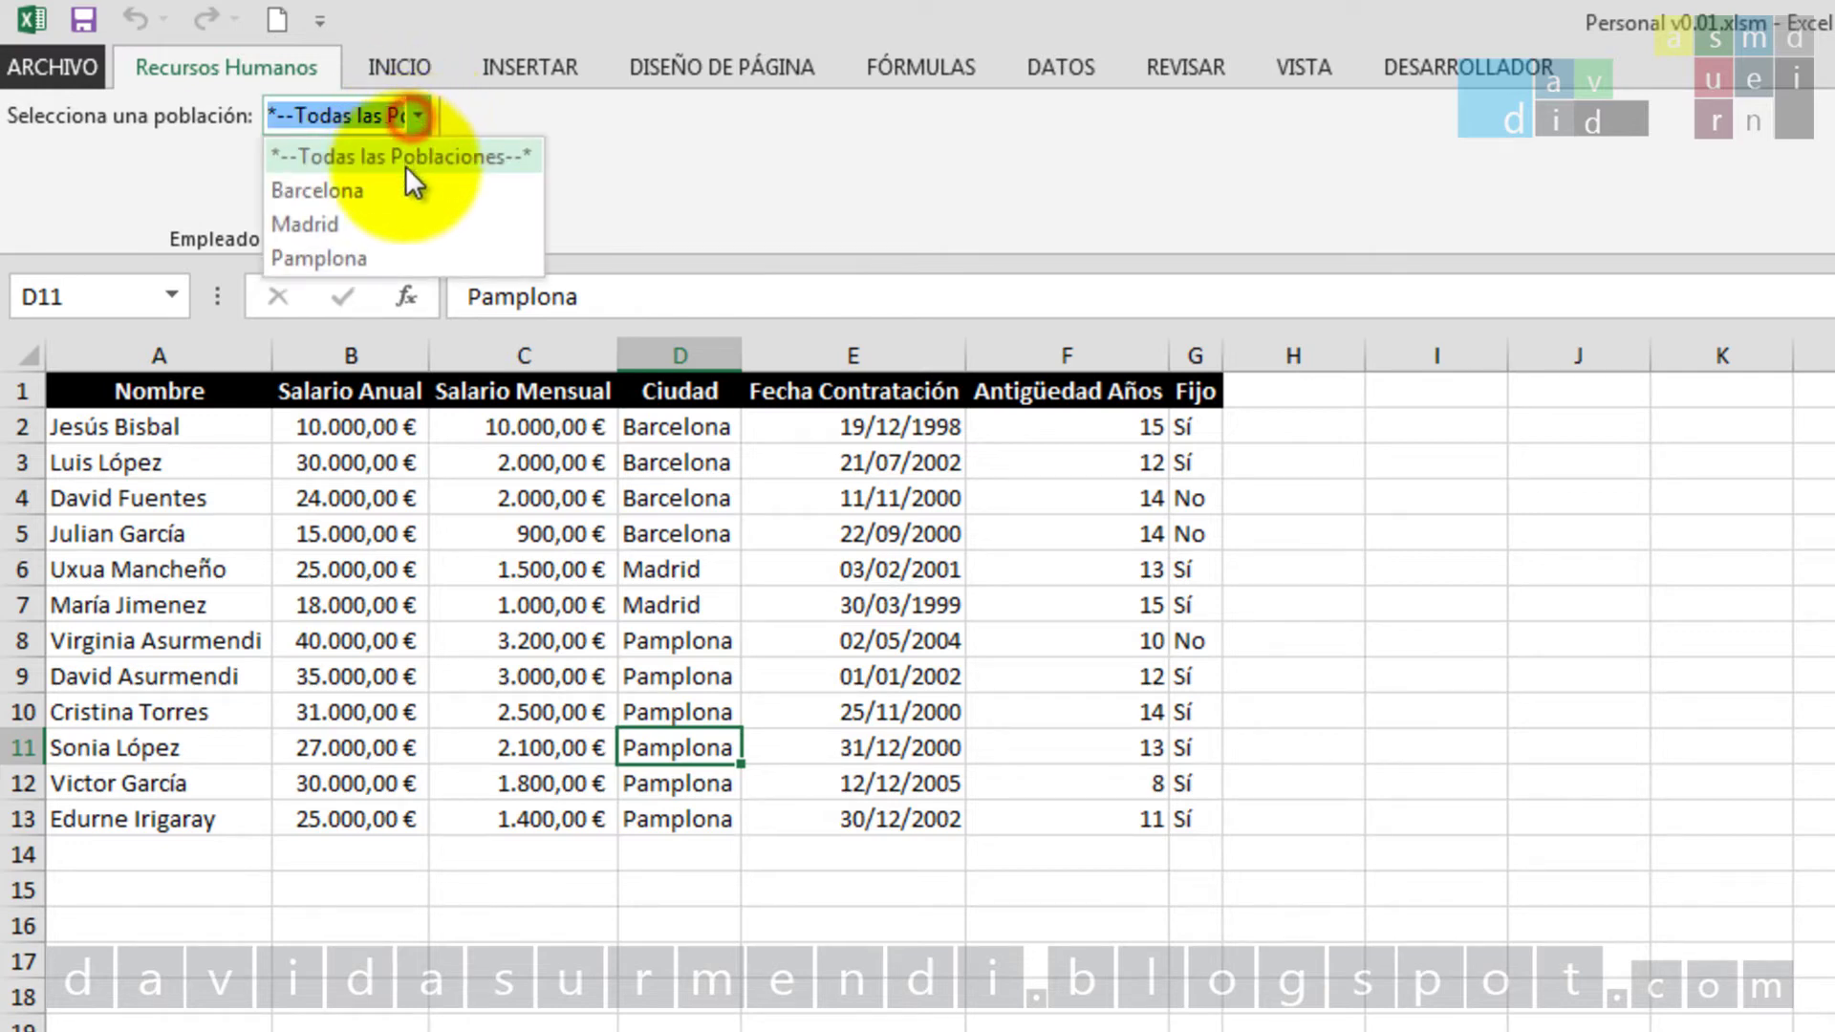
pyautogui.click(405, 187)
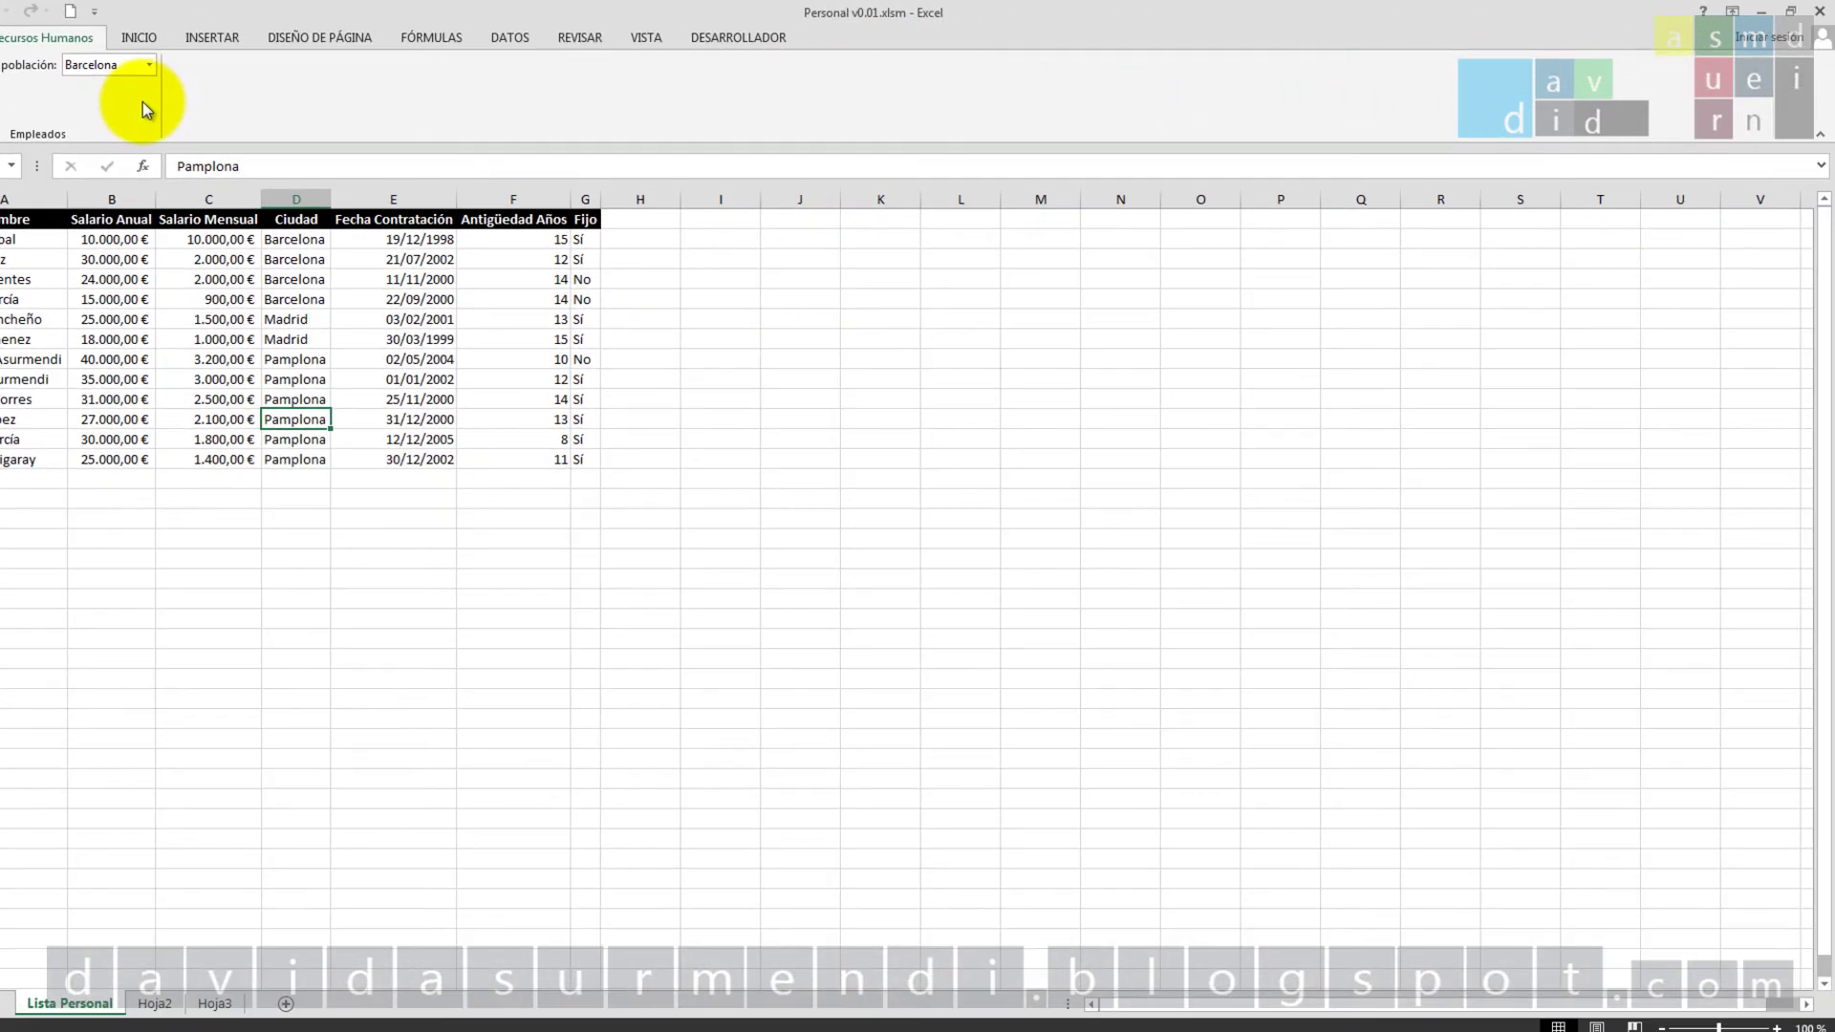
# Close Excel, saving the workbook, and launch Custom UI Editor
pyautogui.click(1821, 11)
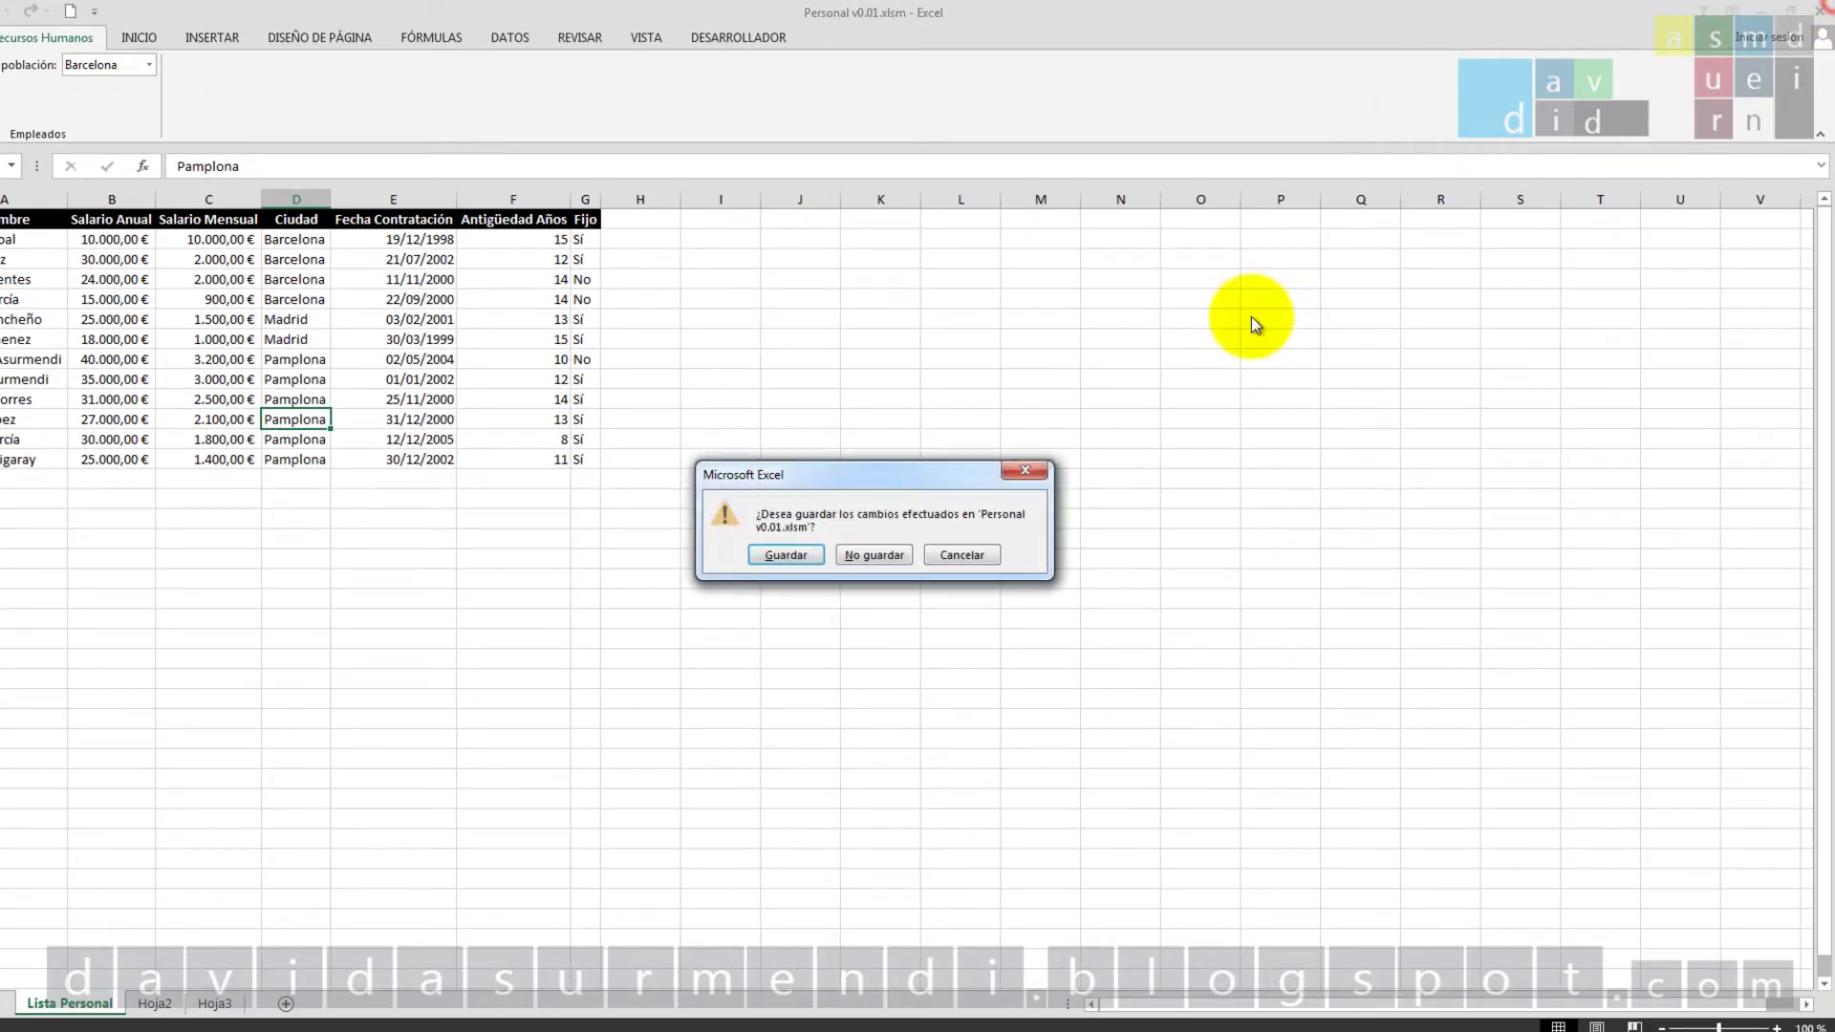
pyautogui.click(799, 554)
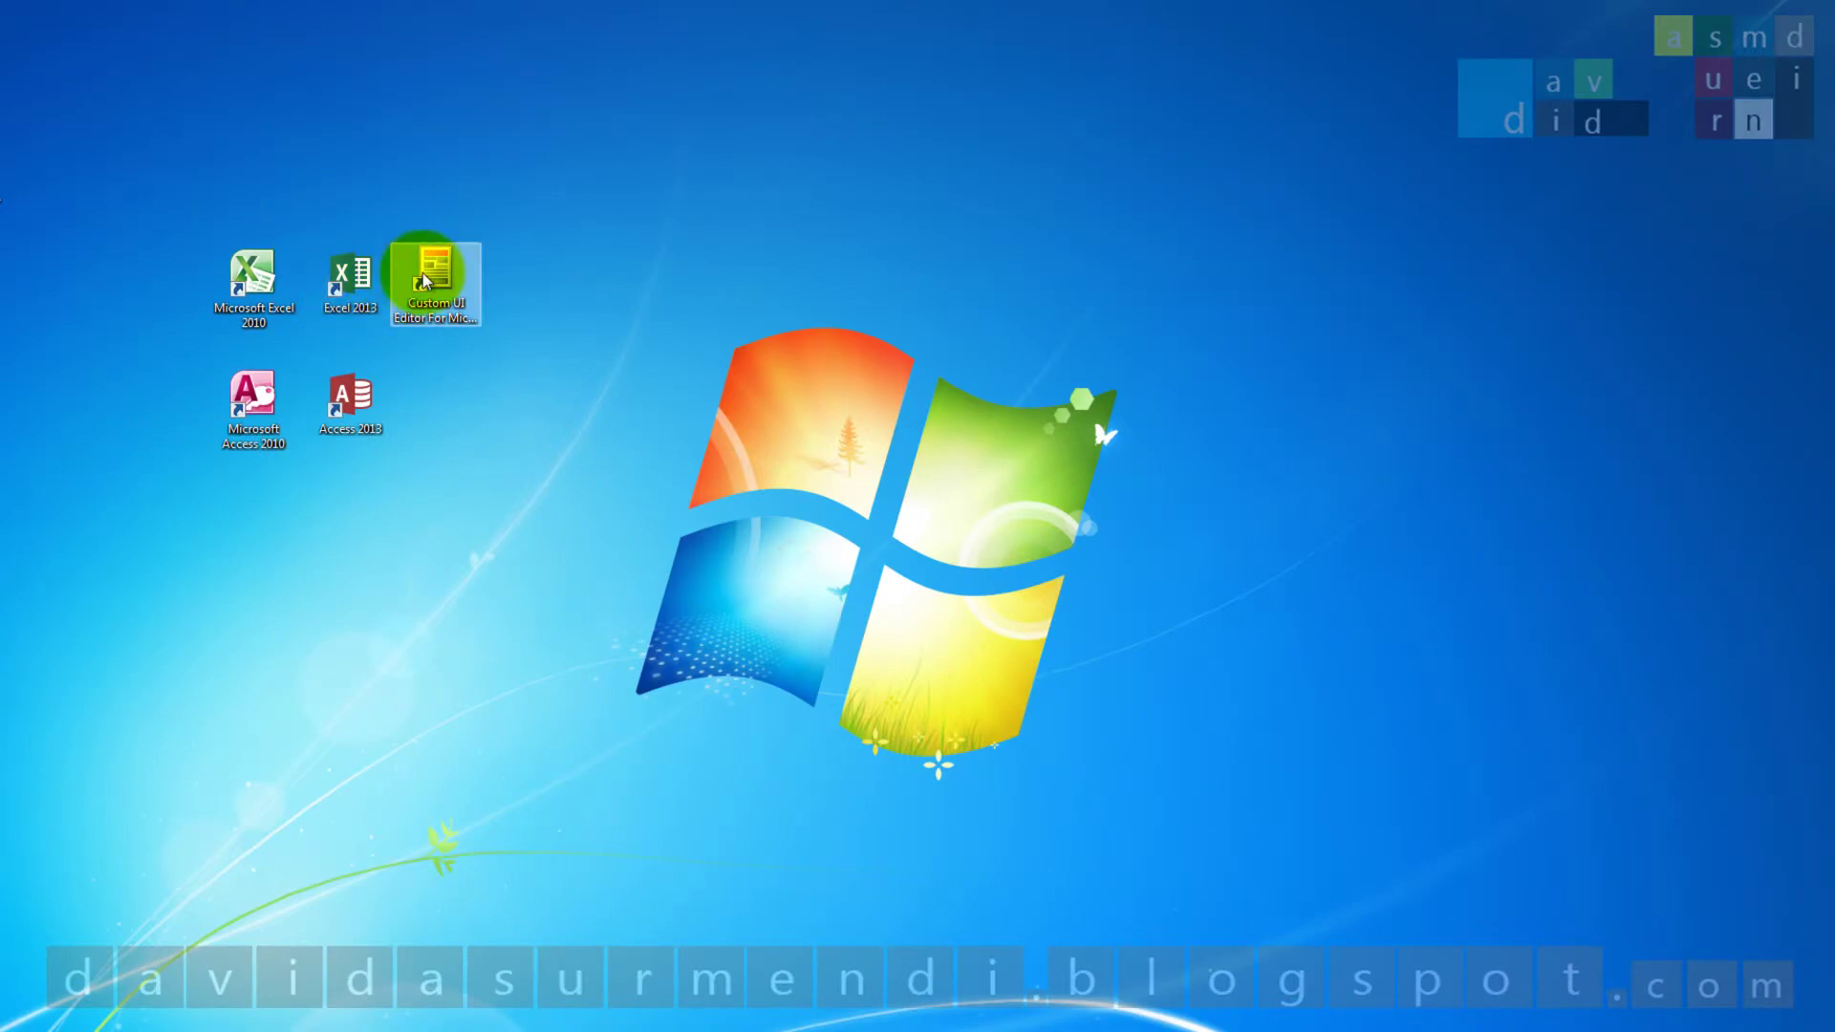
pyautogui.click(538, 319)
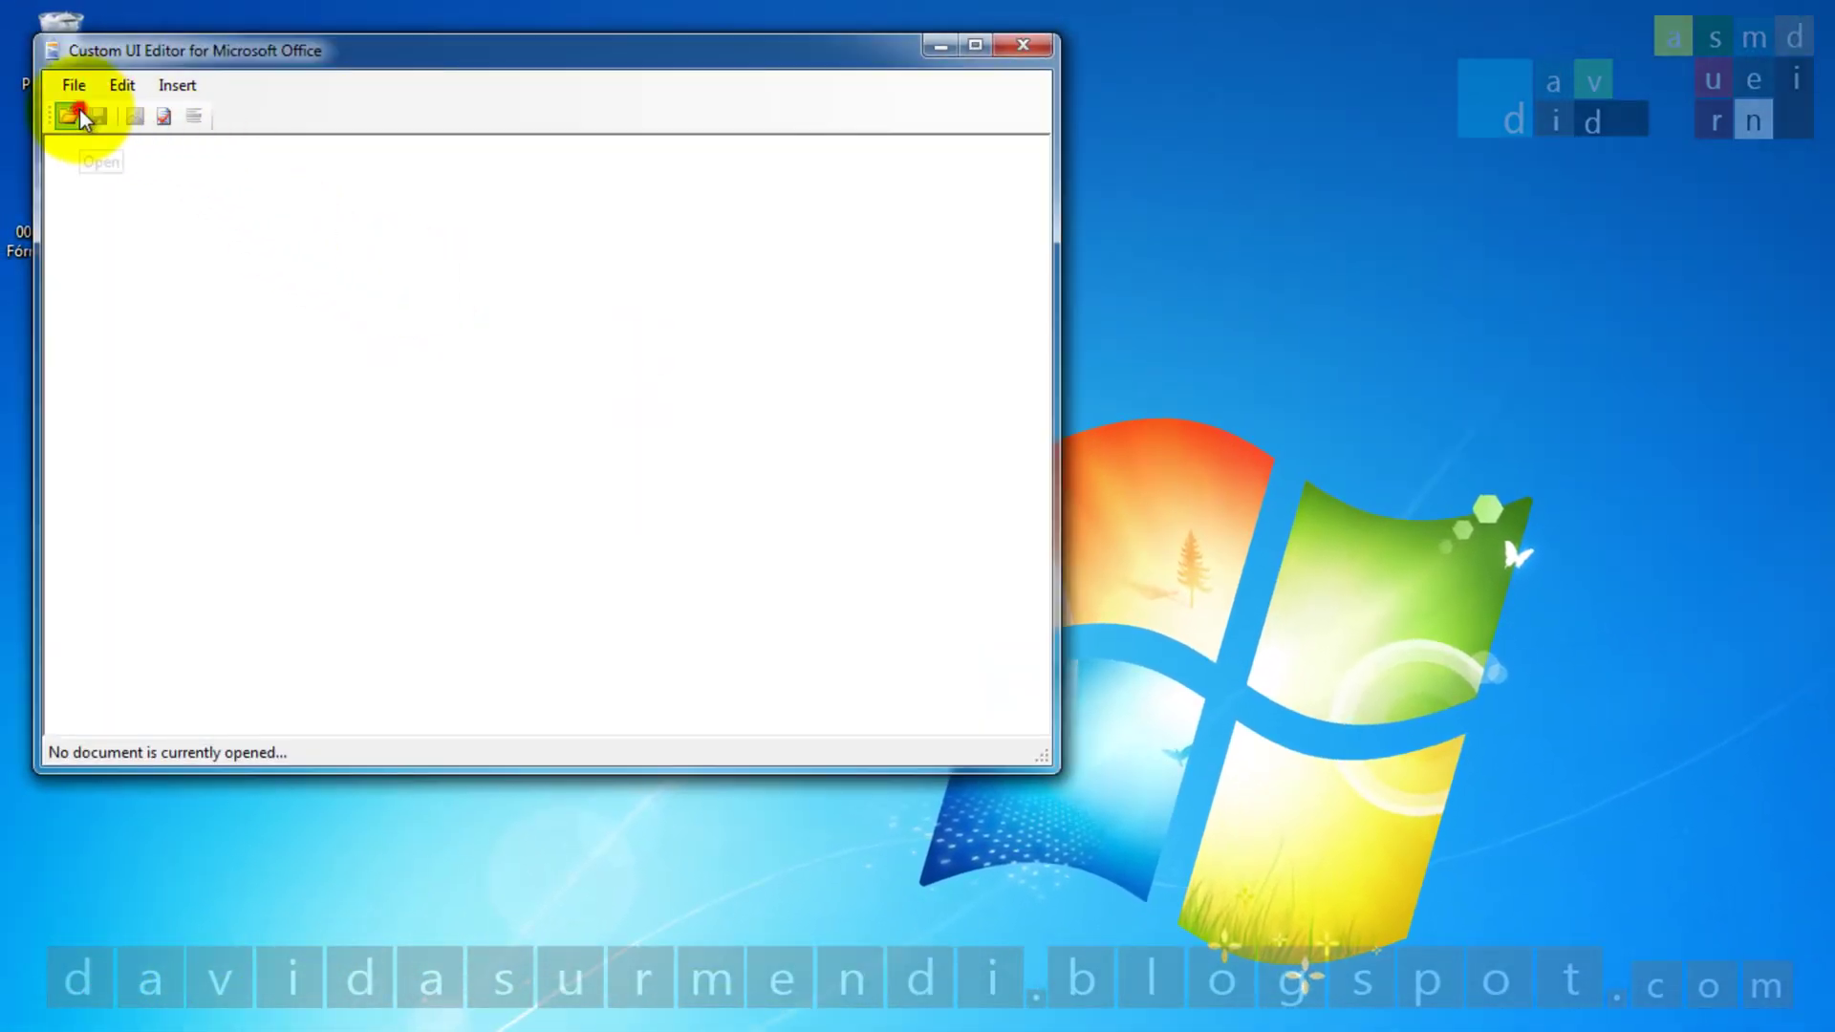
pyautogui.click(68, 114)
pyautogui.doubleClick(383, 315)
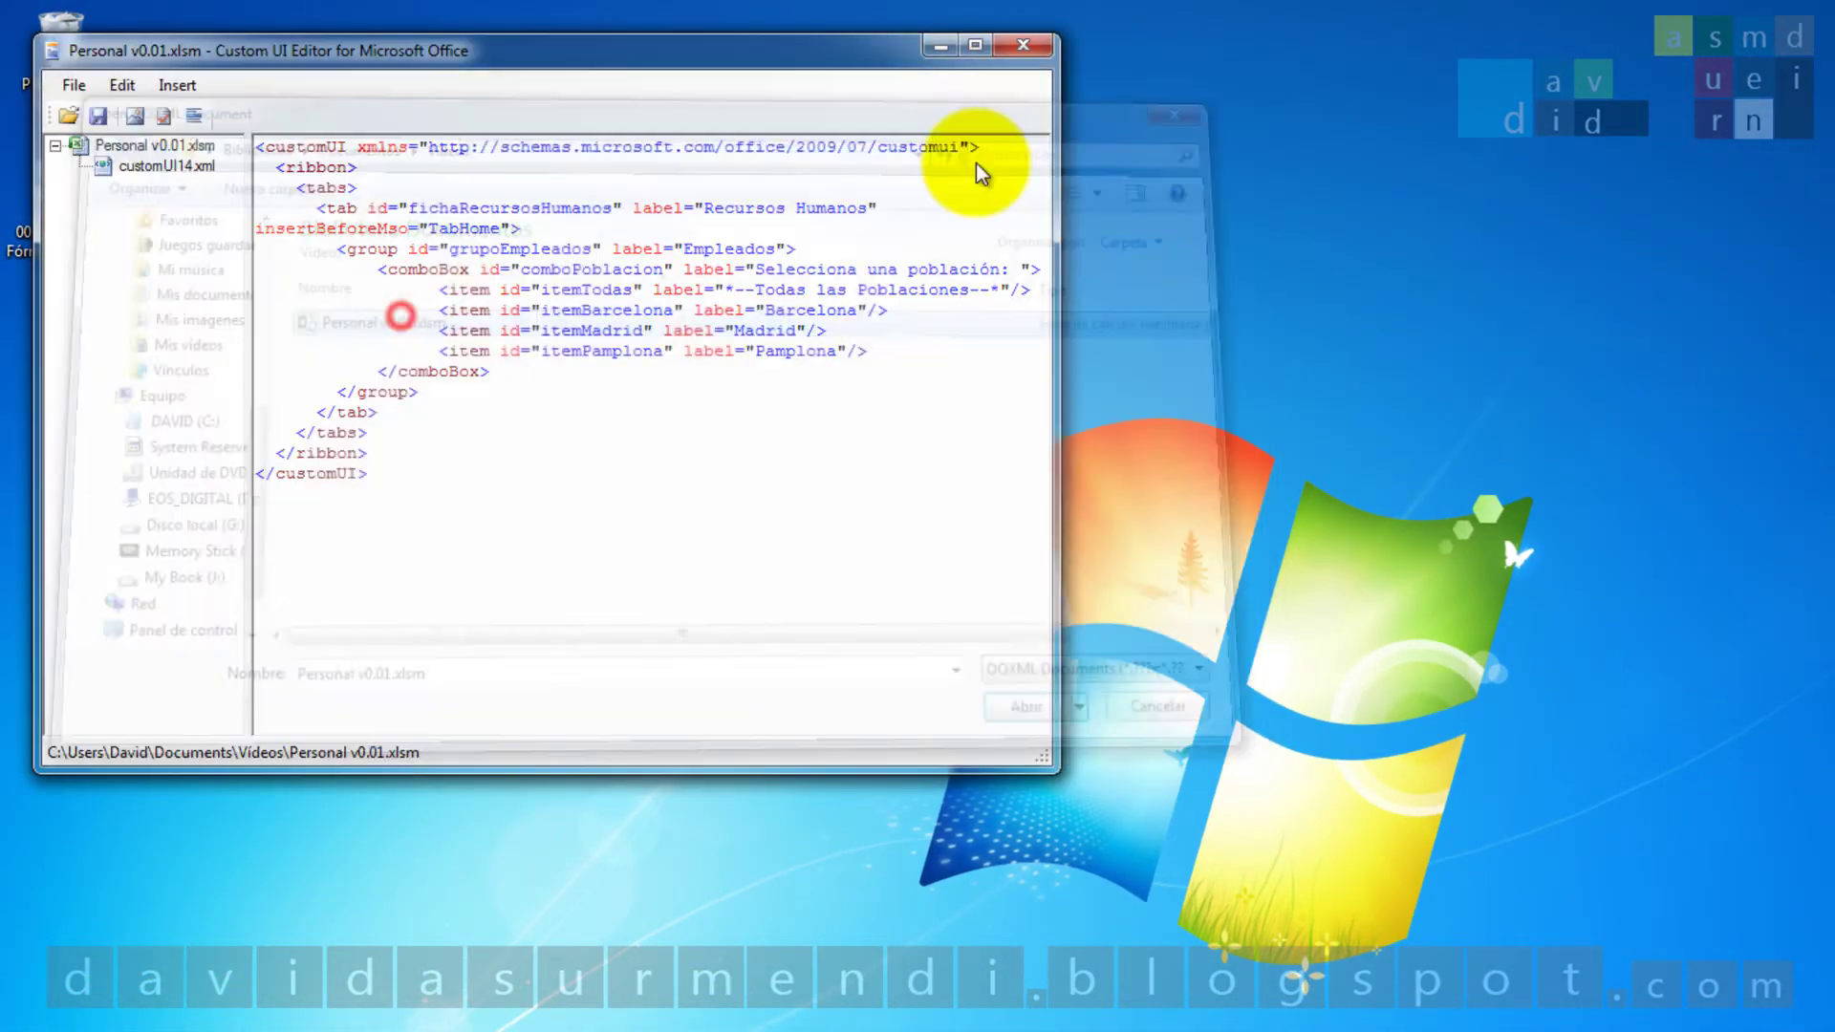
pyautogui.click(977, 47)
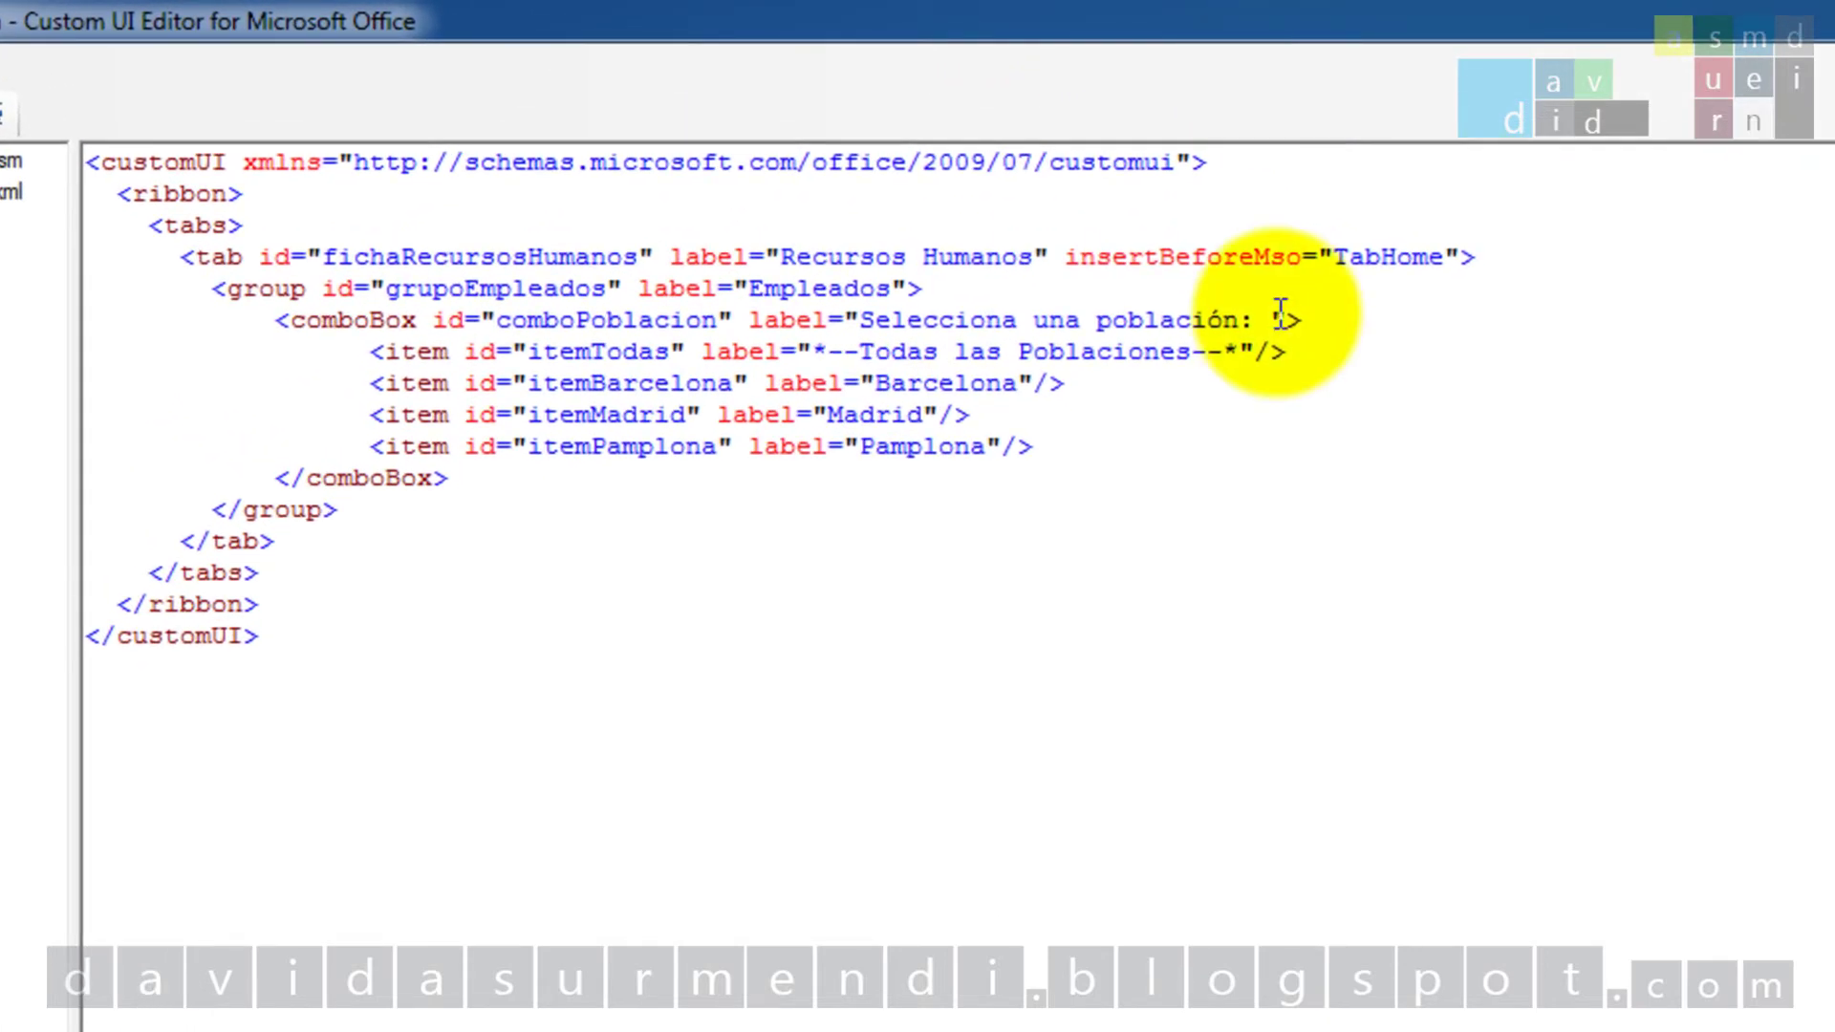
pyautogui.click(1288, 320)
pyautogui.write('sizeString')
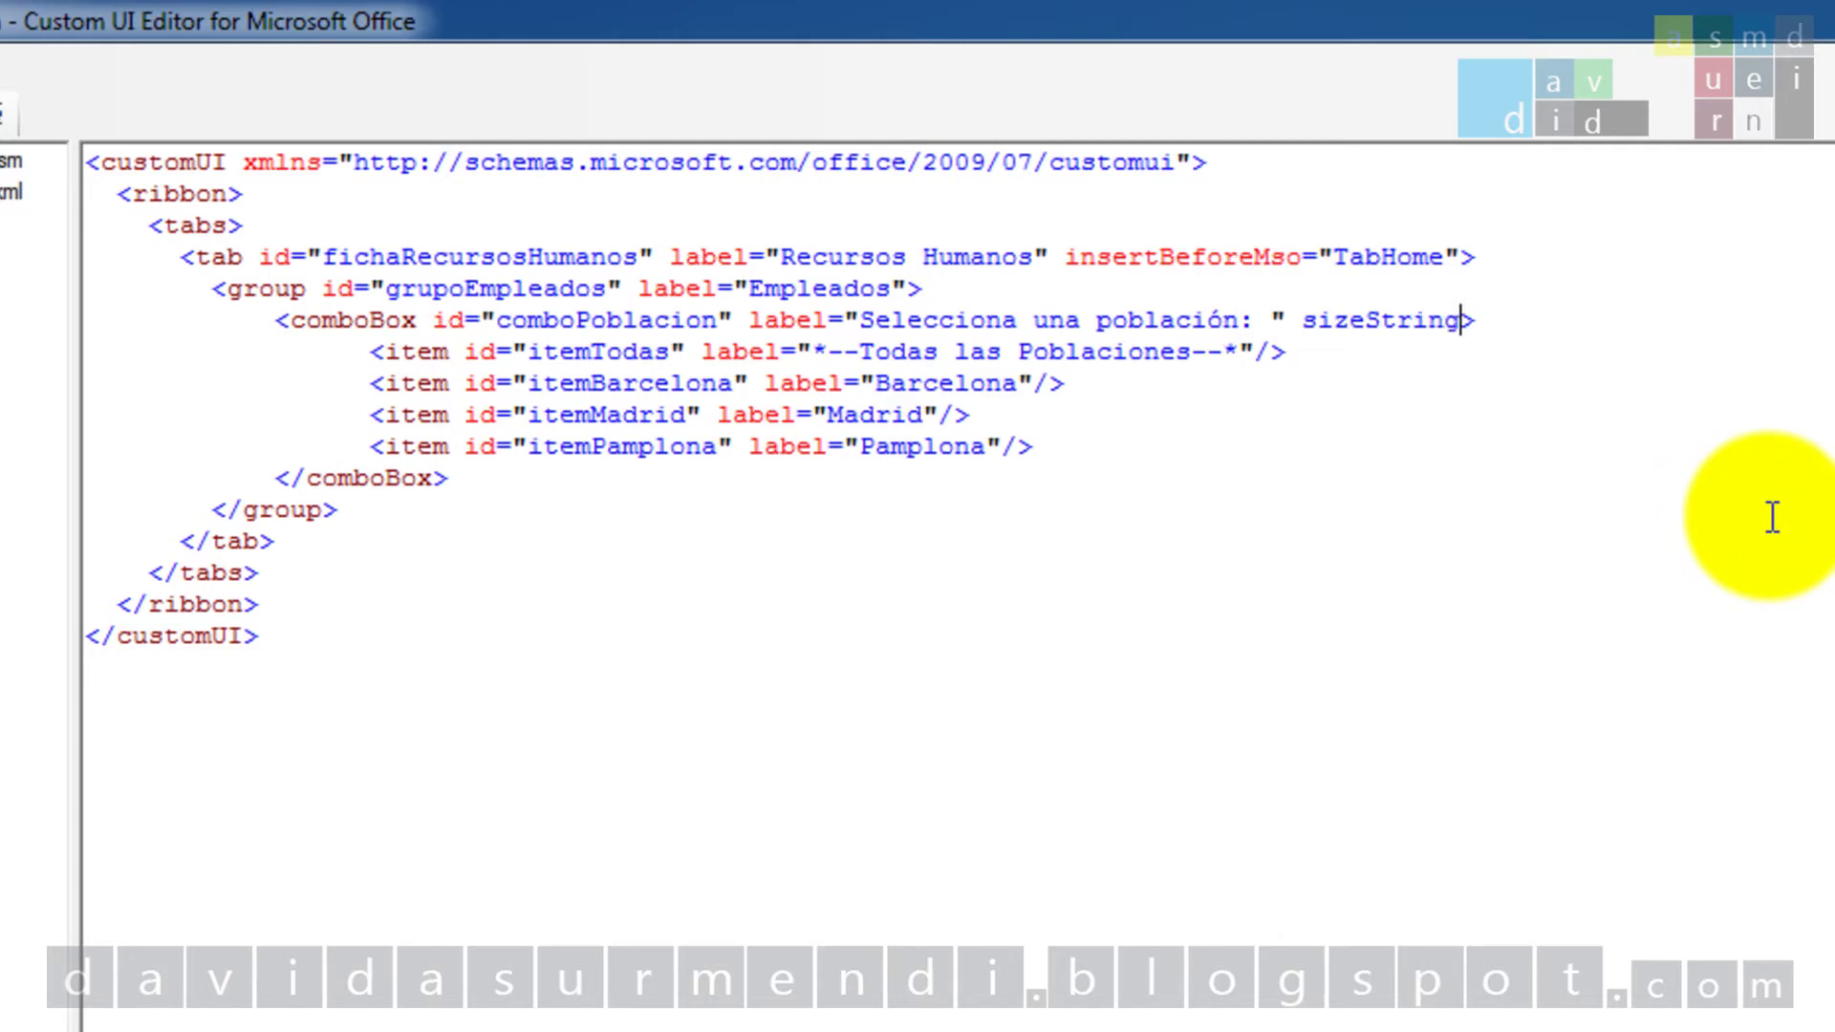
pyautogui.write('="123456')
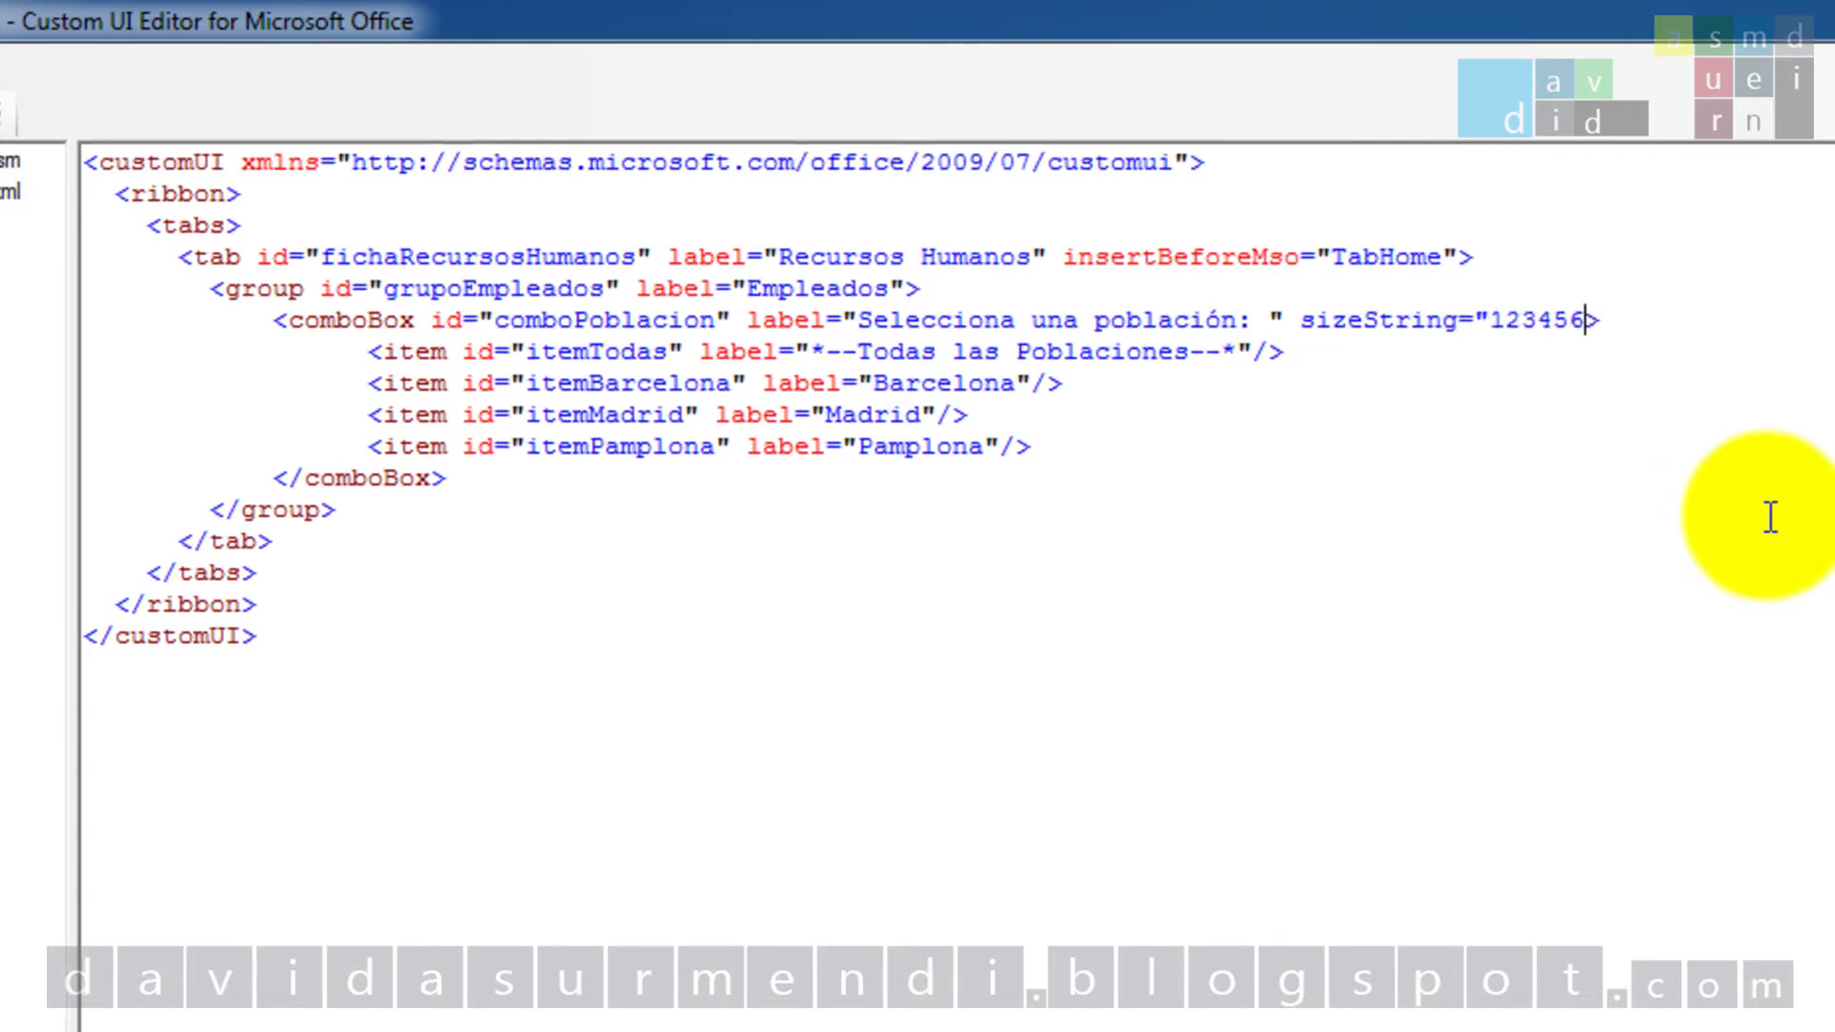
pyautogui.write('7890')
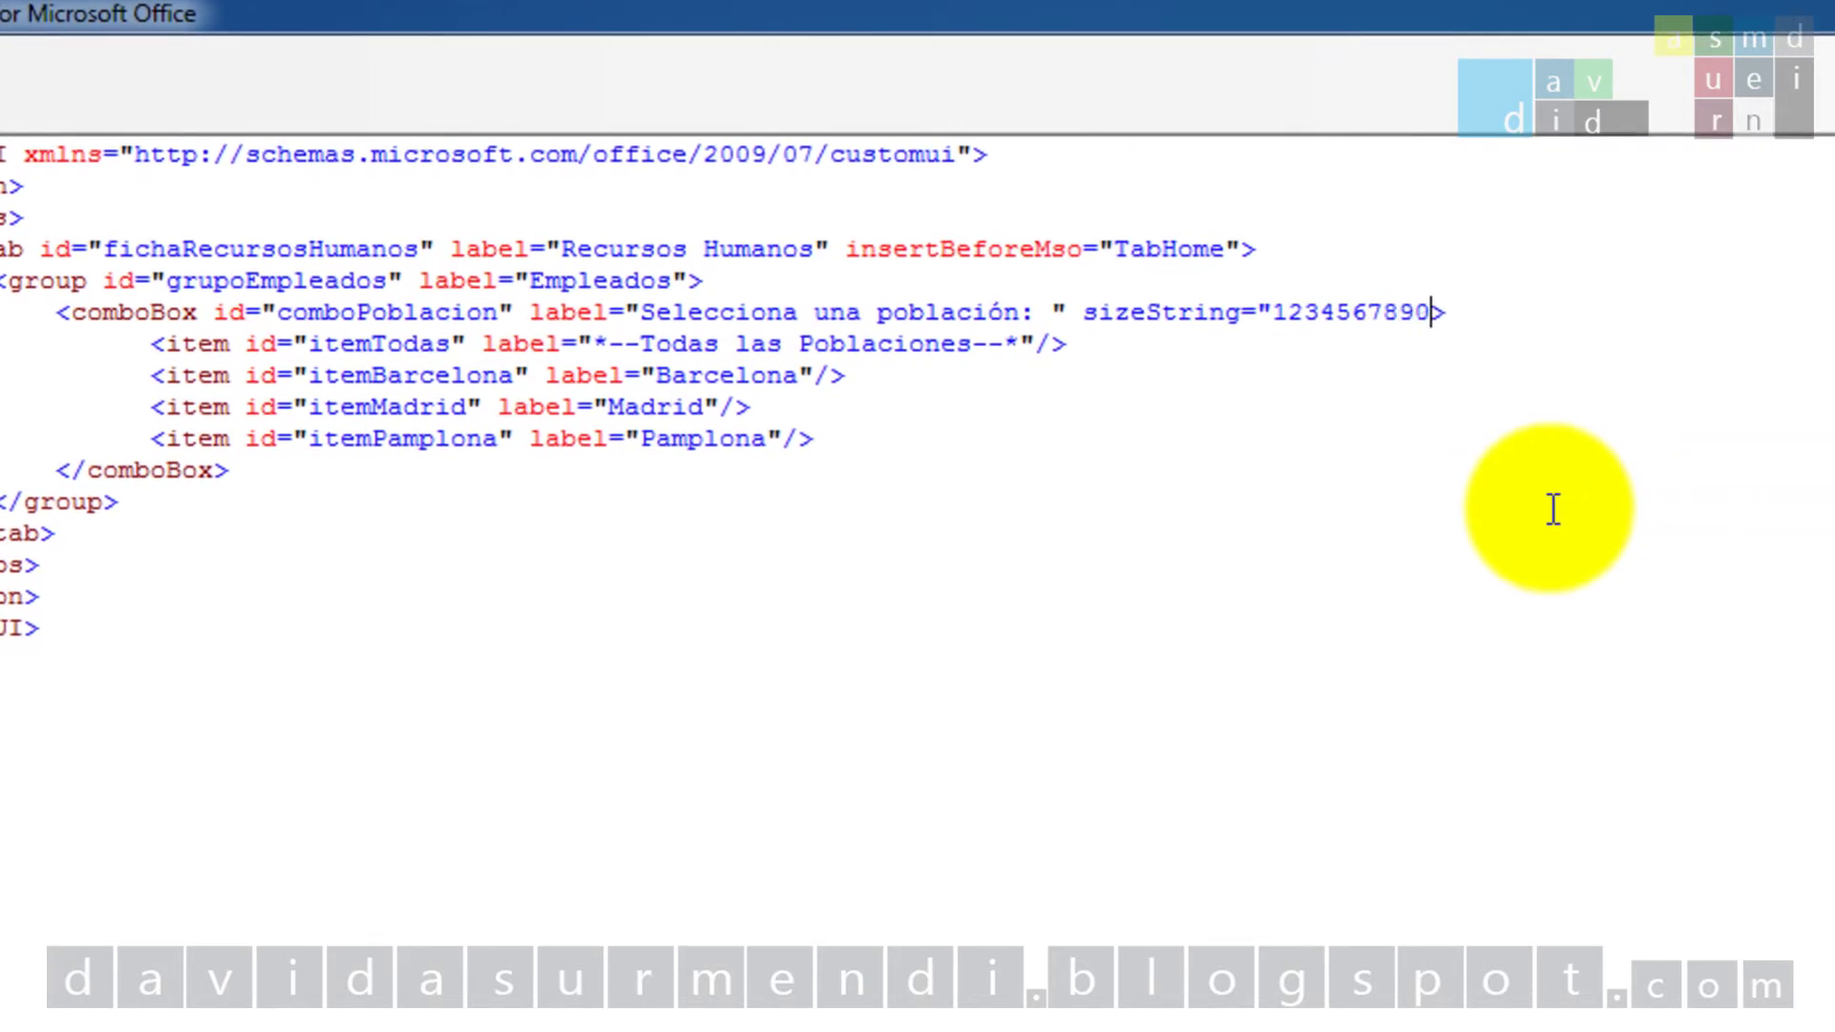
pyautogui.write('1234')
pyautogui.write('56789')
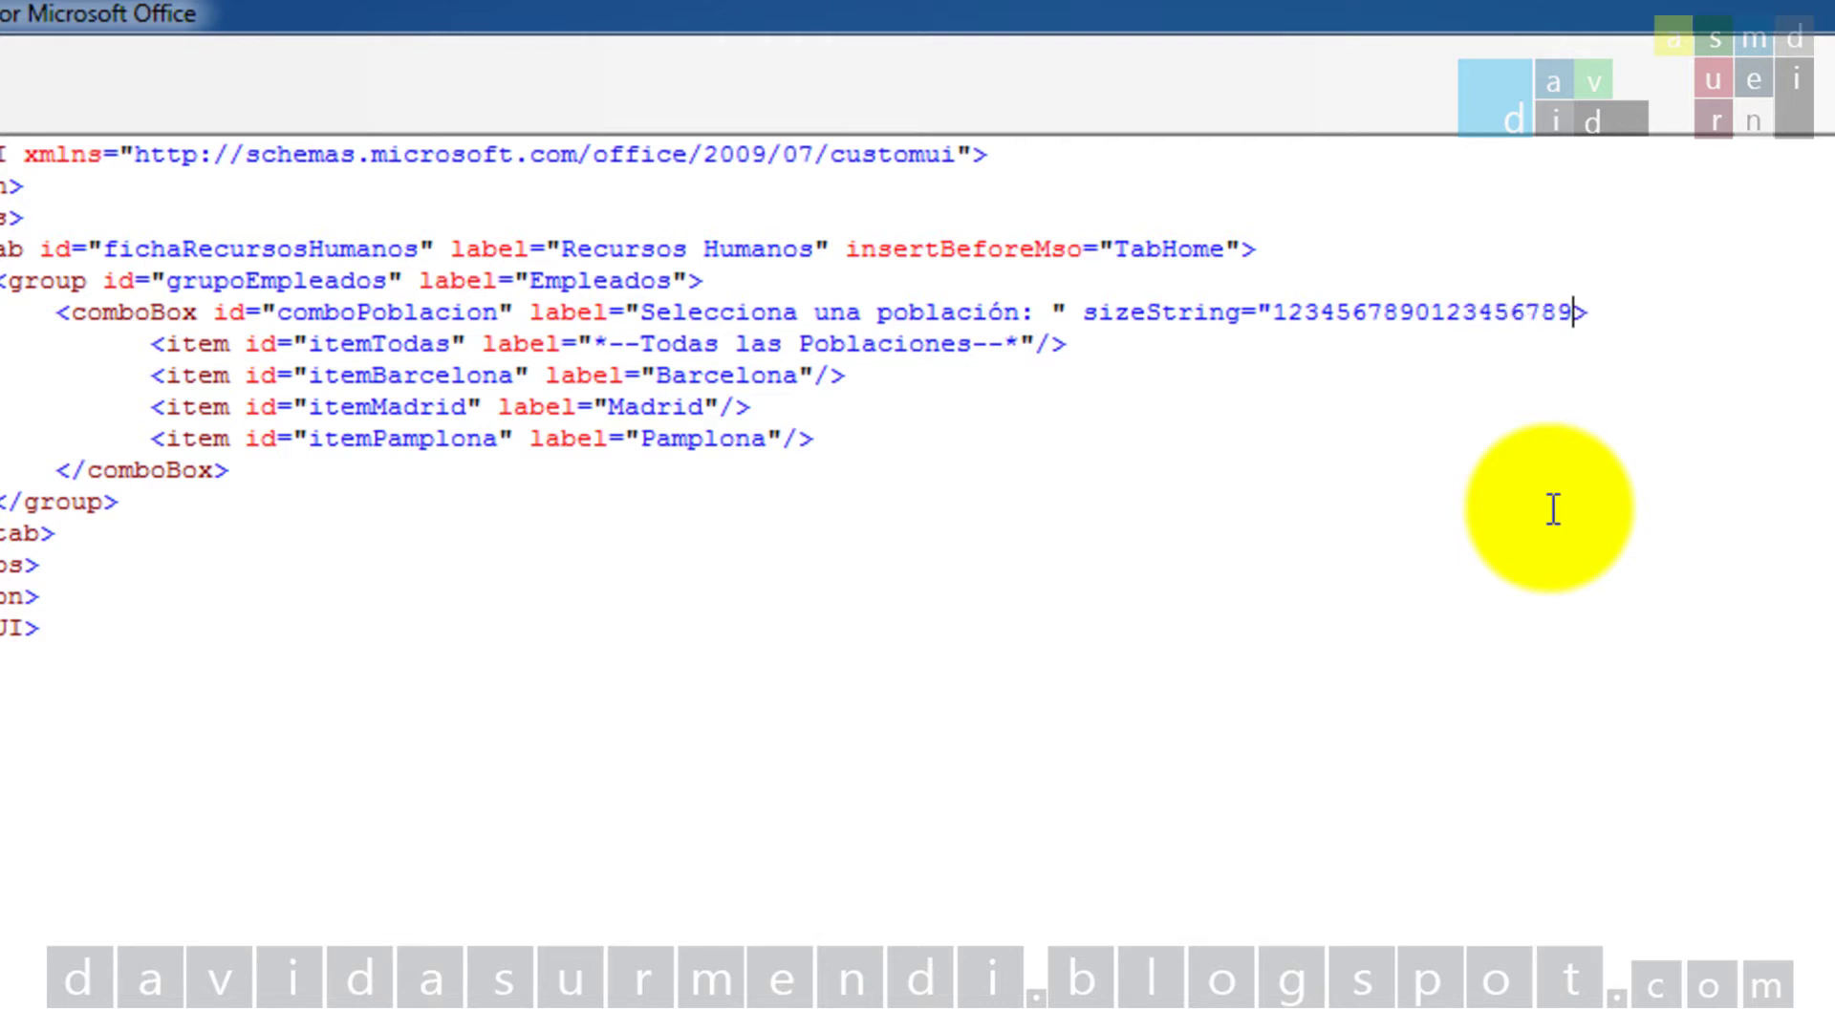
pyautogui.write('012')
pyautogui.write('345"')
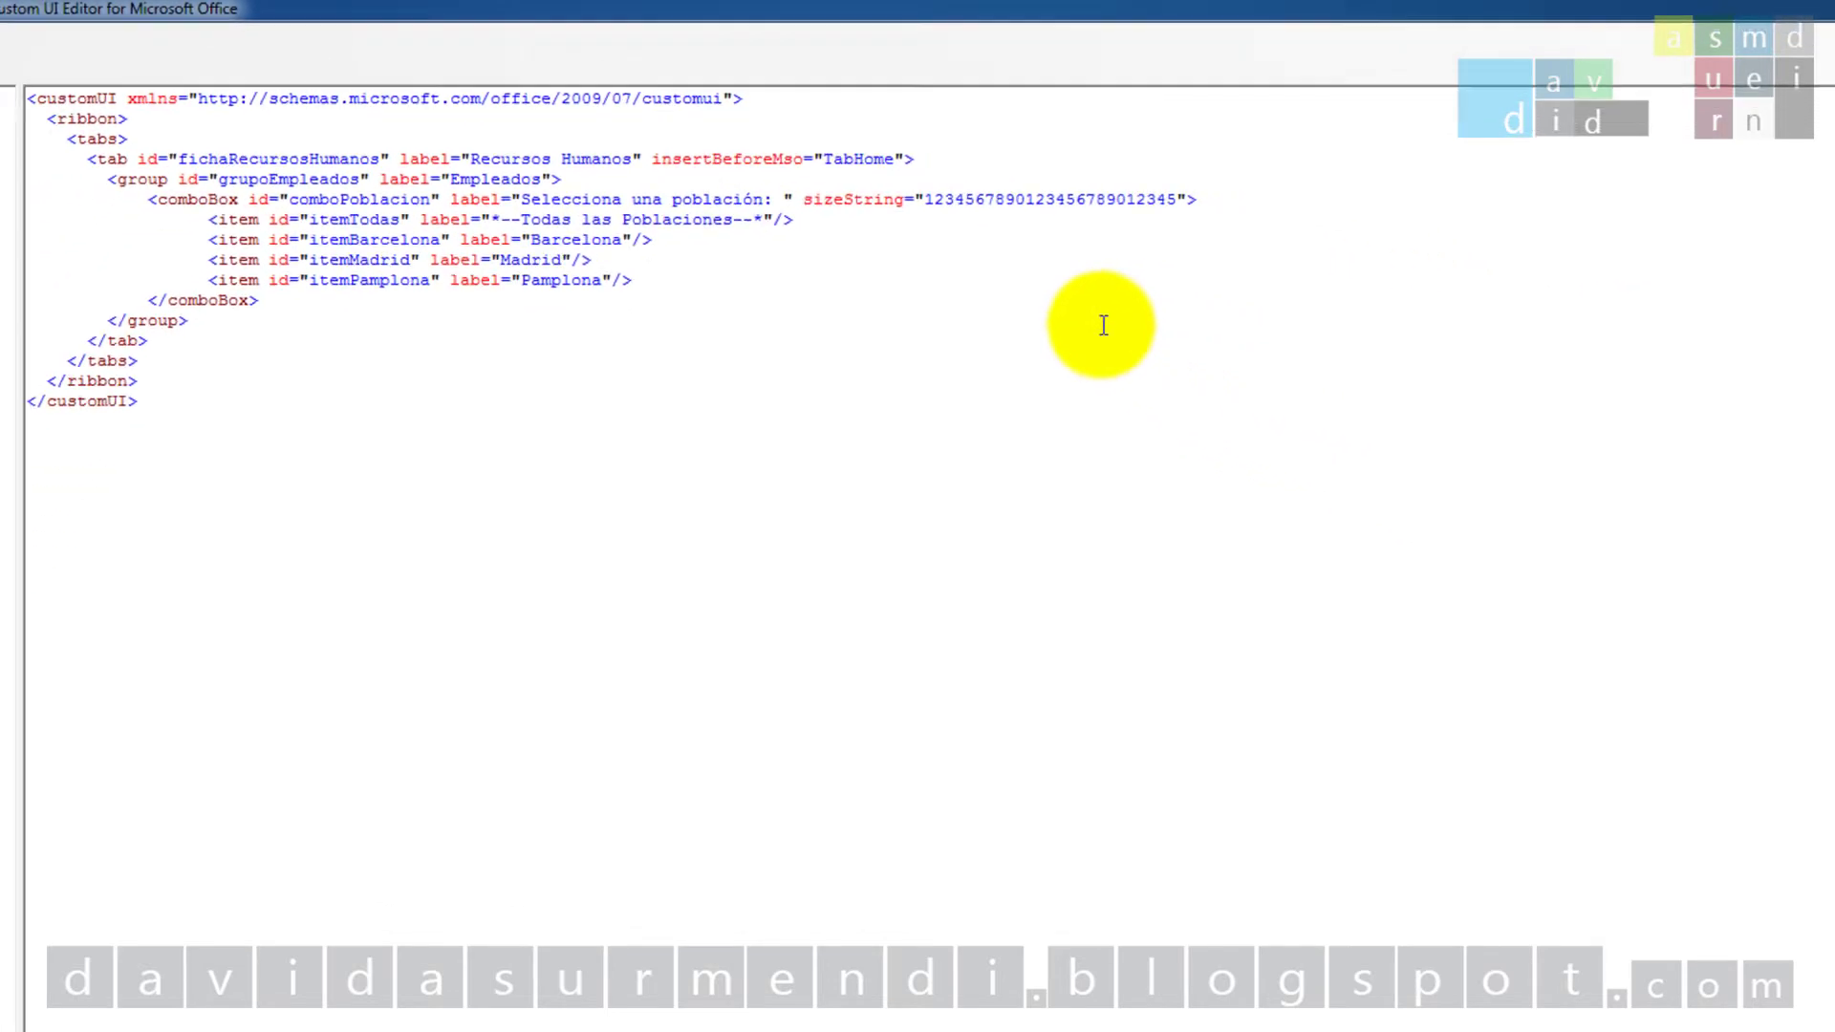
# Save the ribbon XML, close the editor, and open Personal v0.01.xlsm in Excel 2013
pyautogui.click(1824, 6)
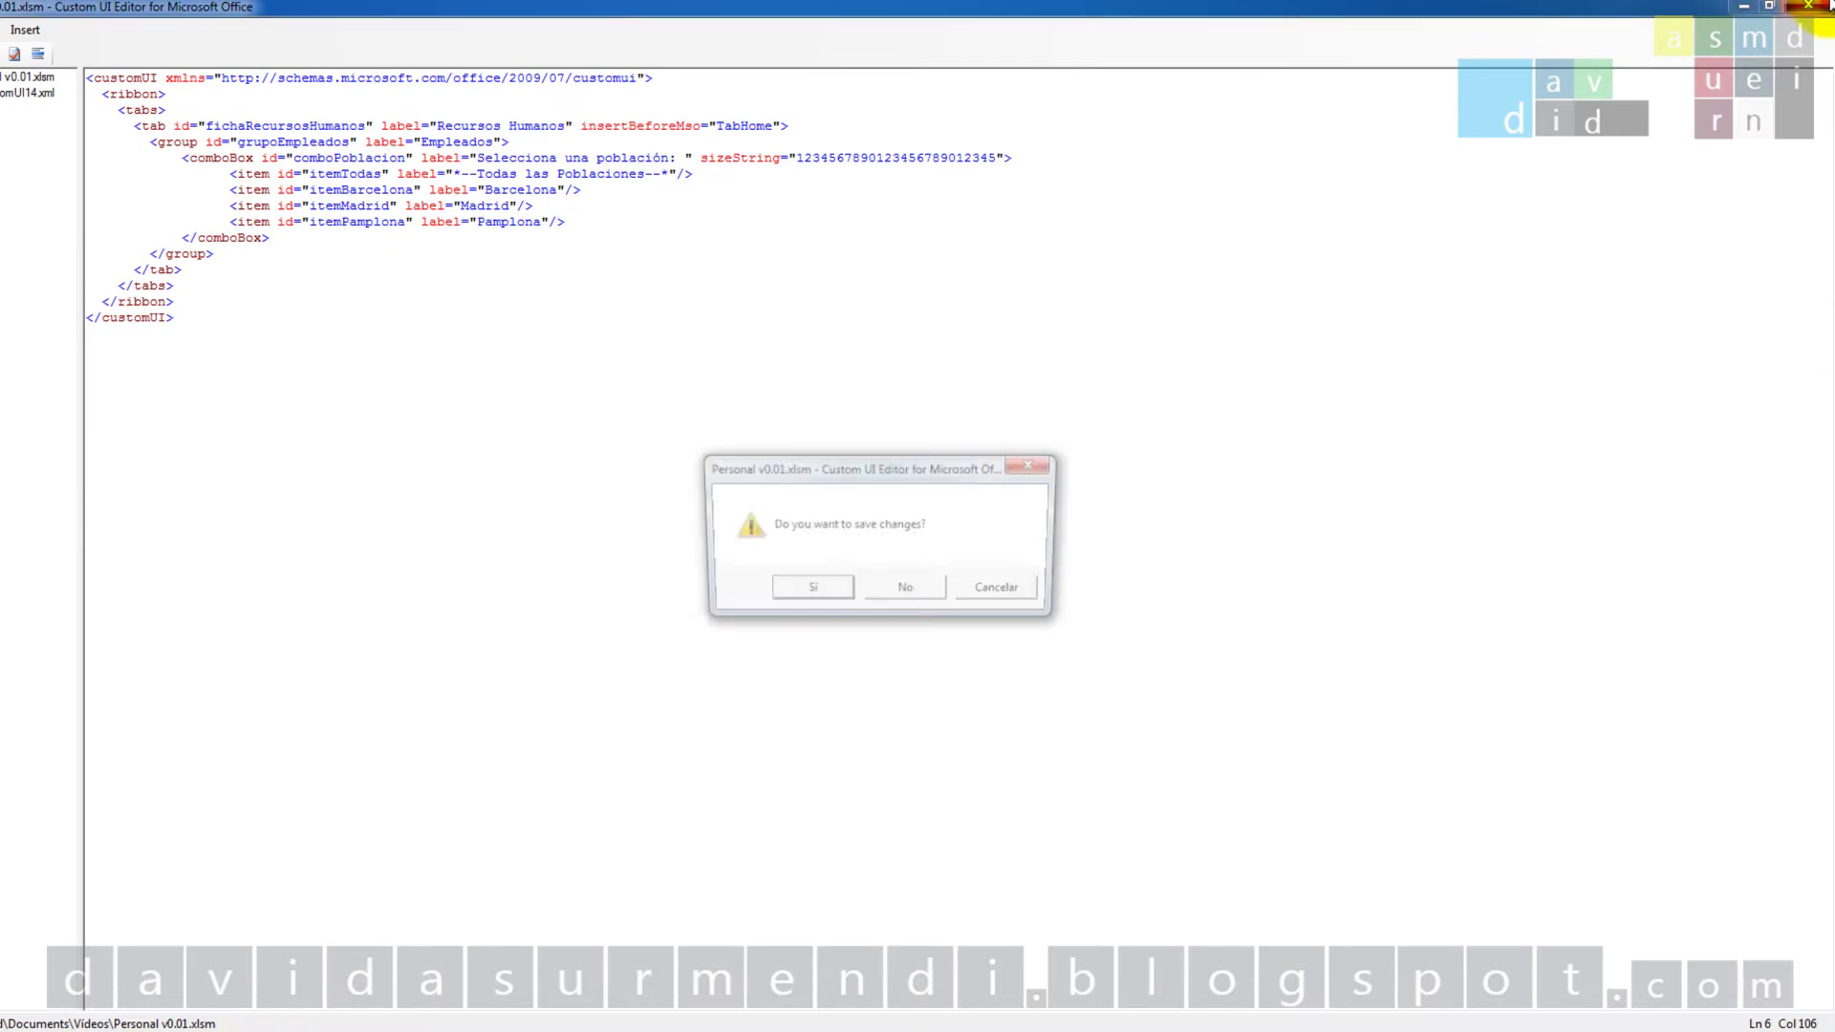
pyautogui.click(827, 587)
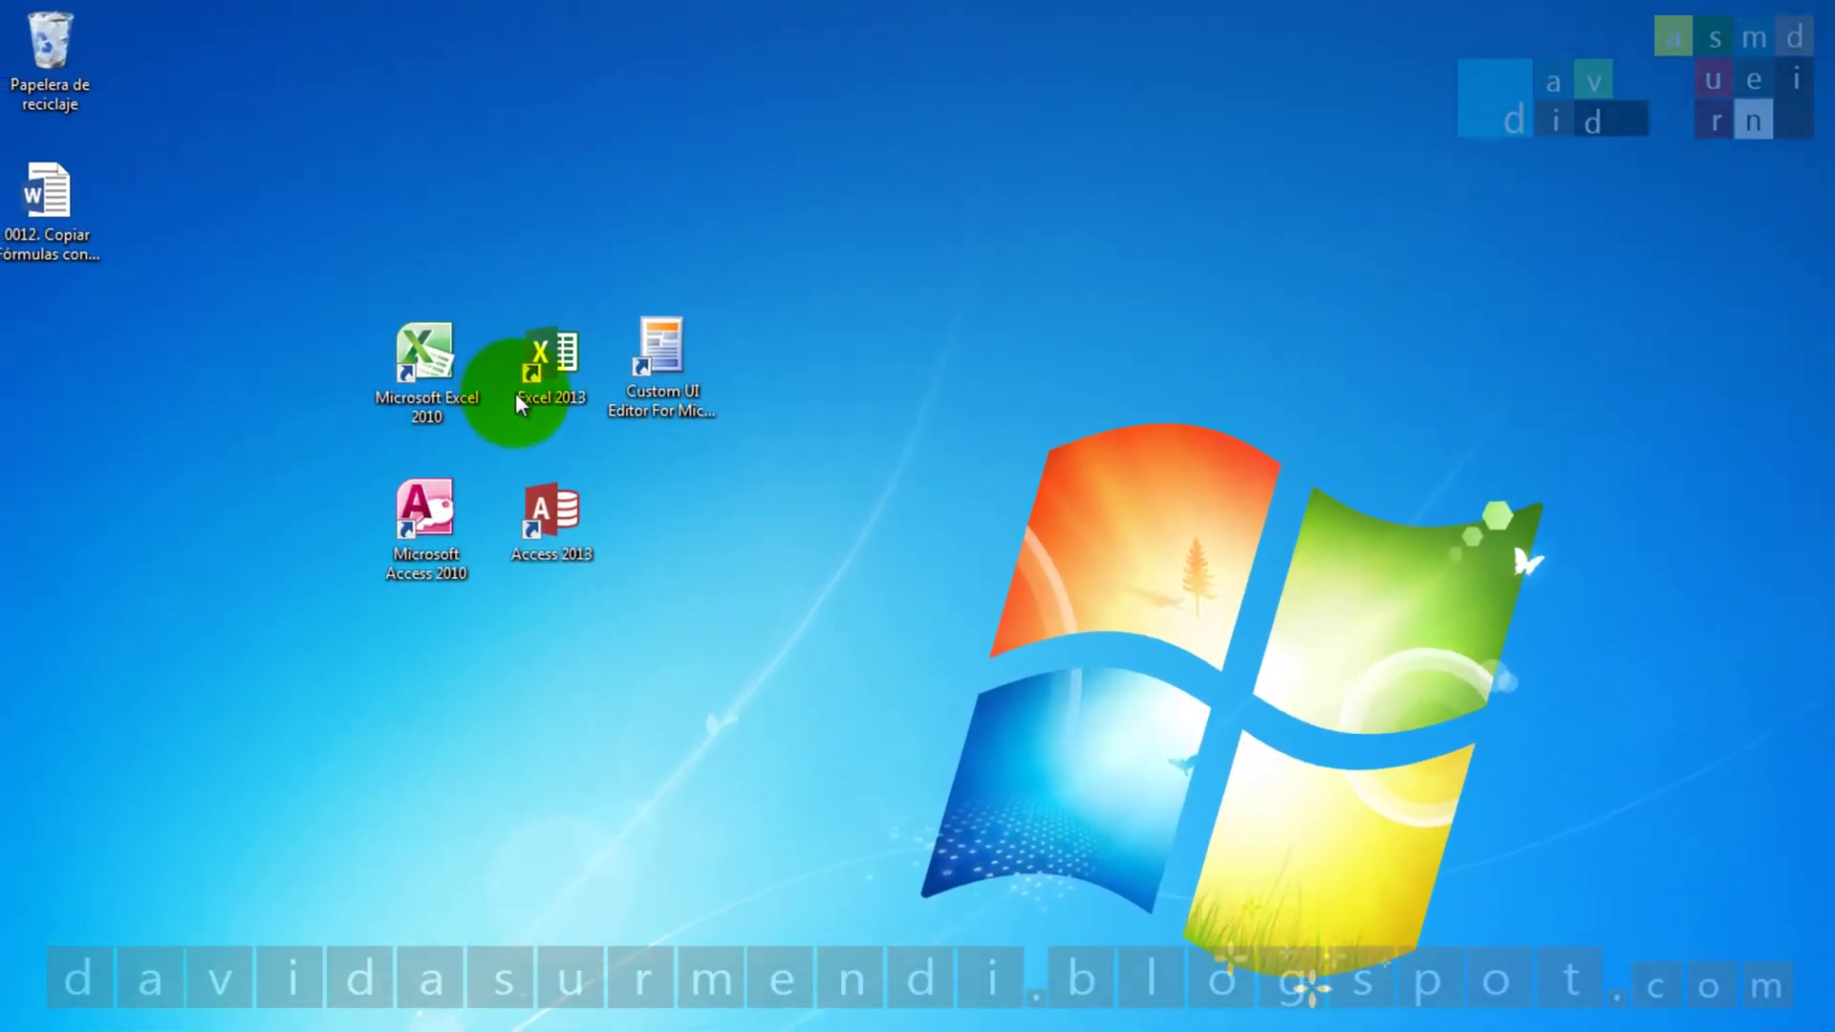
pyautogui.doubleClick(577, 375)
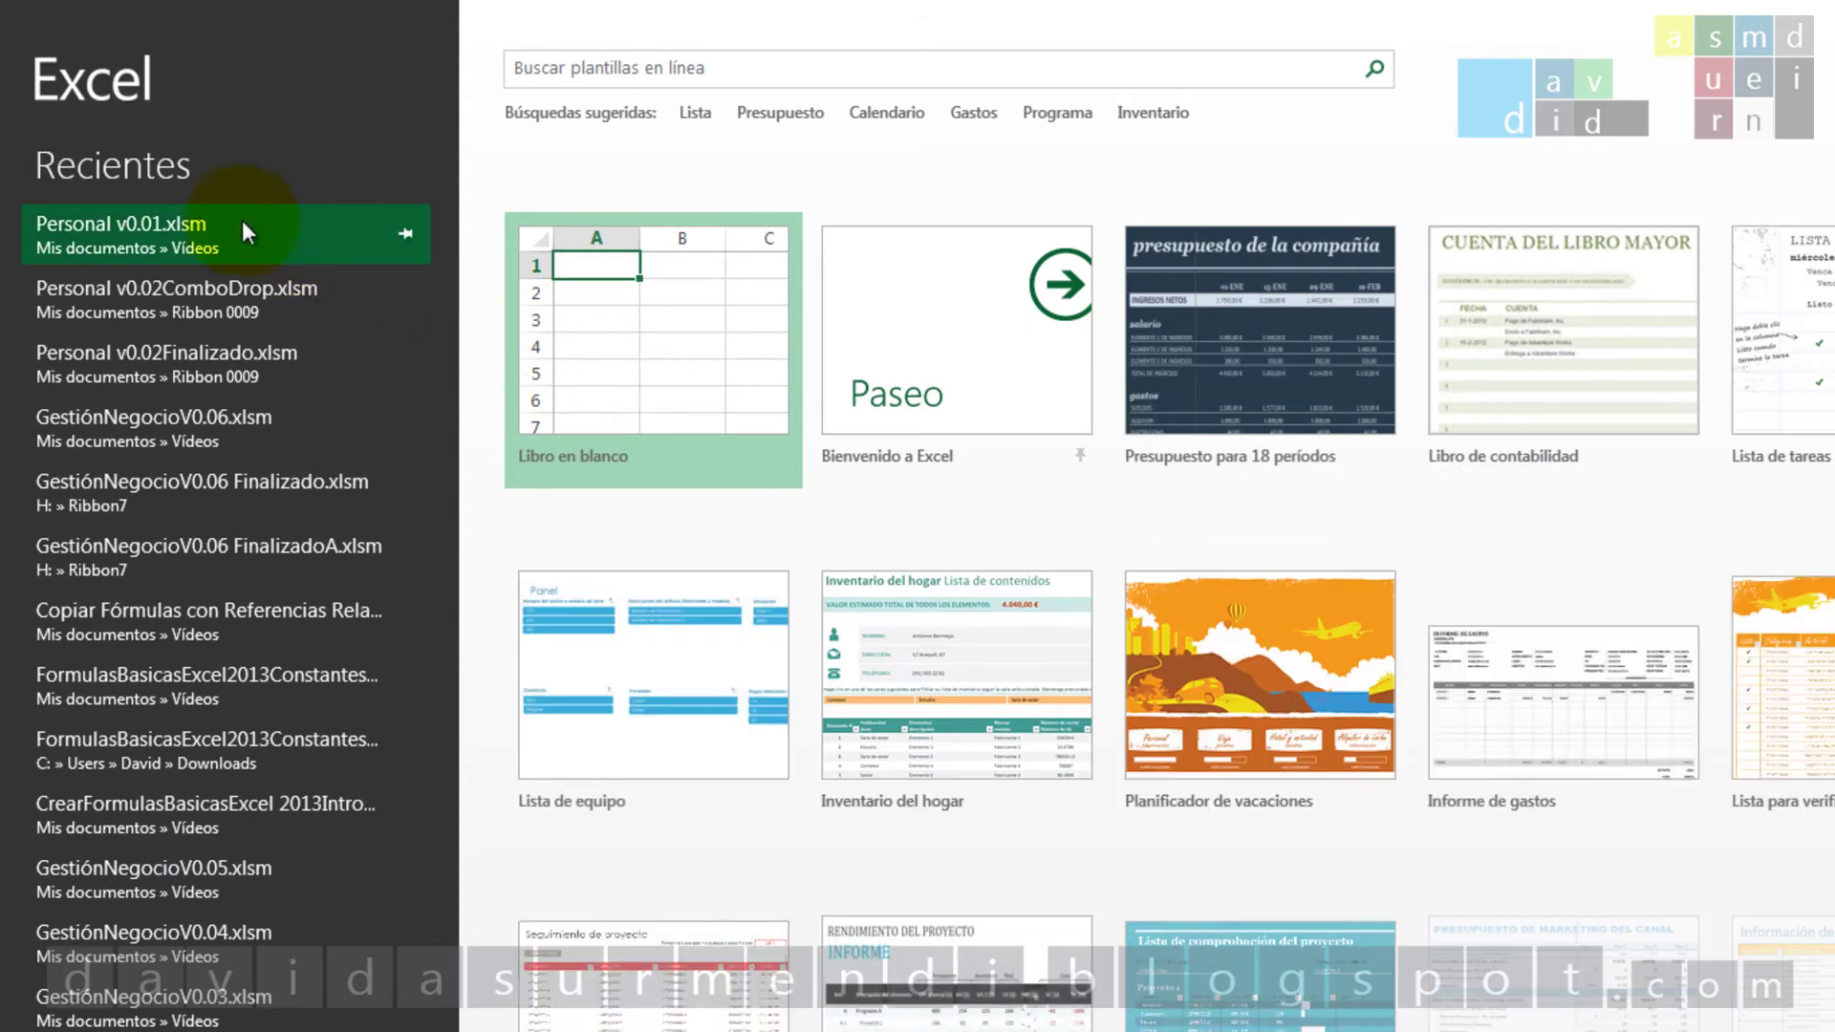
pyautogui.click(235, 222)
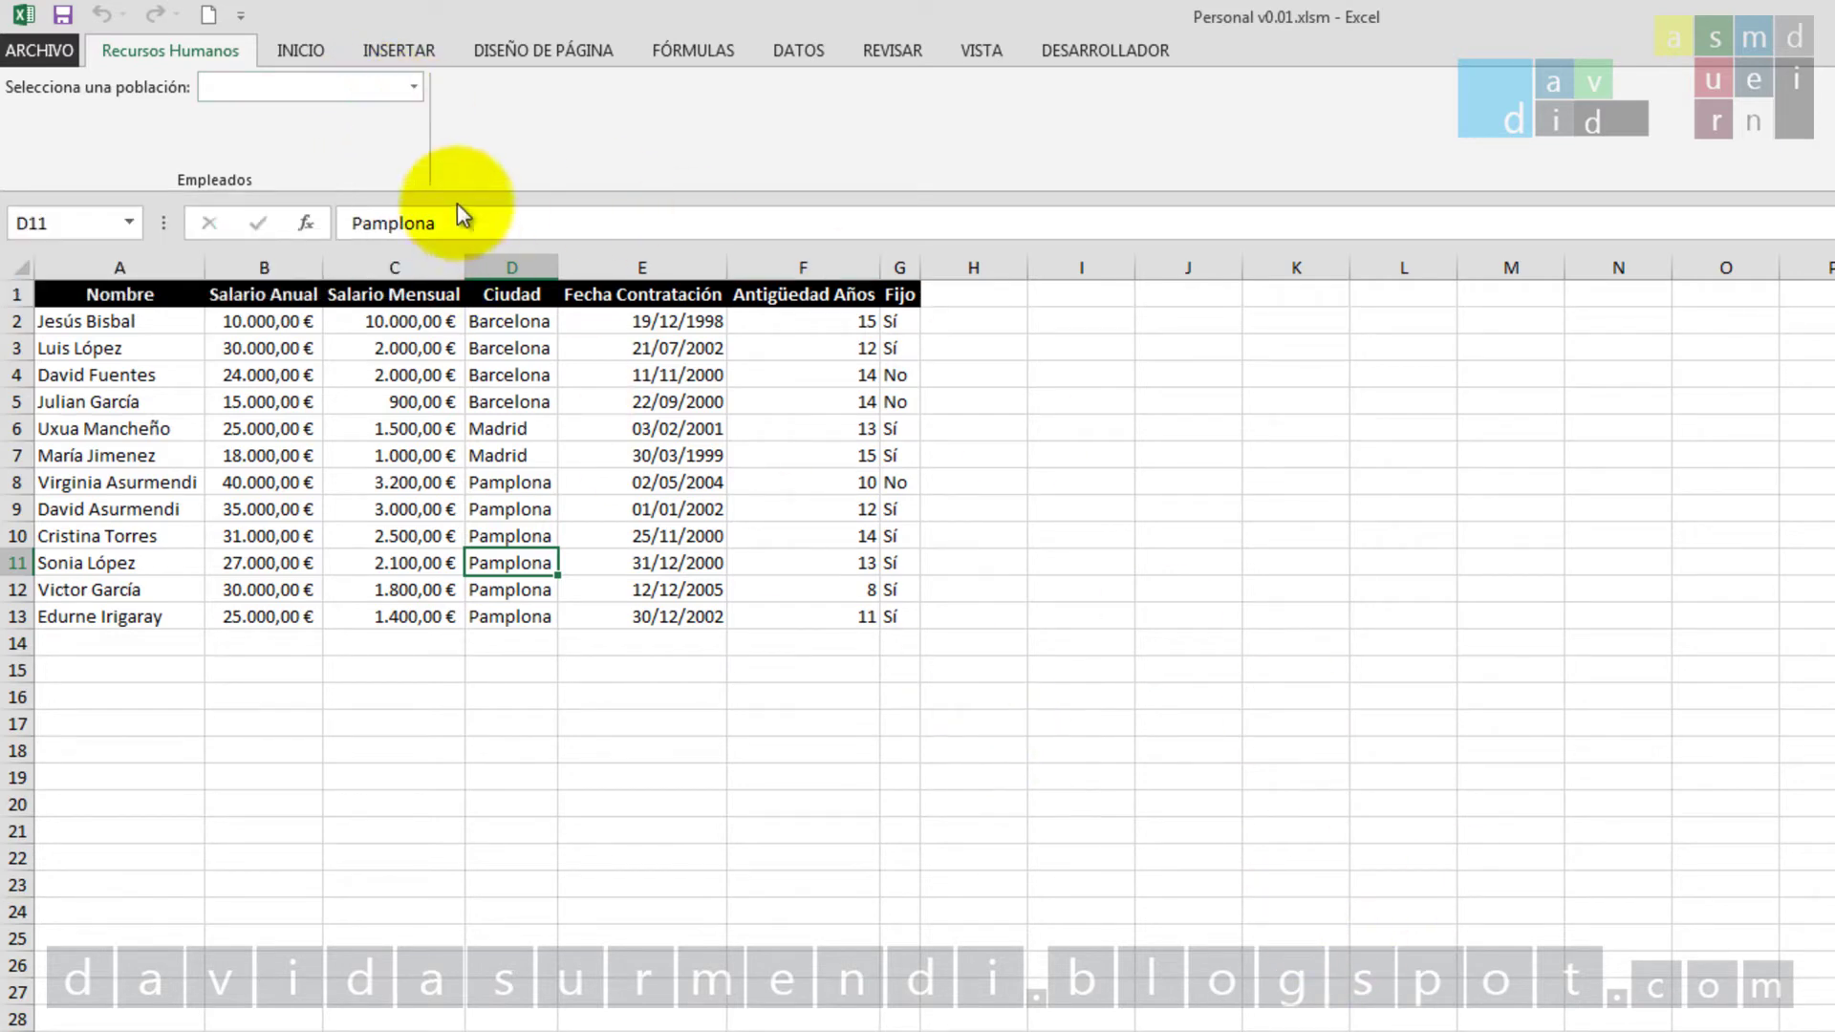
# Pick *--Todas las Poblaciones--* in the widened combo, then save, close Excel and relaunch the editor
pyautogui.click(413, 87)
pyautogui.click(407, 113)
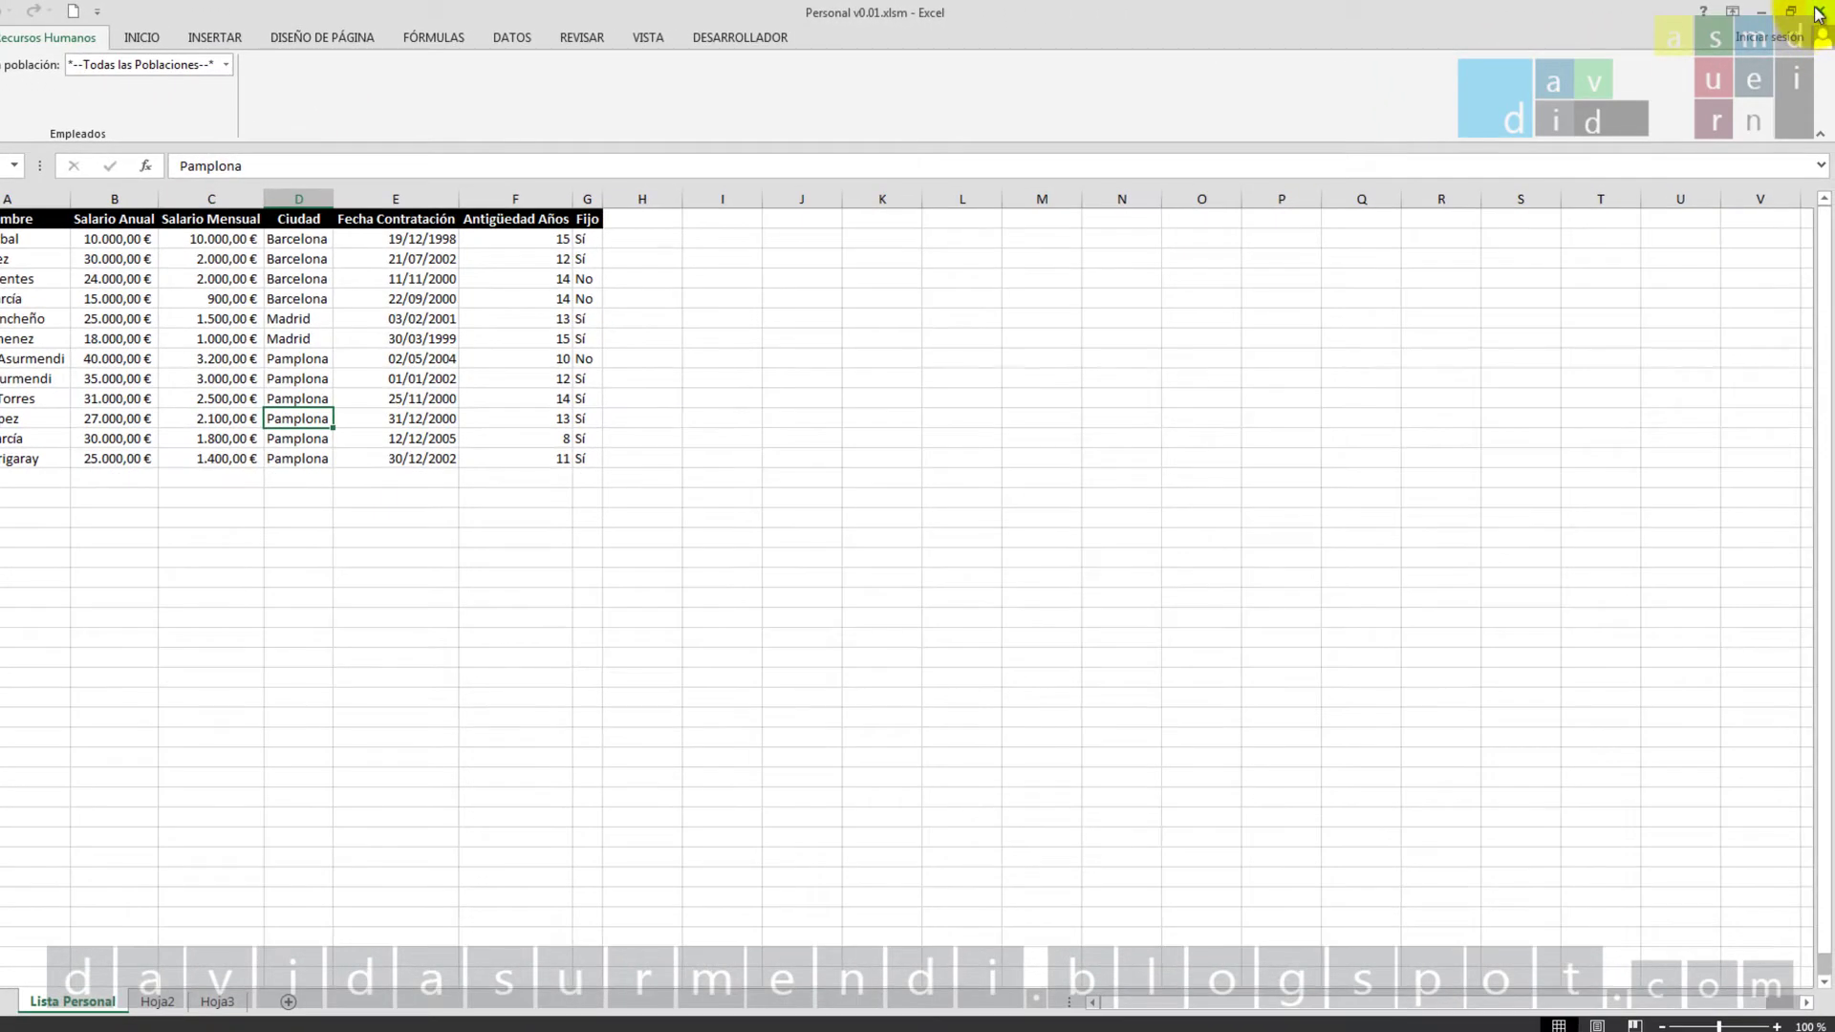
pyautogui.click(1819, 11)
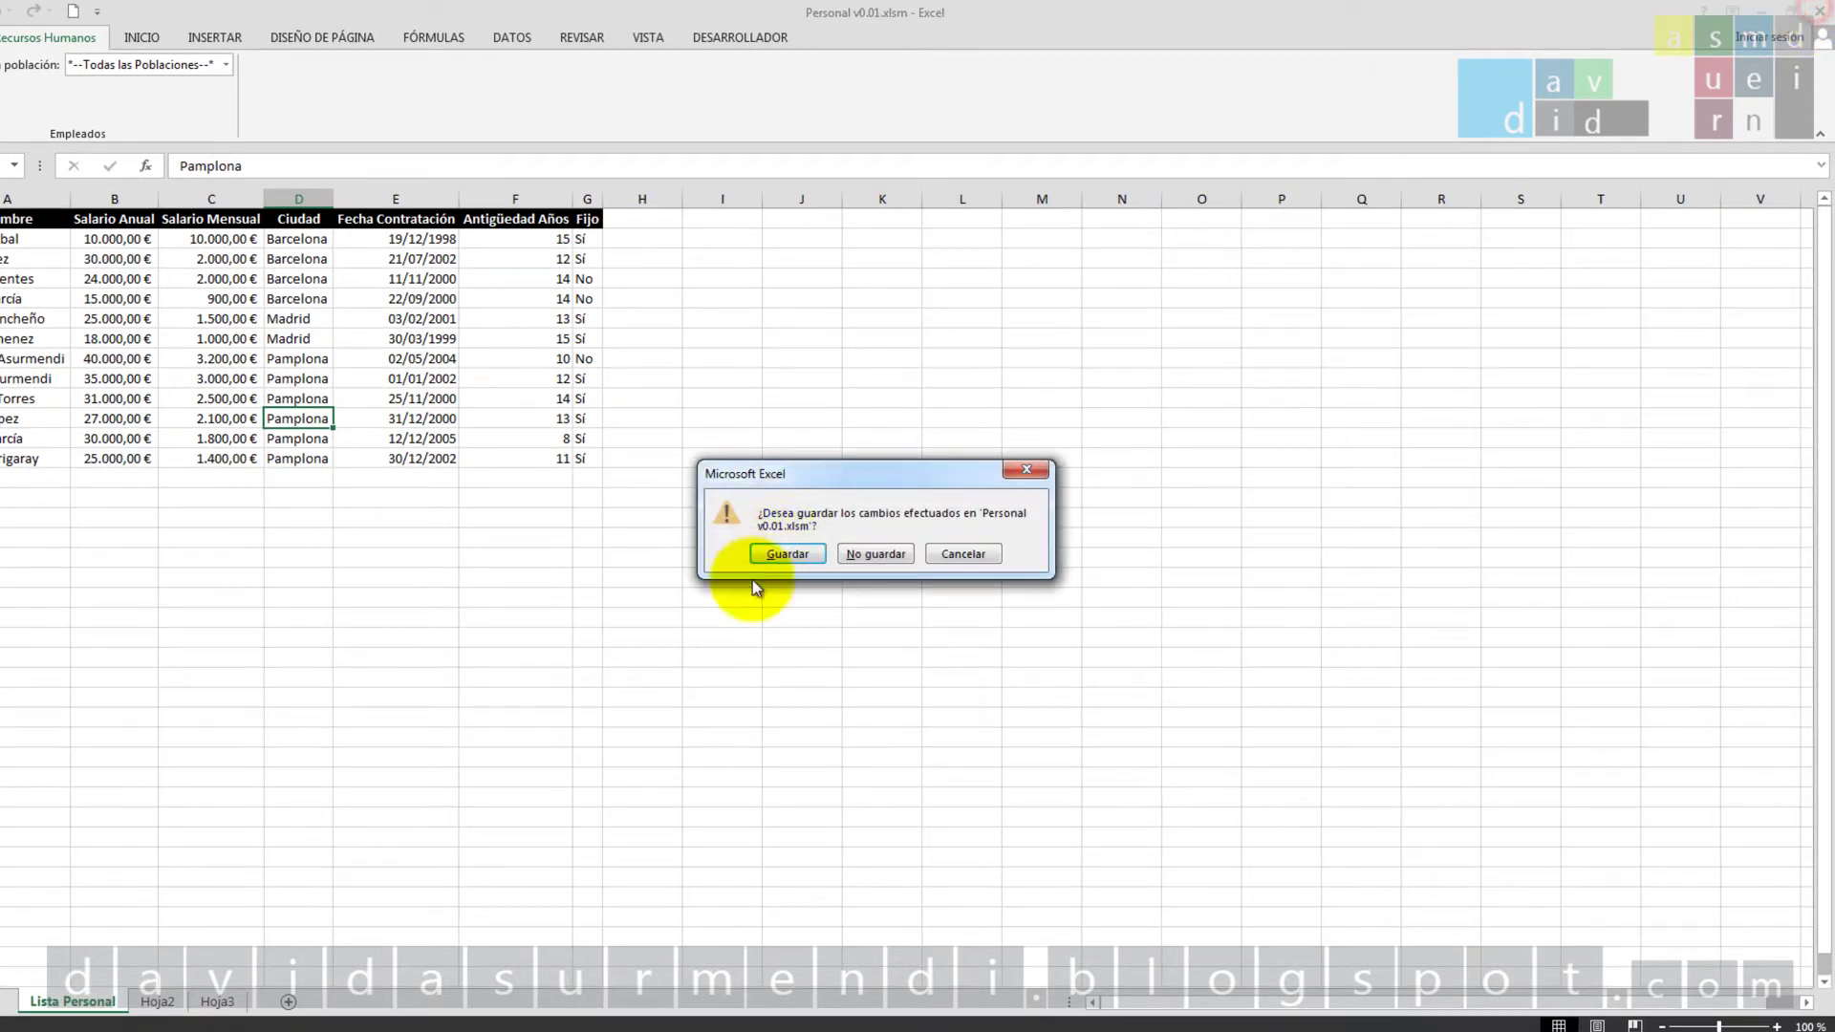
pyautogui.click(803, 556)
pyautogui.doubleClick(435, 277)
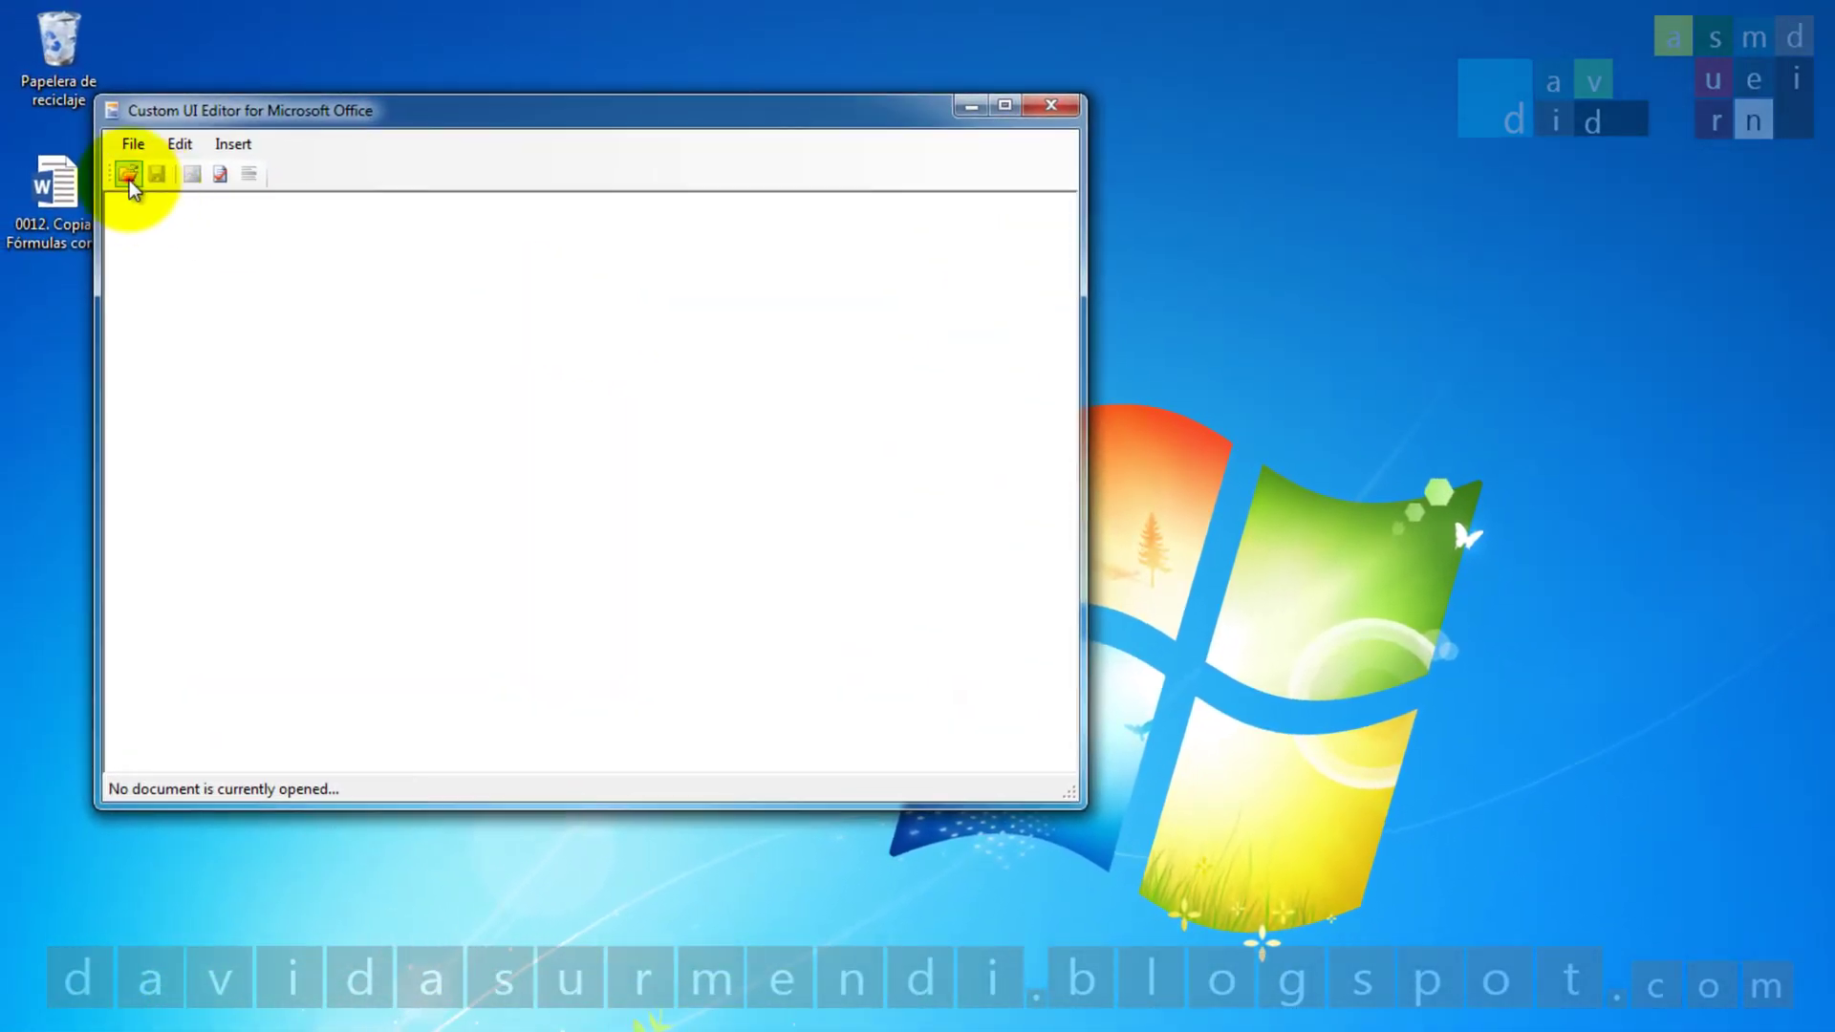
# Reopen Personal v0.01.xlsm maximized and replace the sizeString digits with 25 X characters
pyautogui.click(82, 160)
pyautogui.doubleClick(435, 367)
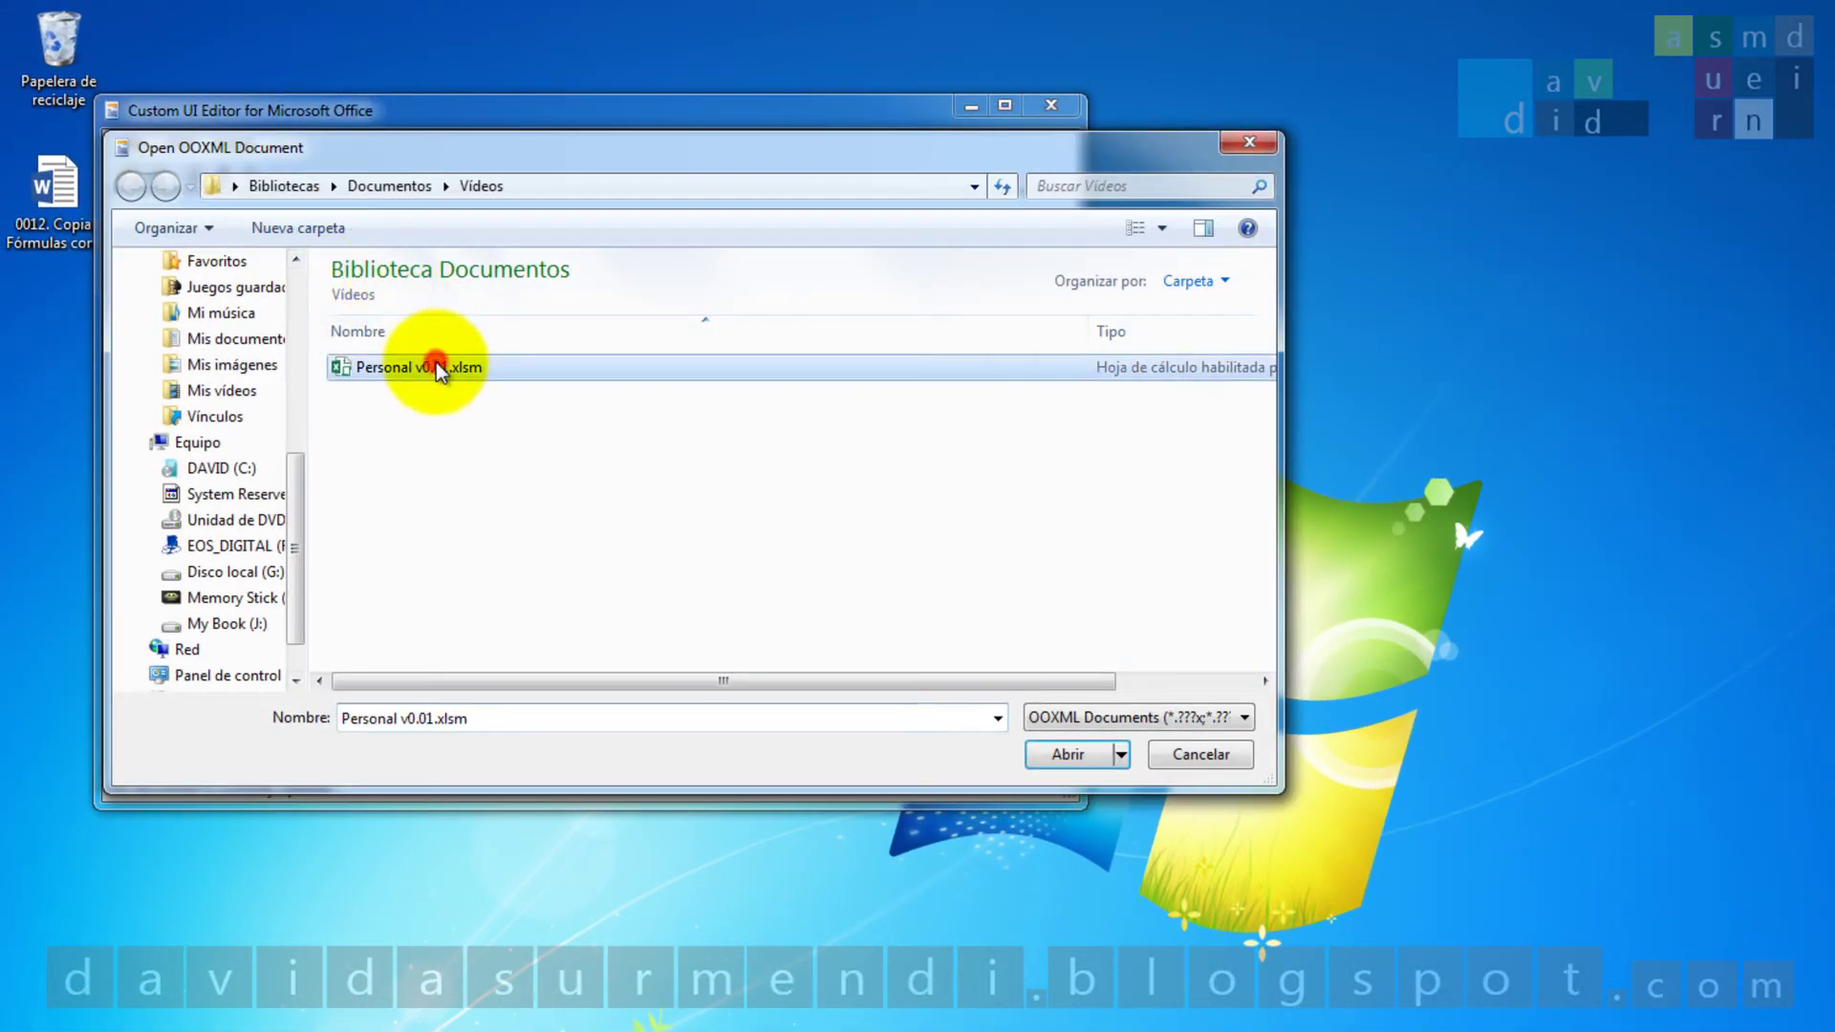
pyautogui.click(1003, 106)
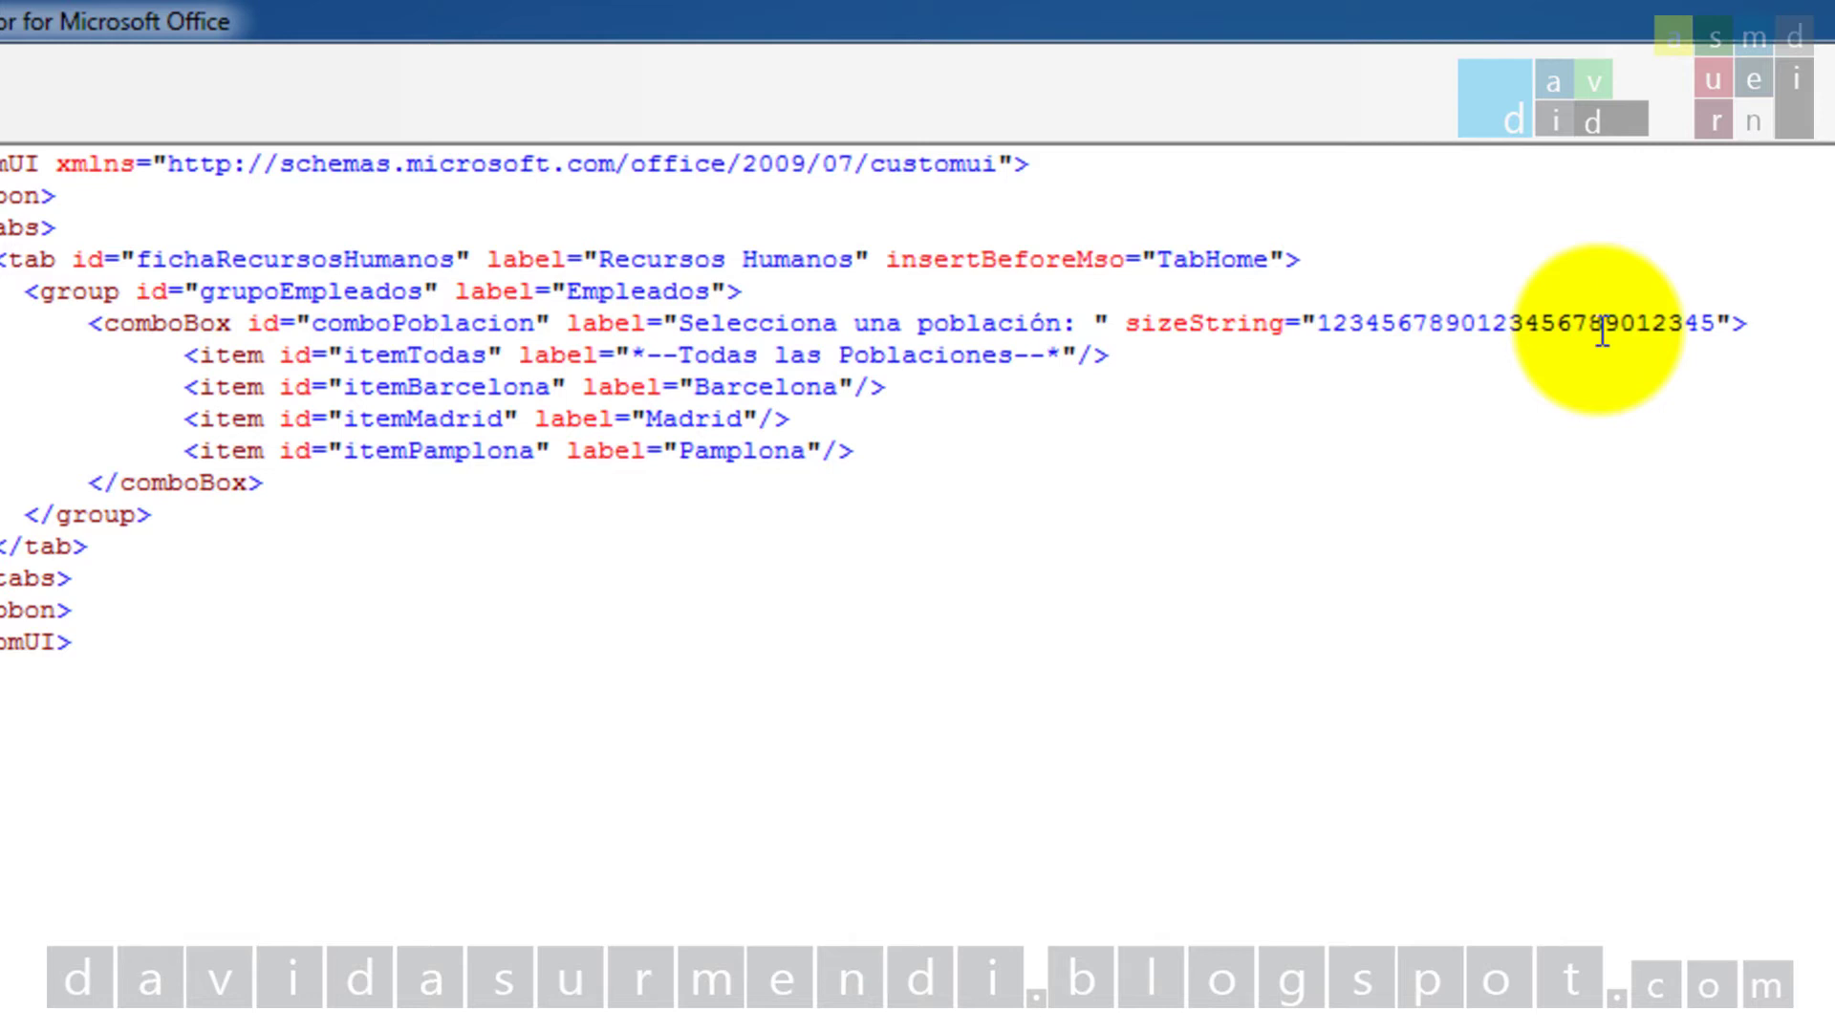
pyautogui.click(1718, 323)
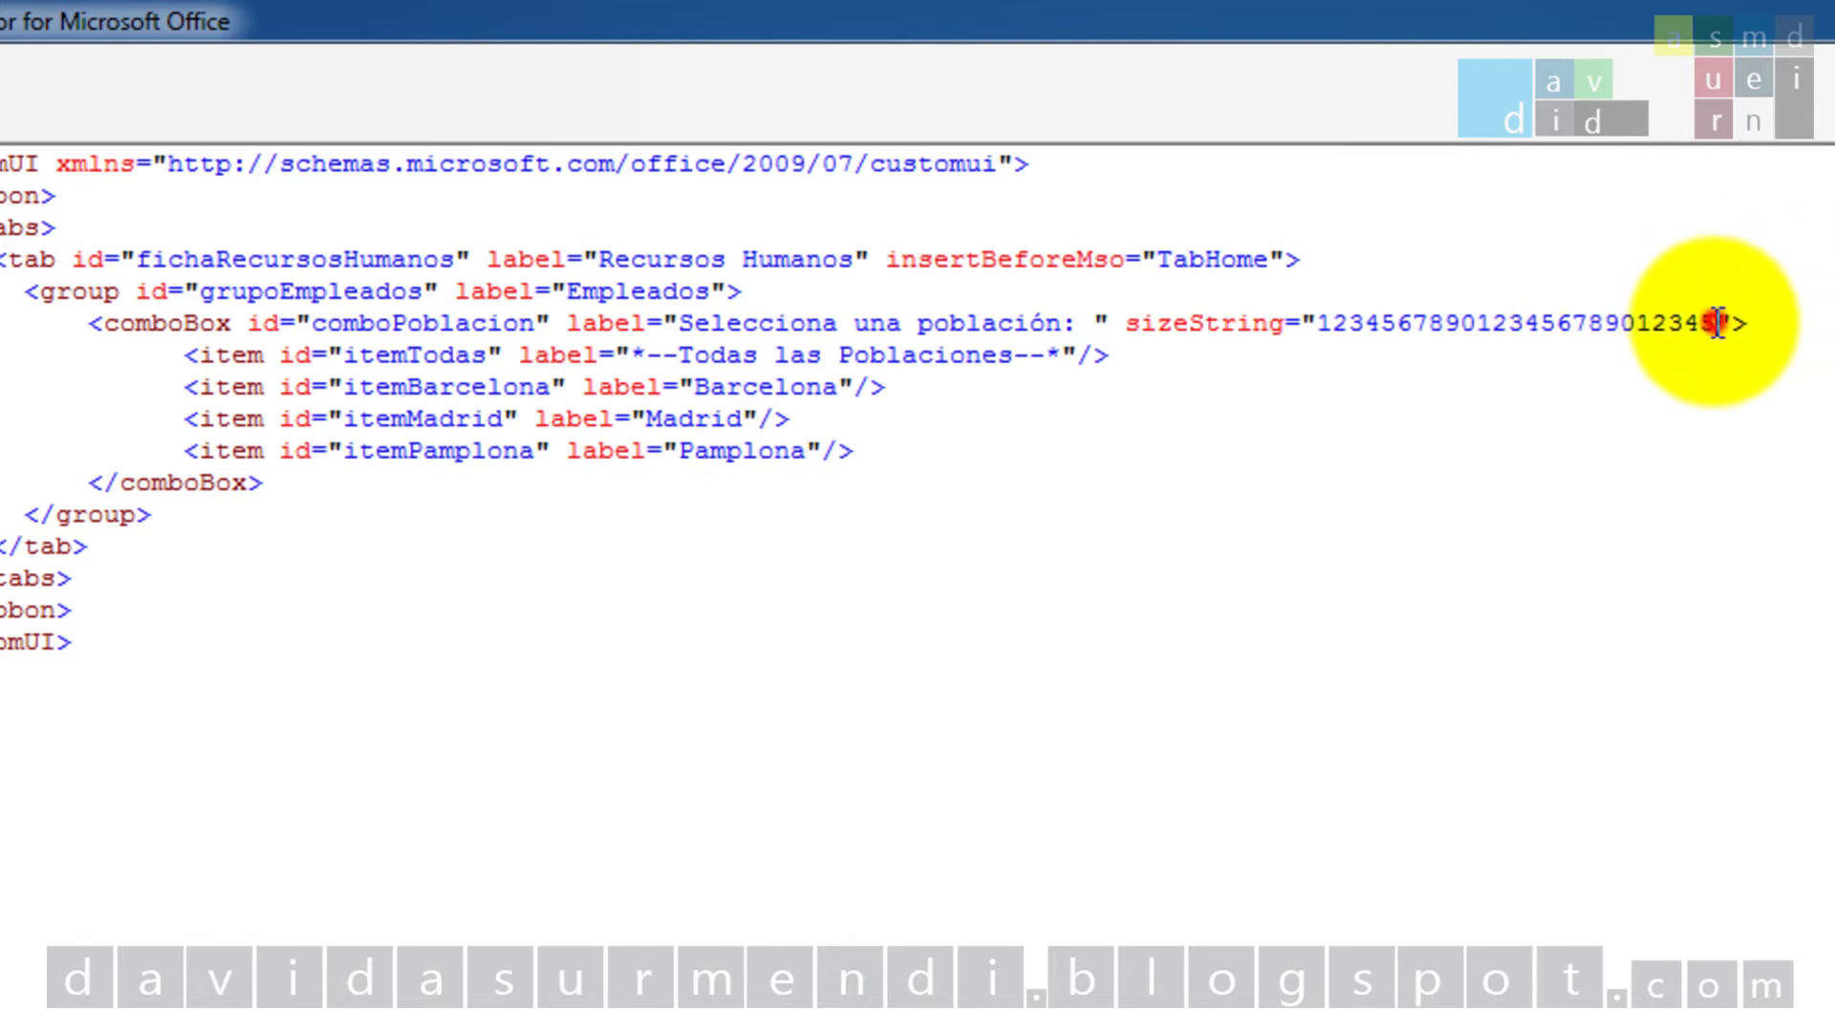
pyautogui.press('BackSpace')
pyautogui.press('BackSpace')
pyautogui.press('BackSpace')
pyautogui.press('BackSpace')
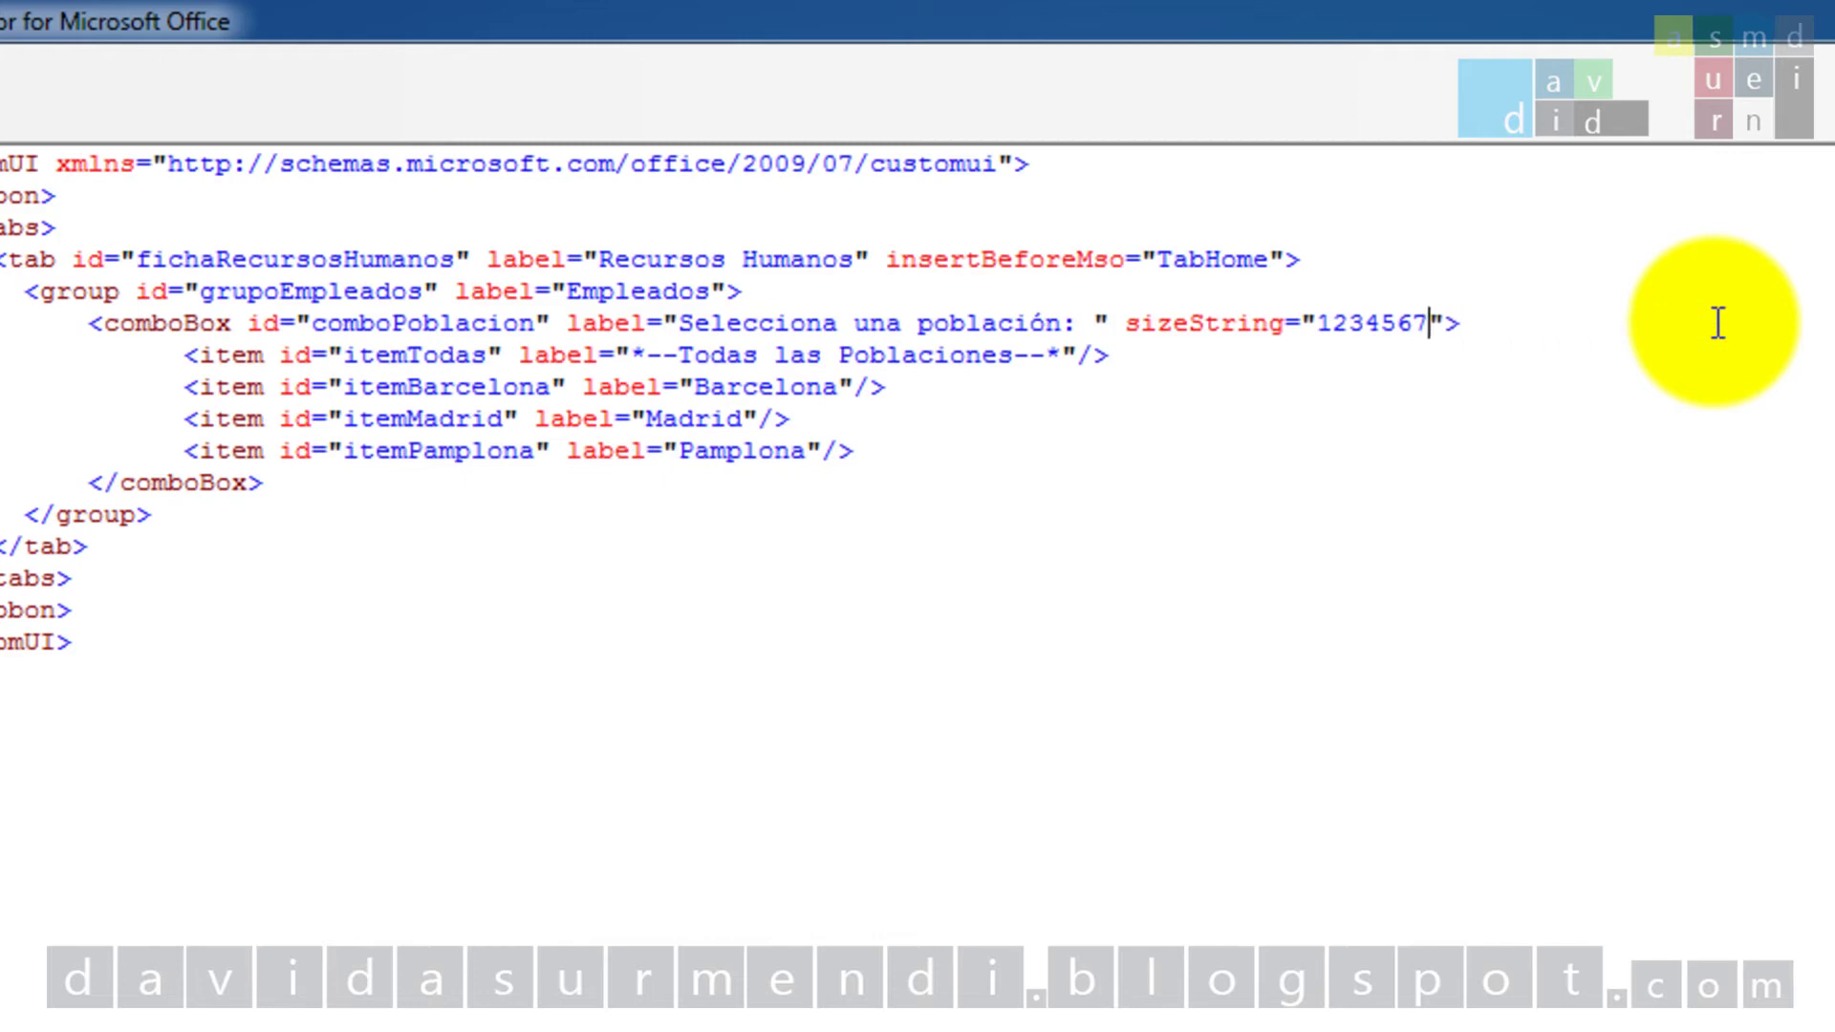
pyautogui.press('BackSpace')
pyautogui.press('BackSpace')
pyautogui.press('BackSpace')
pyautogui.press('BackSpace')
pyautogui.press('BackSpace')
pyautogui.press('BackSpace')
pyautogui.press('BackSpace')
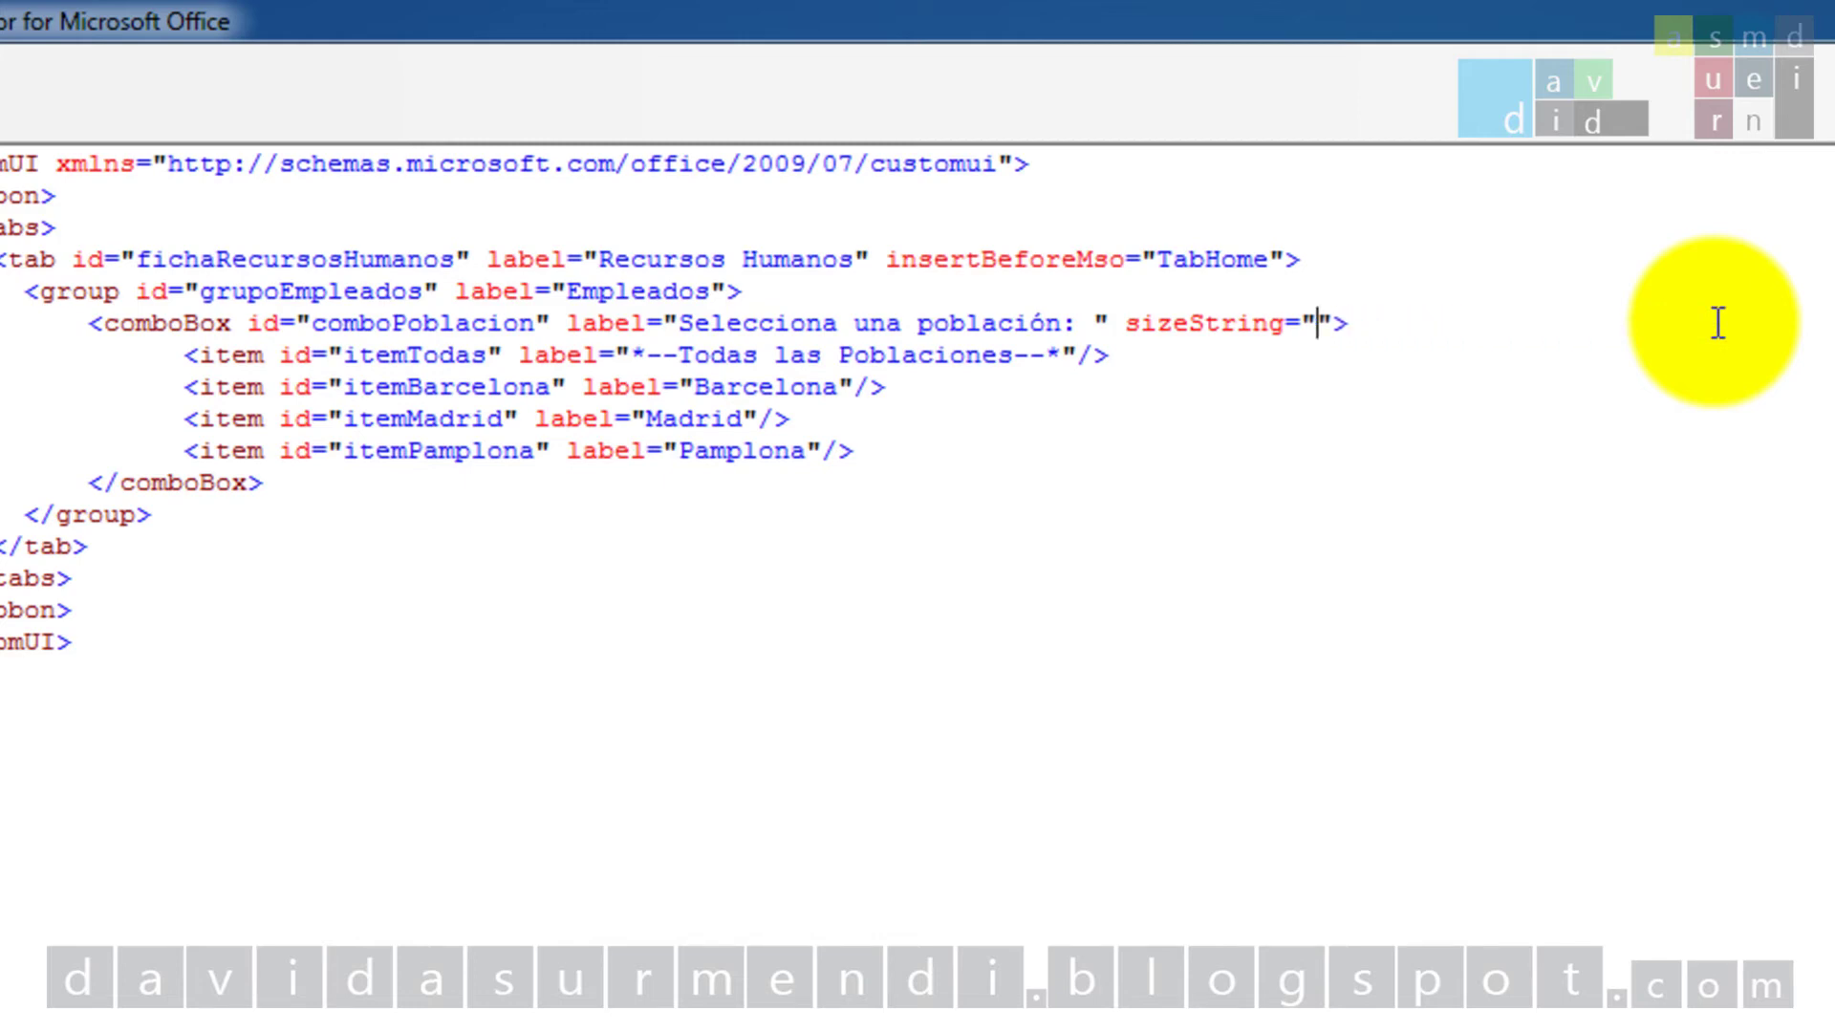
pyautogui.write('XXXXXXXX')
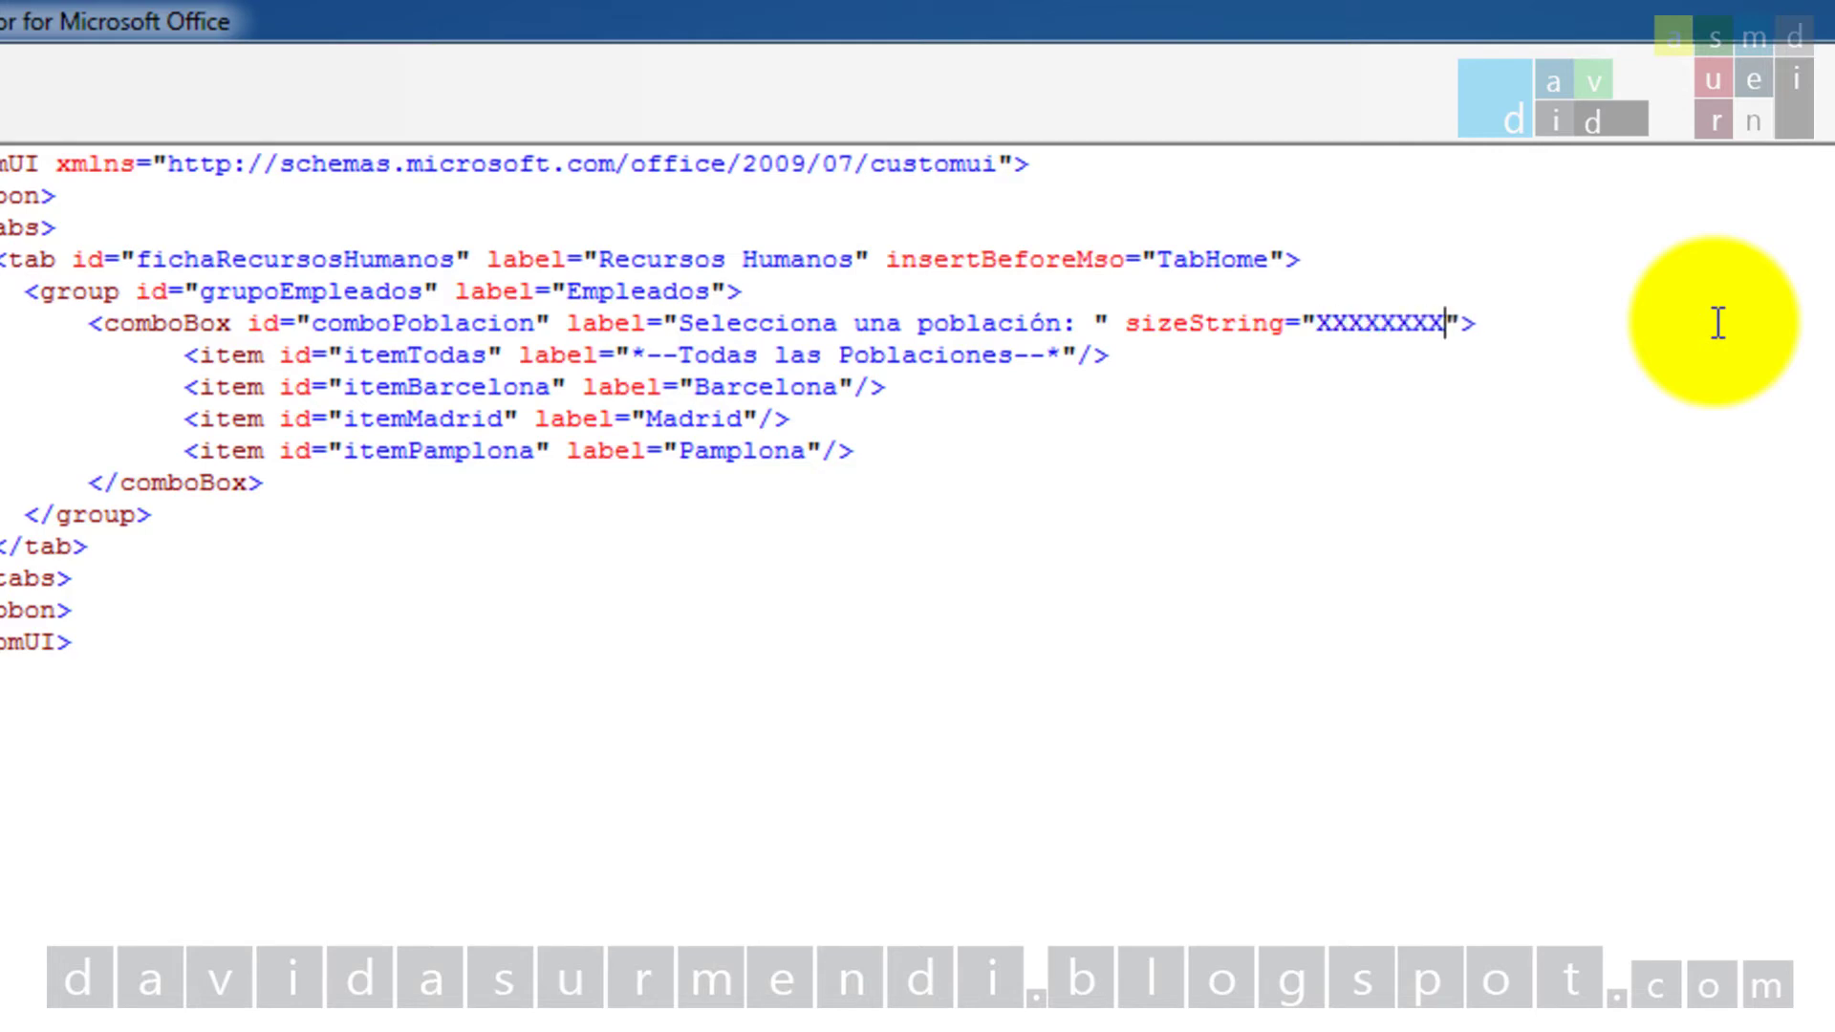
pyautogui.write('XXXXXXXXXXXXXXXXX')
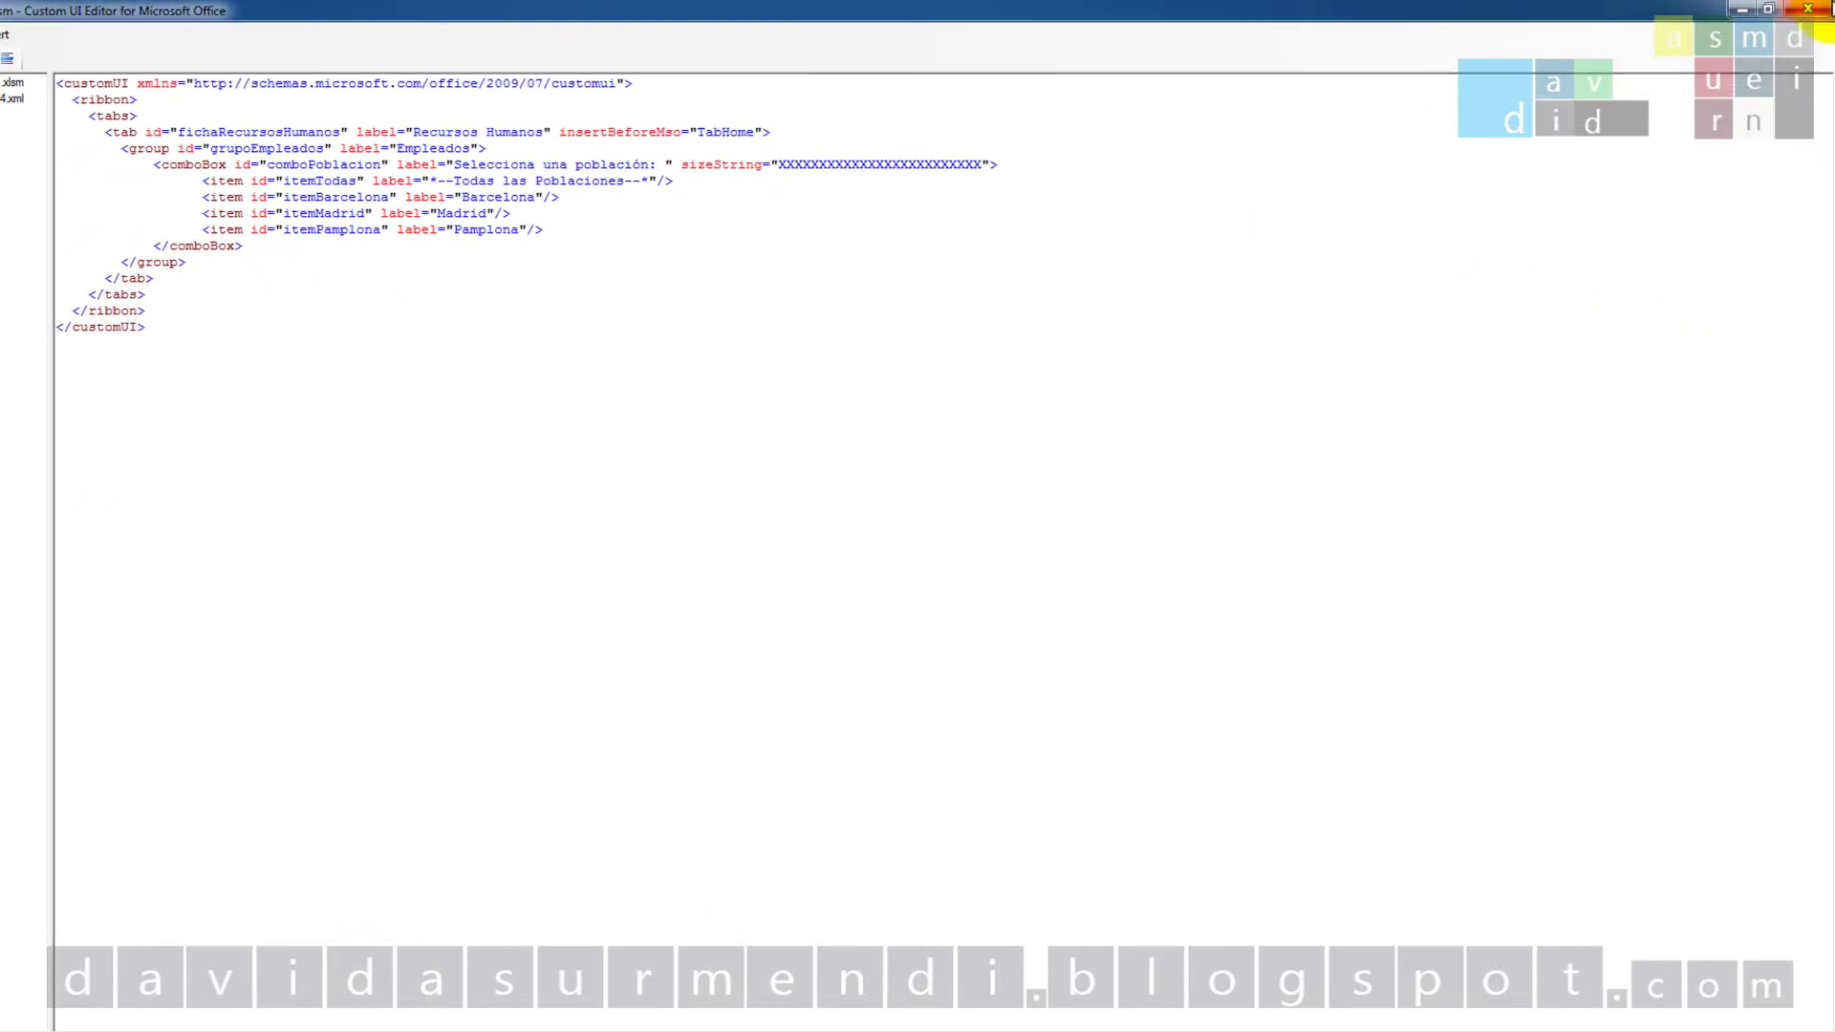
# Save the XML, reopen Personal v0.01.xlsm in Excel, and choose *--Todas las Poblaciones--* in the combo
pyautogui.click(1808, 8)
pyautogui.click(780, 614)
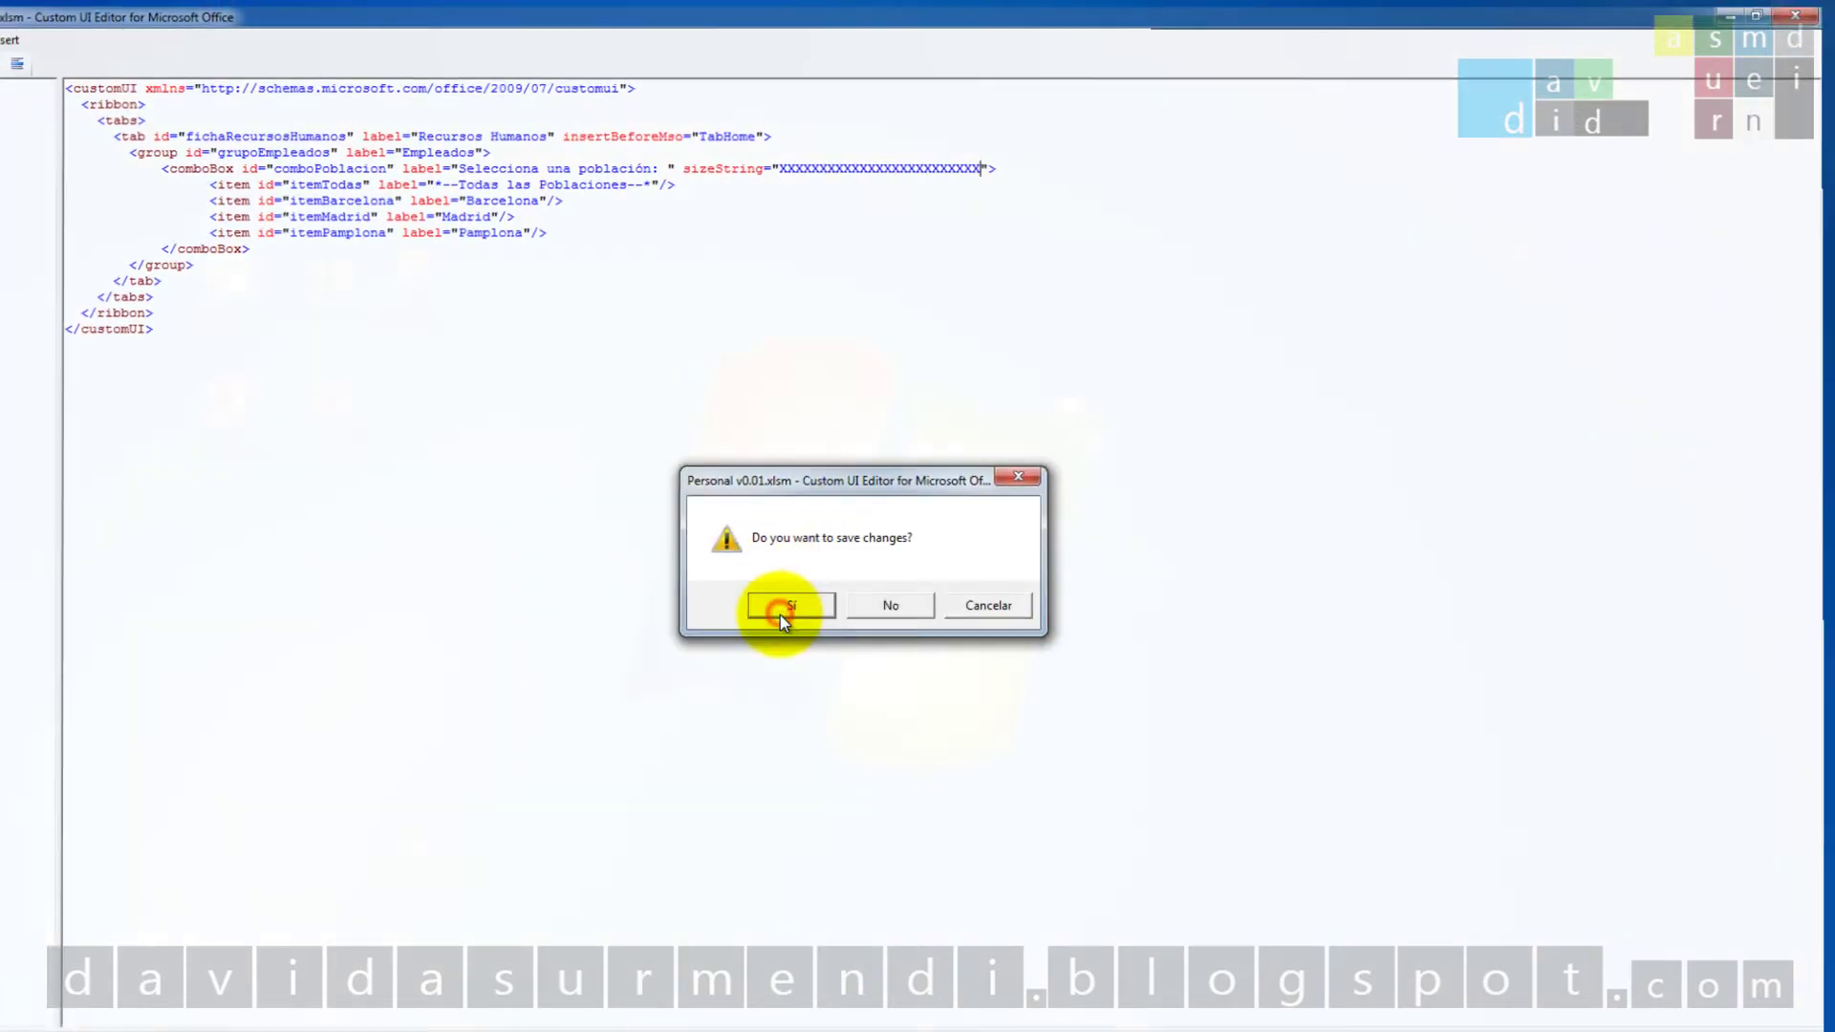
pyautogui.doubleClick(571, 362)
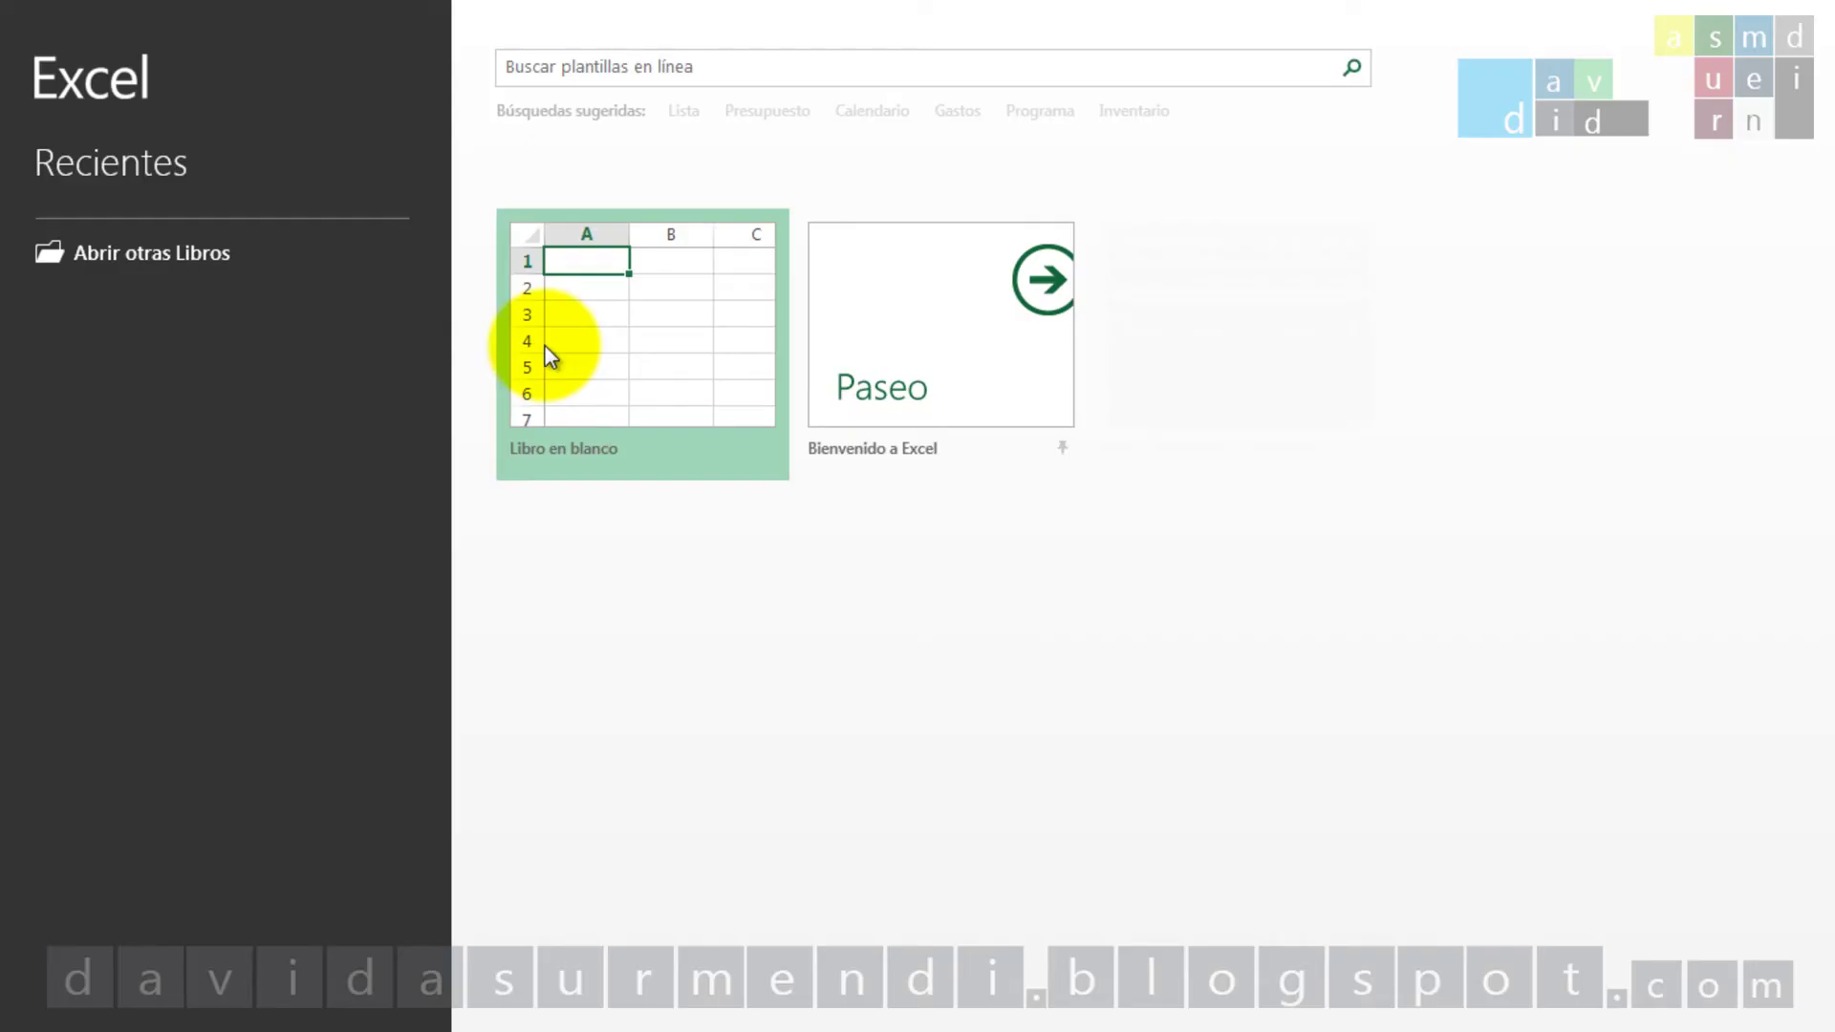
pyautogui.click(162, 239)
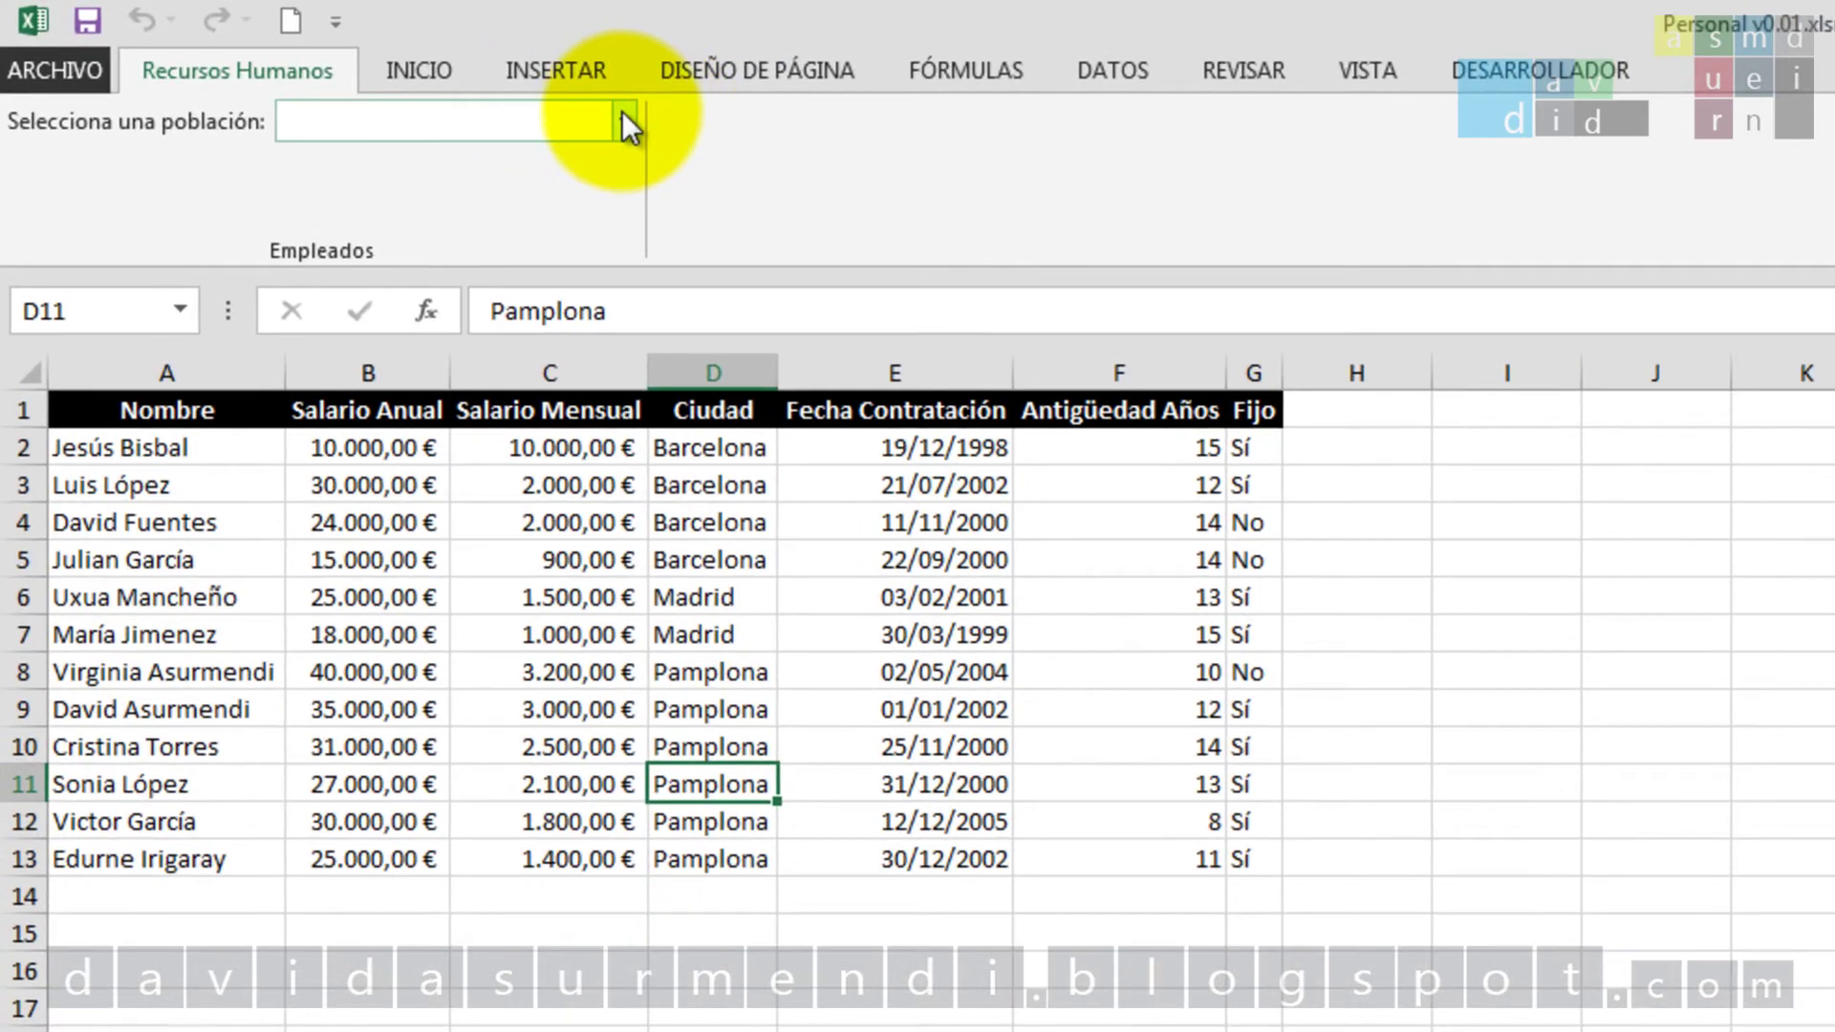
pyautogui.click(623, 119)
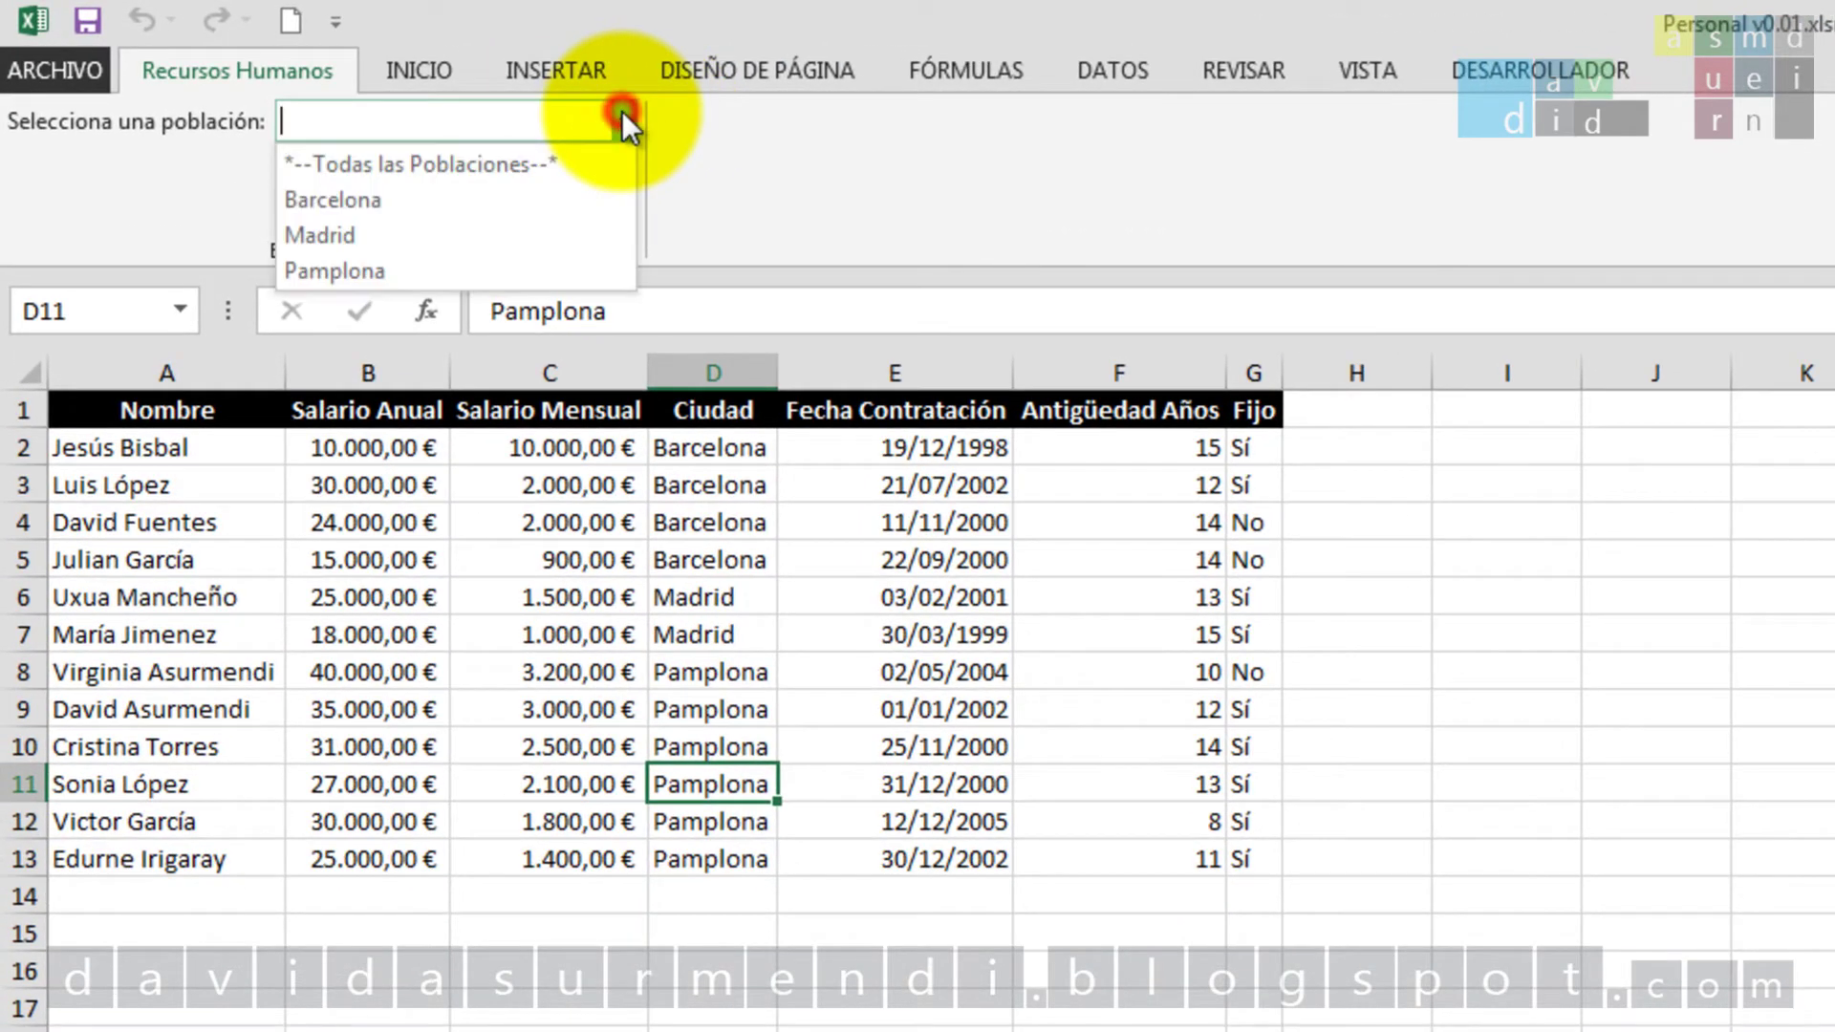
pyautogui.click(577, 155)
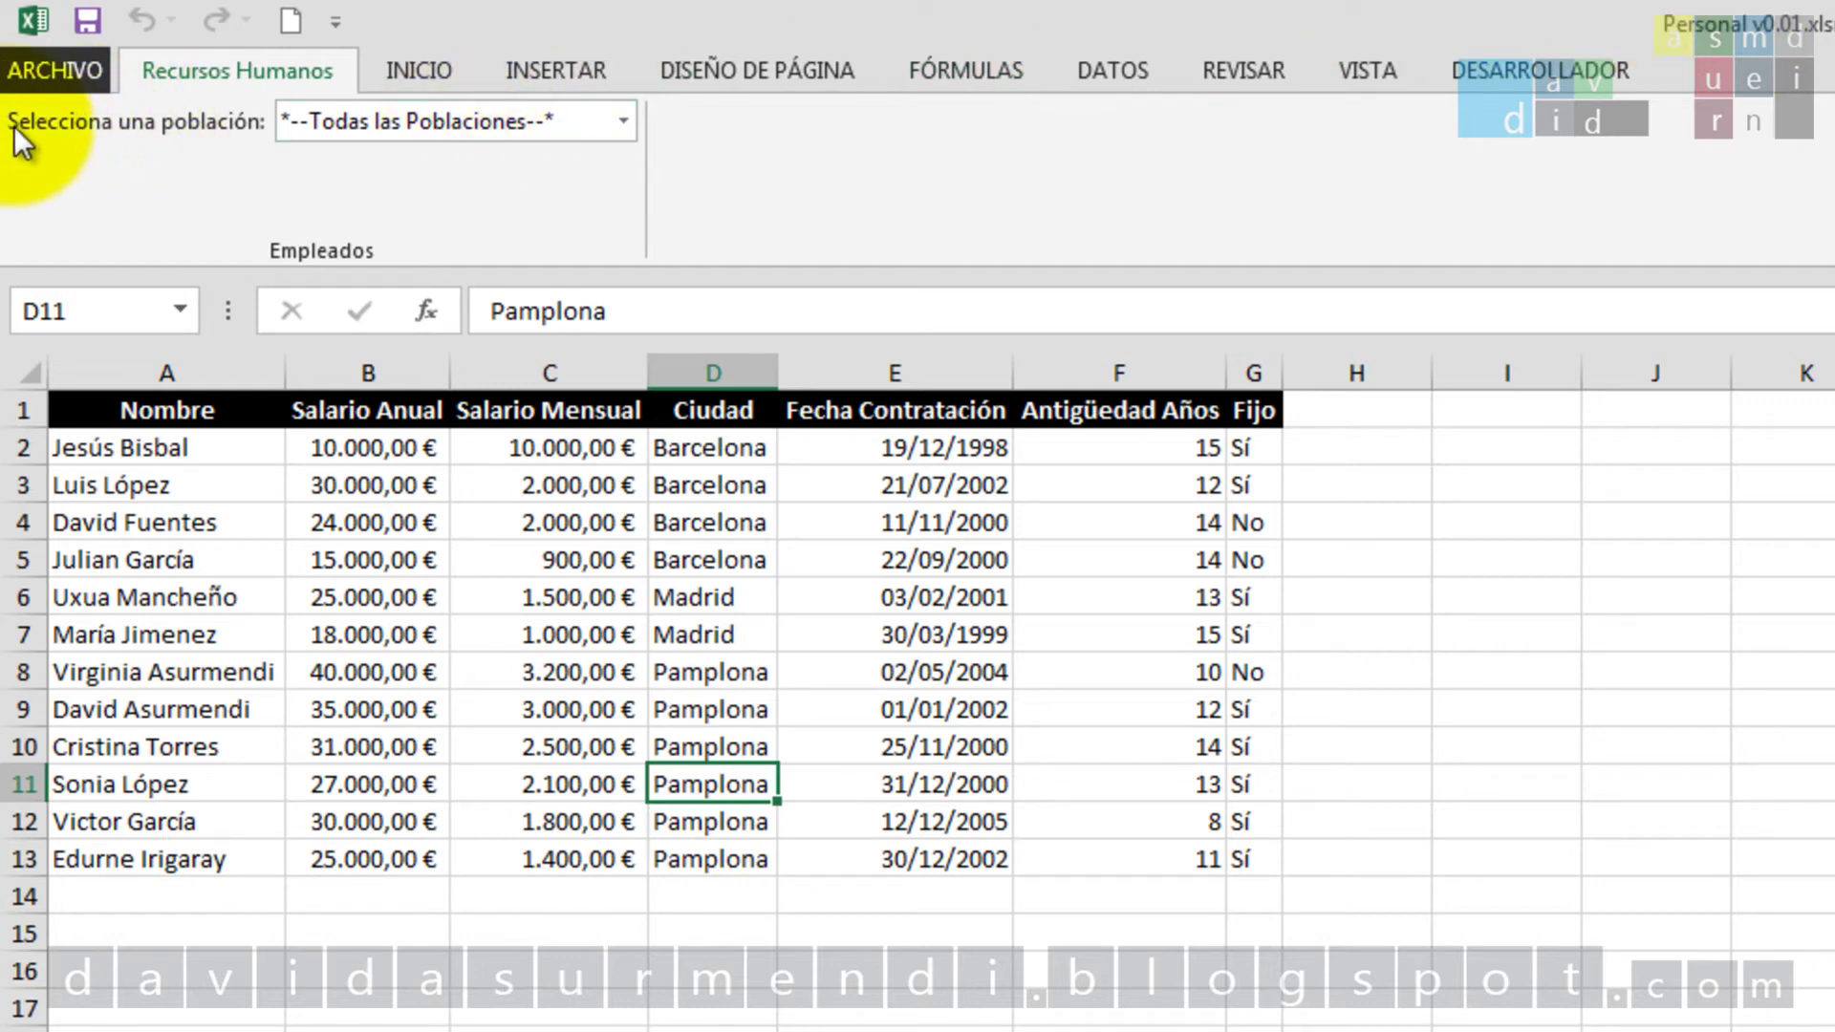
pyautogui.click(807, 67)
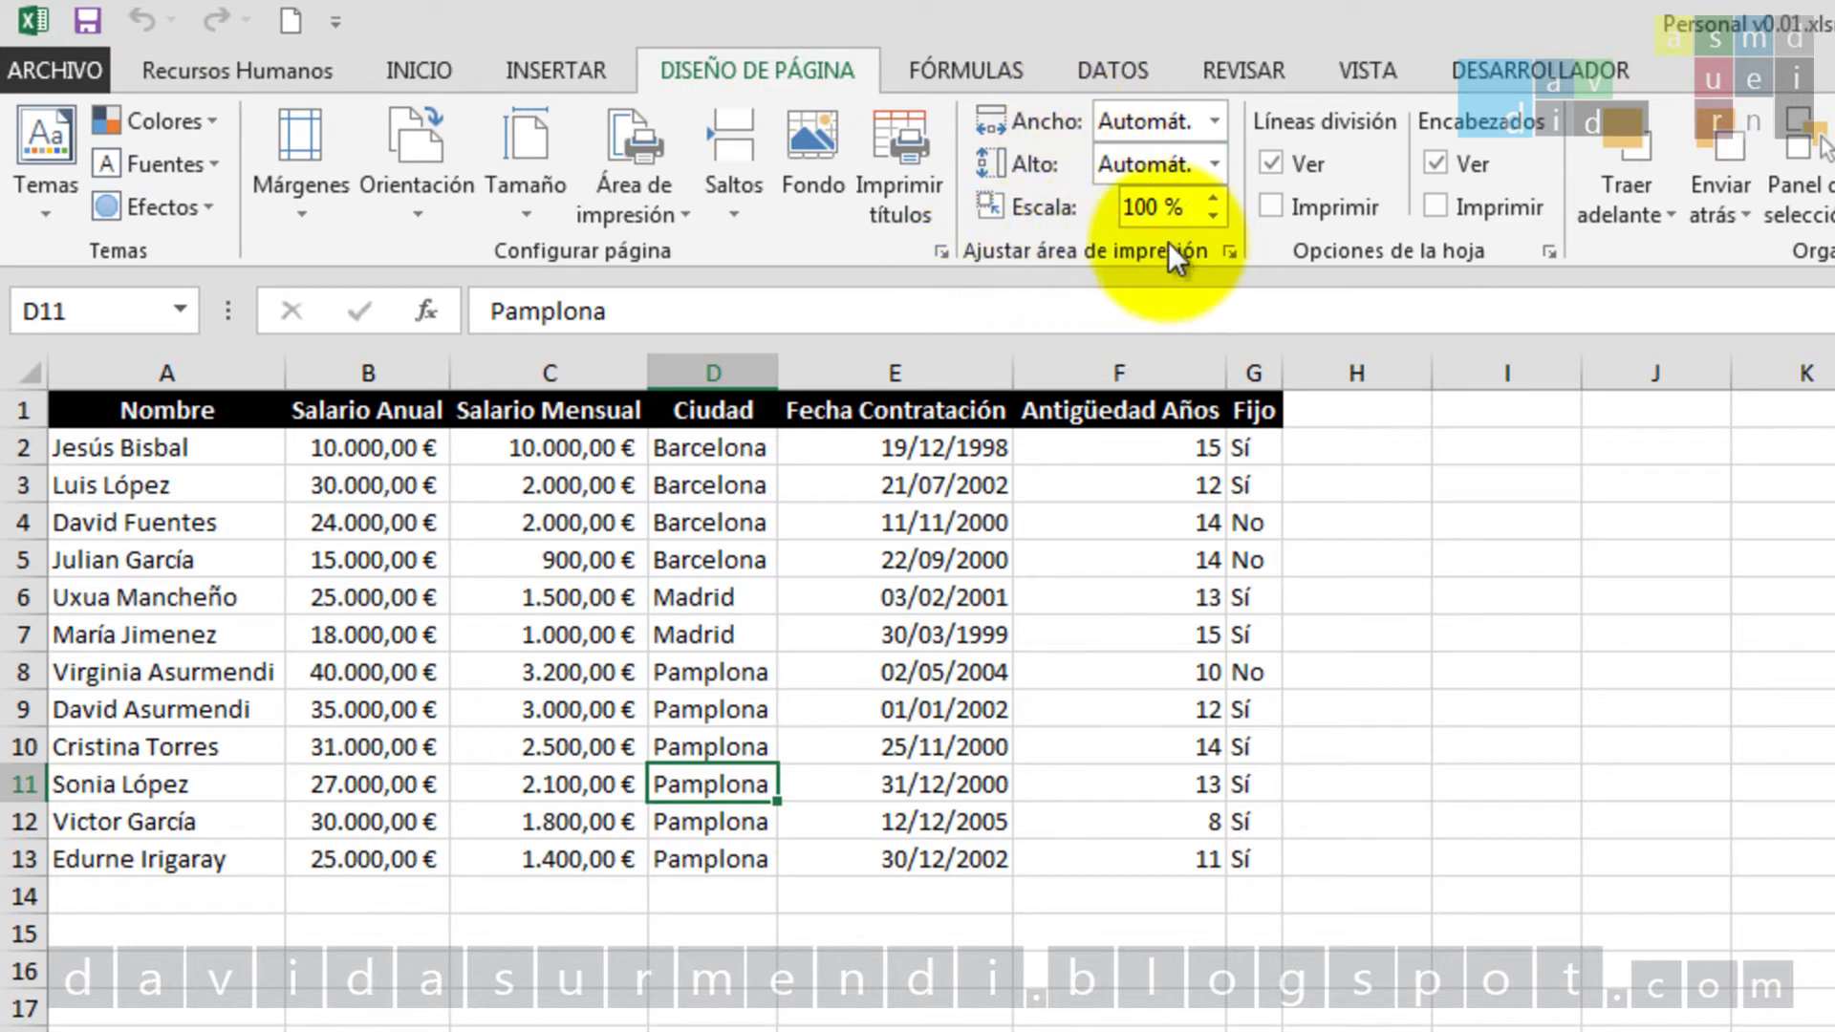
pyautogui.click(1214, 119)
pyautogui.click(1214, 119)
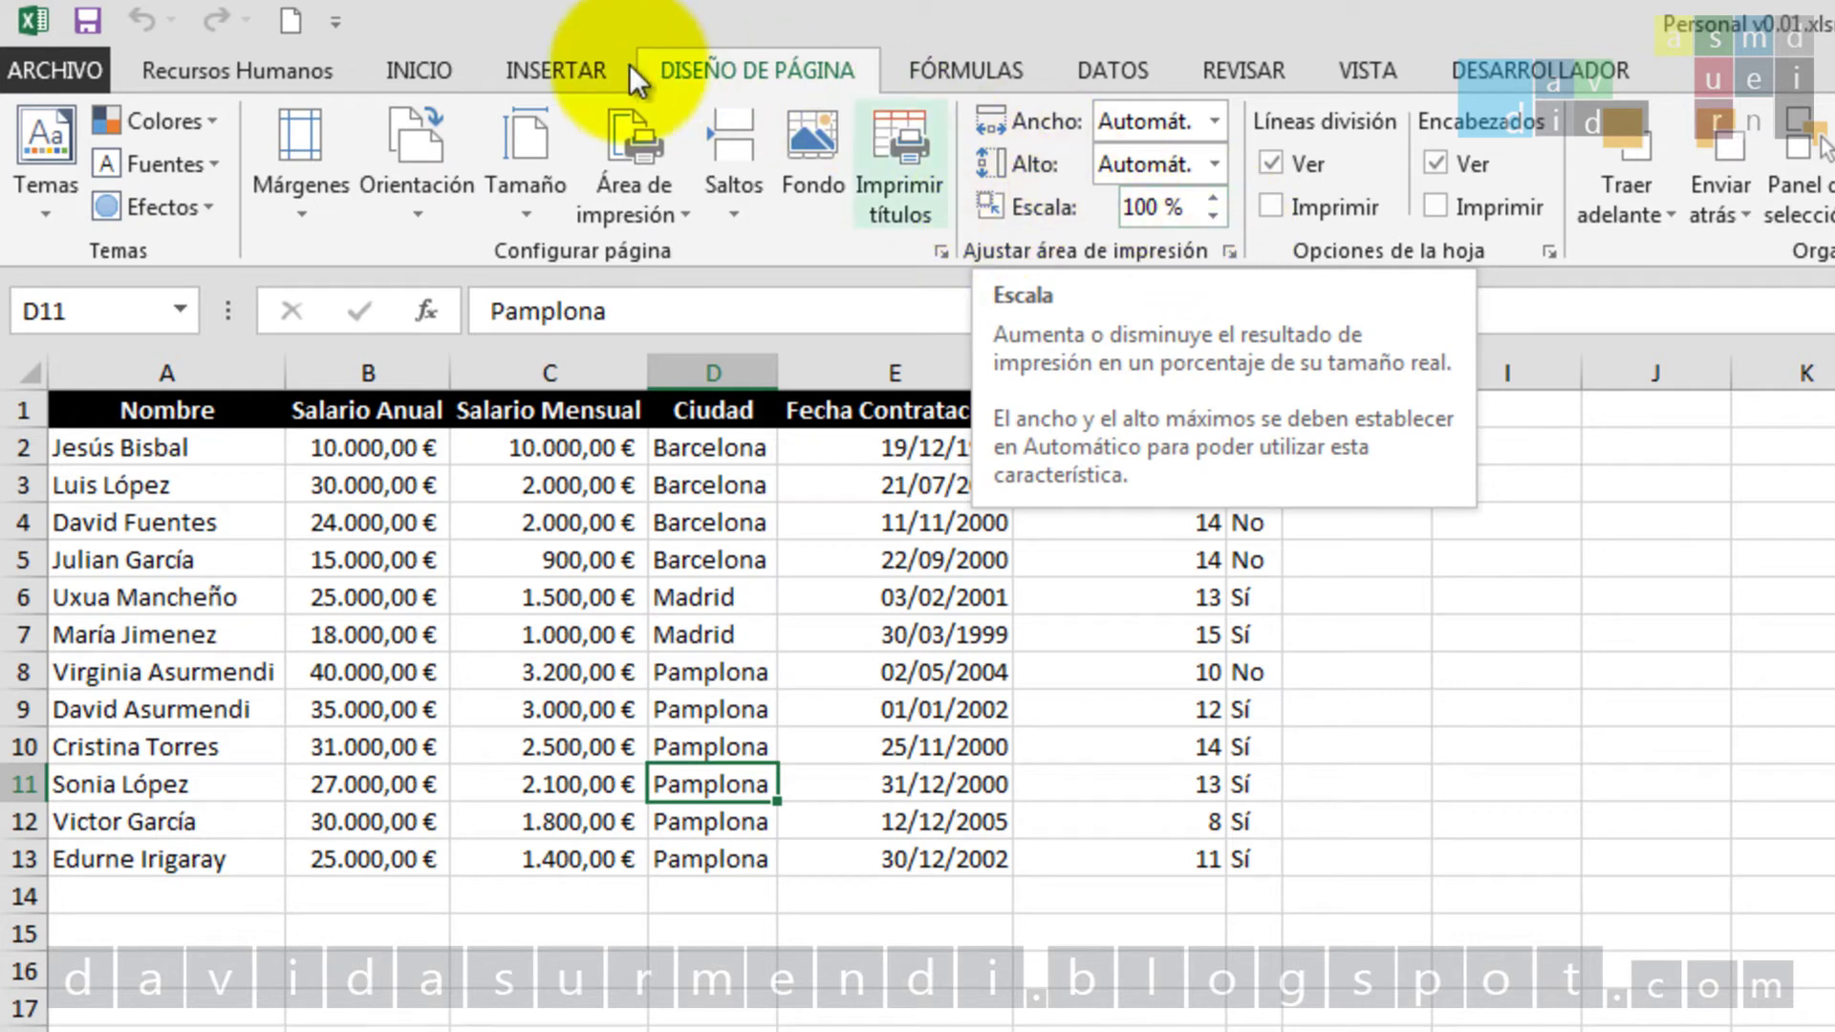
pyautogui.click(406, 66)
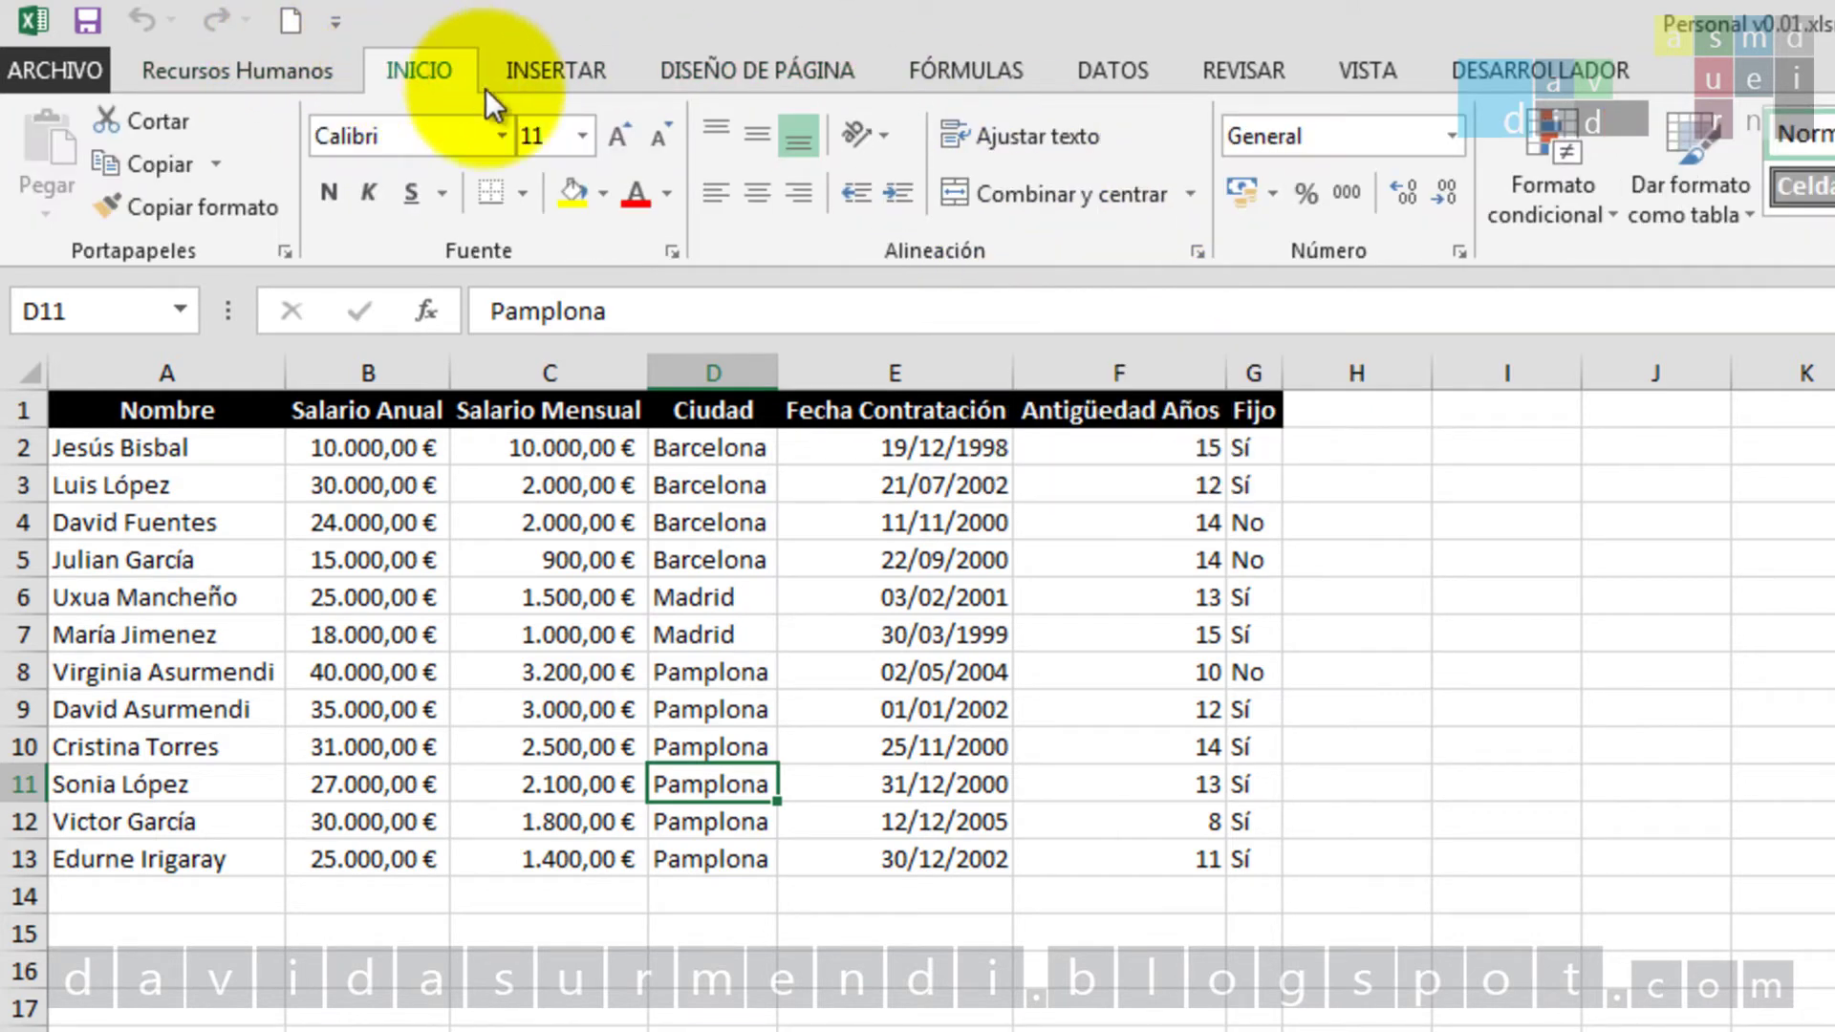
pyautogui.click(1449, 129)
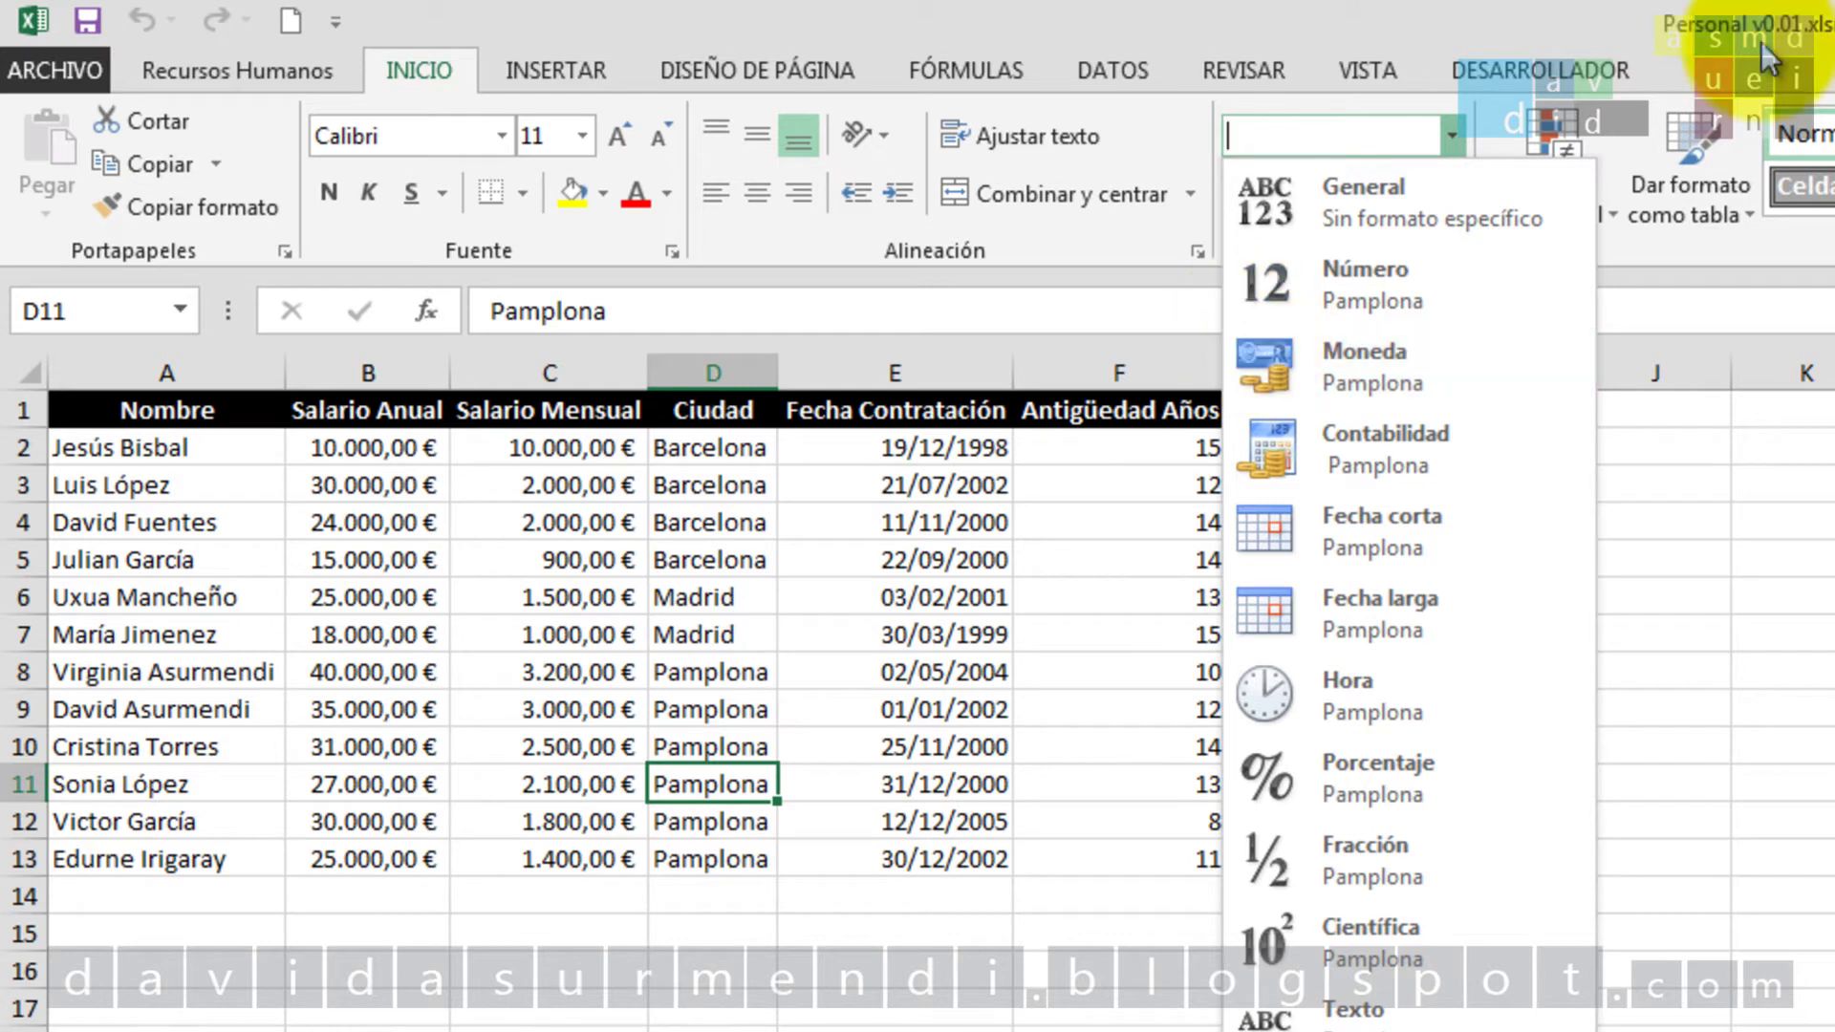
pyautogui.press('Escape')
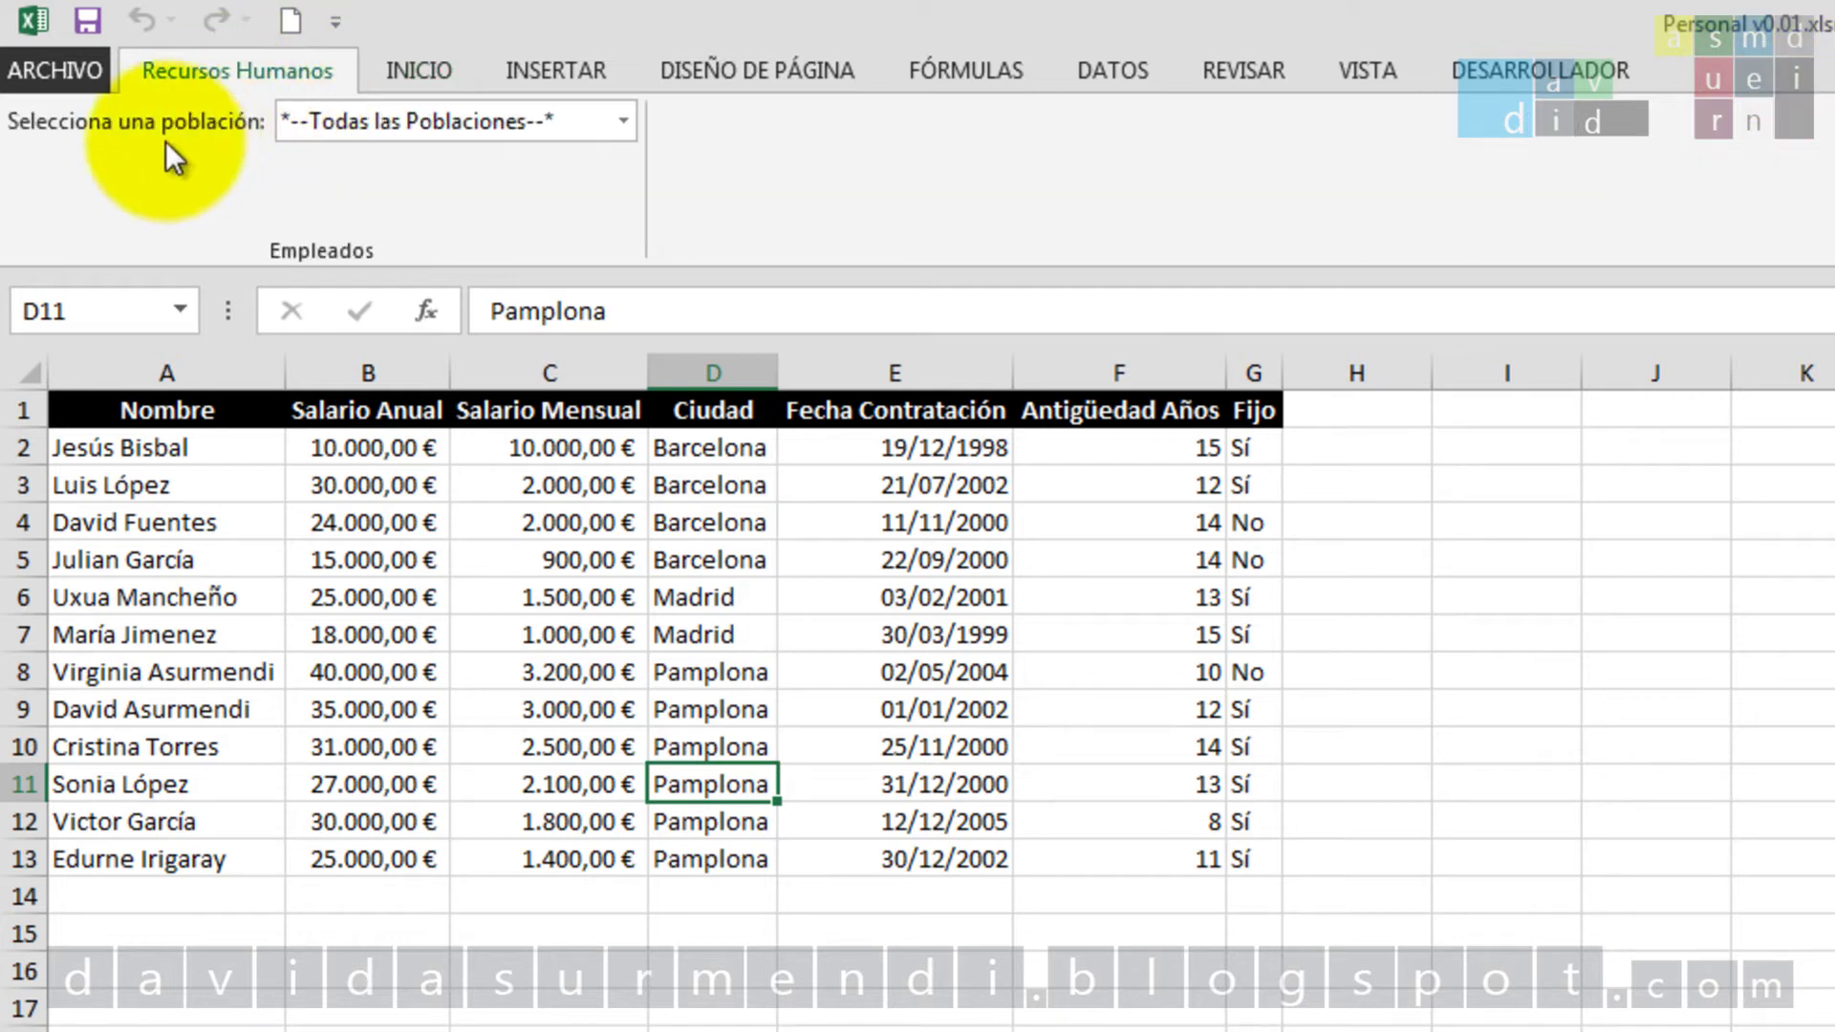
# Open the población combo to review its items, then close the list
pyautogui.click(623, 123)
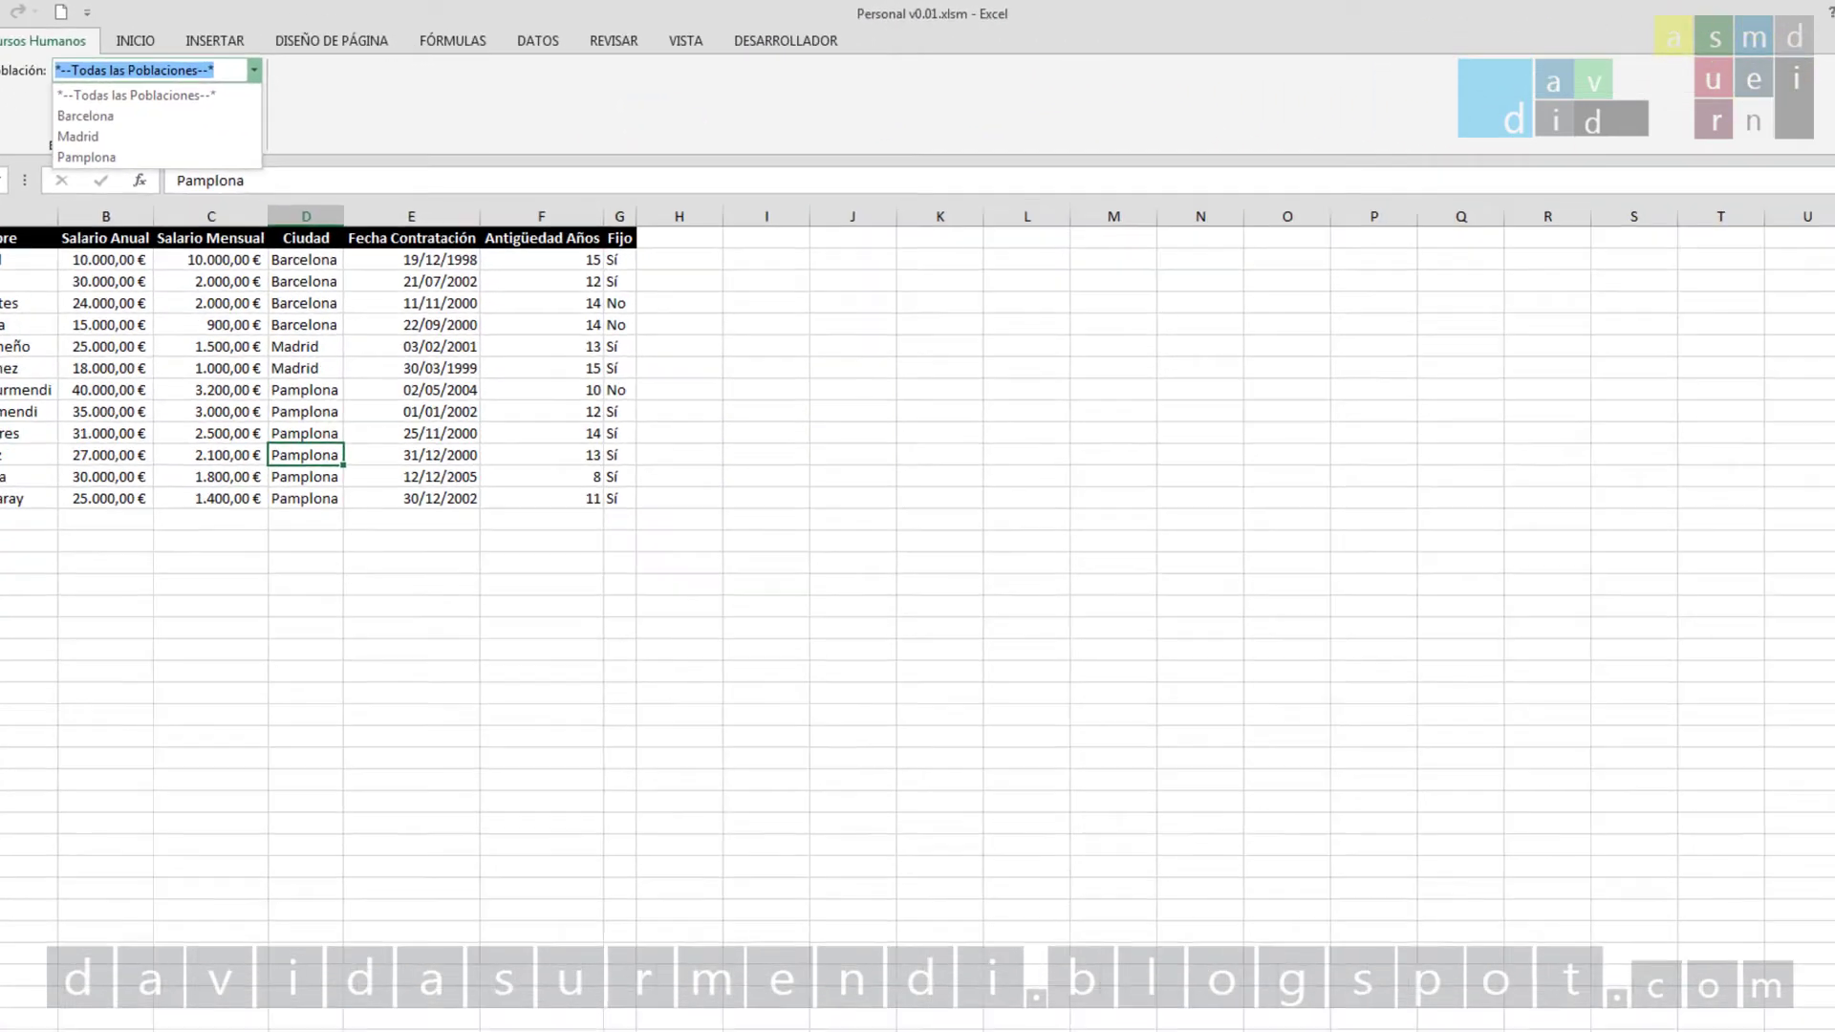
pyautogui.click(1816, 23)
# Close Excel at the save prompt and reopen Personal v0.01.xlsm maximized in Custom UI Editor
pyautogui.click(1819, 12)
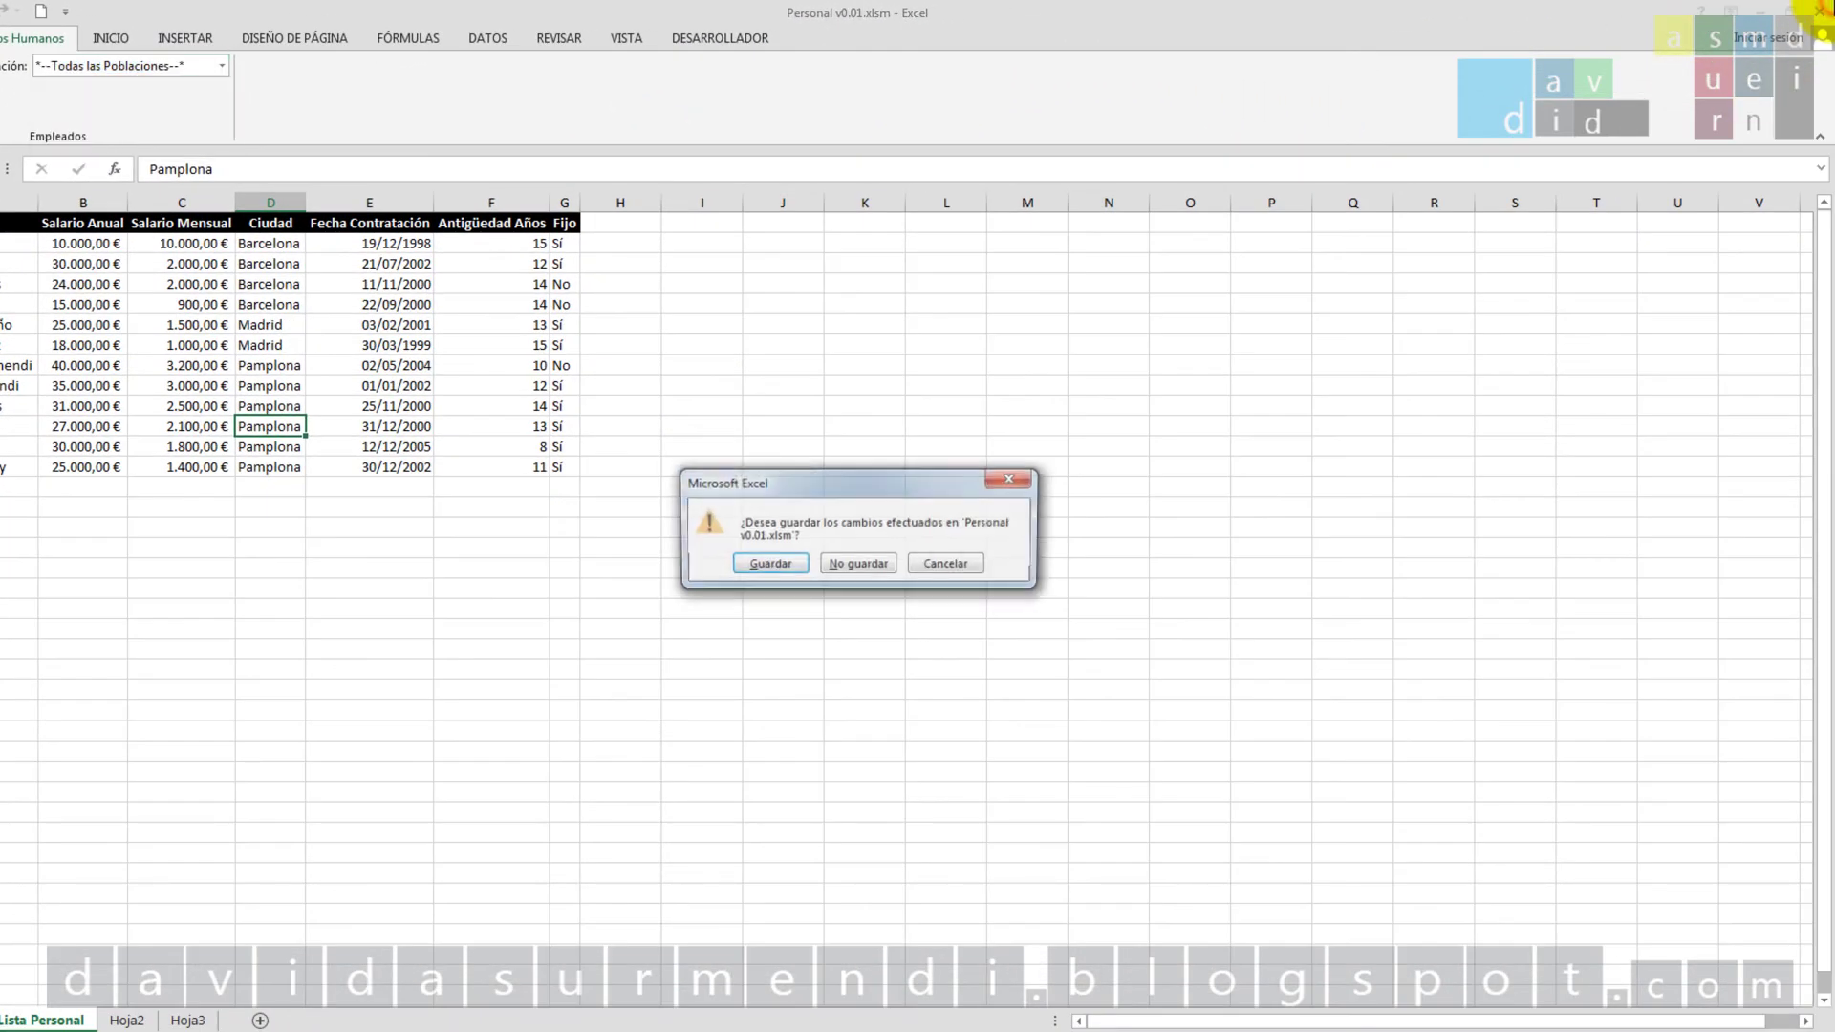
pyautogui.click(773, 562)
pyautogui.doubleClick(585, 373)
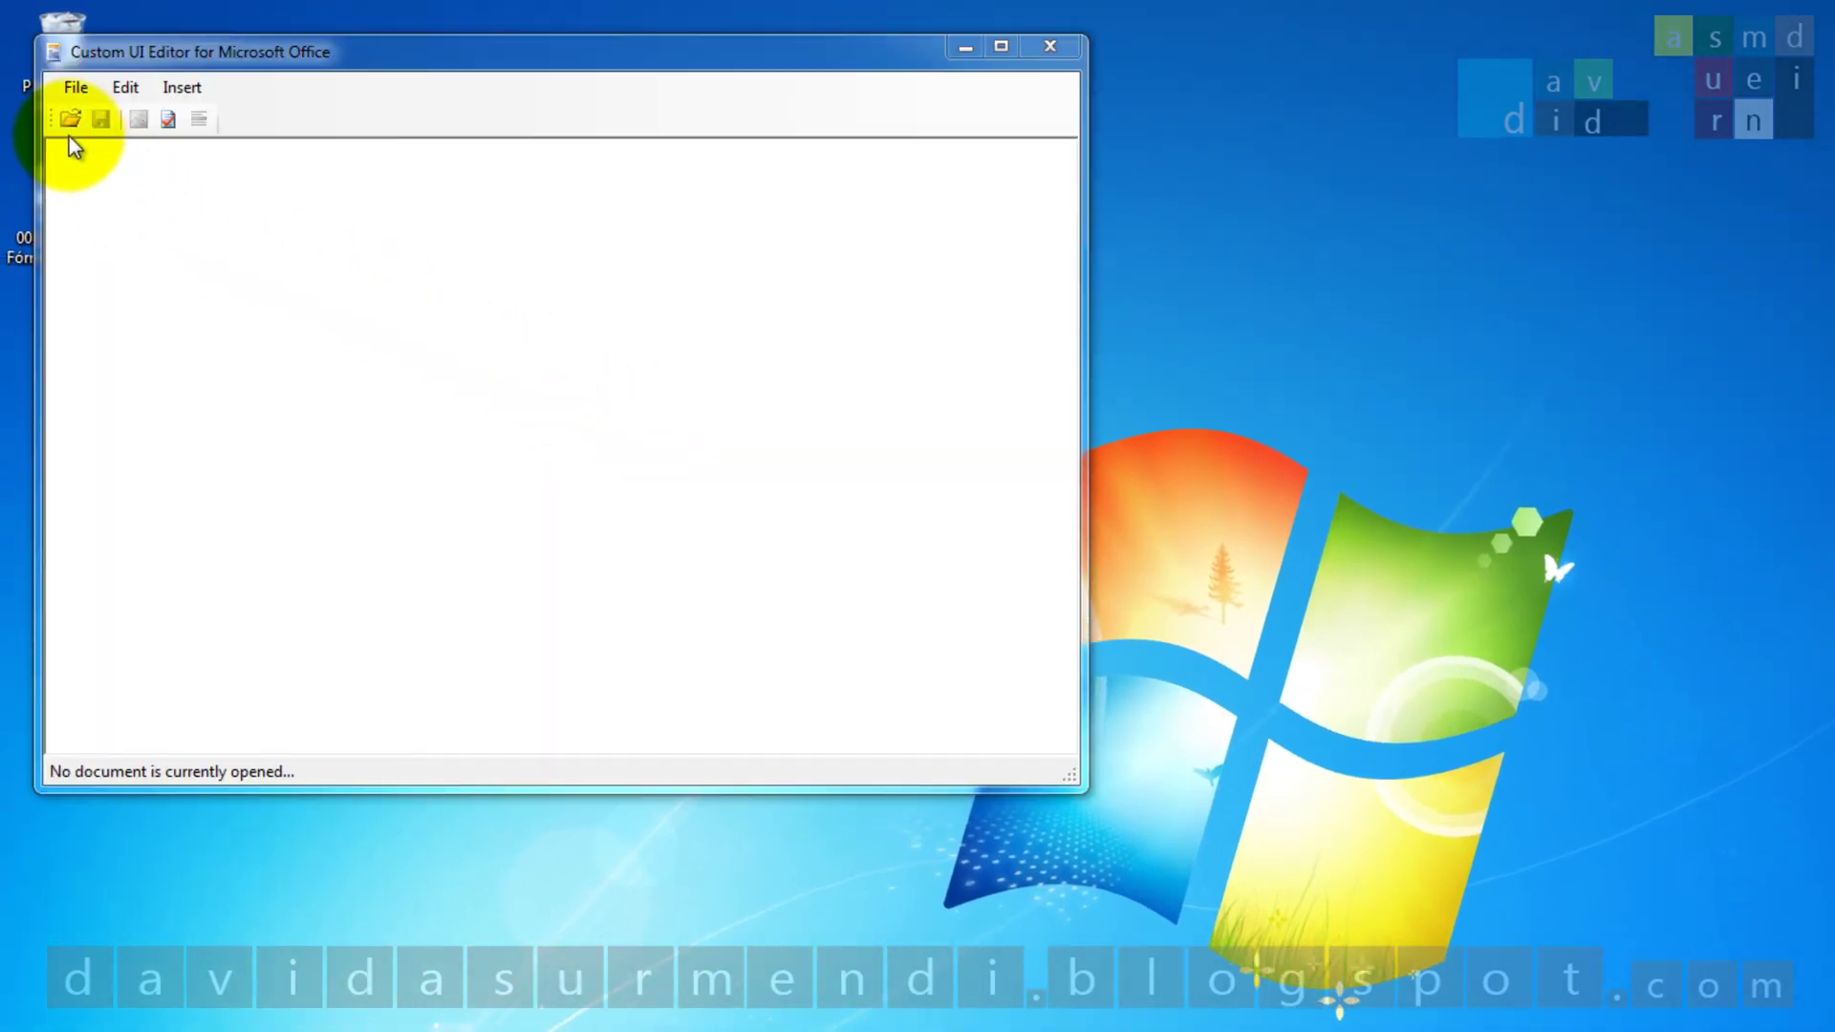
pyautogui.click(70, 119)
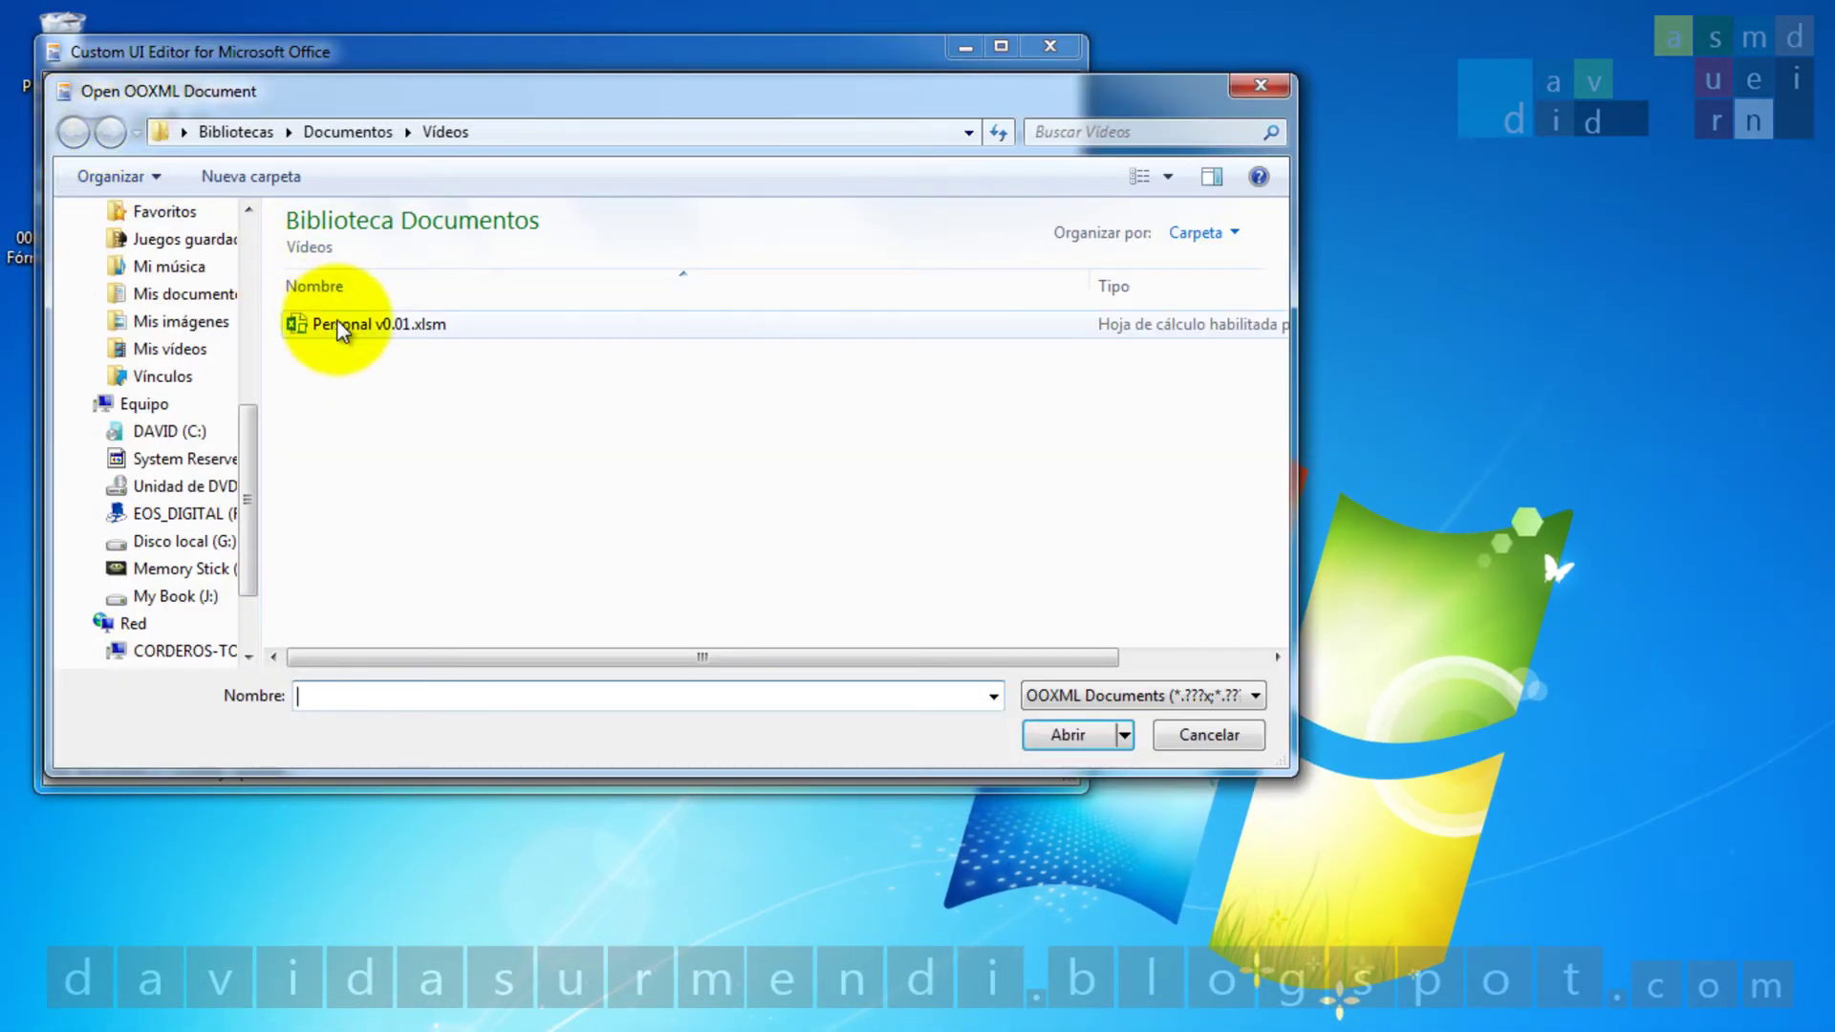
pyautogui.doubleClick(330, 323)
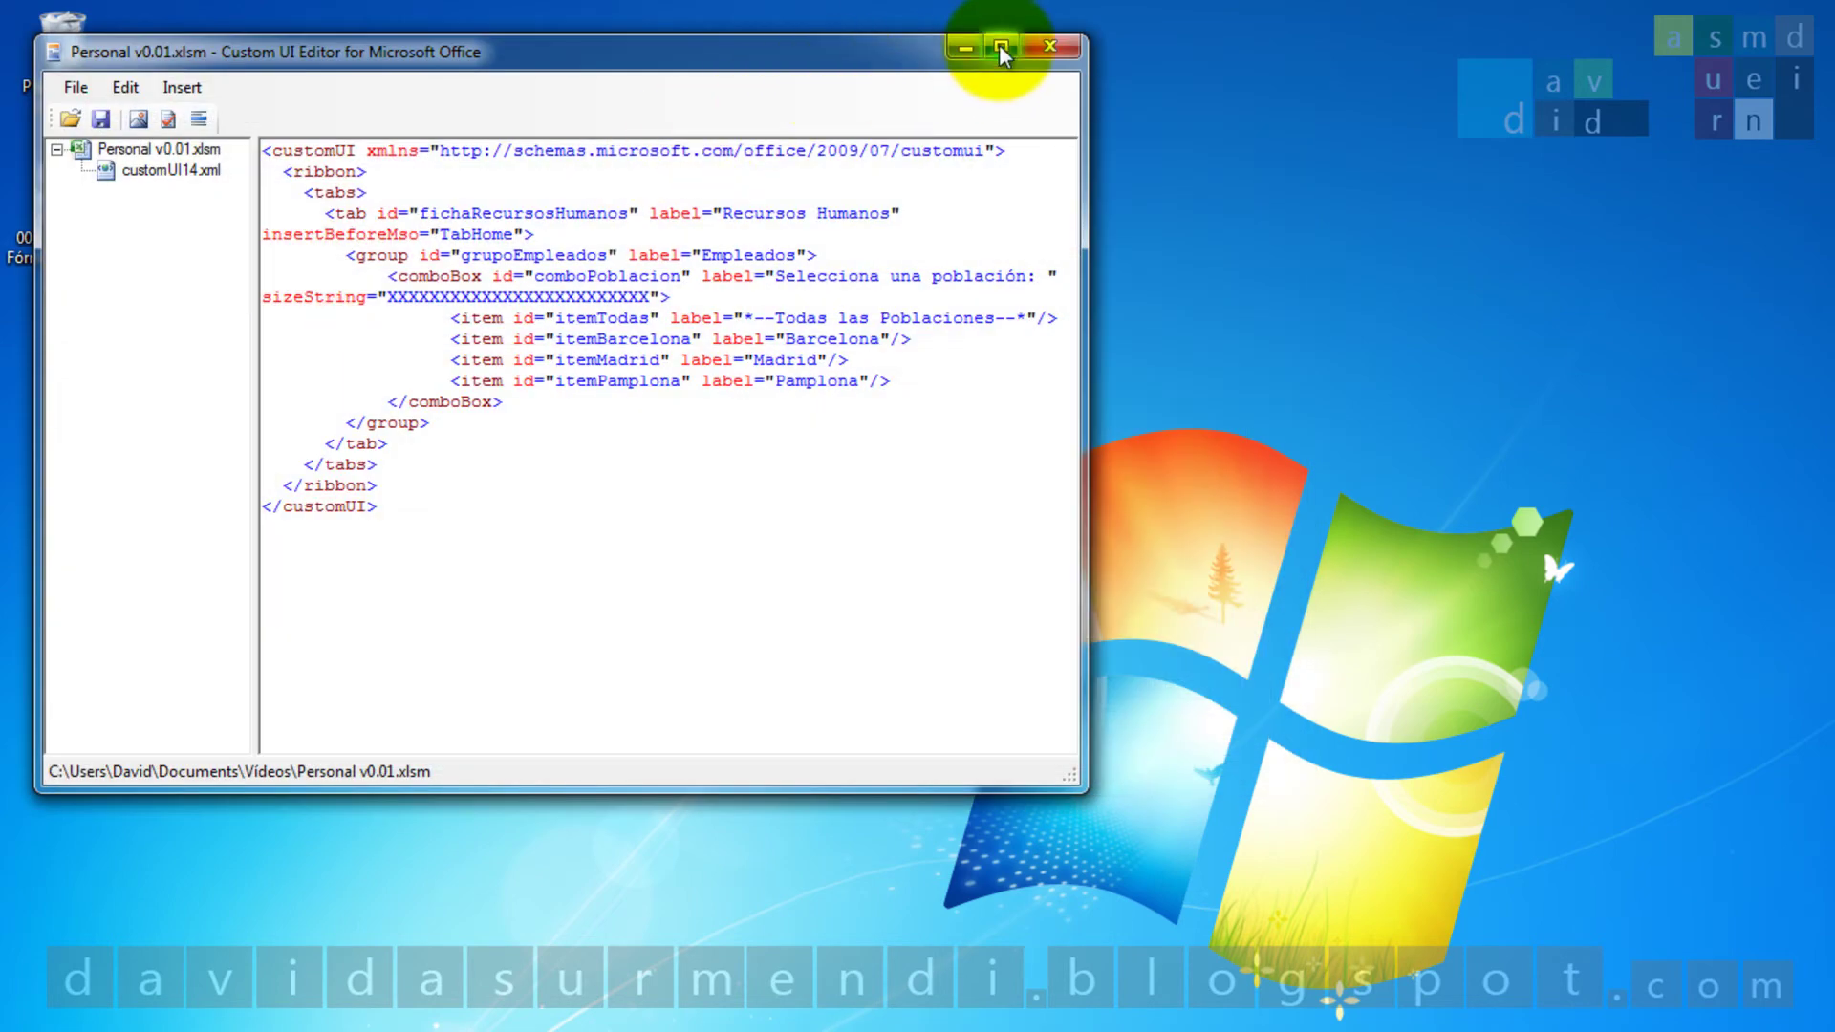
pyautogui.click(1000, 45)
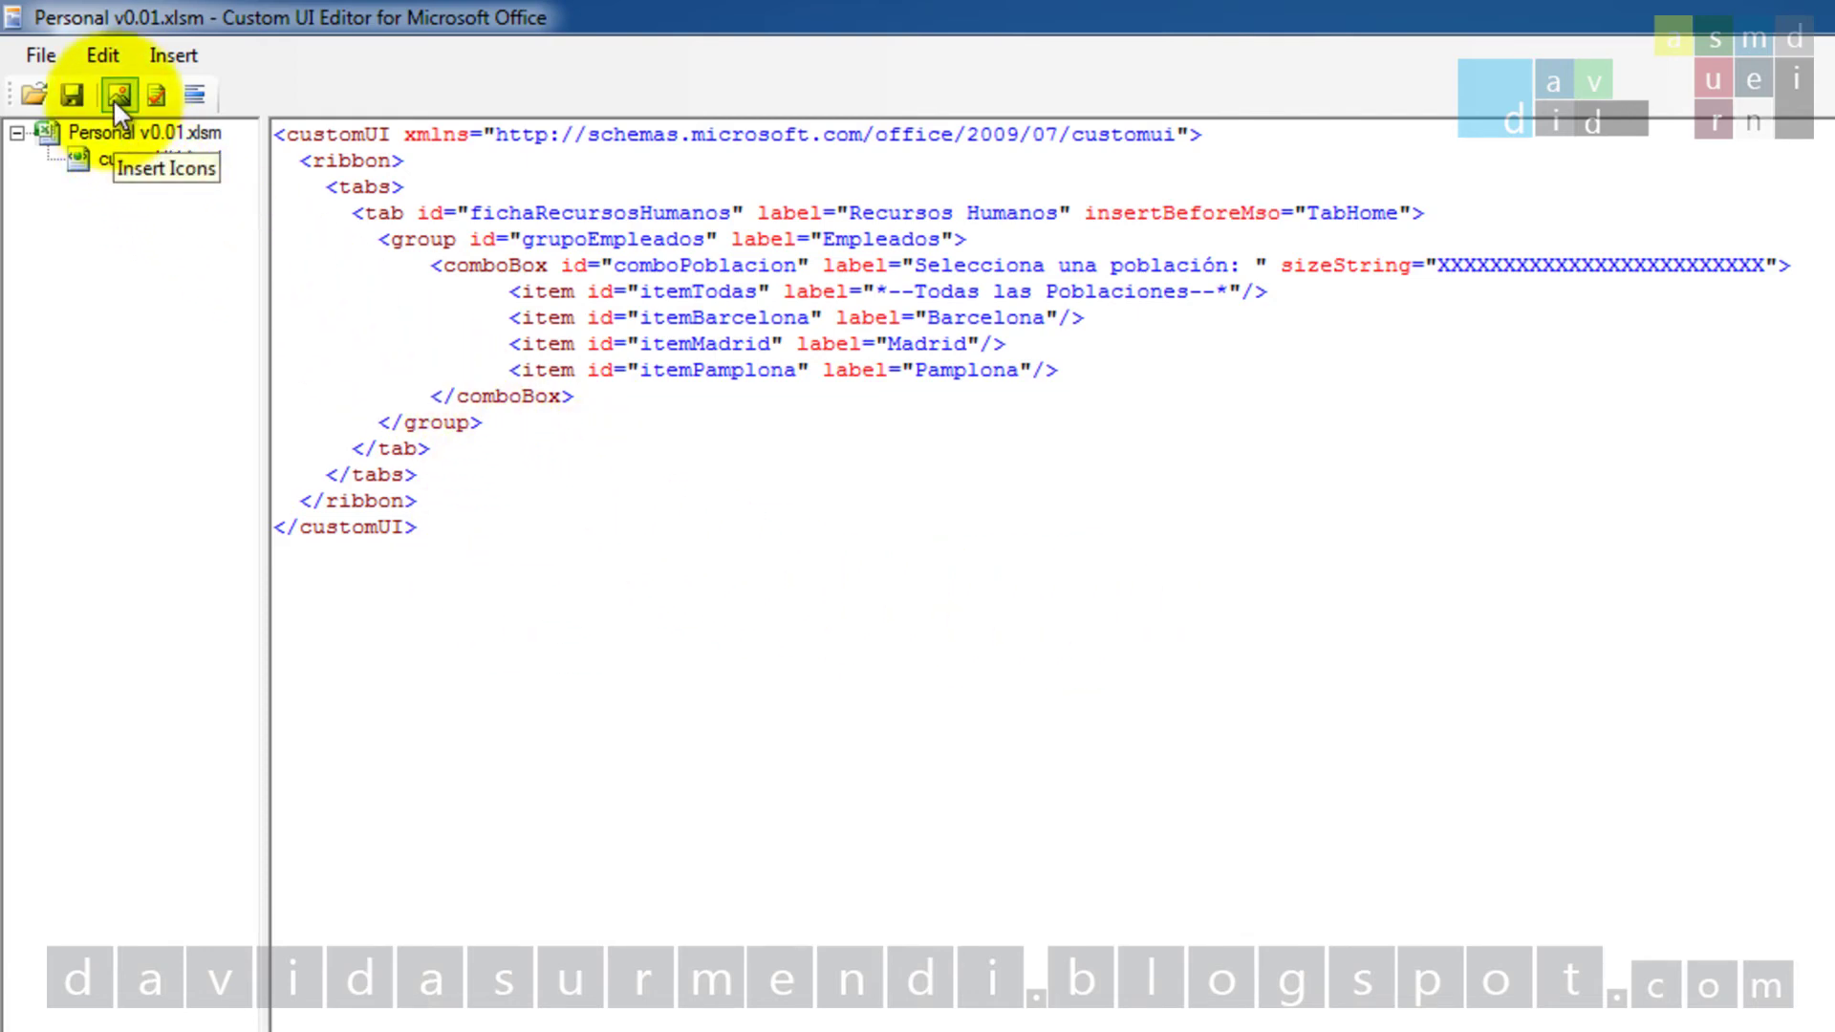
# Via Insert > Icons, select Barcelona.png through Pamplona.png as custom icons
pyautogui.click(170, 55)
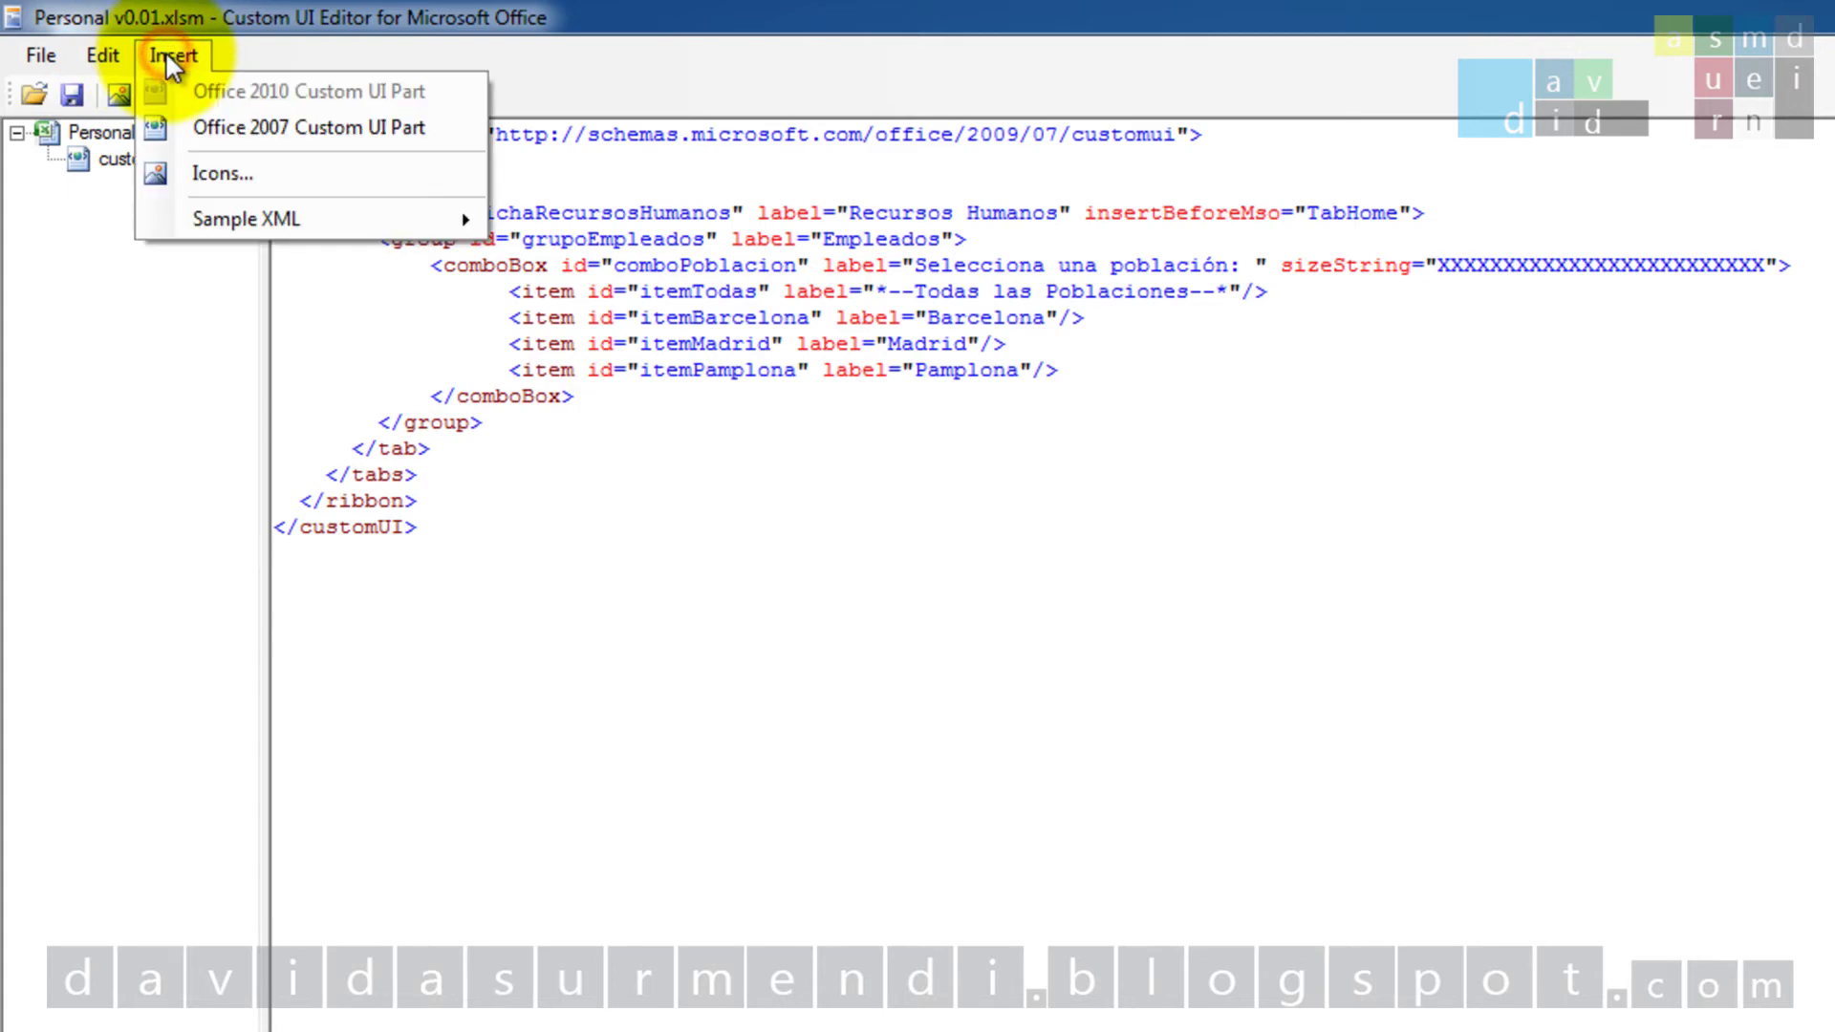
pyautogui.click(260, 172)
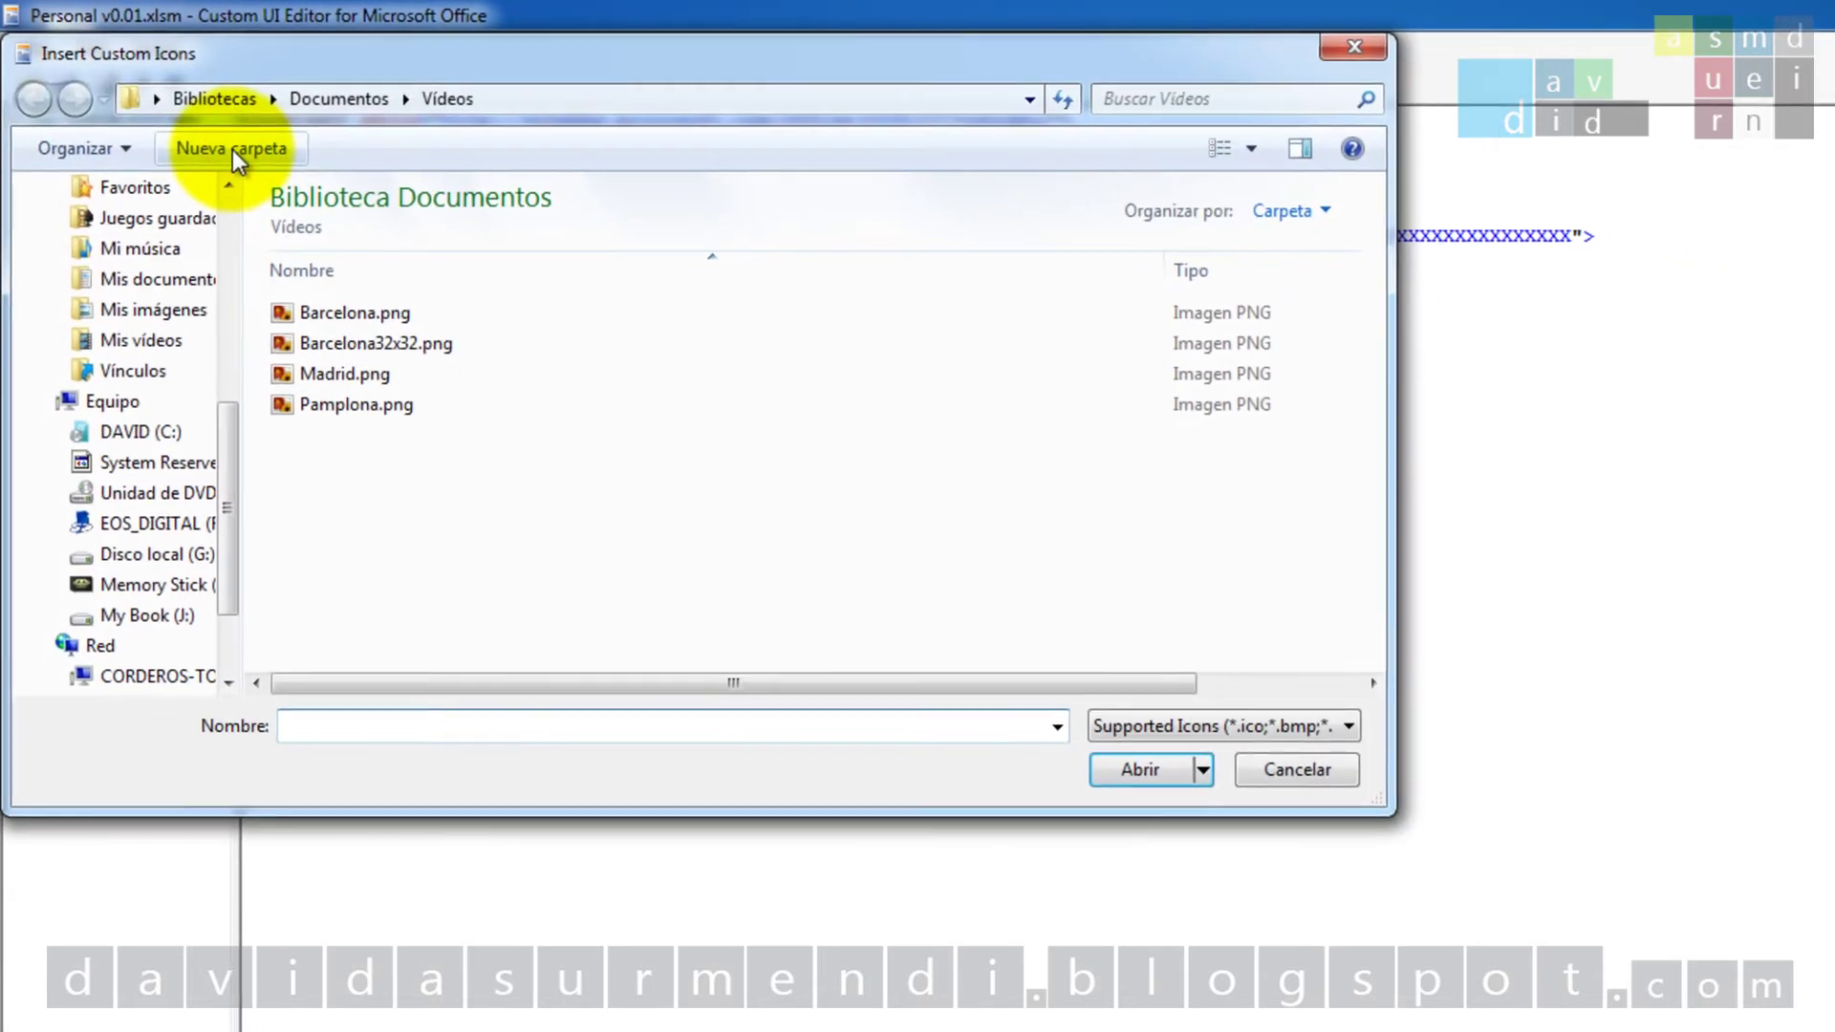
pyautogui.moveTo(540, 114); pyautogui.dragTo(933, 256)
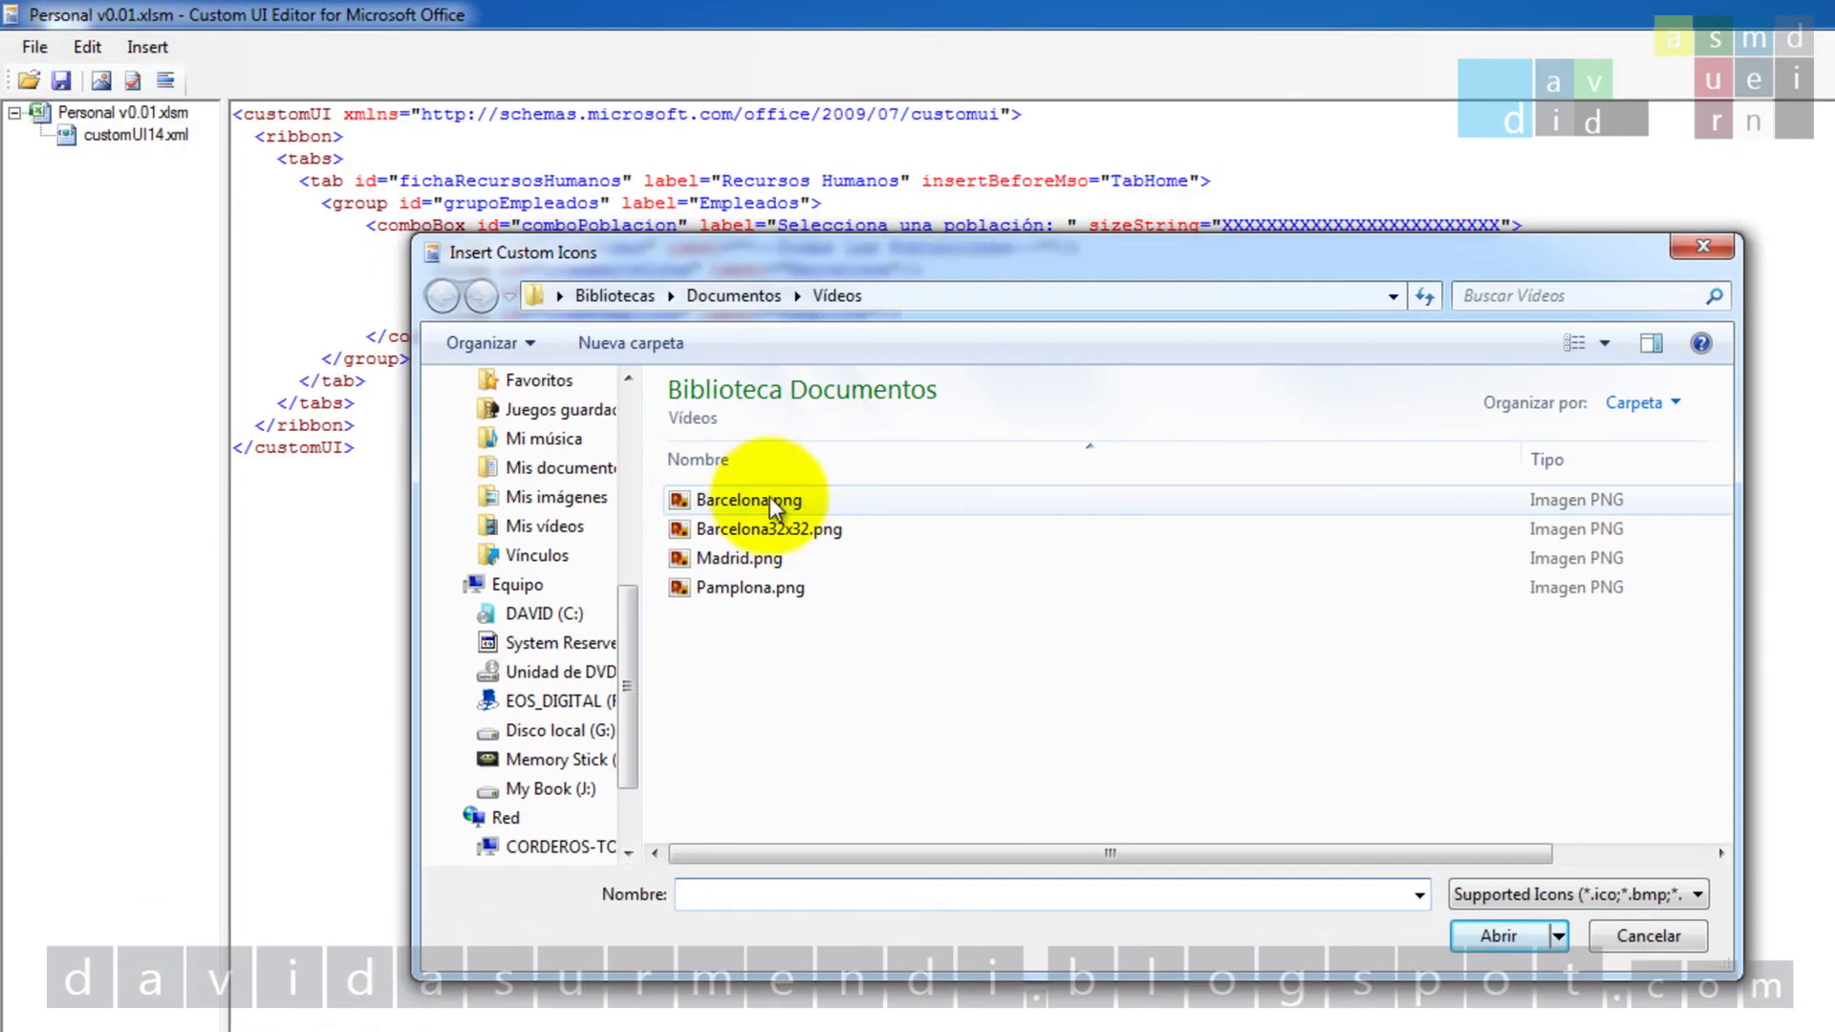
pyautogui.click(765, 503)
pyautogui.moveTo(740, 558)
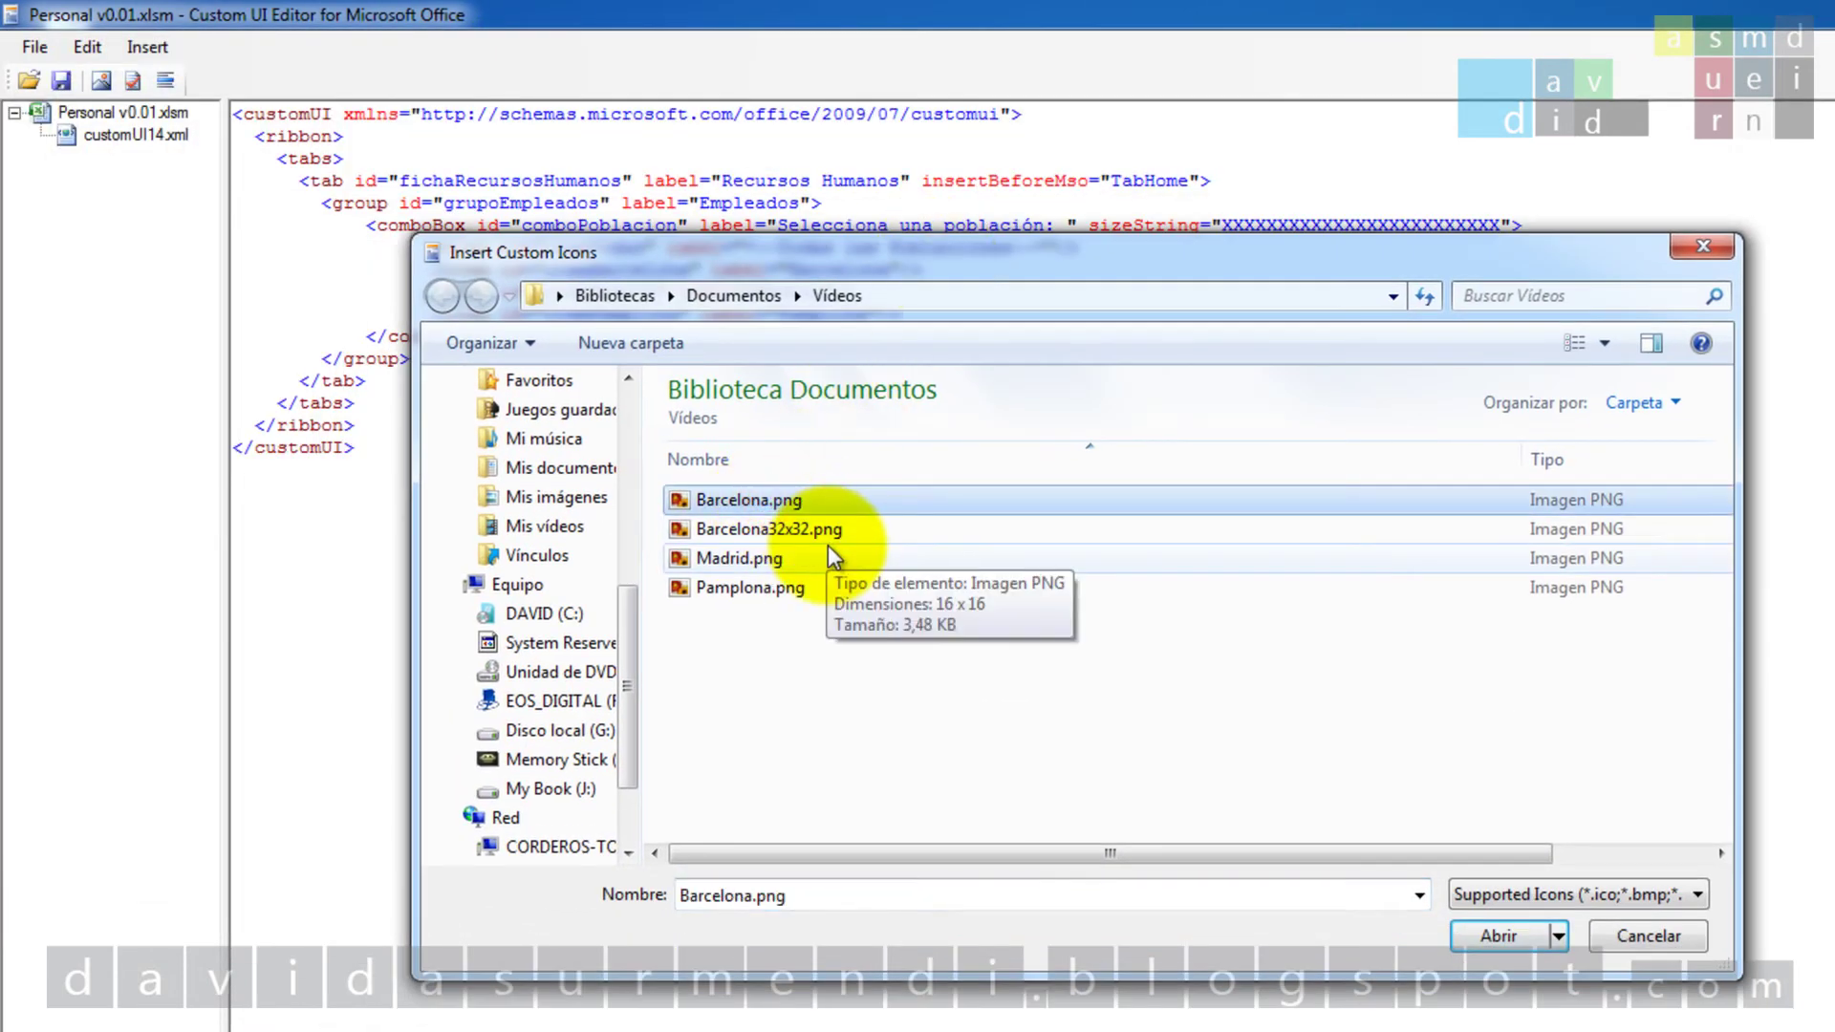
pyautogui.keyDown('shift'); pyautogui.click(791, 592); pyautogui.keyUp('shift')
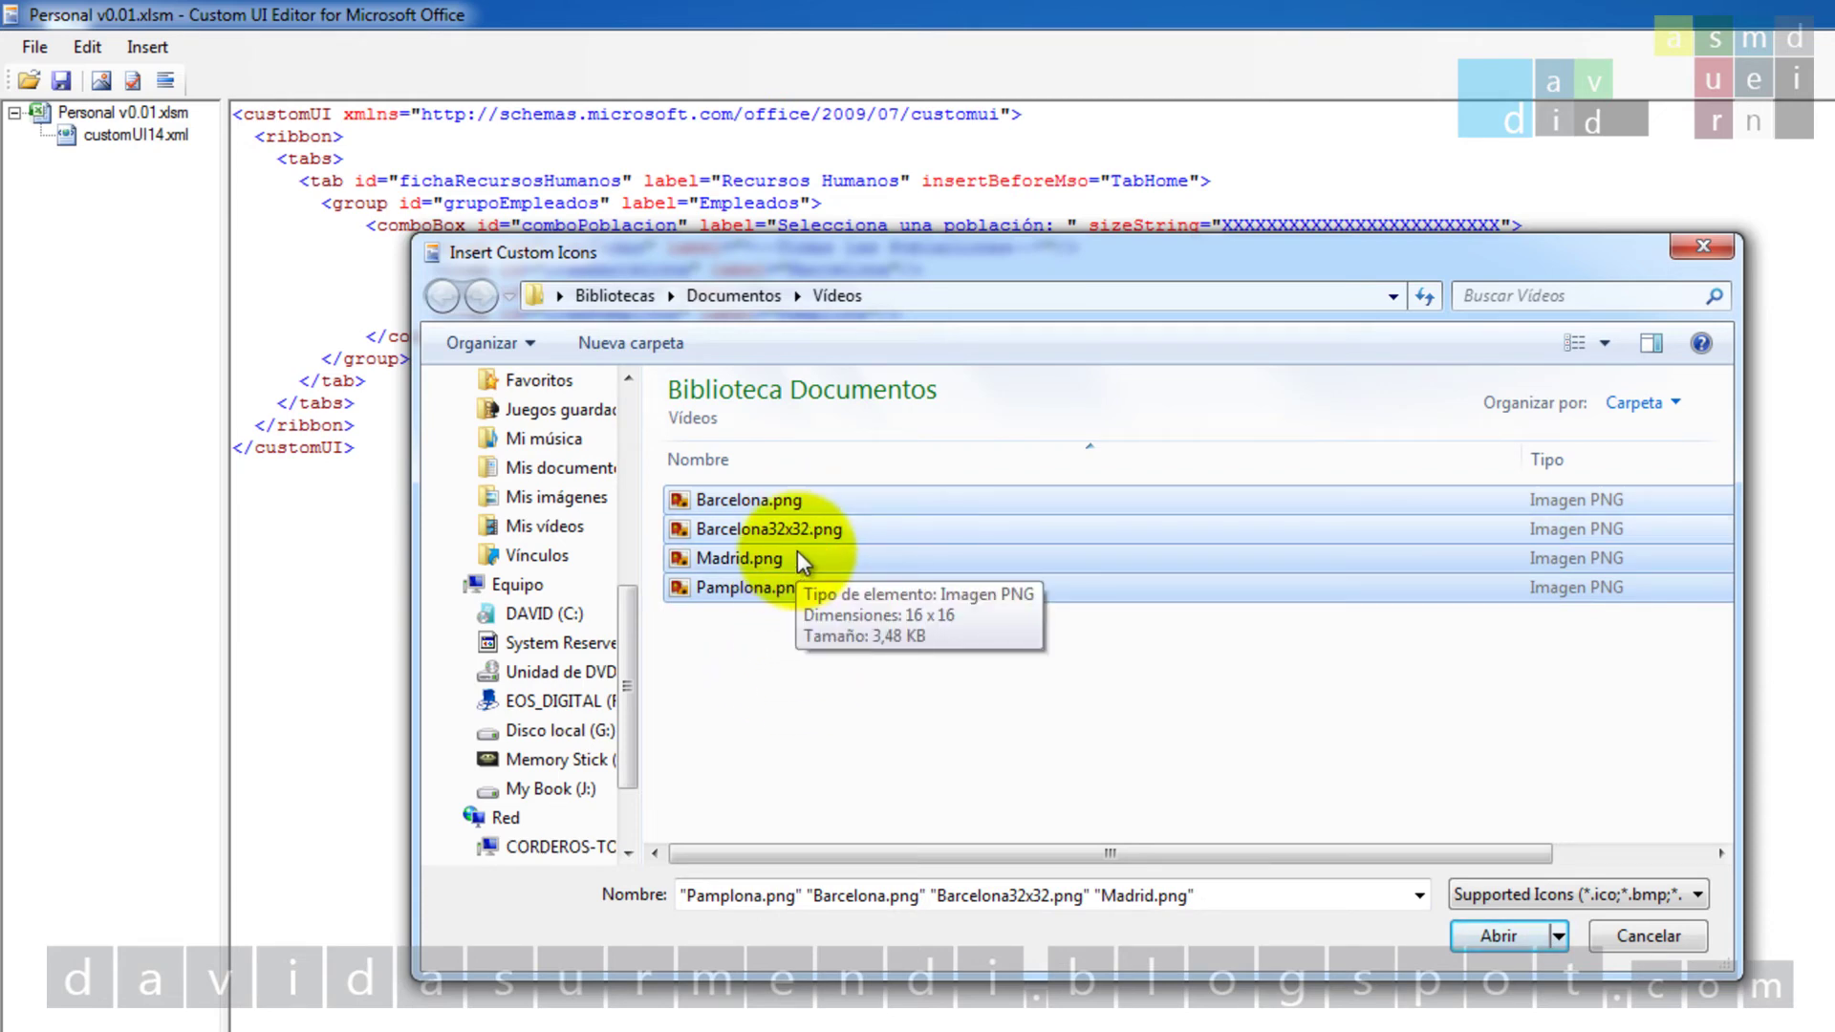
pyautogui.click(1522, 937)
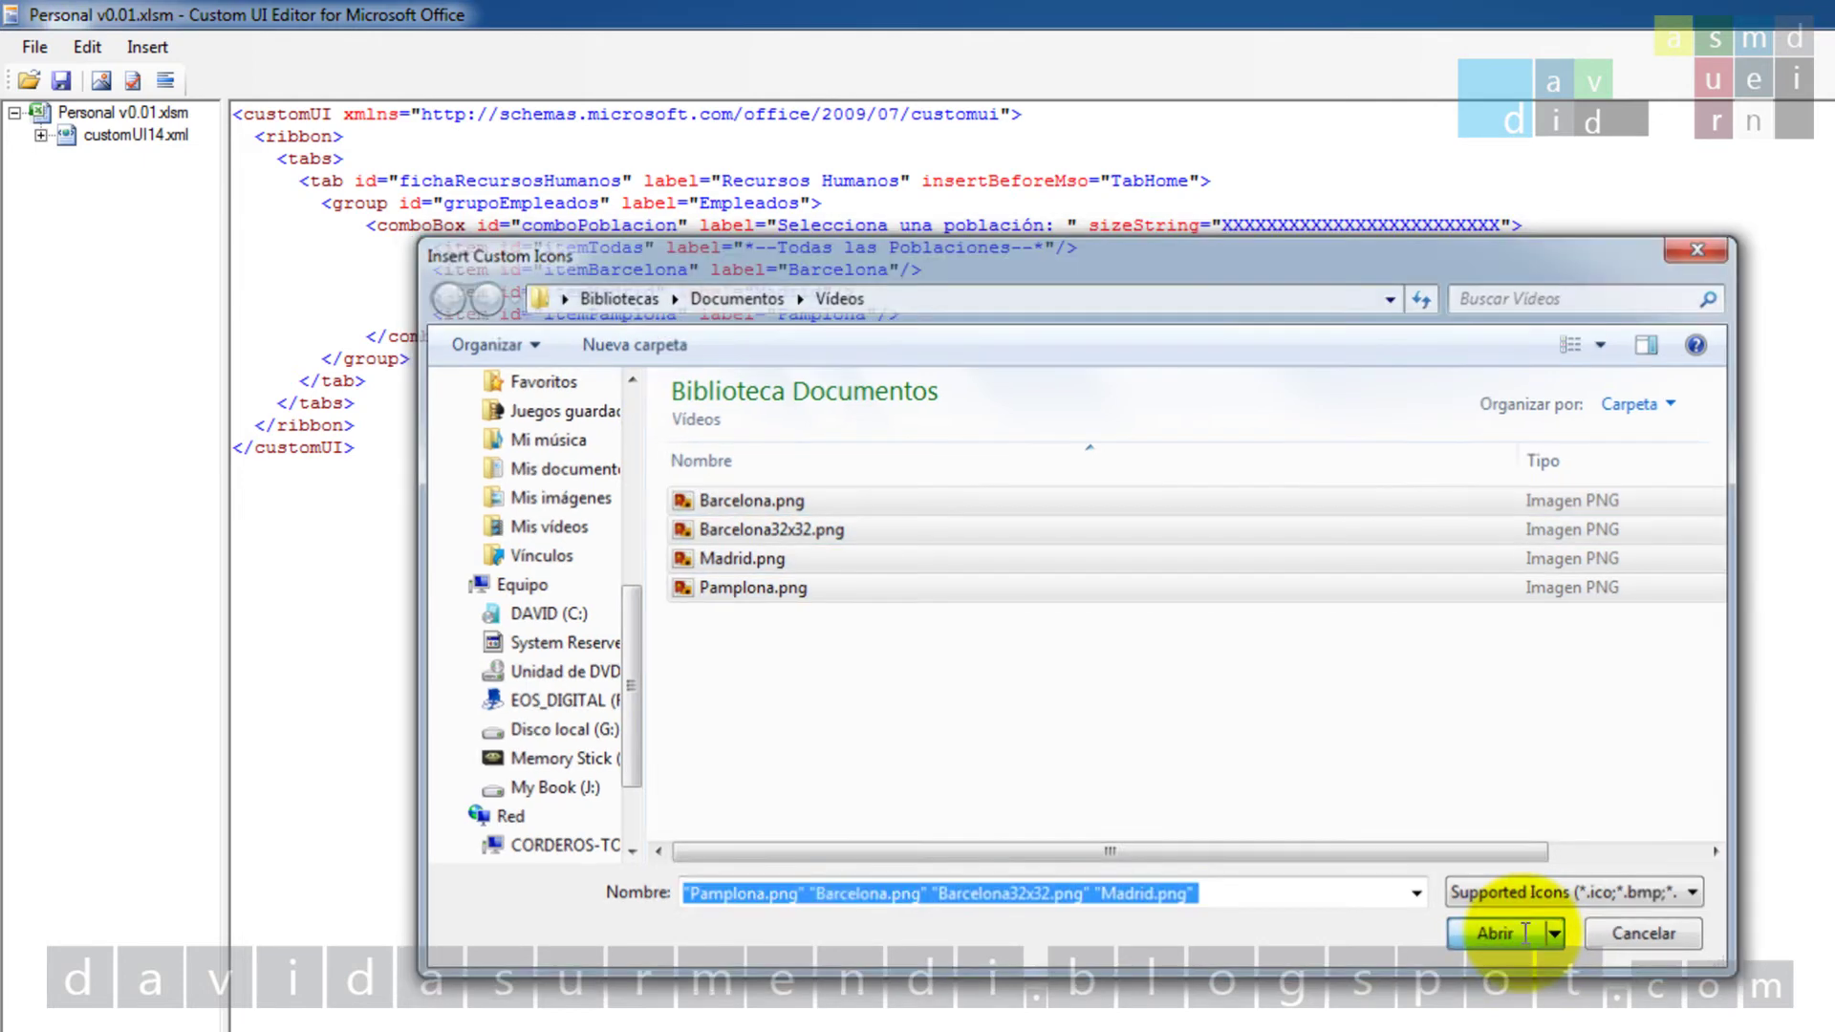
# Add the four icons; set imageMso GroupSmartArtQuickStyles on the combo and CellsDelete on itemTodas
pyautogui.click(40, 135)
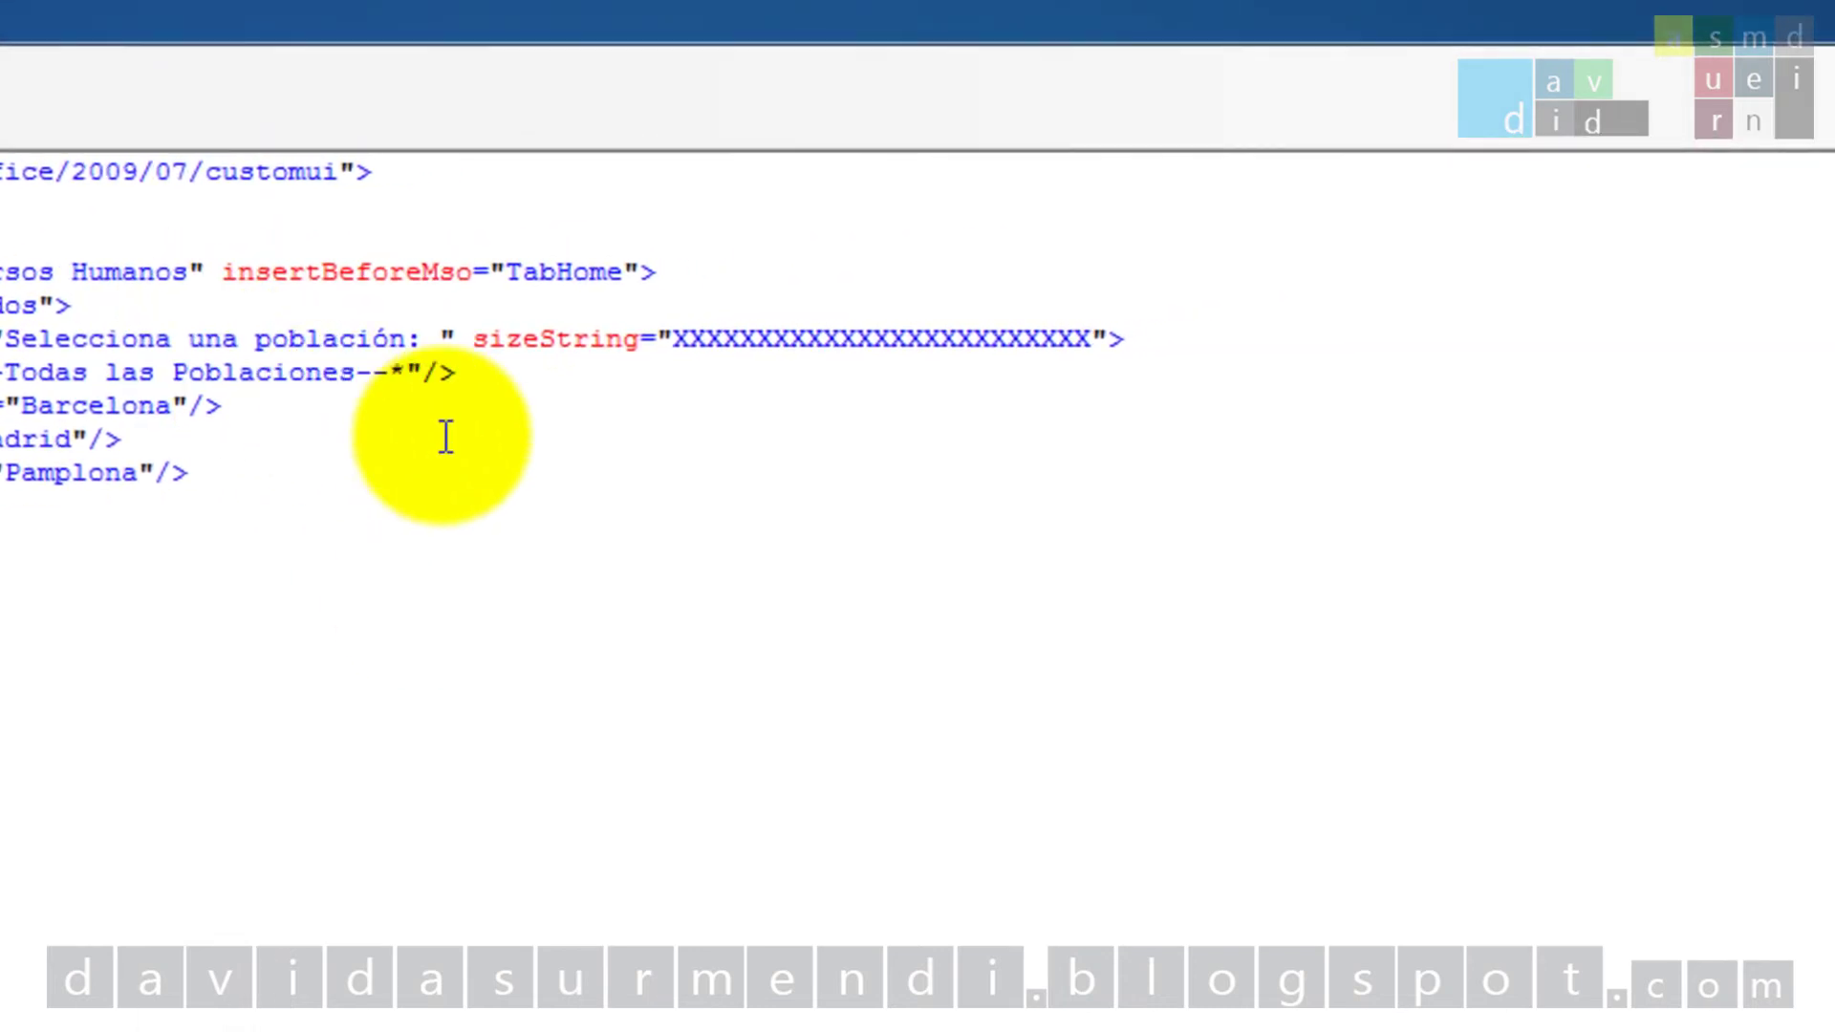
pyautogui.click(1505, 312)
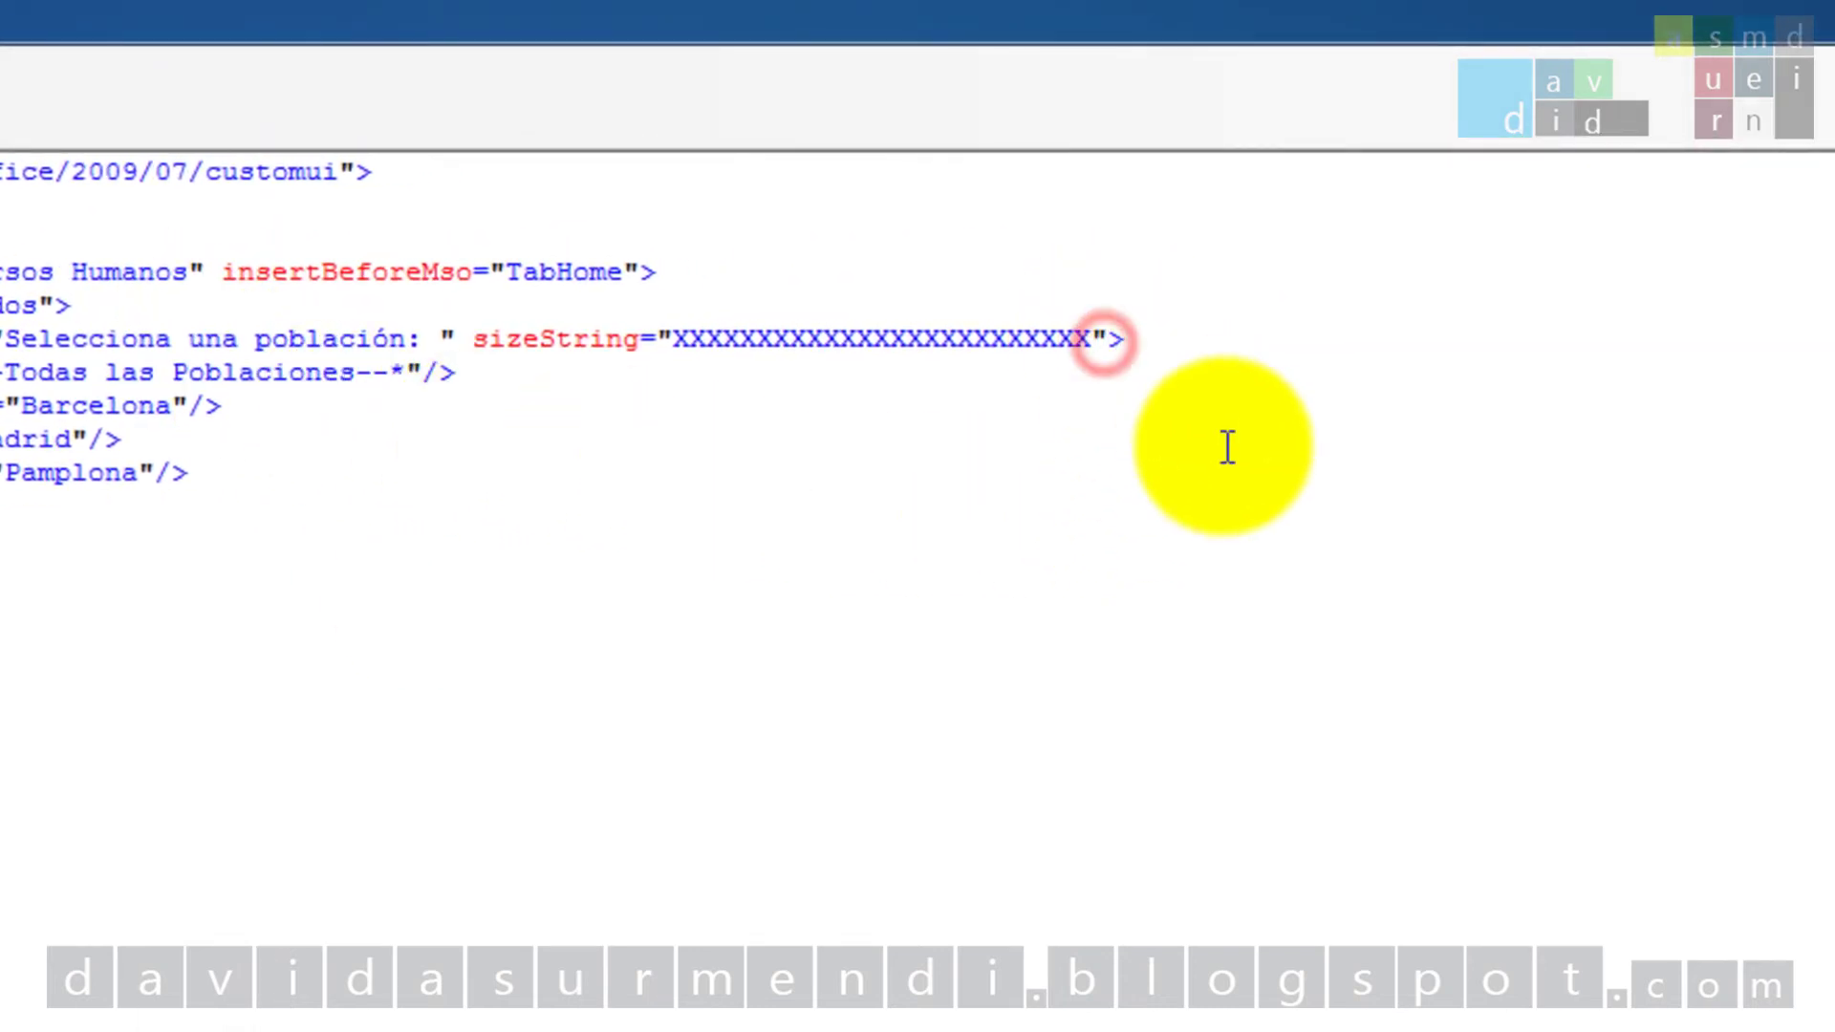
pyautogui.write('imageMso="Group')
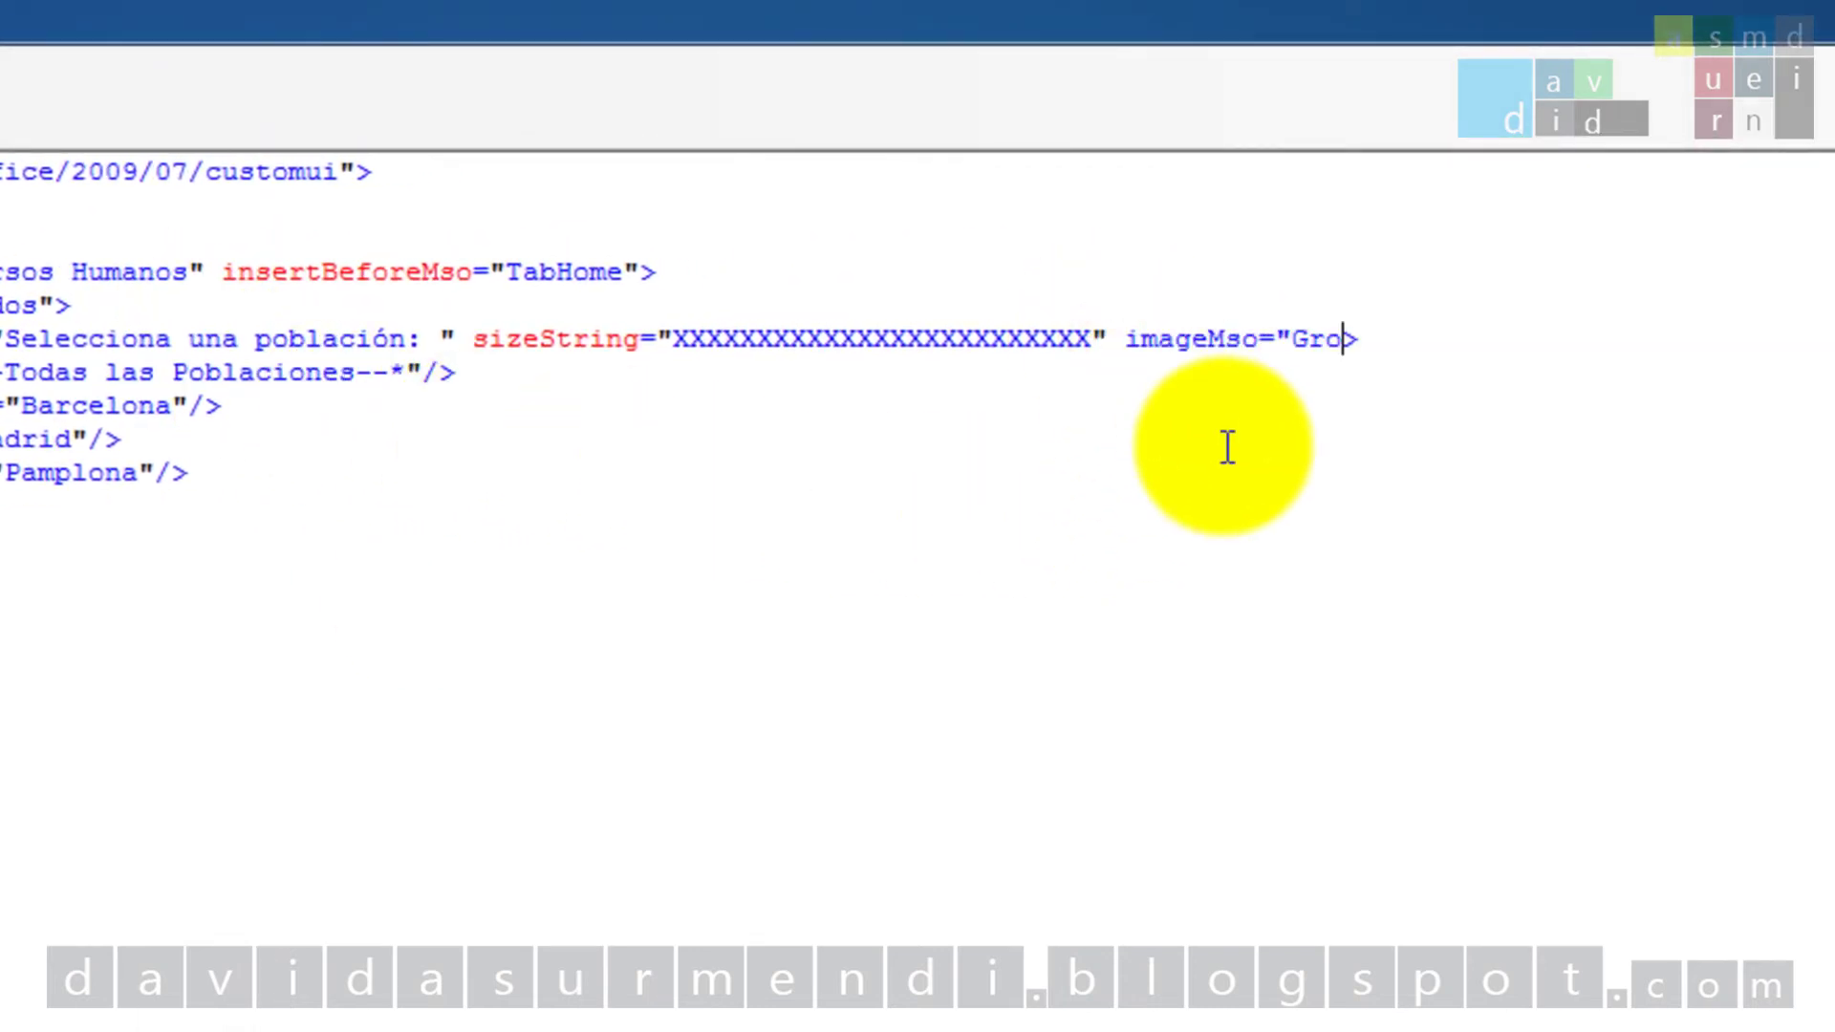
pyautogui.write('SmartArtQuick')
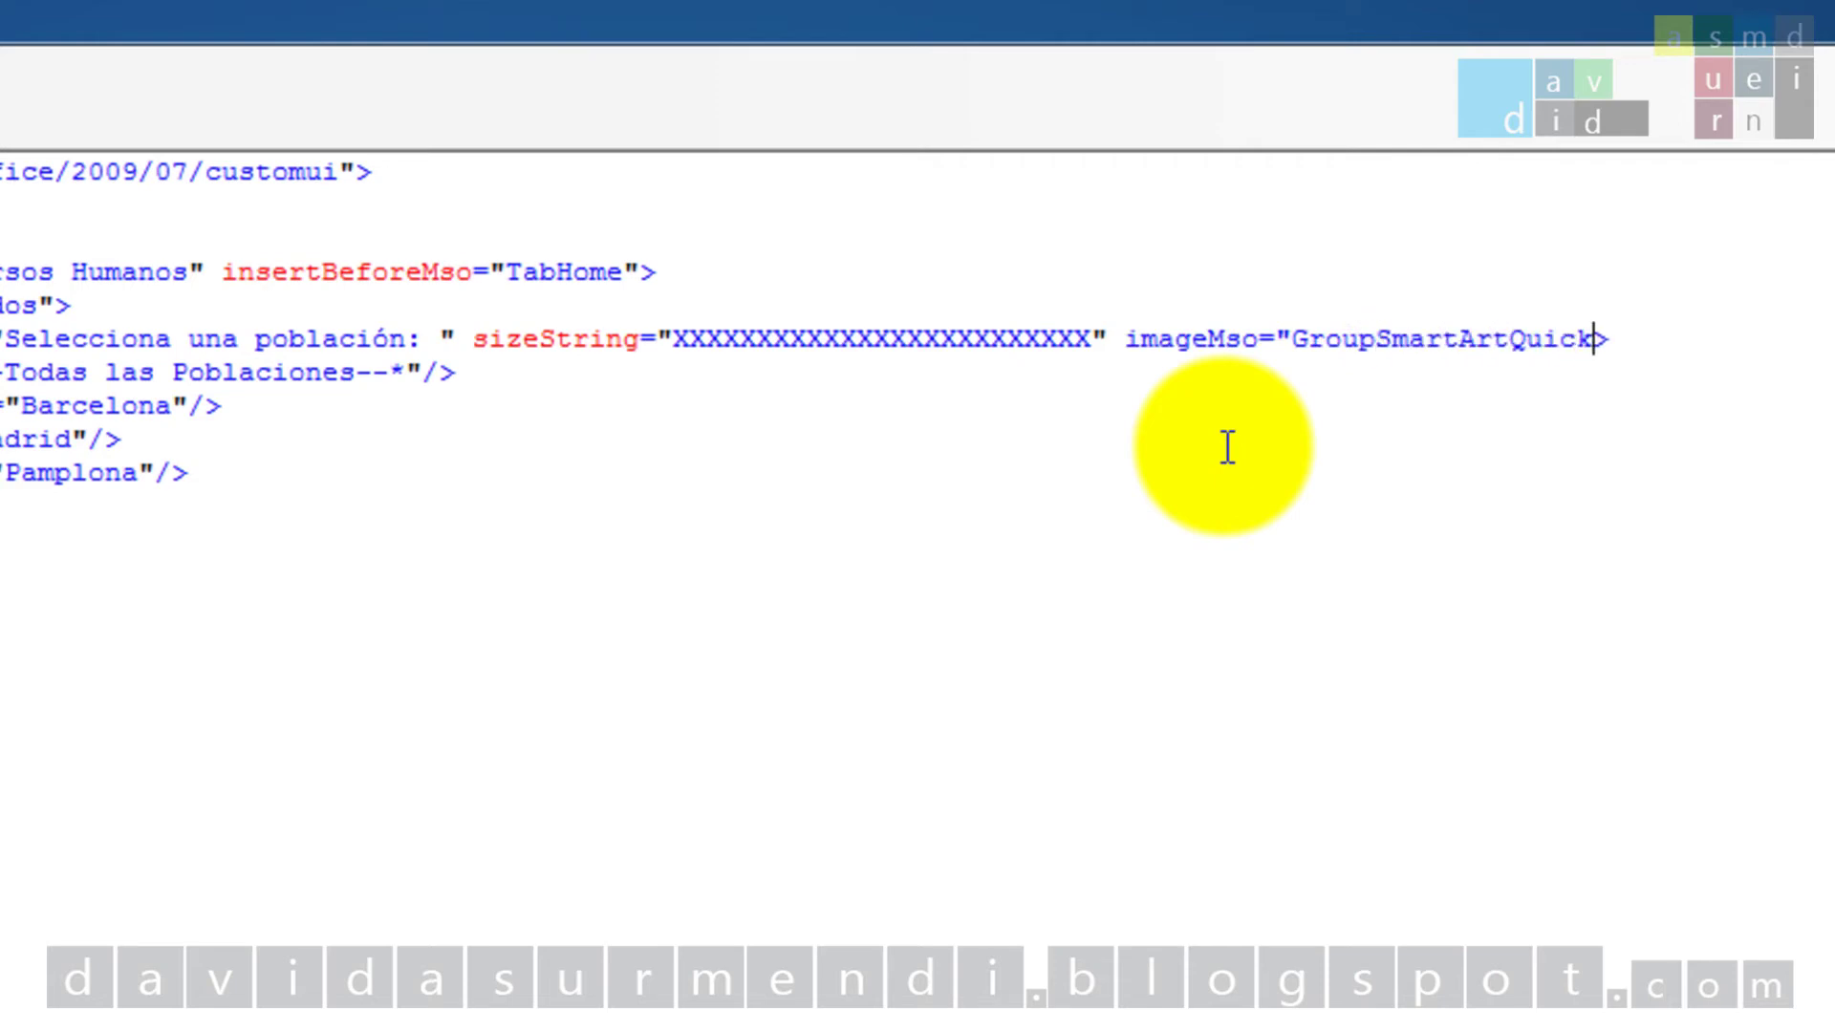
pyautogui.write('Styles')
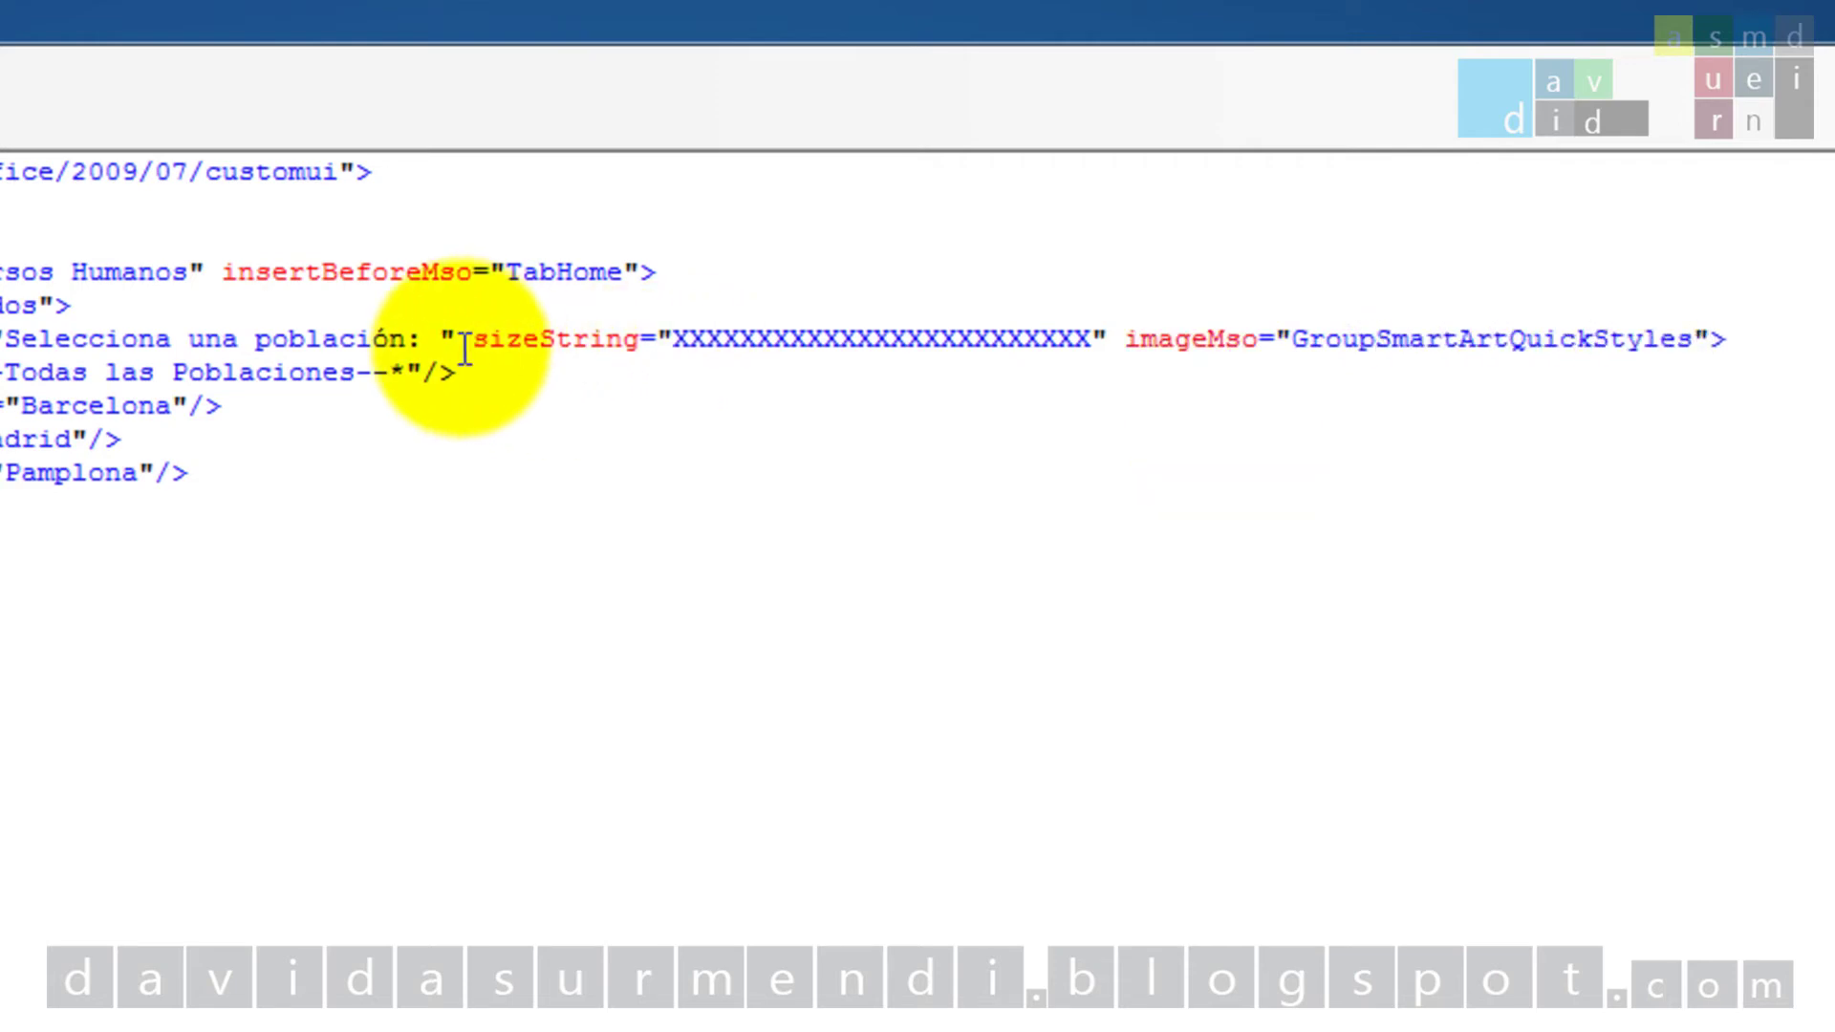
pyautogui.click(427, 372)
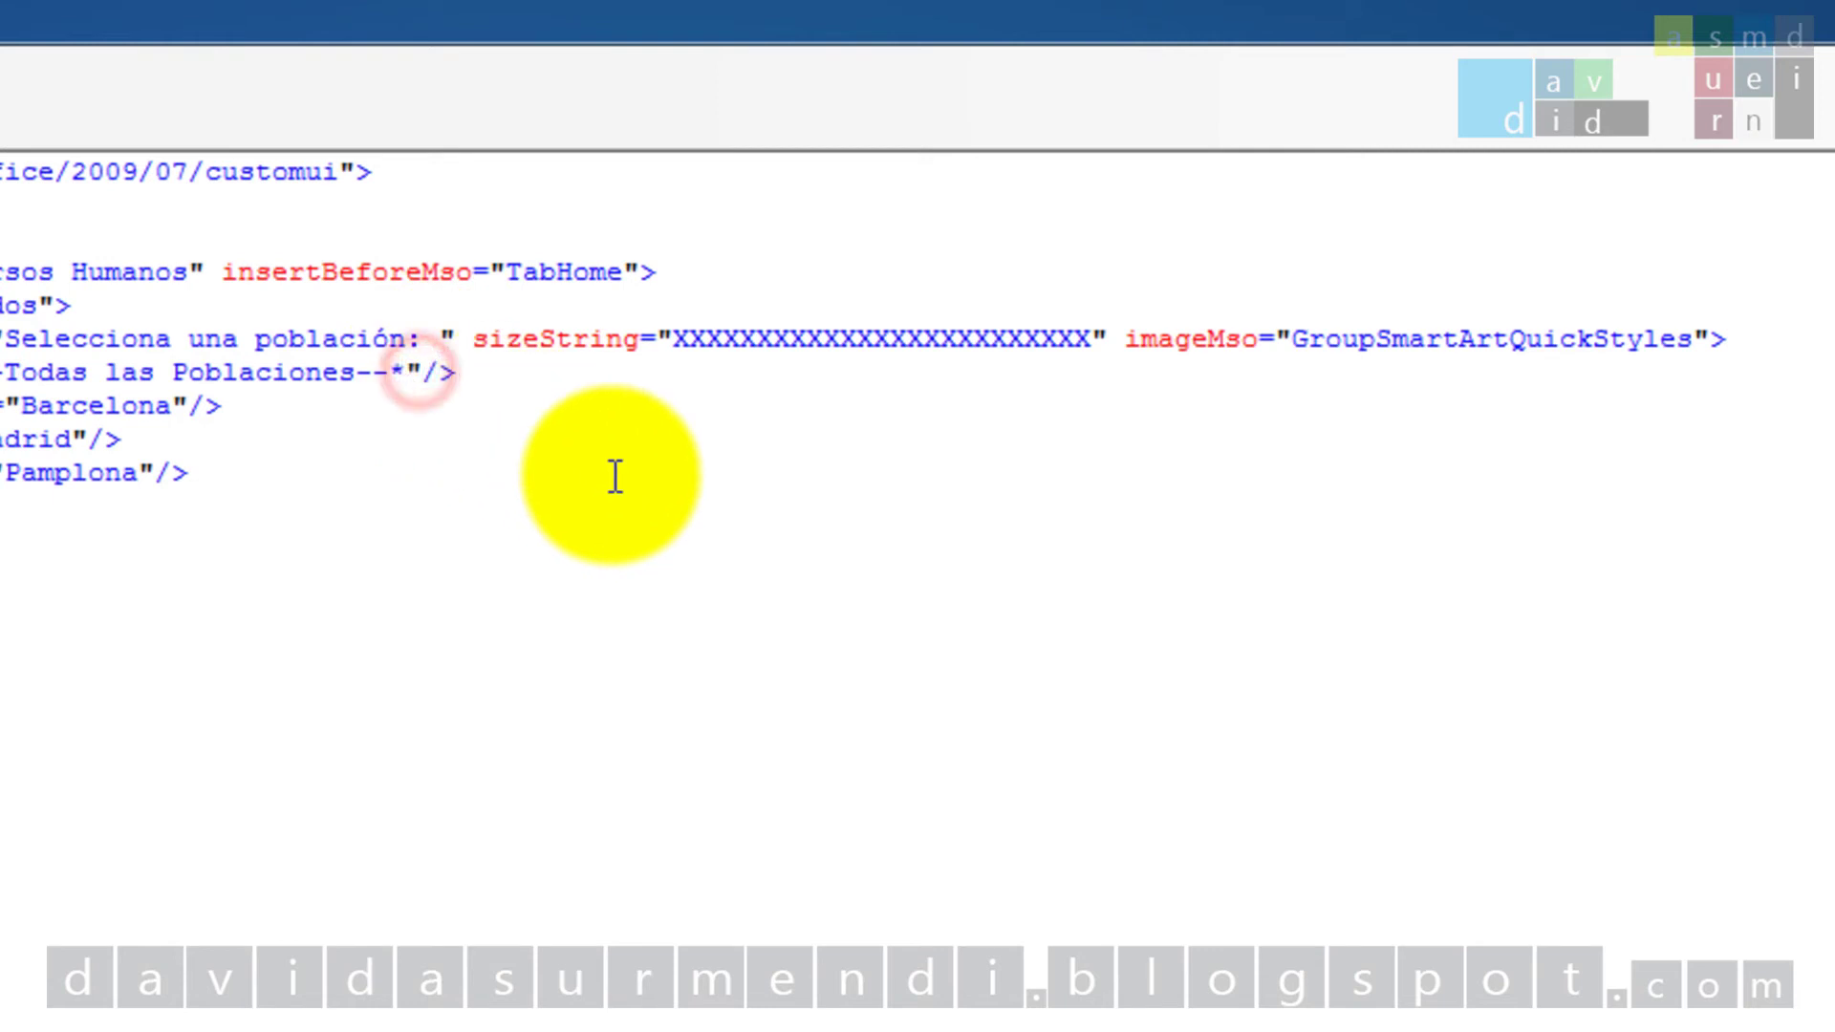
pyautogui.write('image')
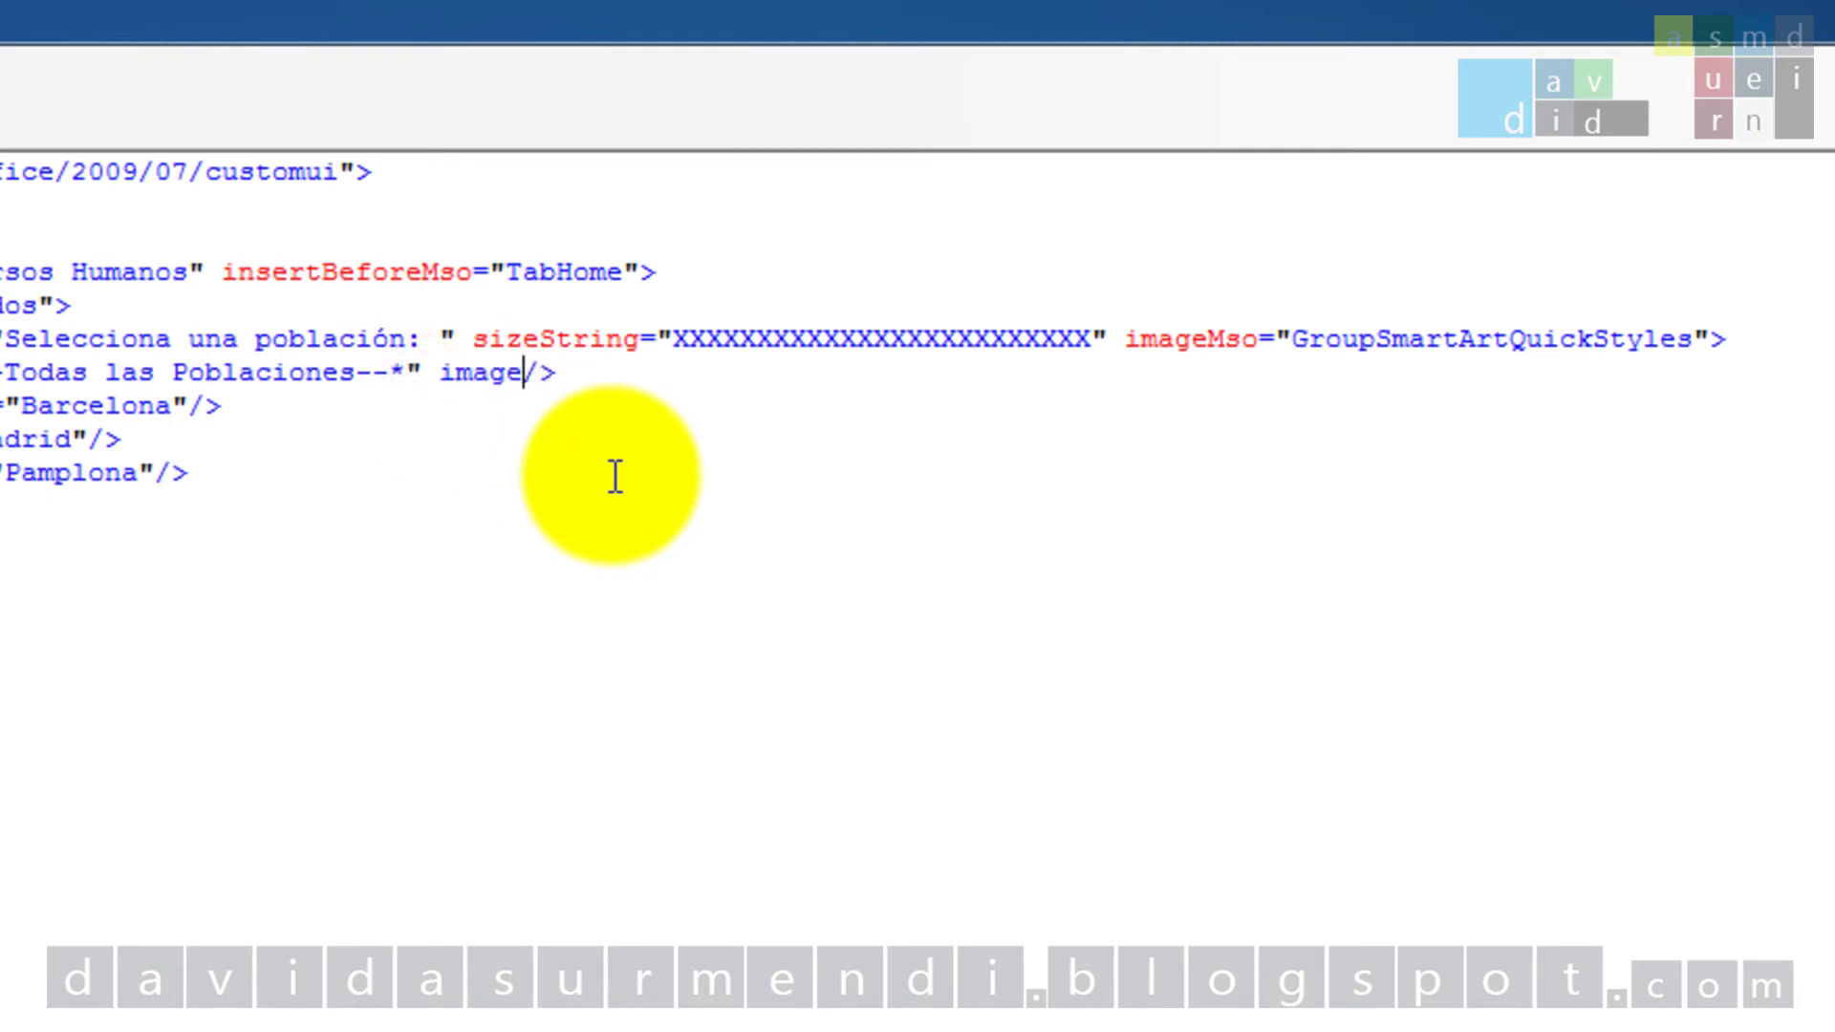
pyautogui.write('Mso="CellsDelete')
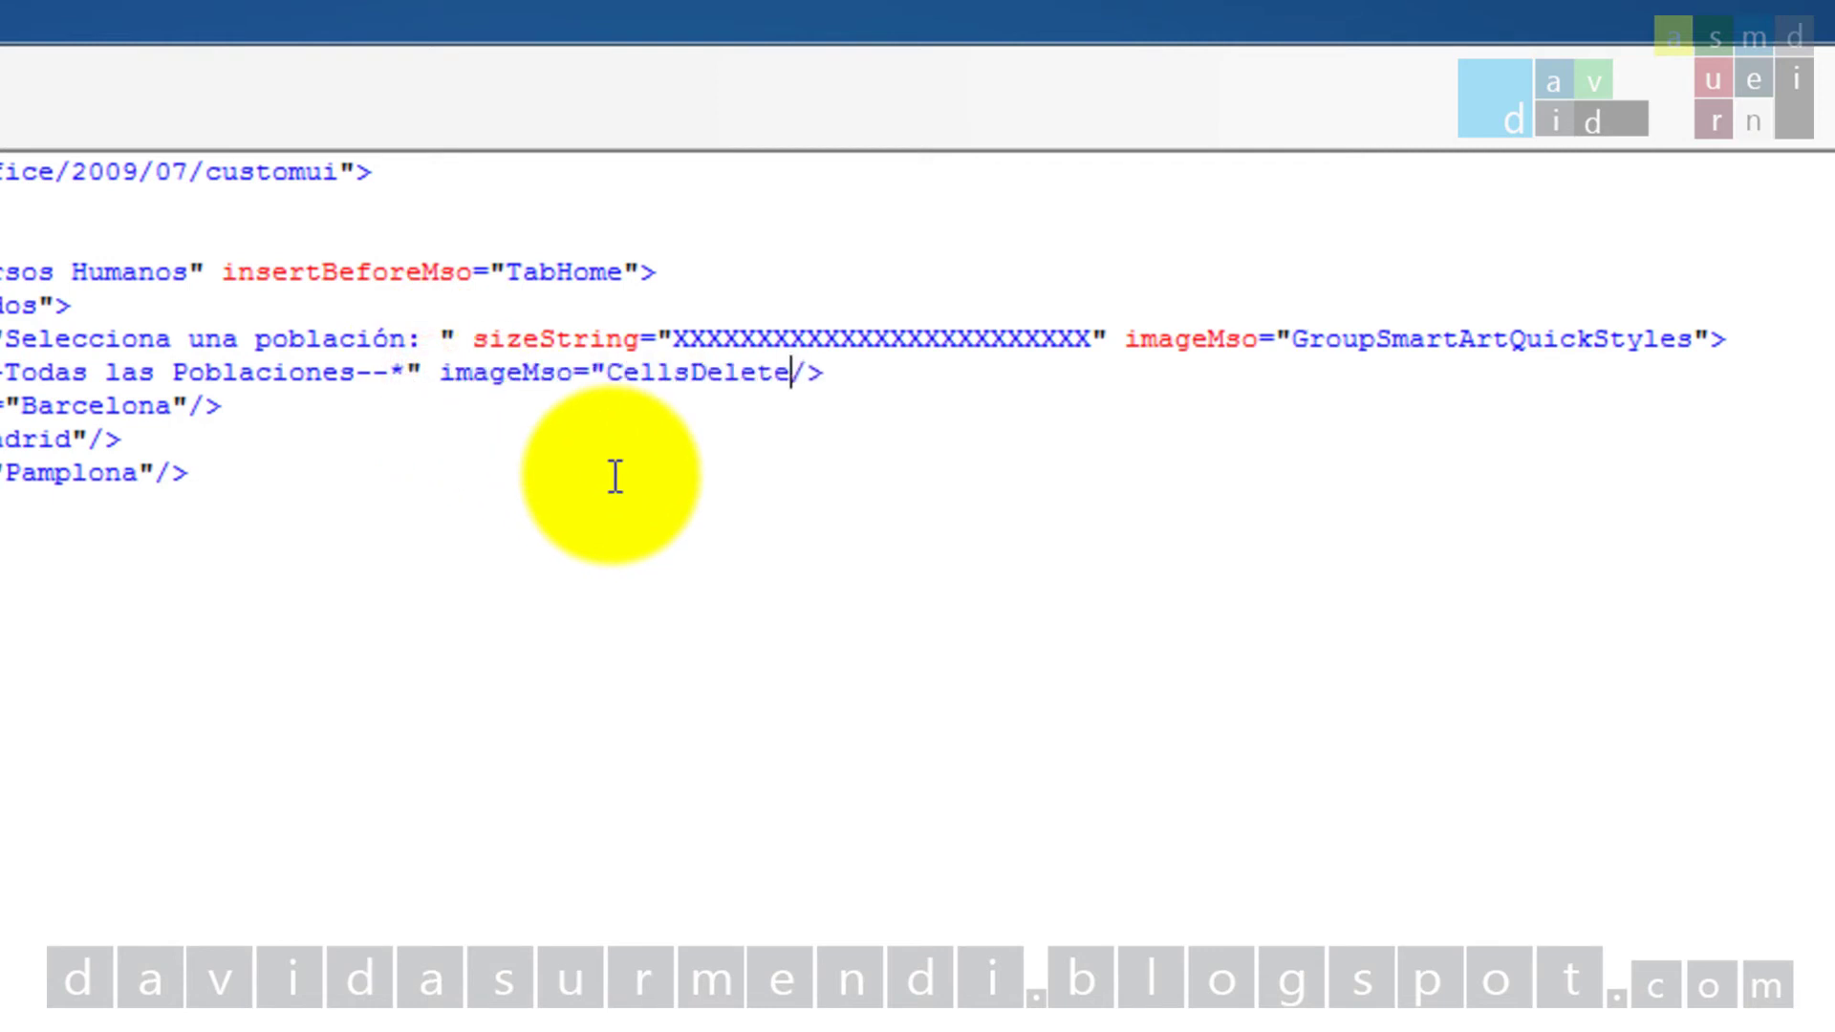
pyautogui.write('"')
pyautogui.hscroll(-5, 585, 392)
pyautogui.hscroll(-3, 669, 402)
# Give the city items image="Barcelona32x32", image="Madrid" and image="Pamplona"
pyautogui.click(758, 406)
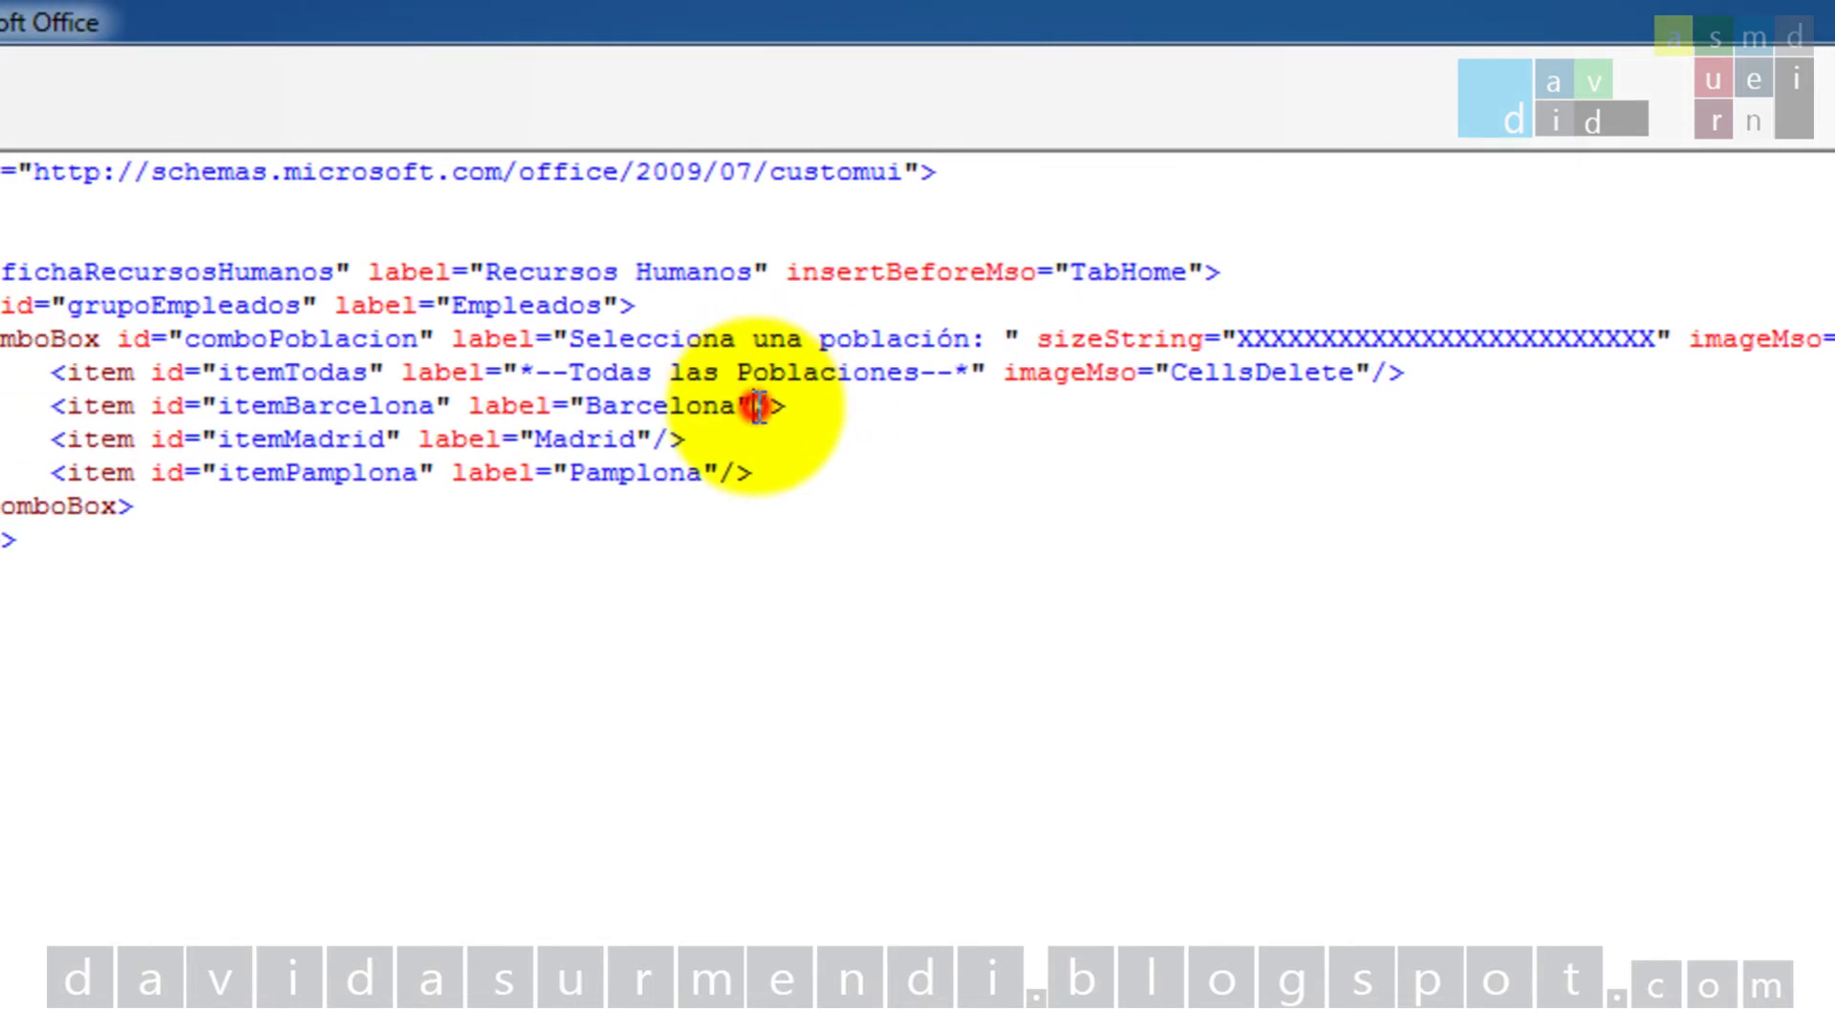
pyautogui.write('image')
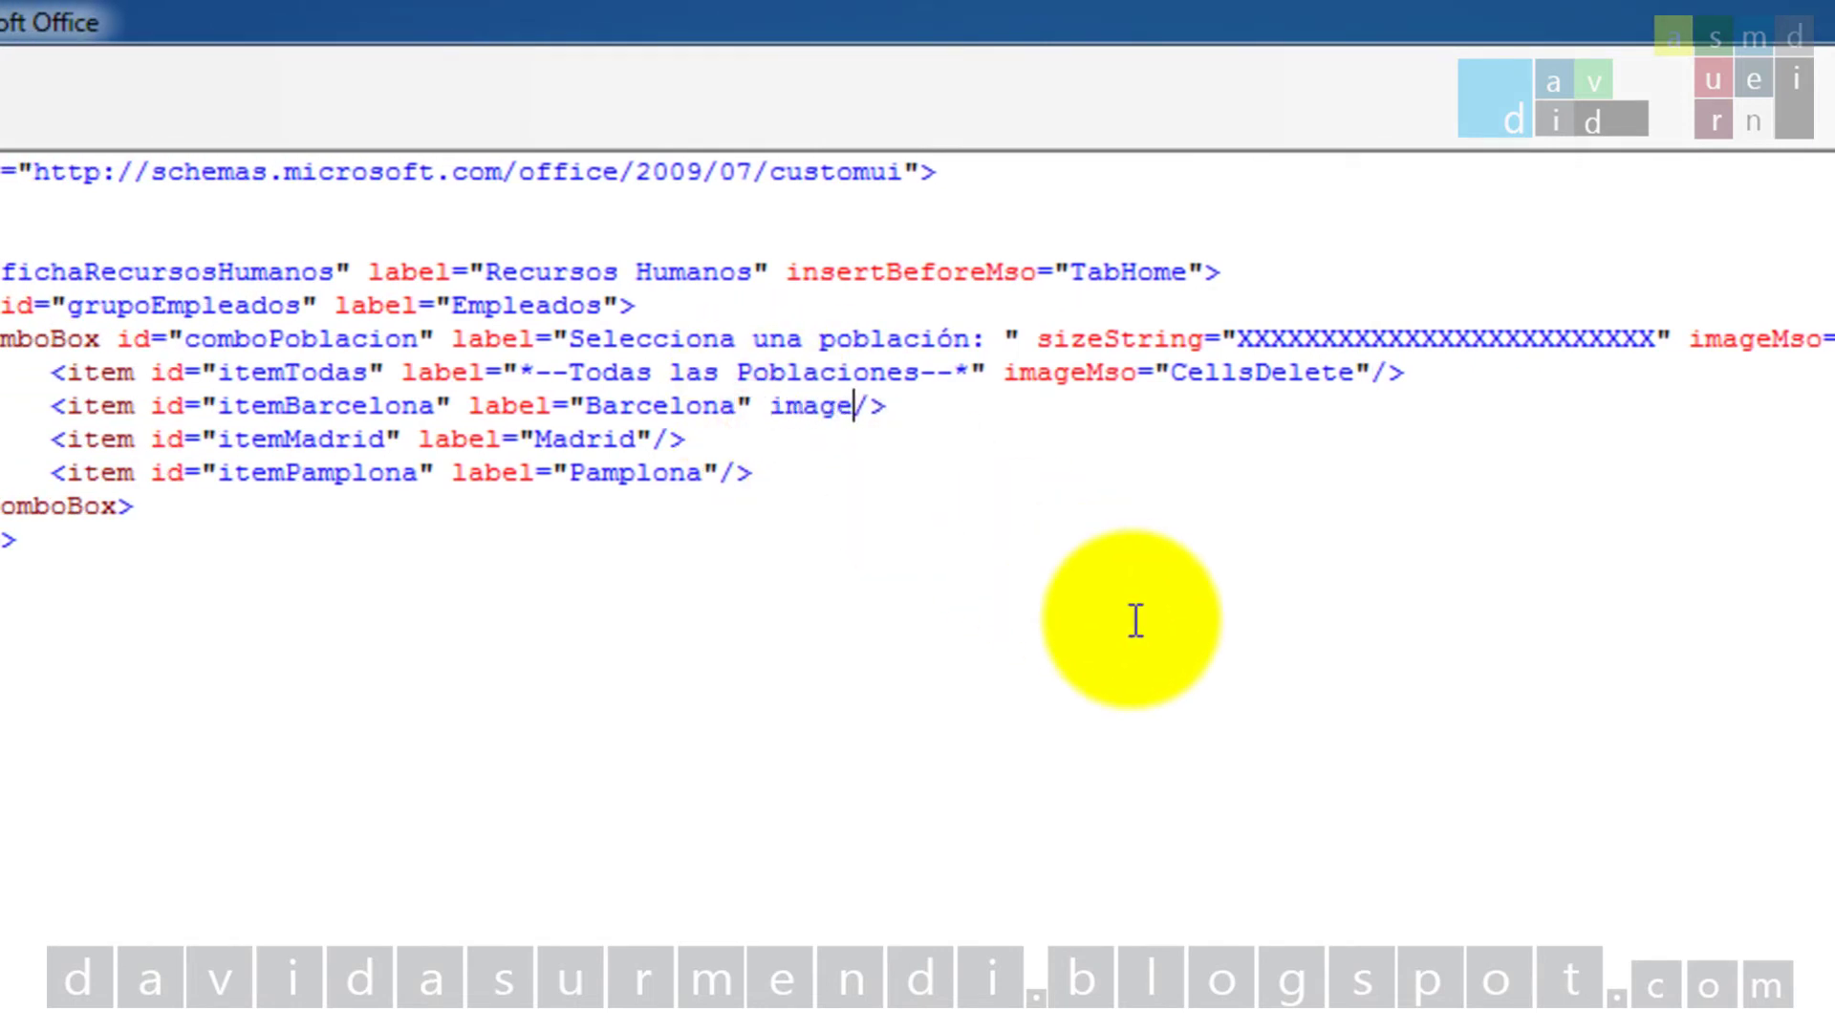
pyautogui.write('="Barcelona32x32"')
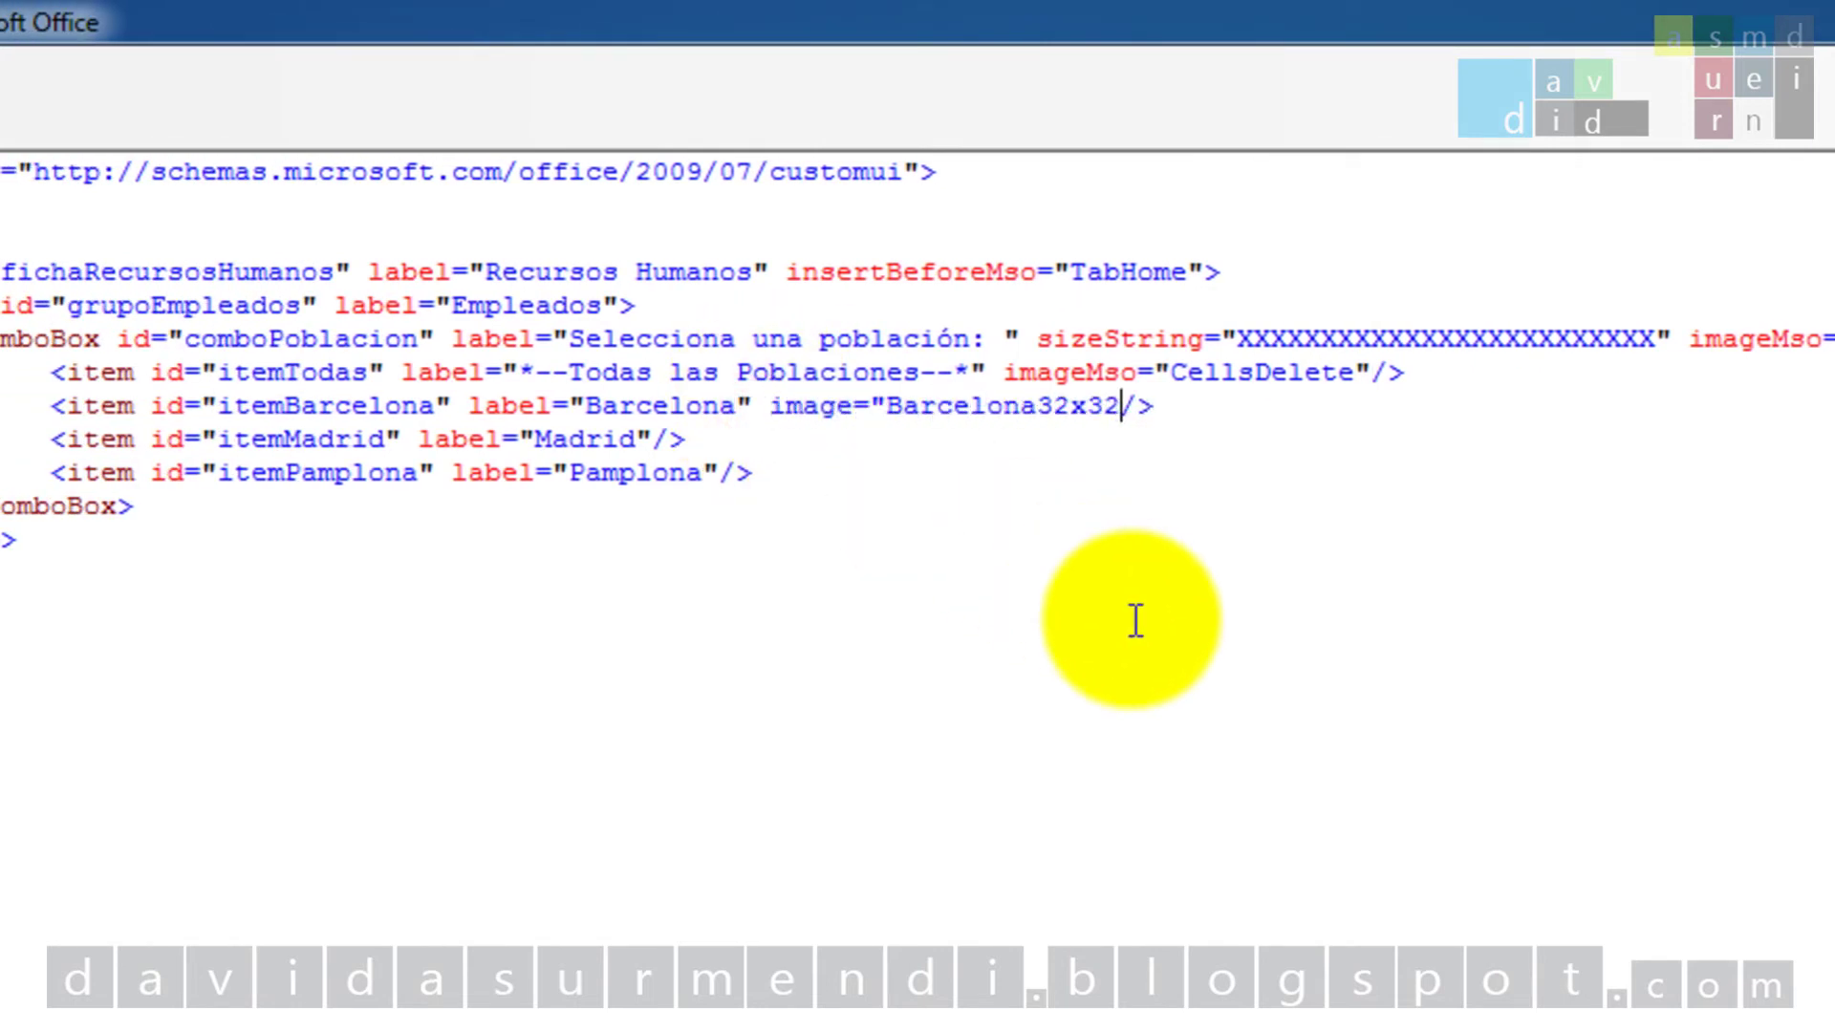
pyautogui.click(653, 439)
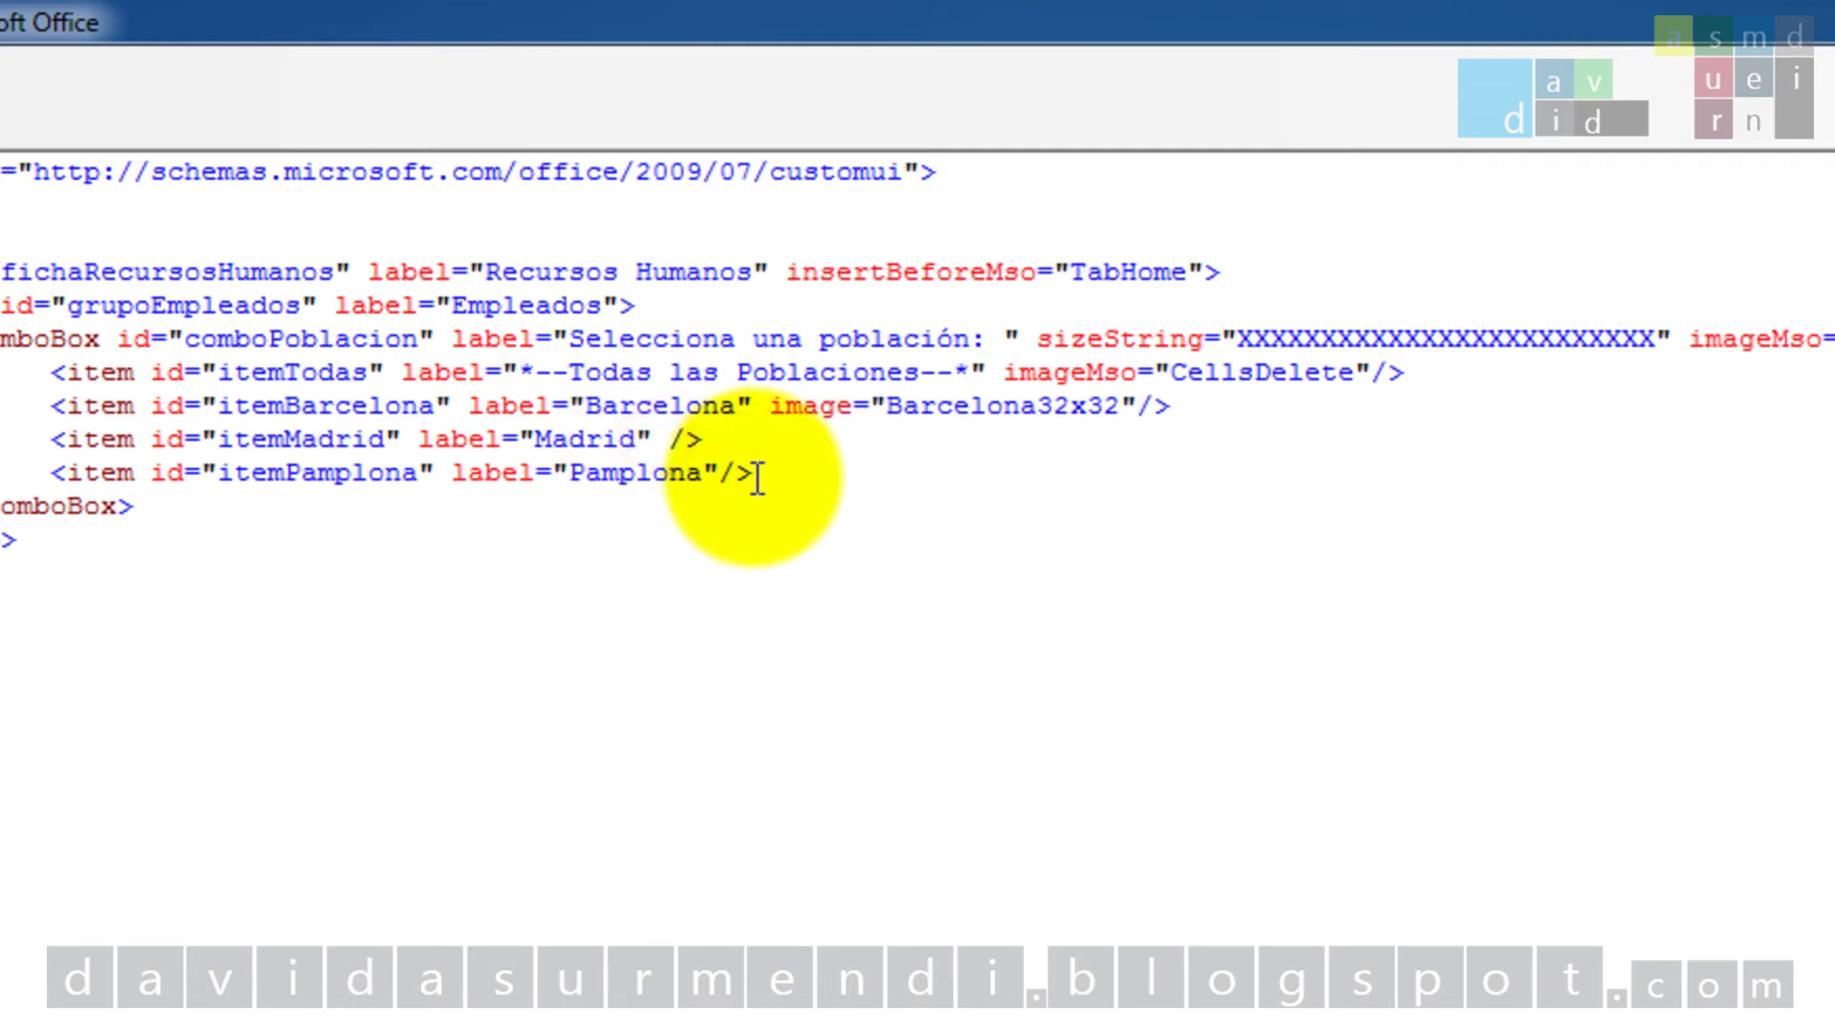
pyautogui.write('image="Madrid"')
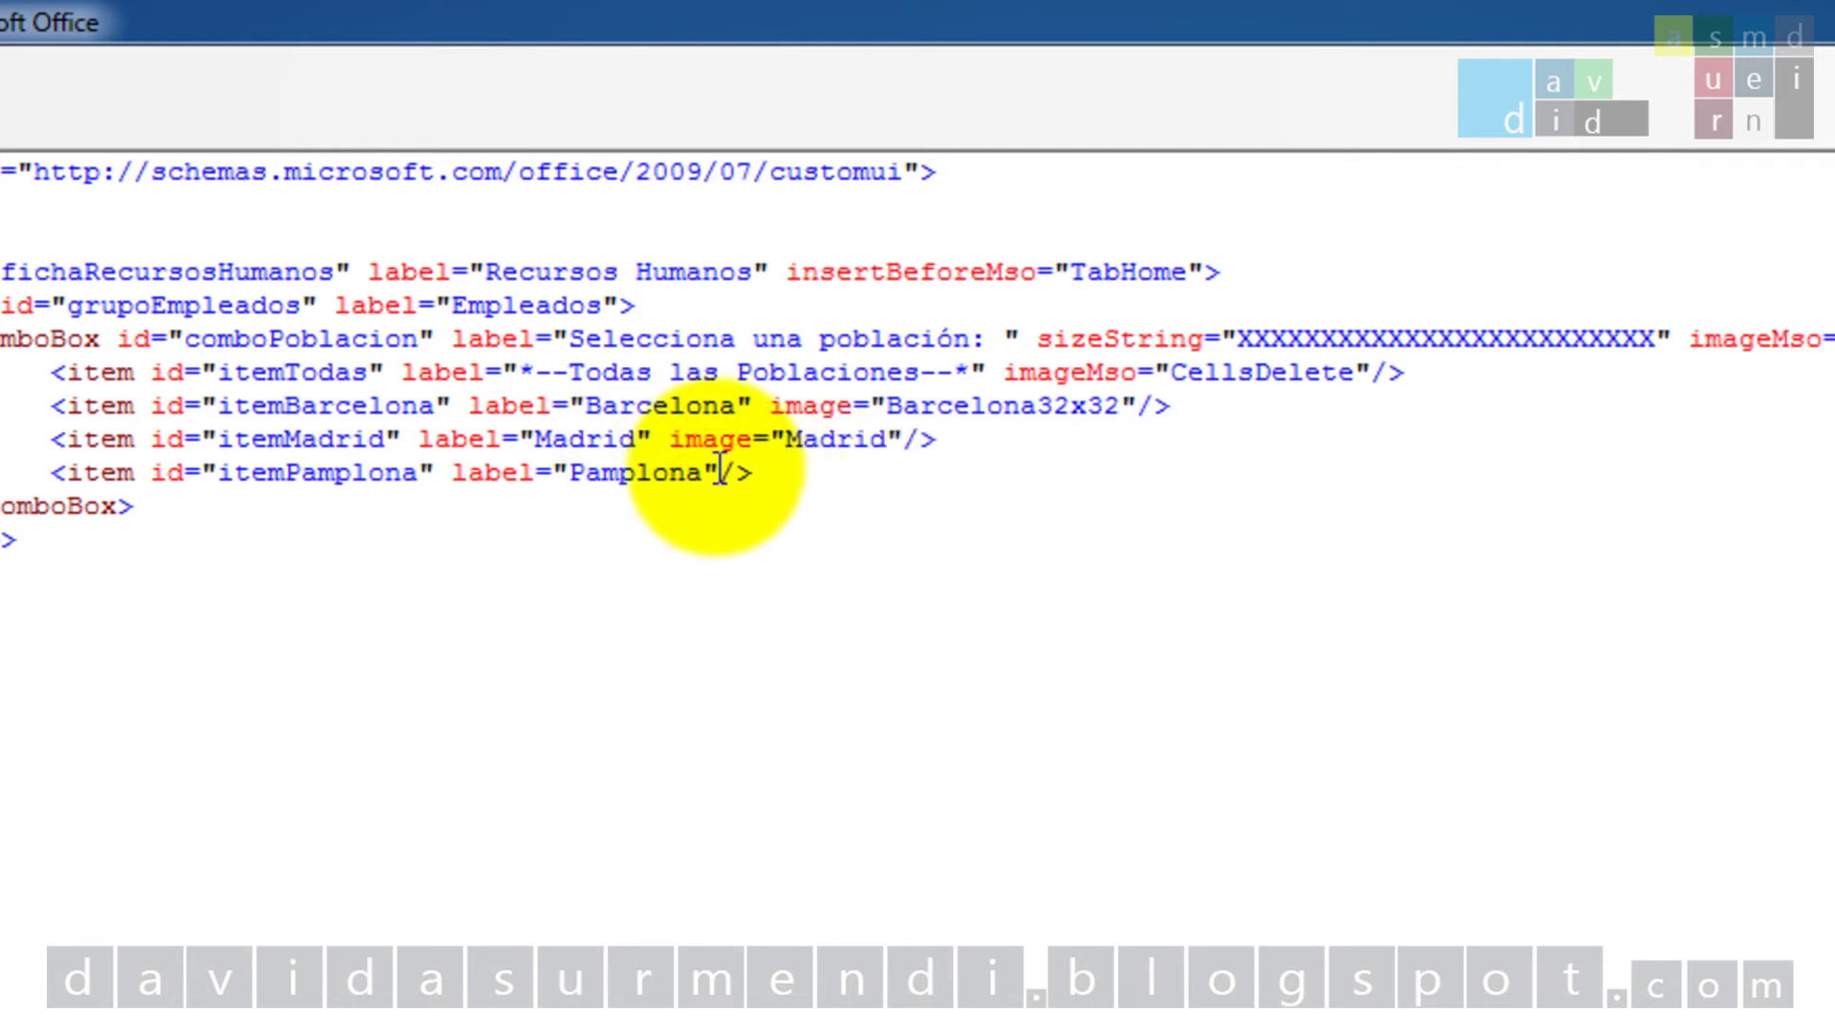
pyautogui.click(717, 472)
pyautogui.write('image="')
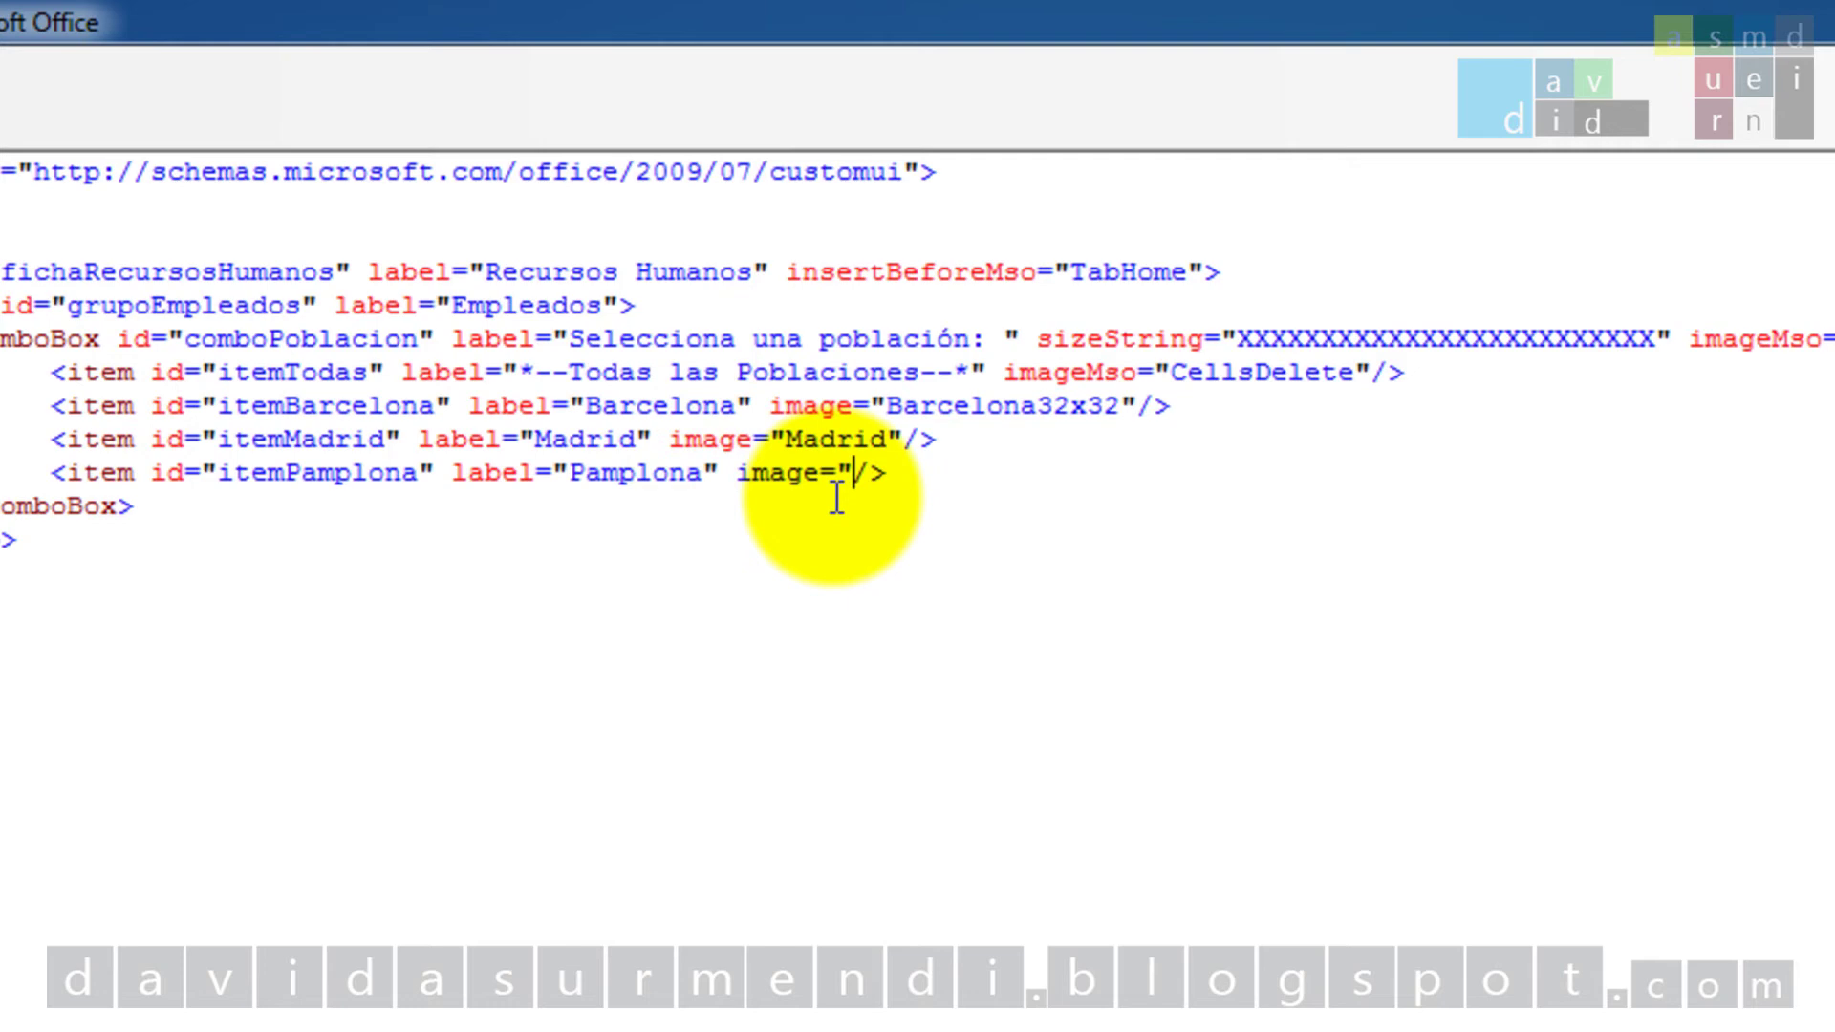
pyautogui.write('Pamplona"')
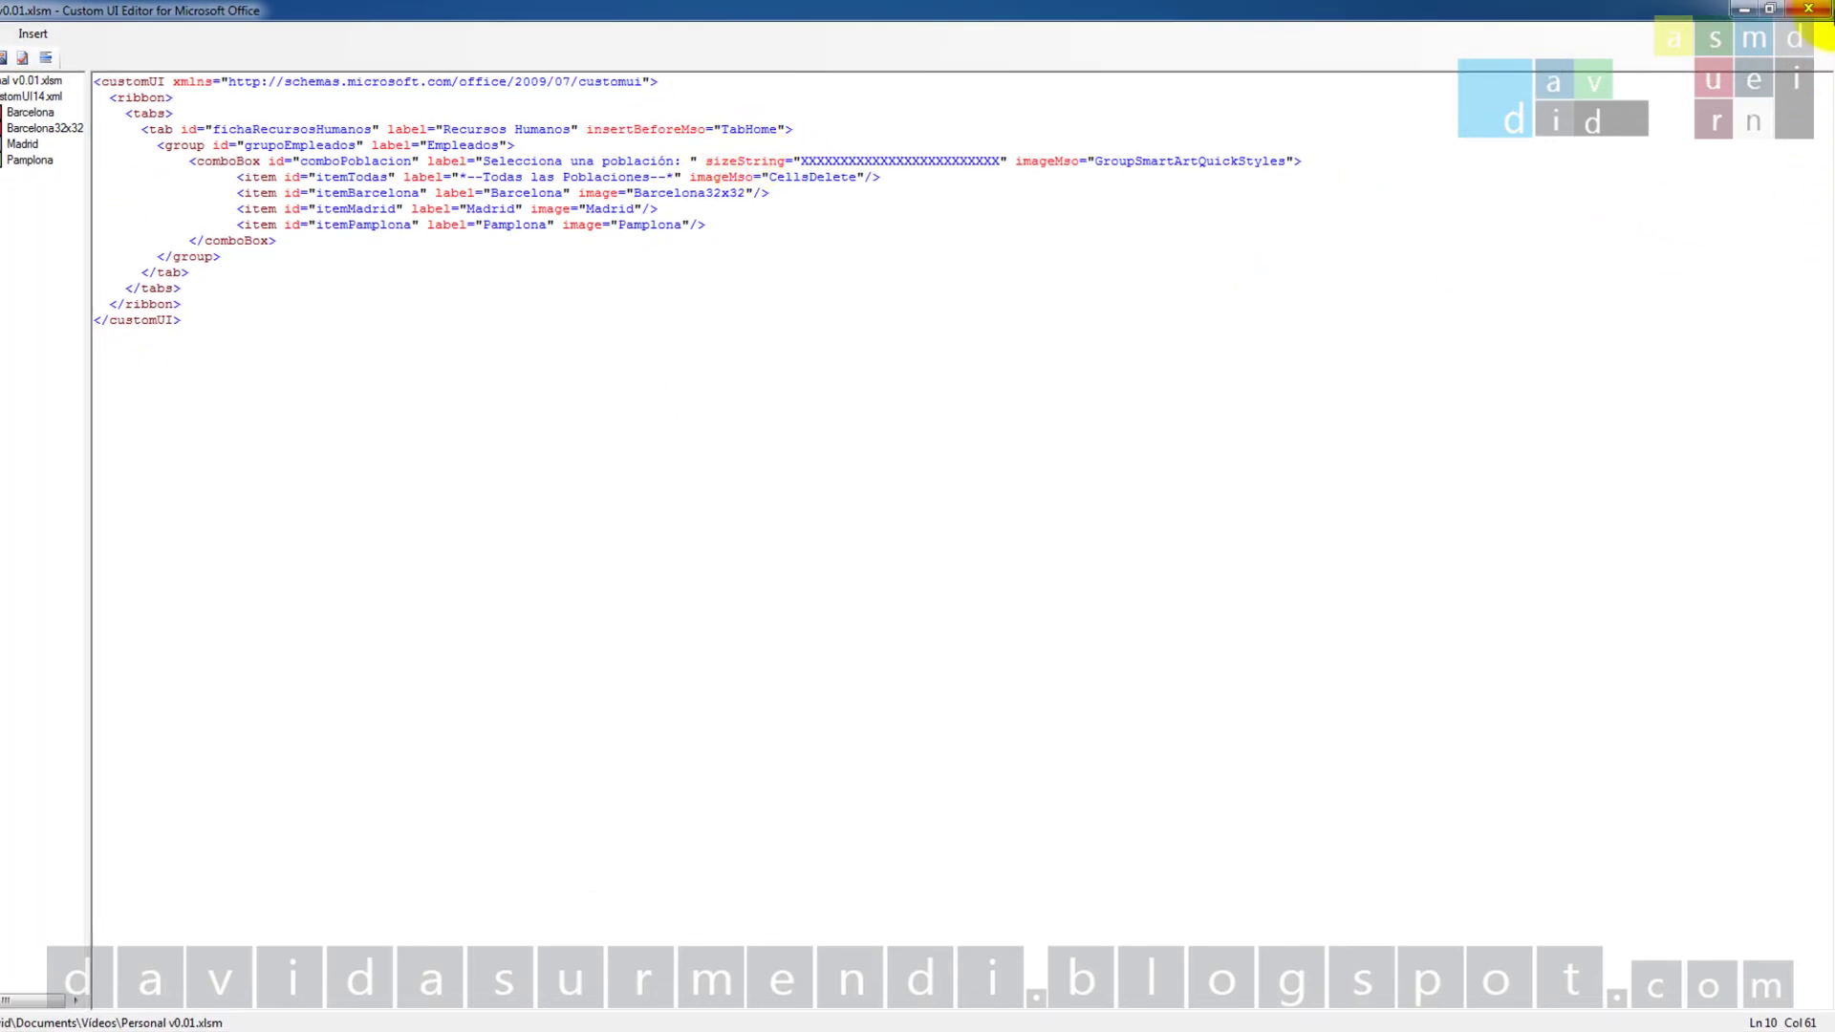
# Save the XML, close the editor, and reopen Personal v0.01.xlsm in Excel 2013
pyautogui.click(1810, 9)
pyautogui.click(797, 592)
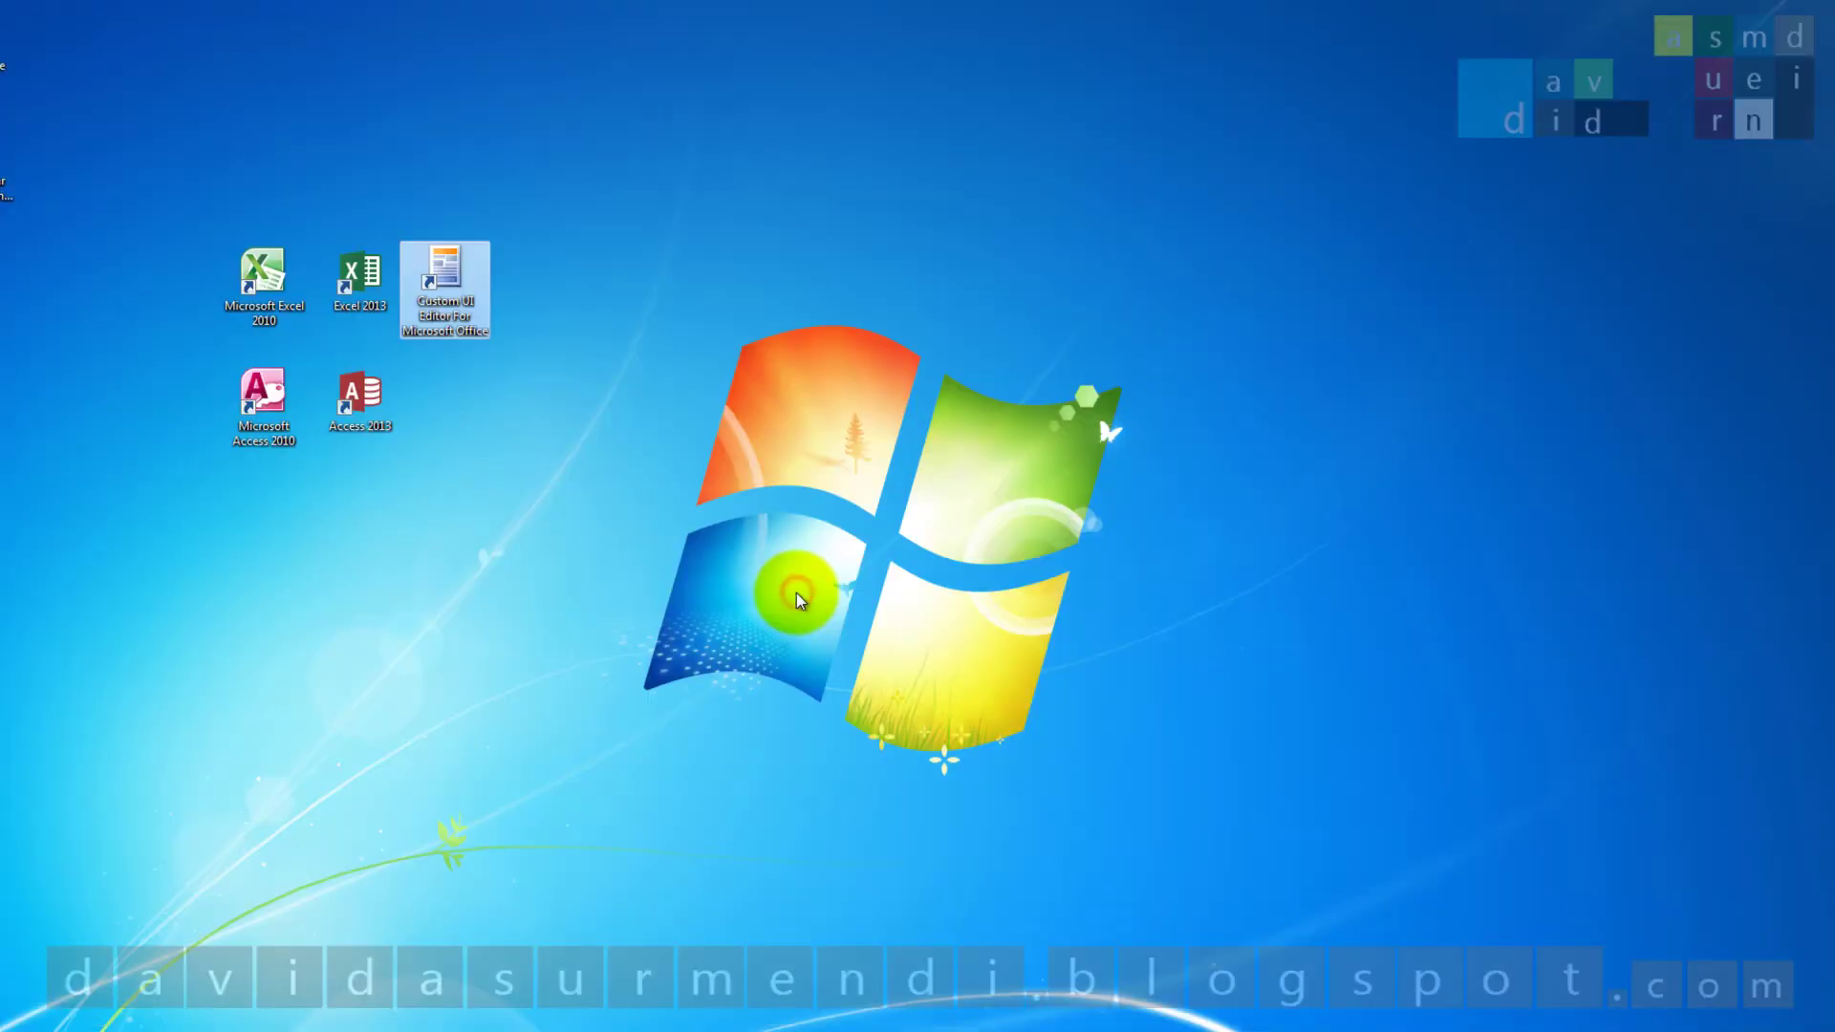
pyautogui.doubleClick(373, 272)
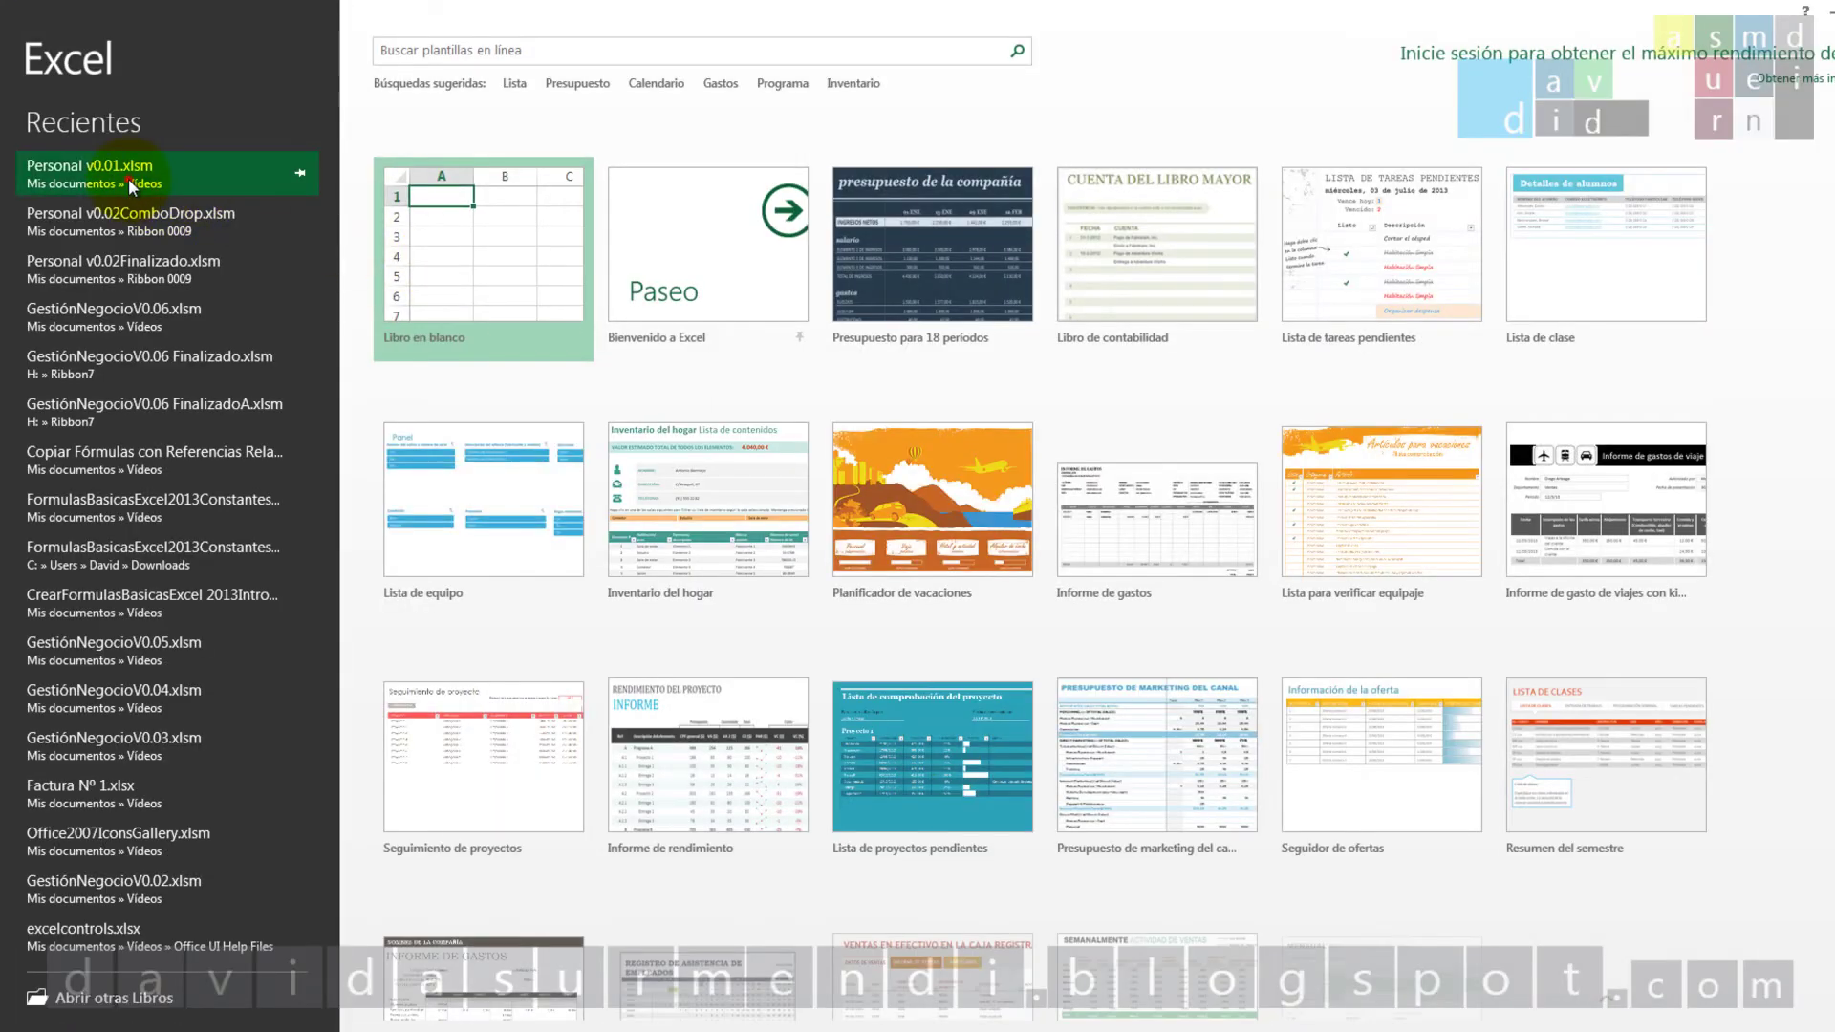
pyautogui.click(128, 178)
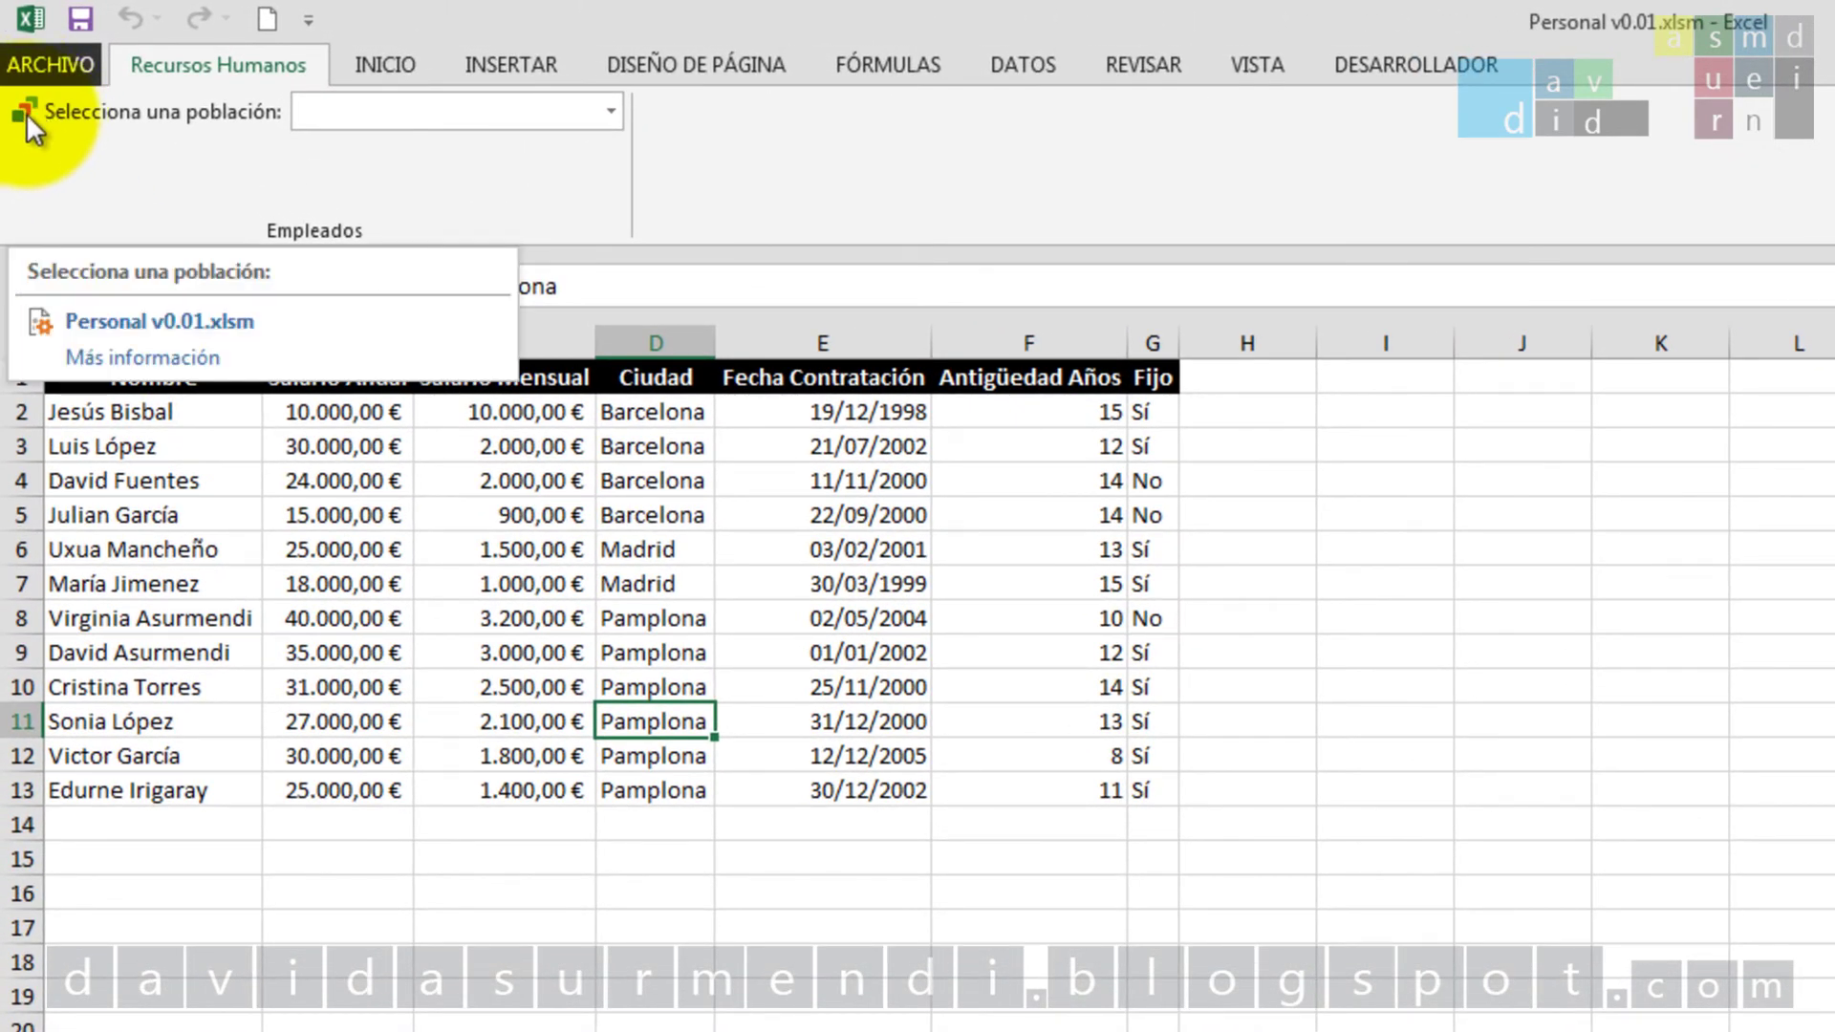
# Compare the población list's city icons with the Inicio > Eliminar icons, then close Excel
pyautogui.click(610, 112)
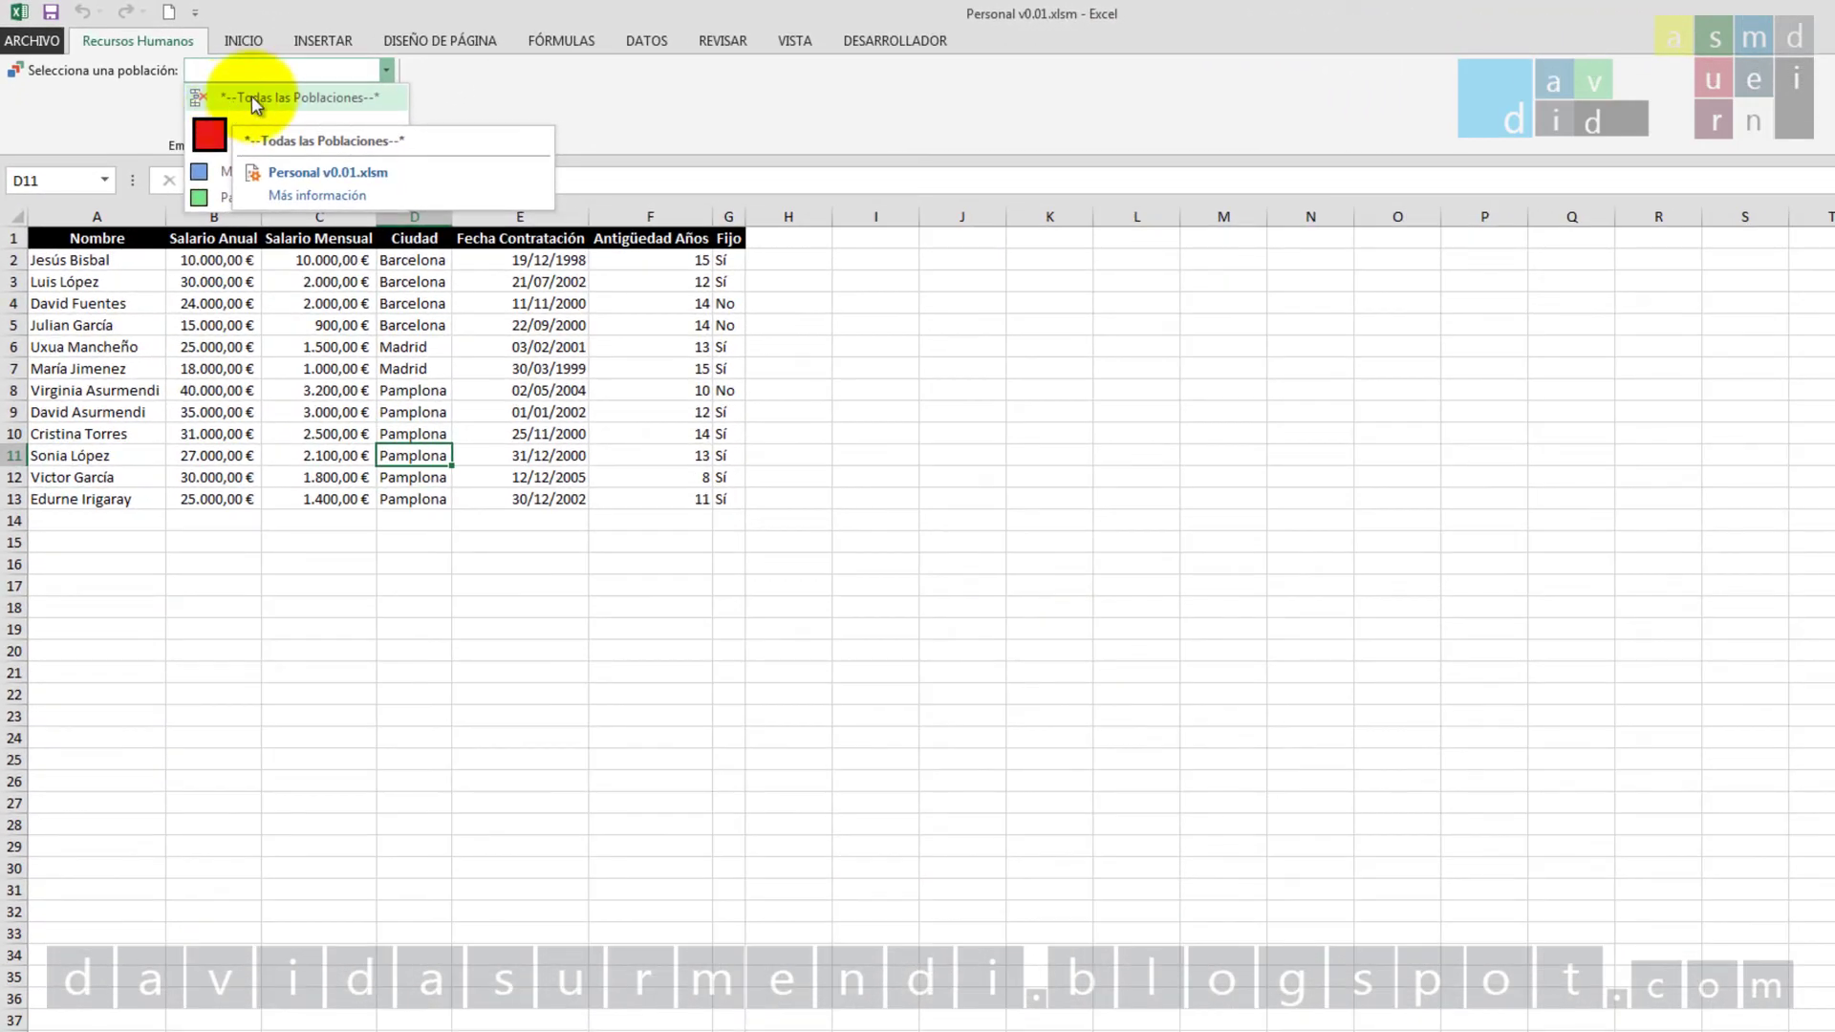
pyautogui.click(243, 40)
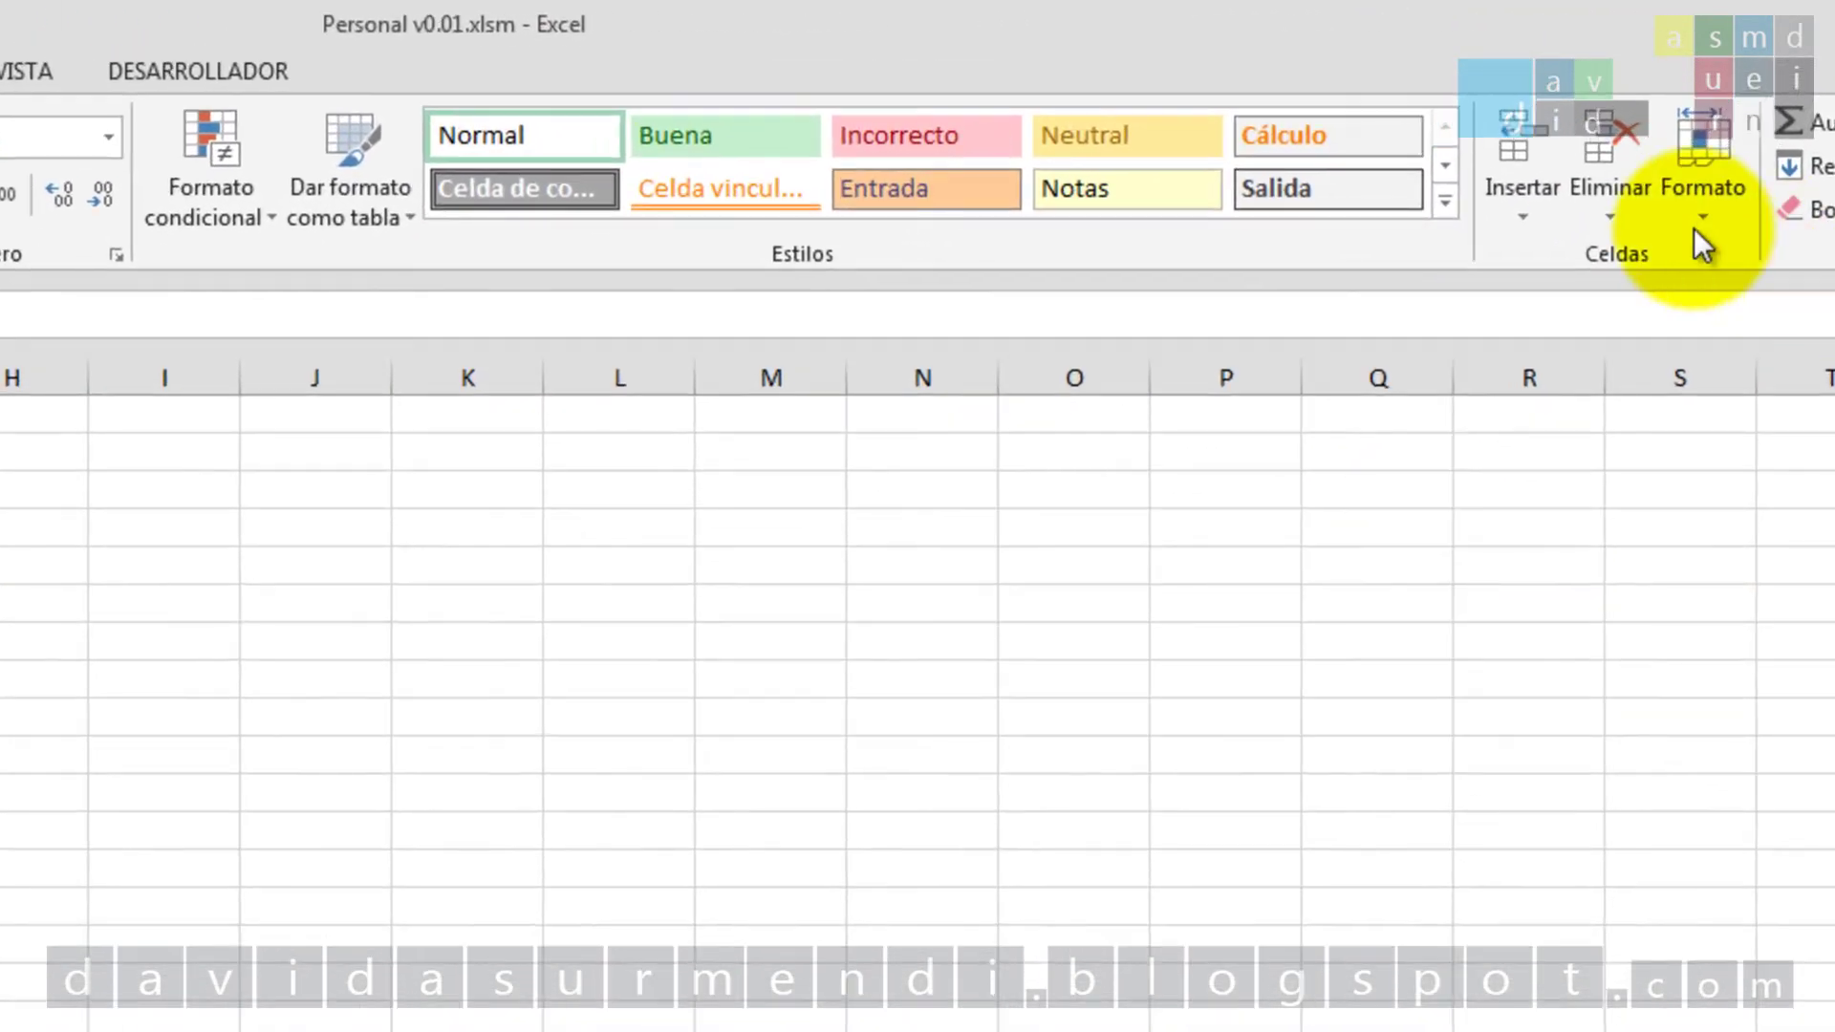
pyautogui.click(1643, 217)
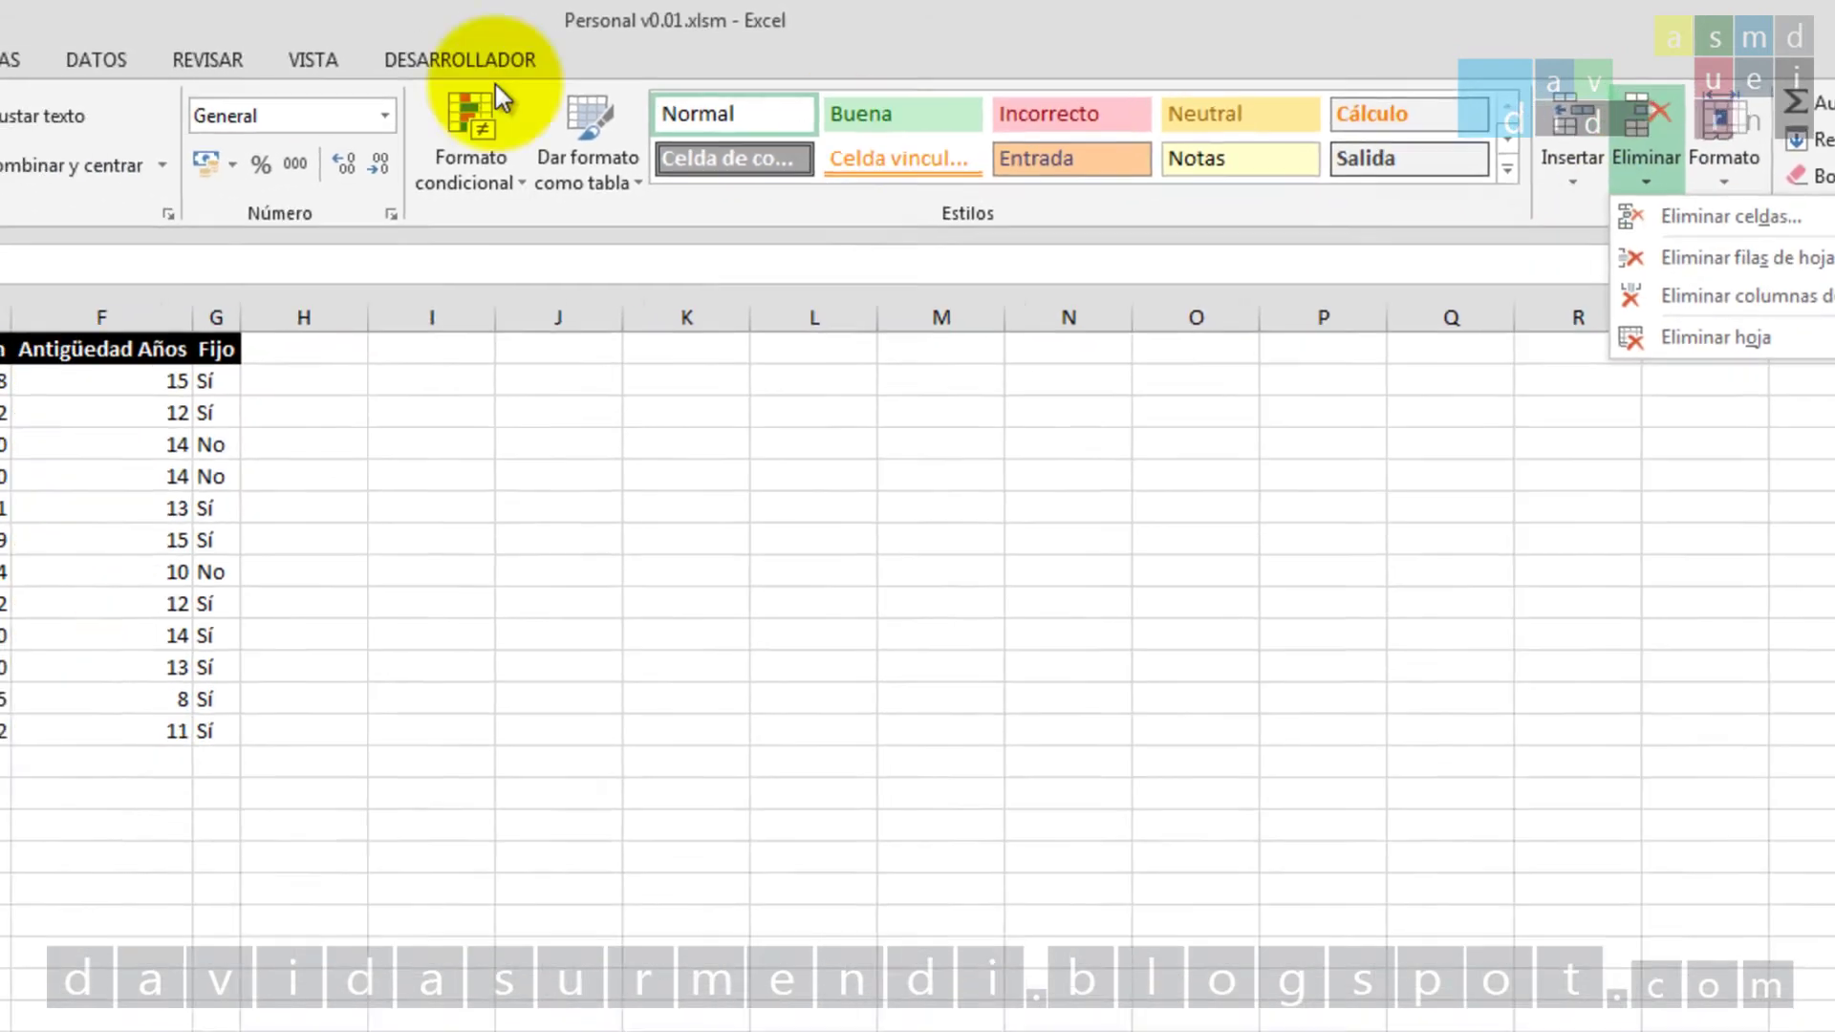
pyautogui.click(138, 40)
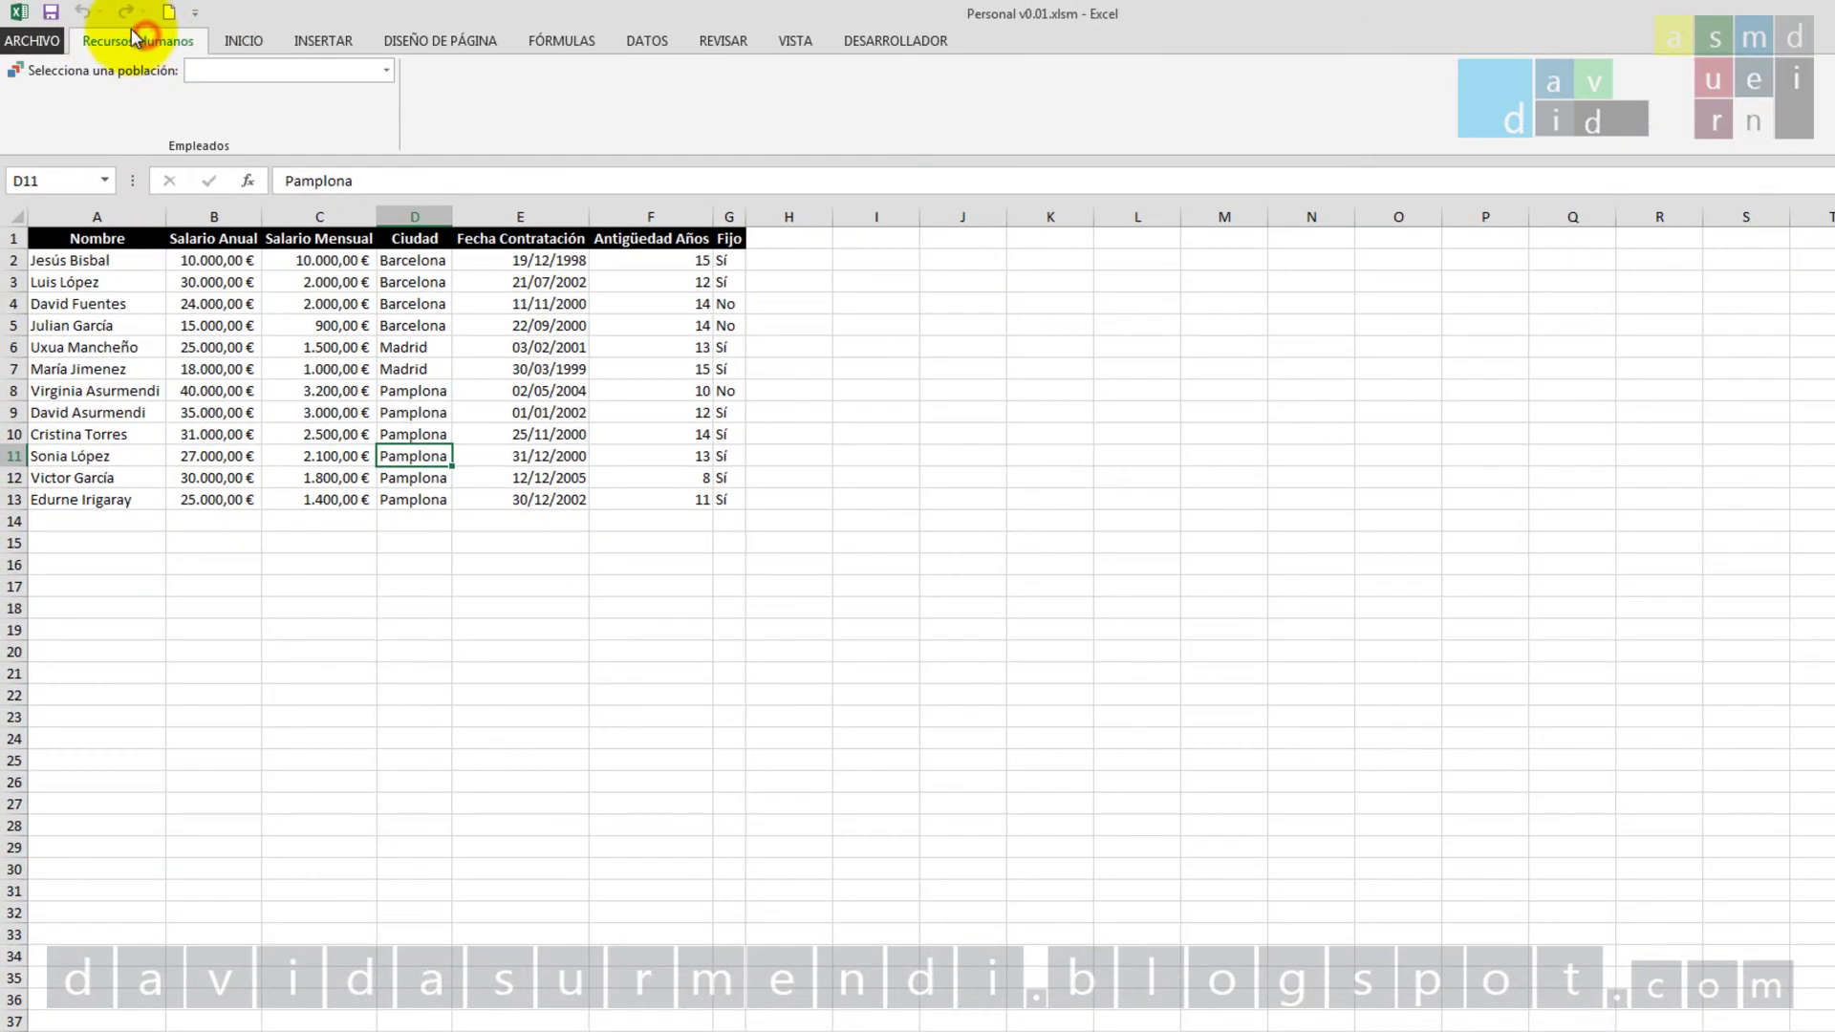
pyautogui.click(385, 72)
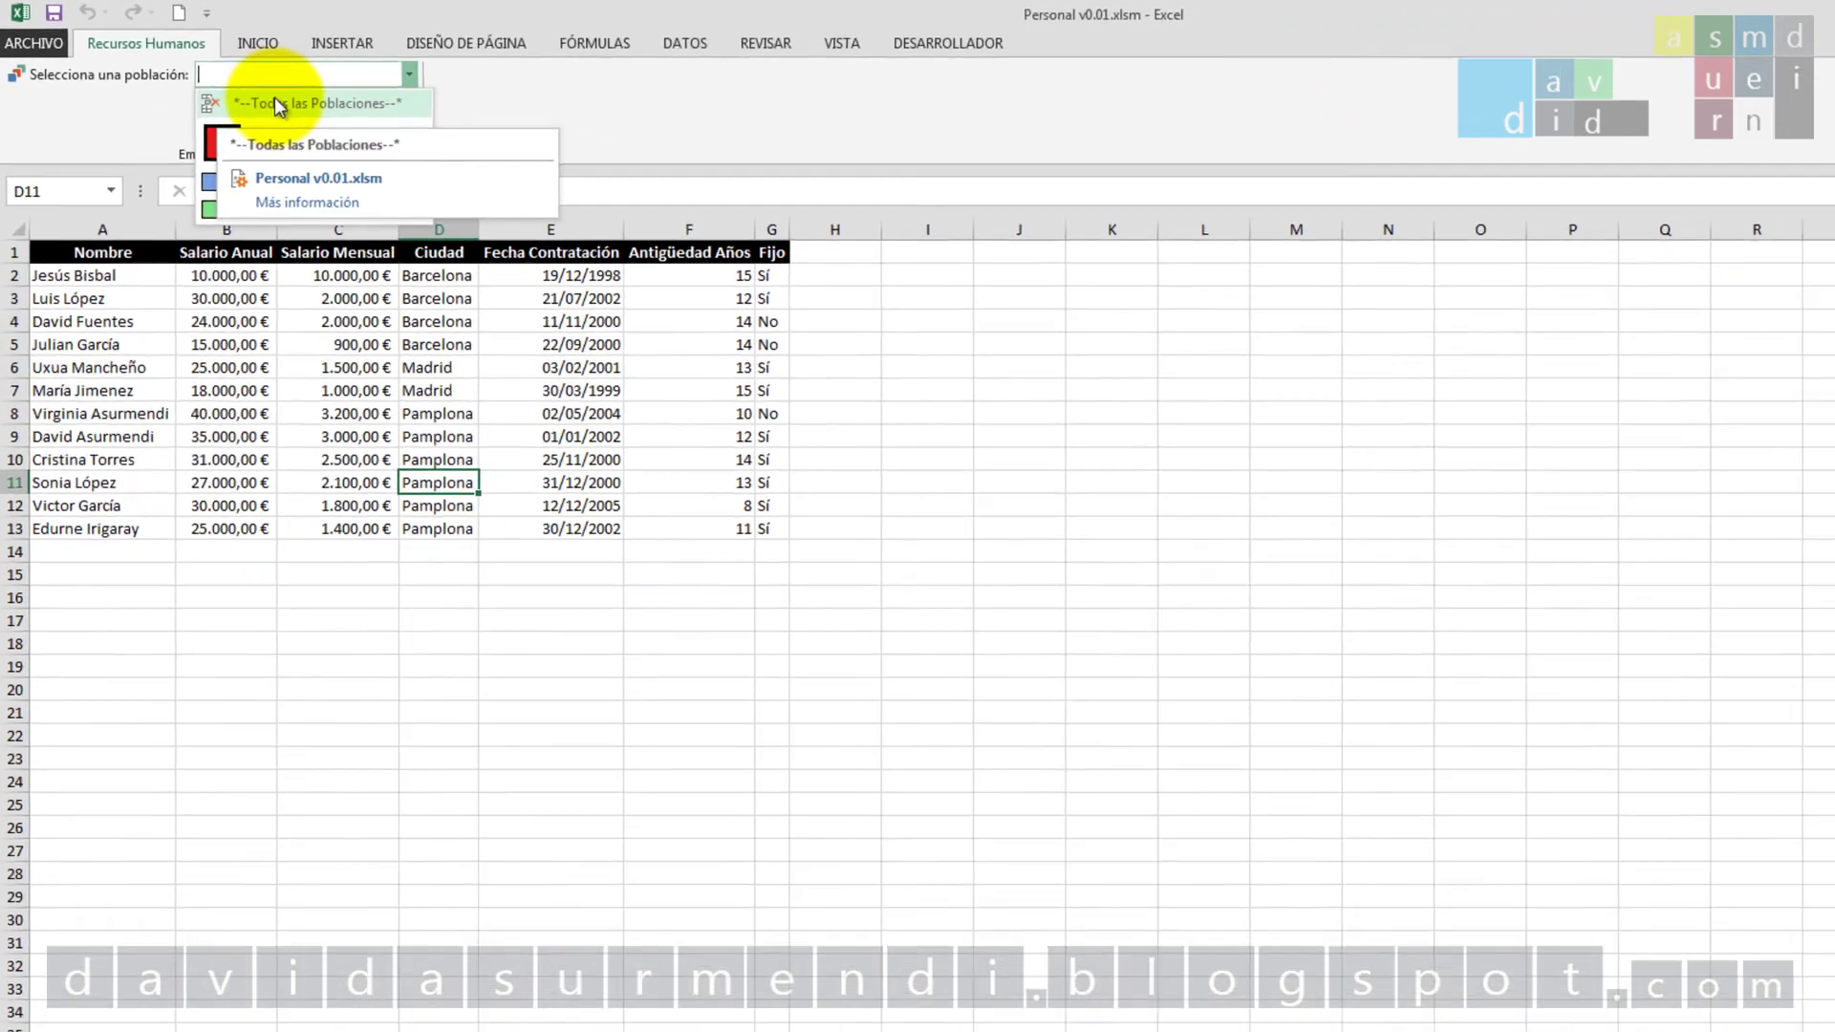
pyautogui.click(257, 43)
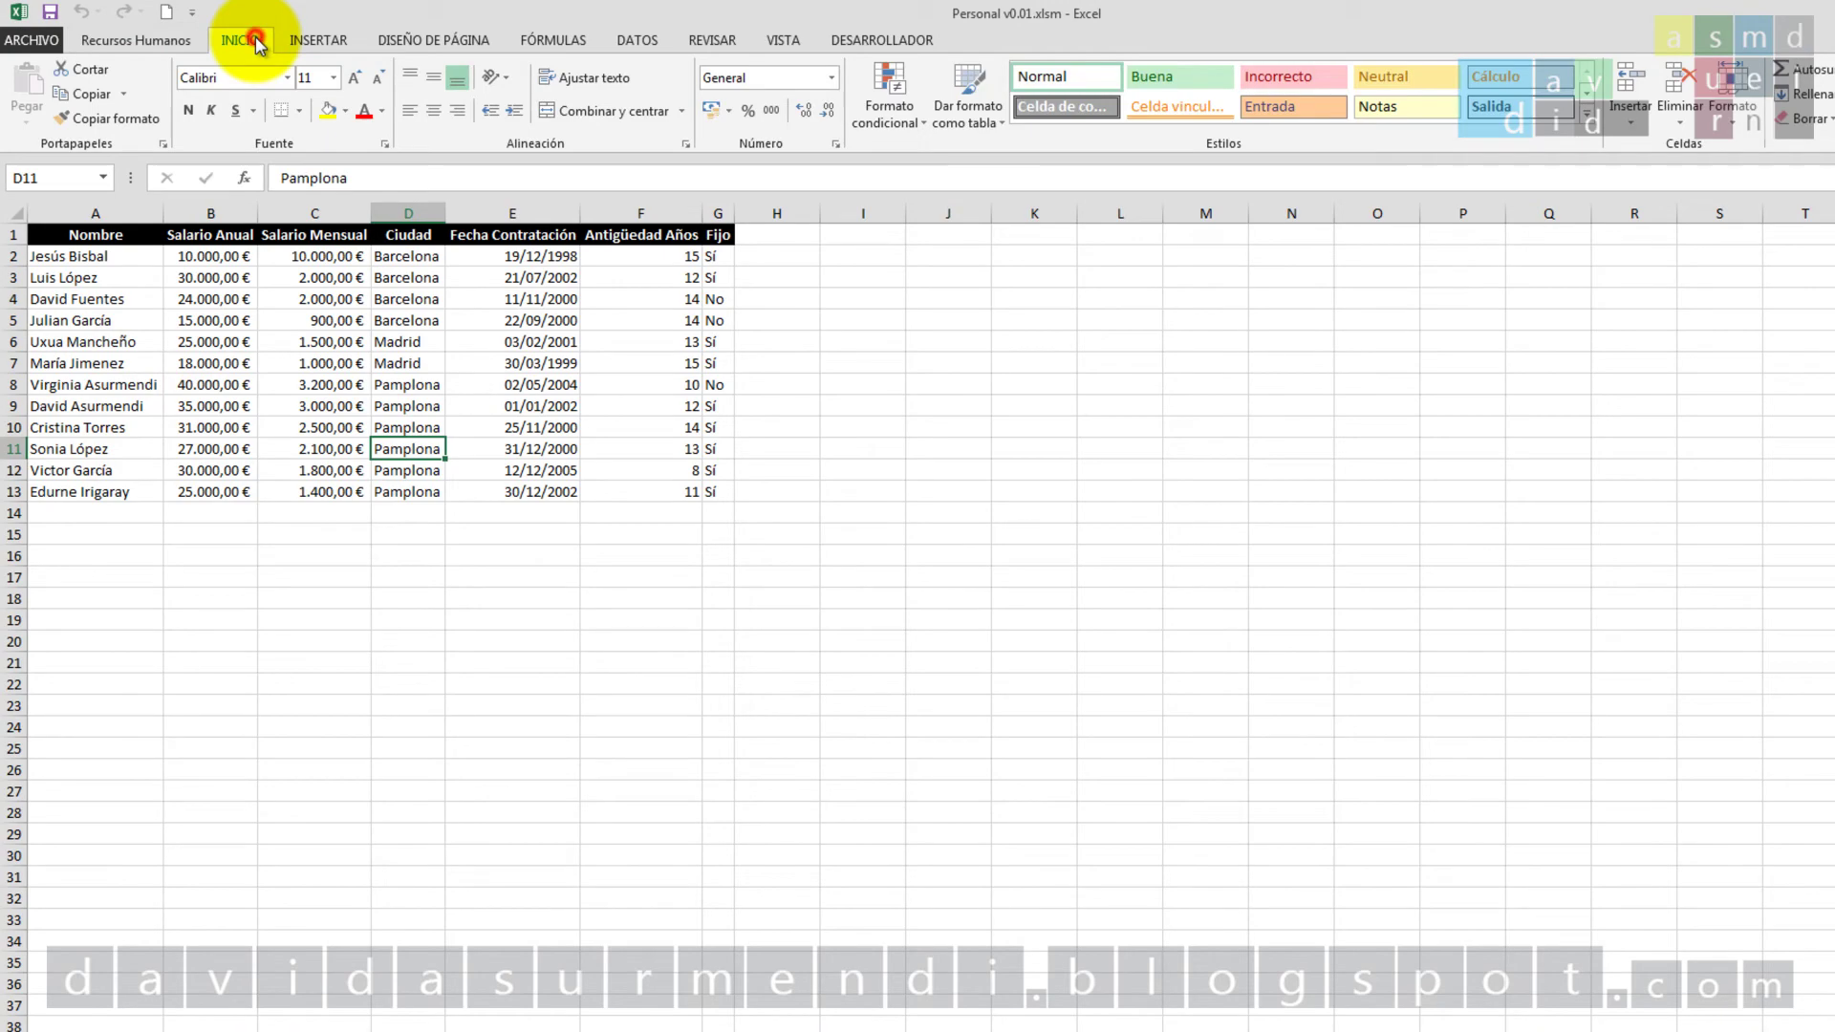
pyautogui.click(1684, 122)
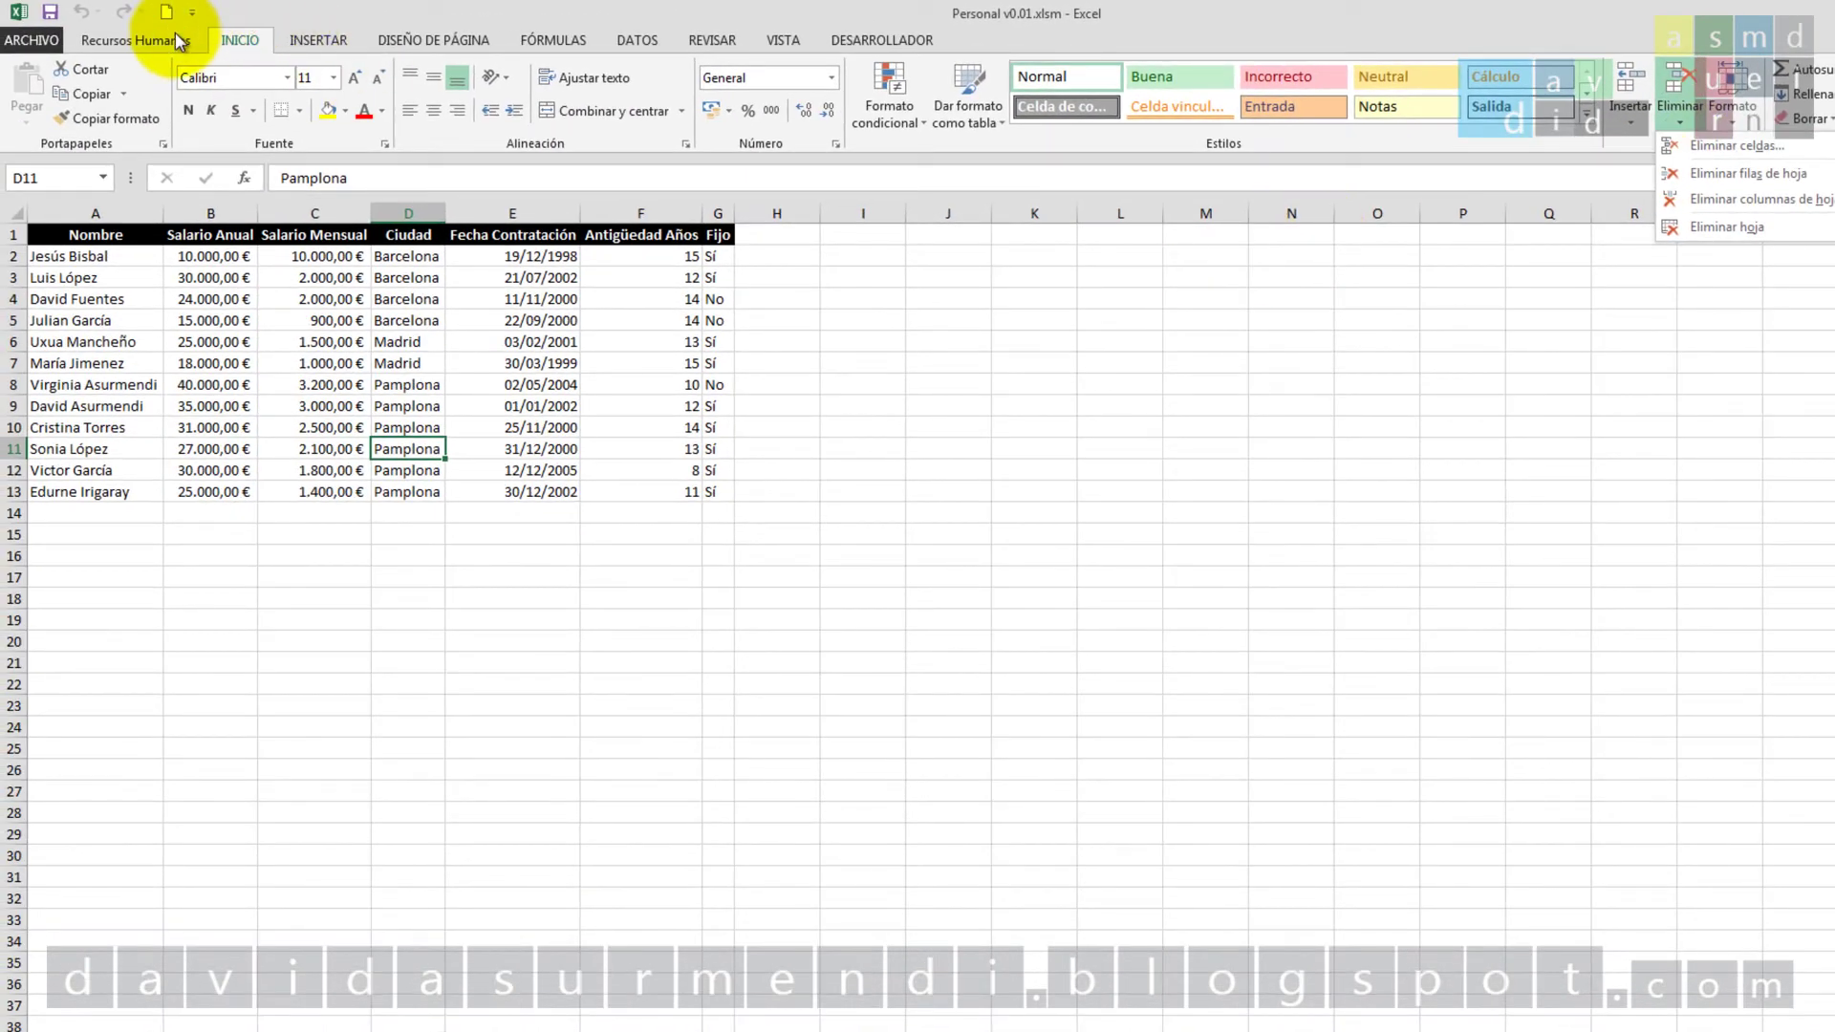
pyautogui.click(178, 39)
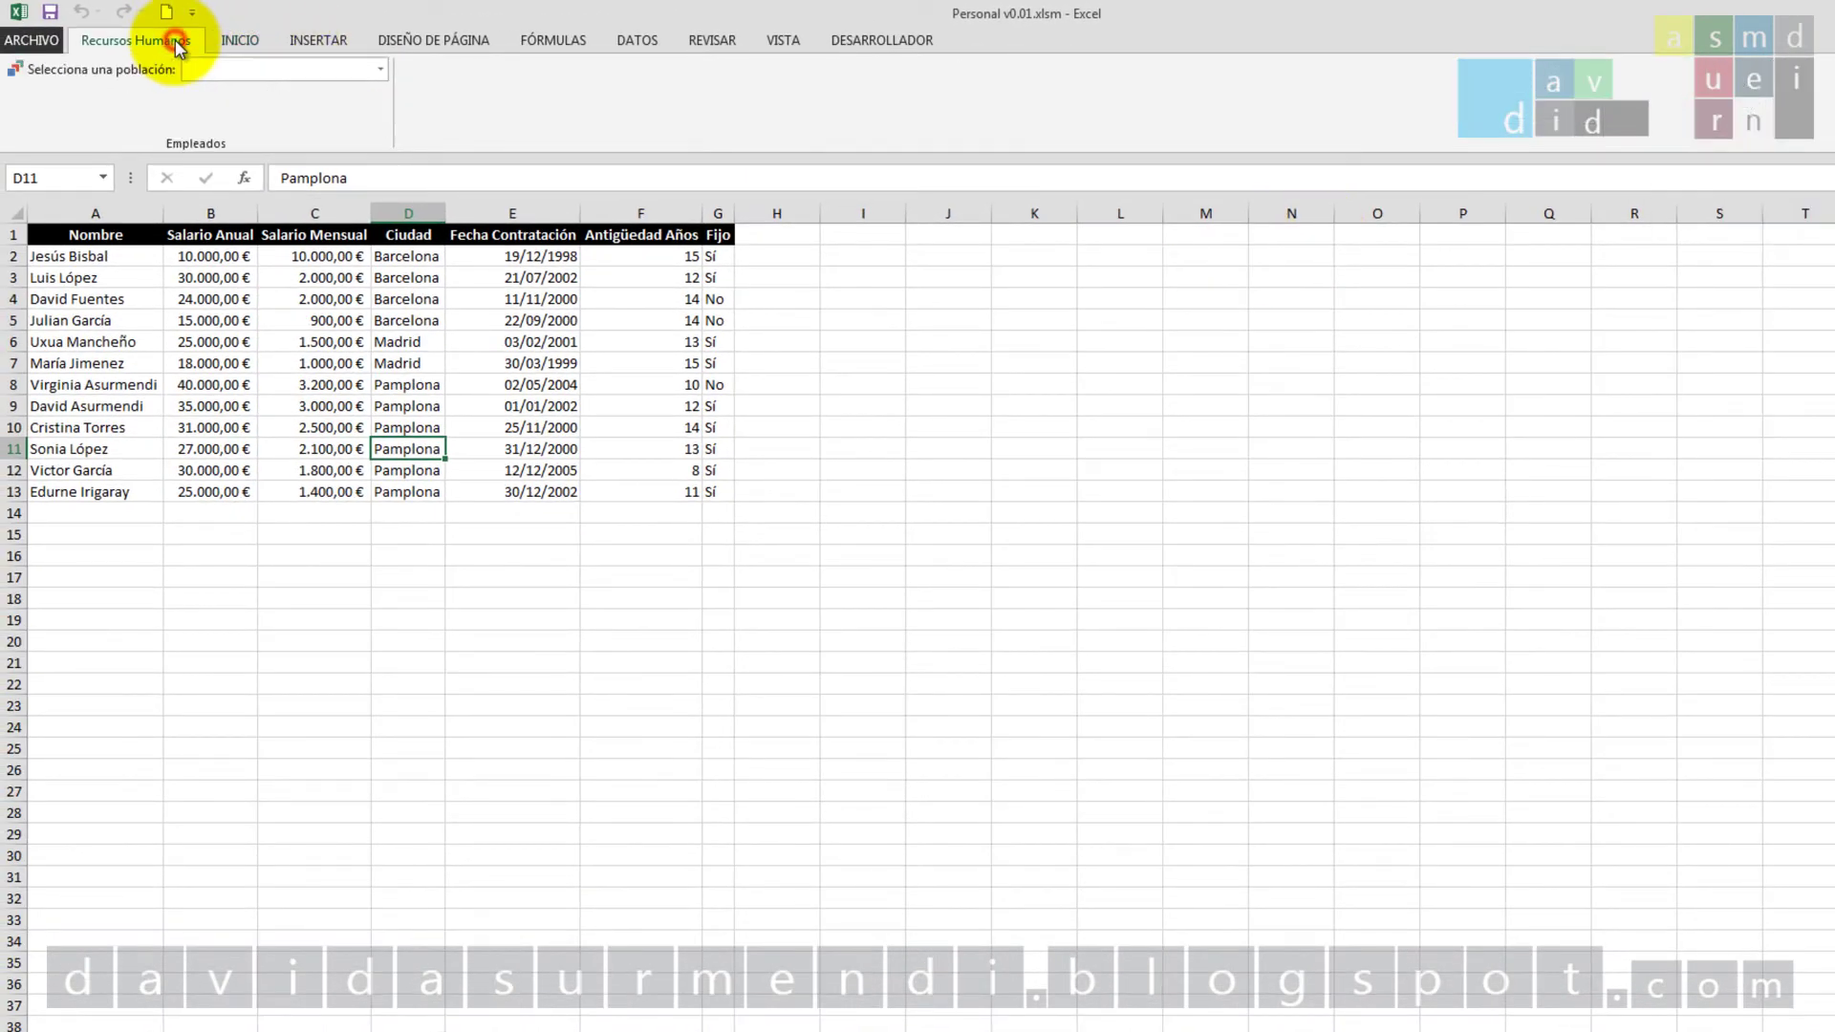
pyautogui.click(386, 70)
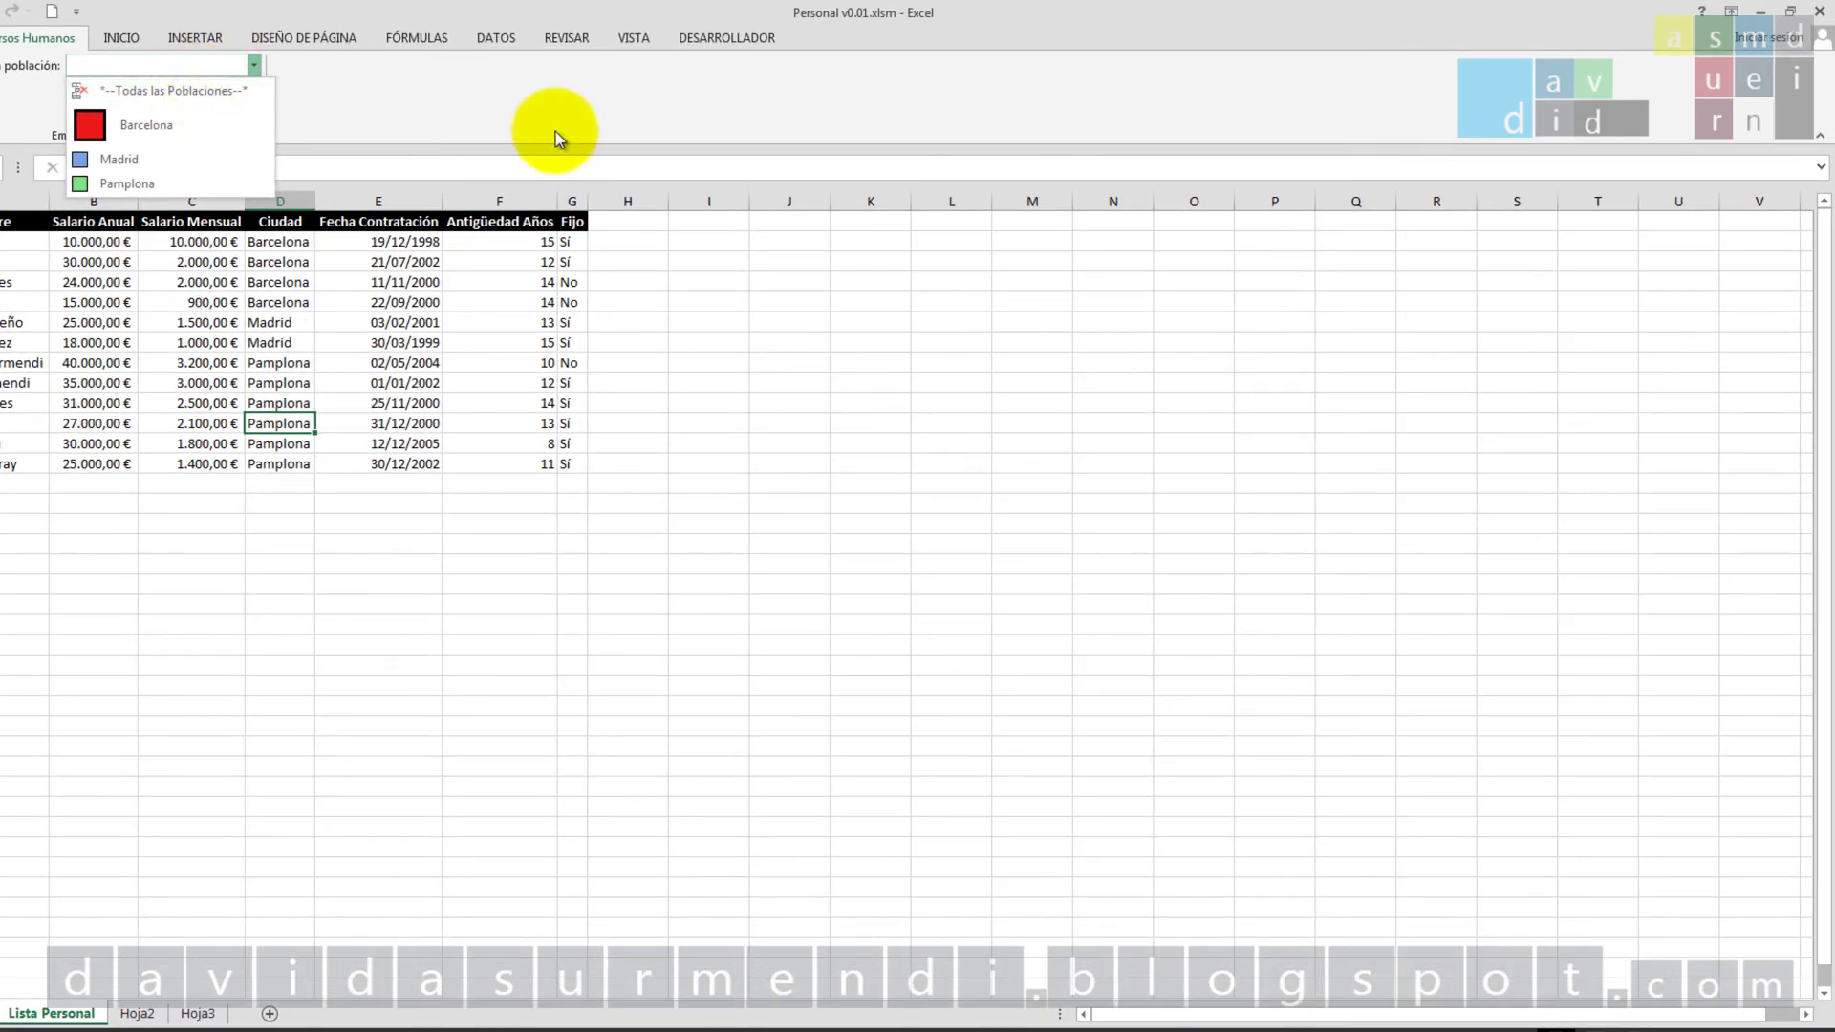
pyautogui.click(1820, 11)
pyautogui.click(1820, 11)
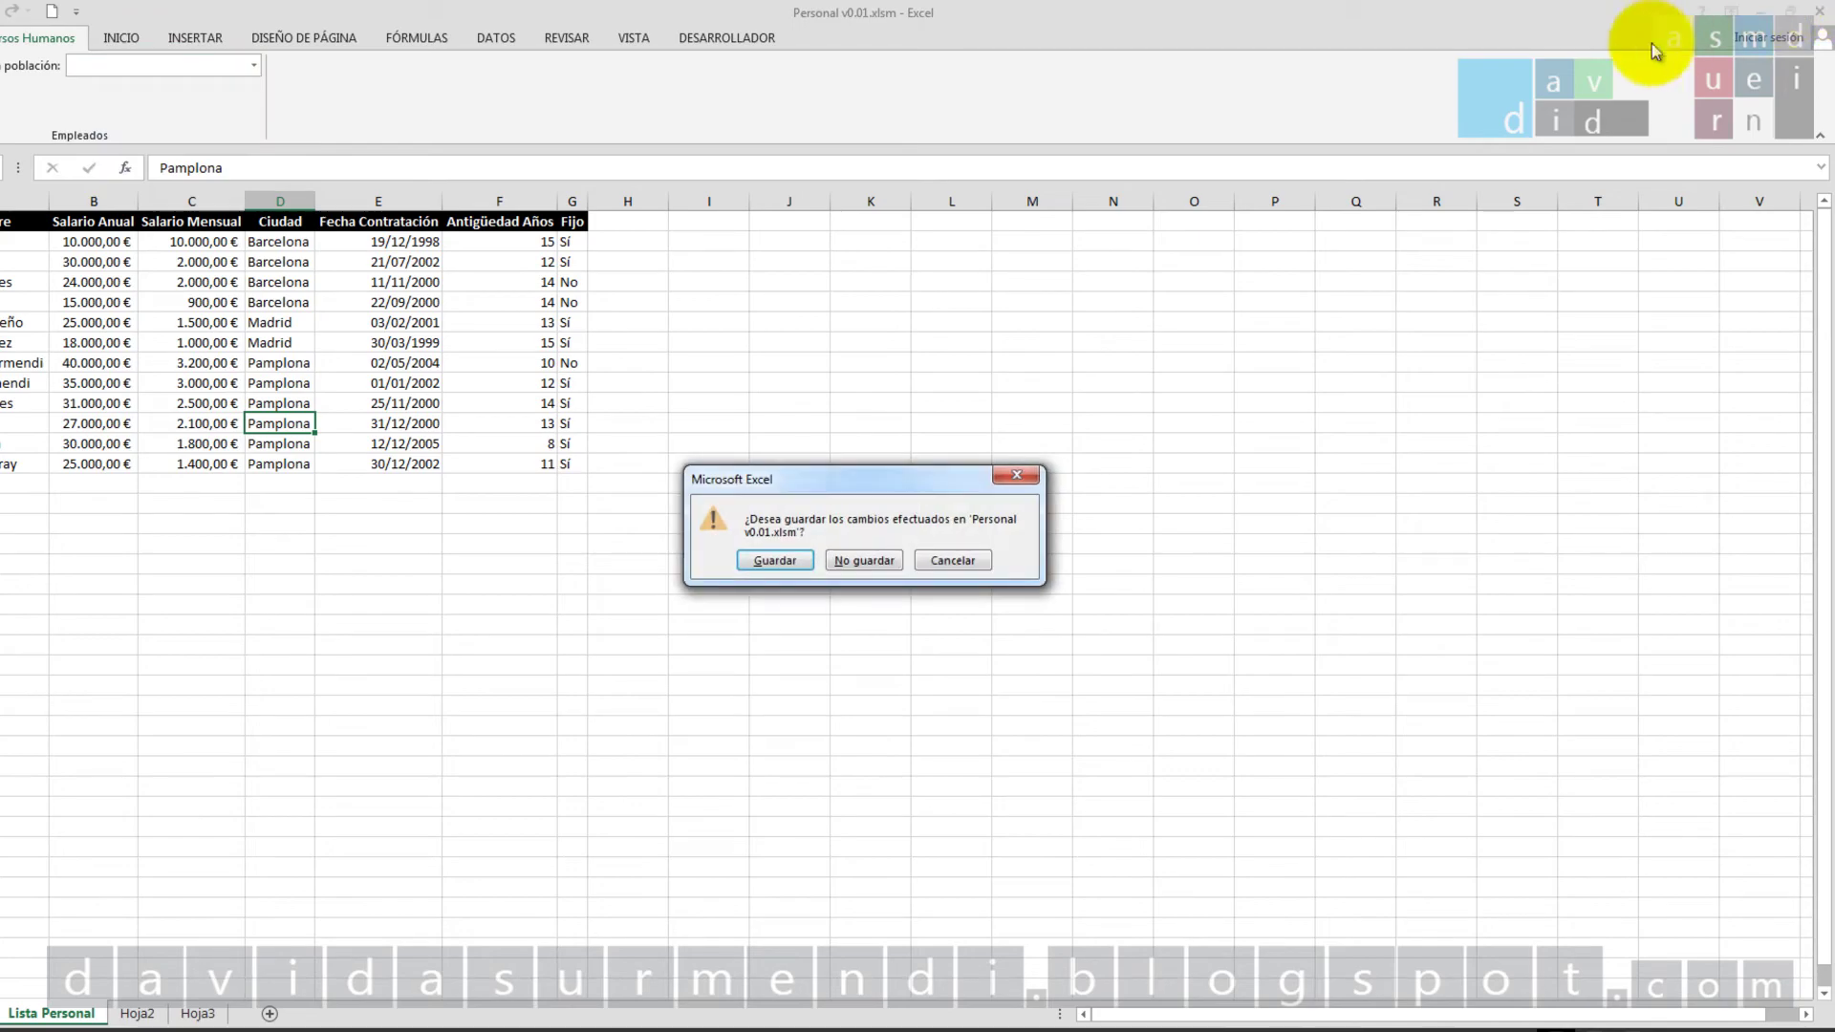
# Save the workbook while closing Excel, then open Personal v0.01.xlsm in a maximized Custom UI Editor
pyautogui.click(775, 561)
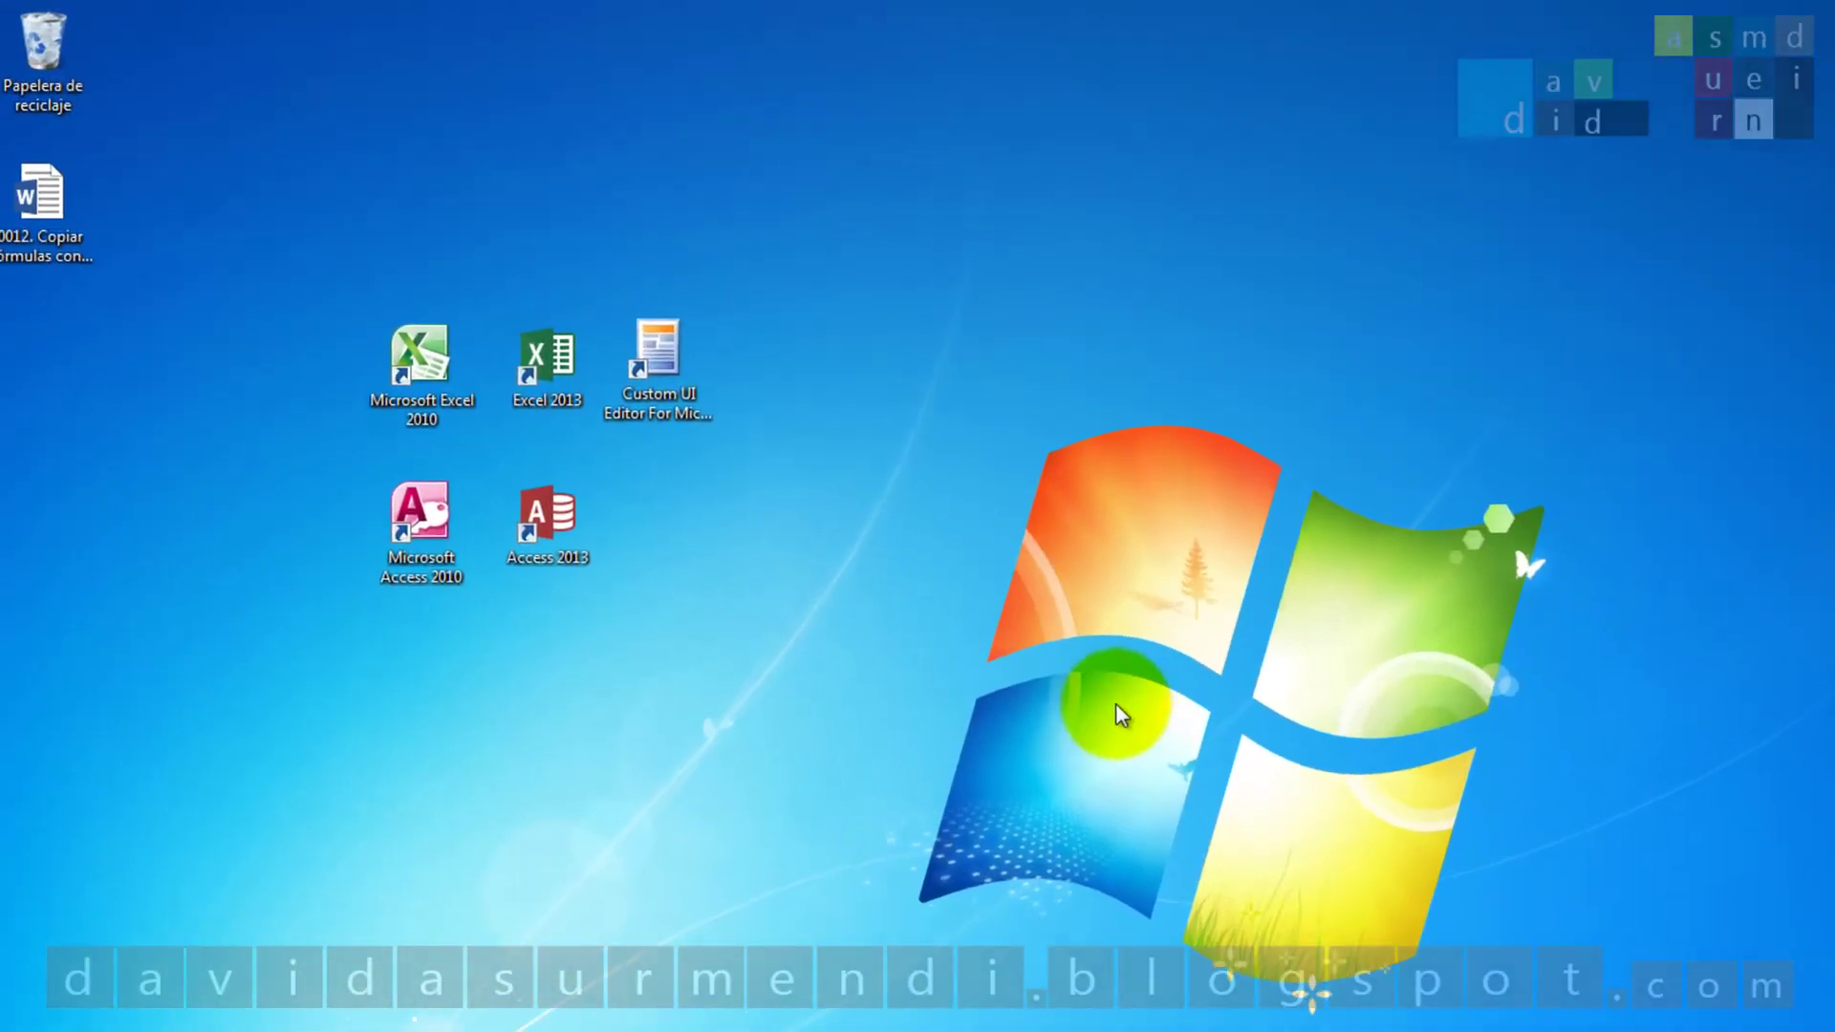
pyautogui.doubleClick(683, 397)
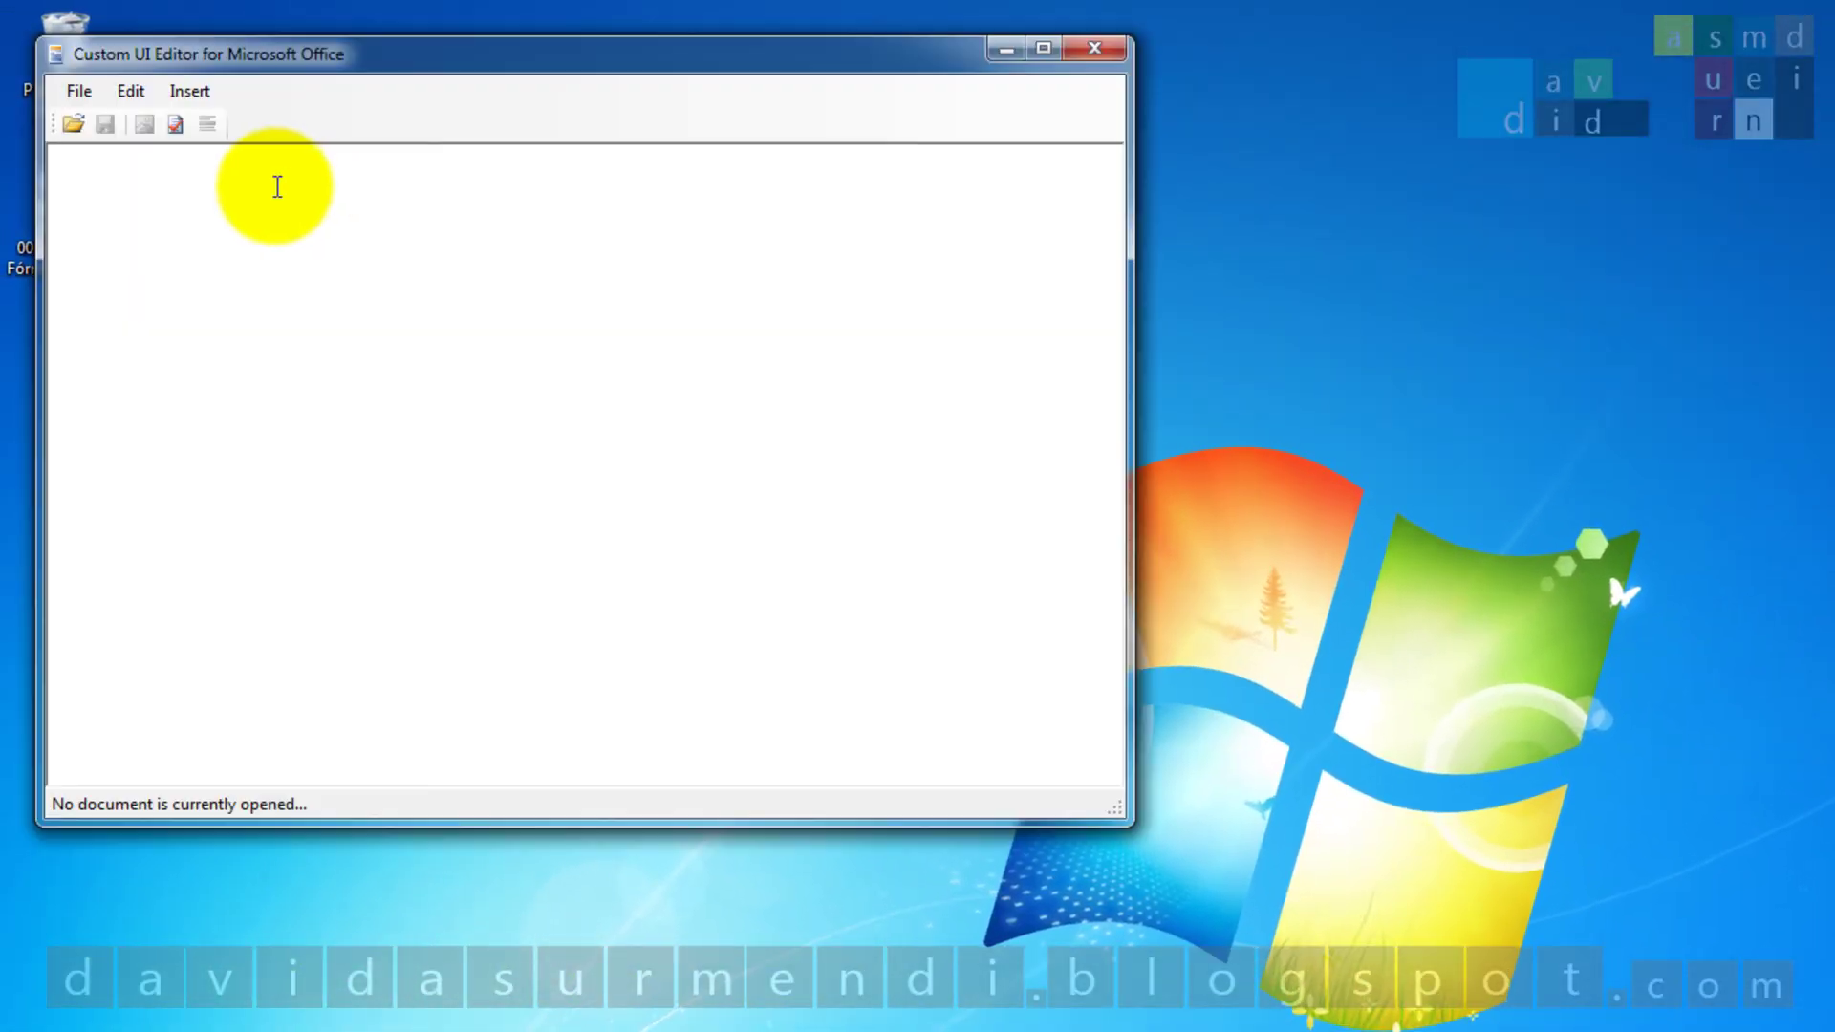
pyautogui.click(74, 123)
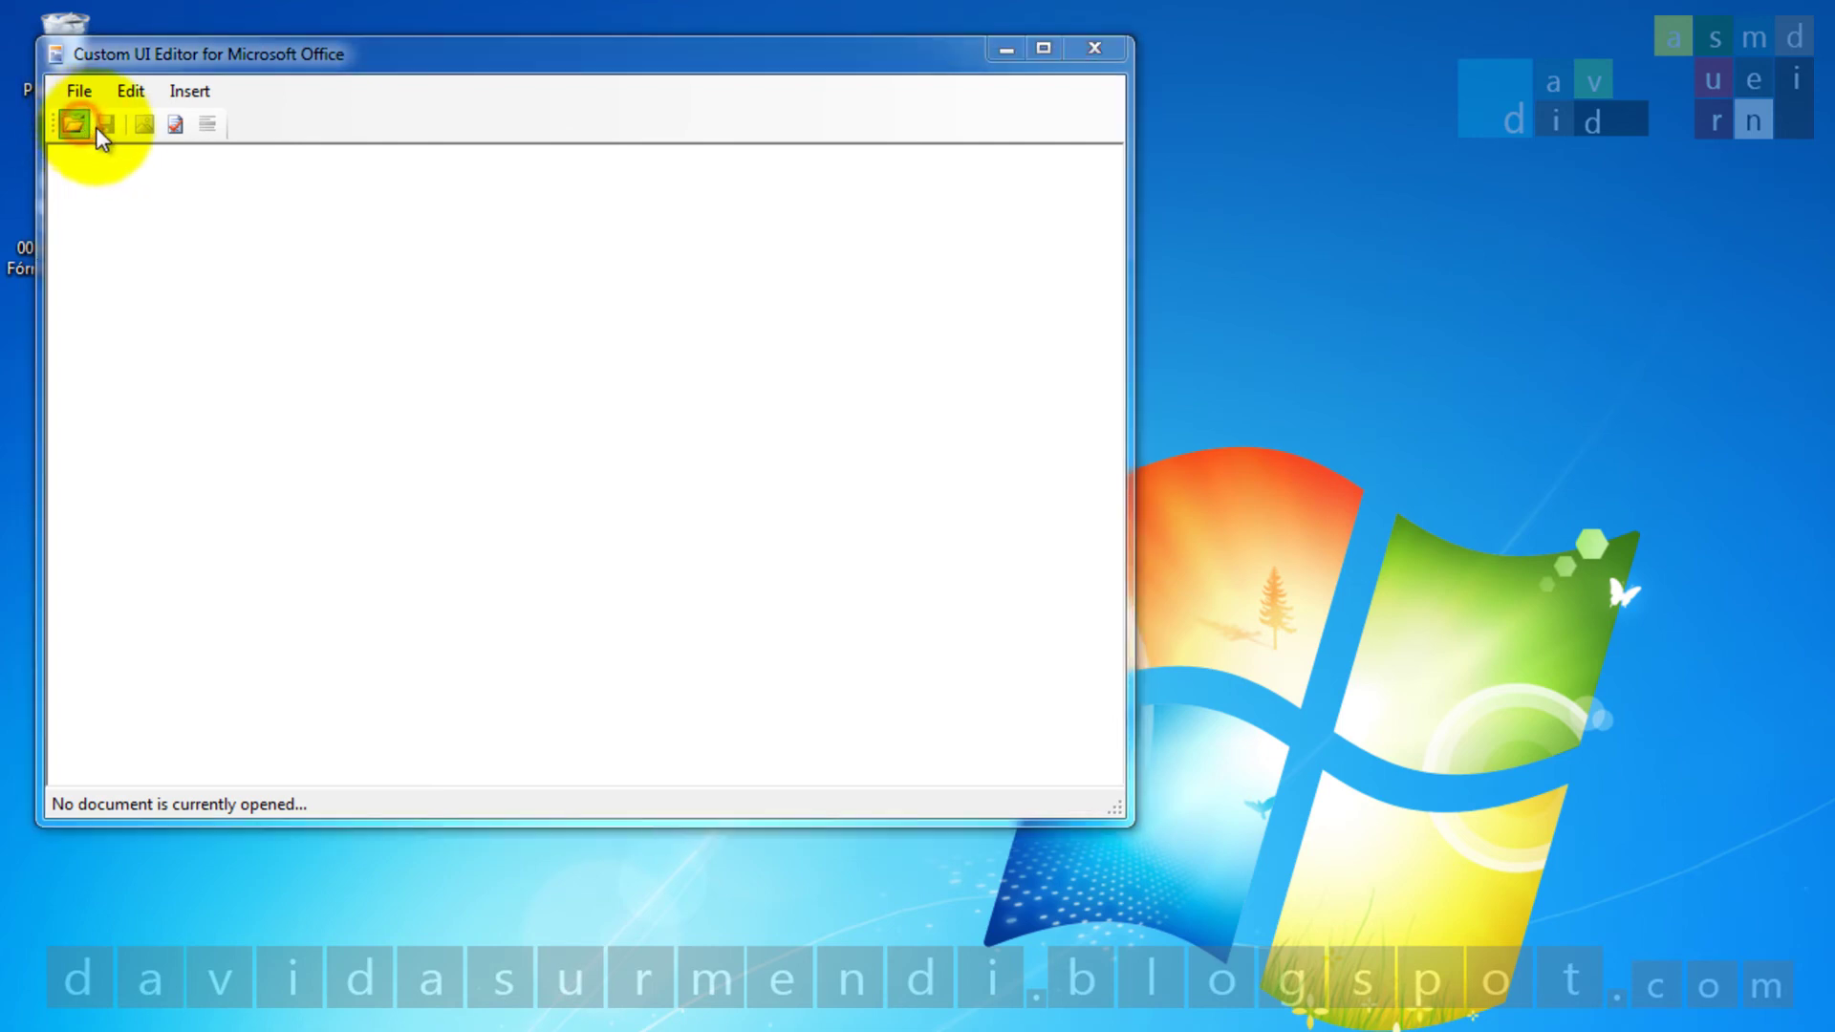
pyautogui.doubleClick(489, 337)
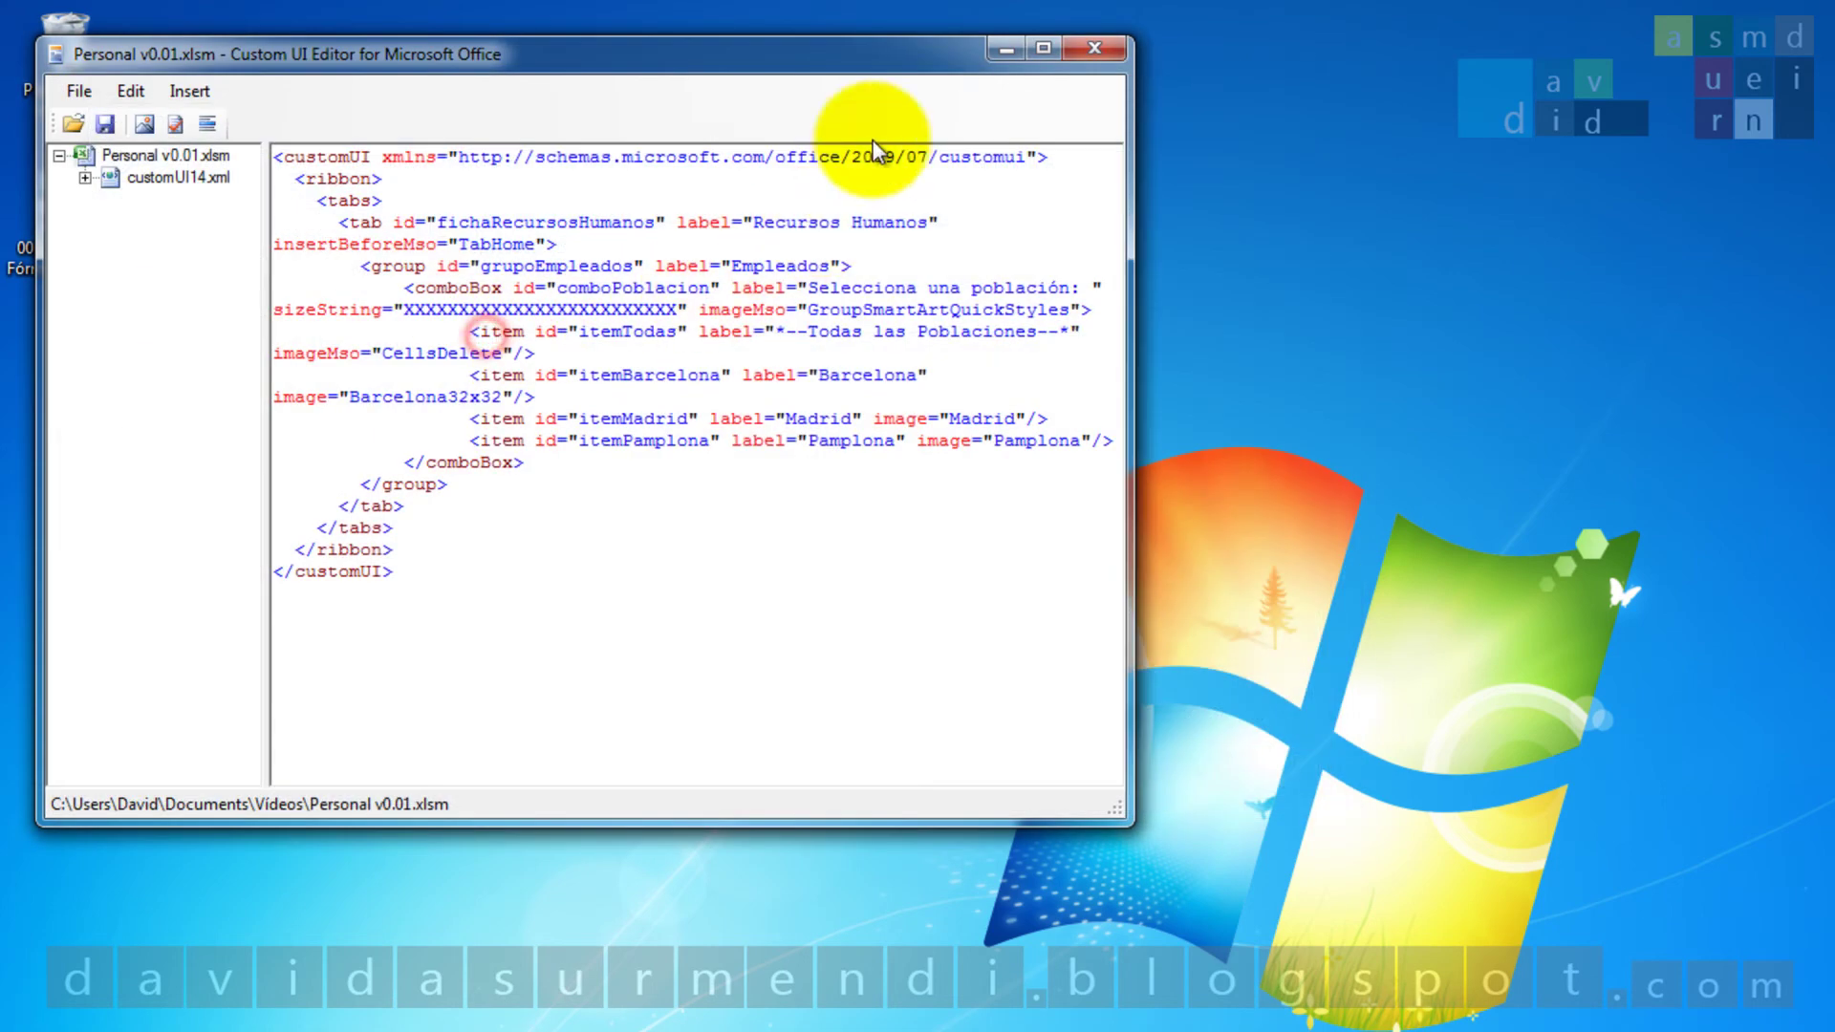
pyautogui.click(1042, 49)
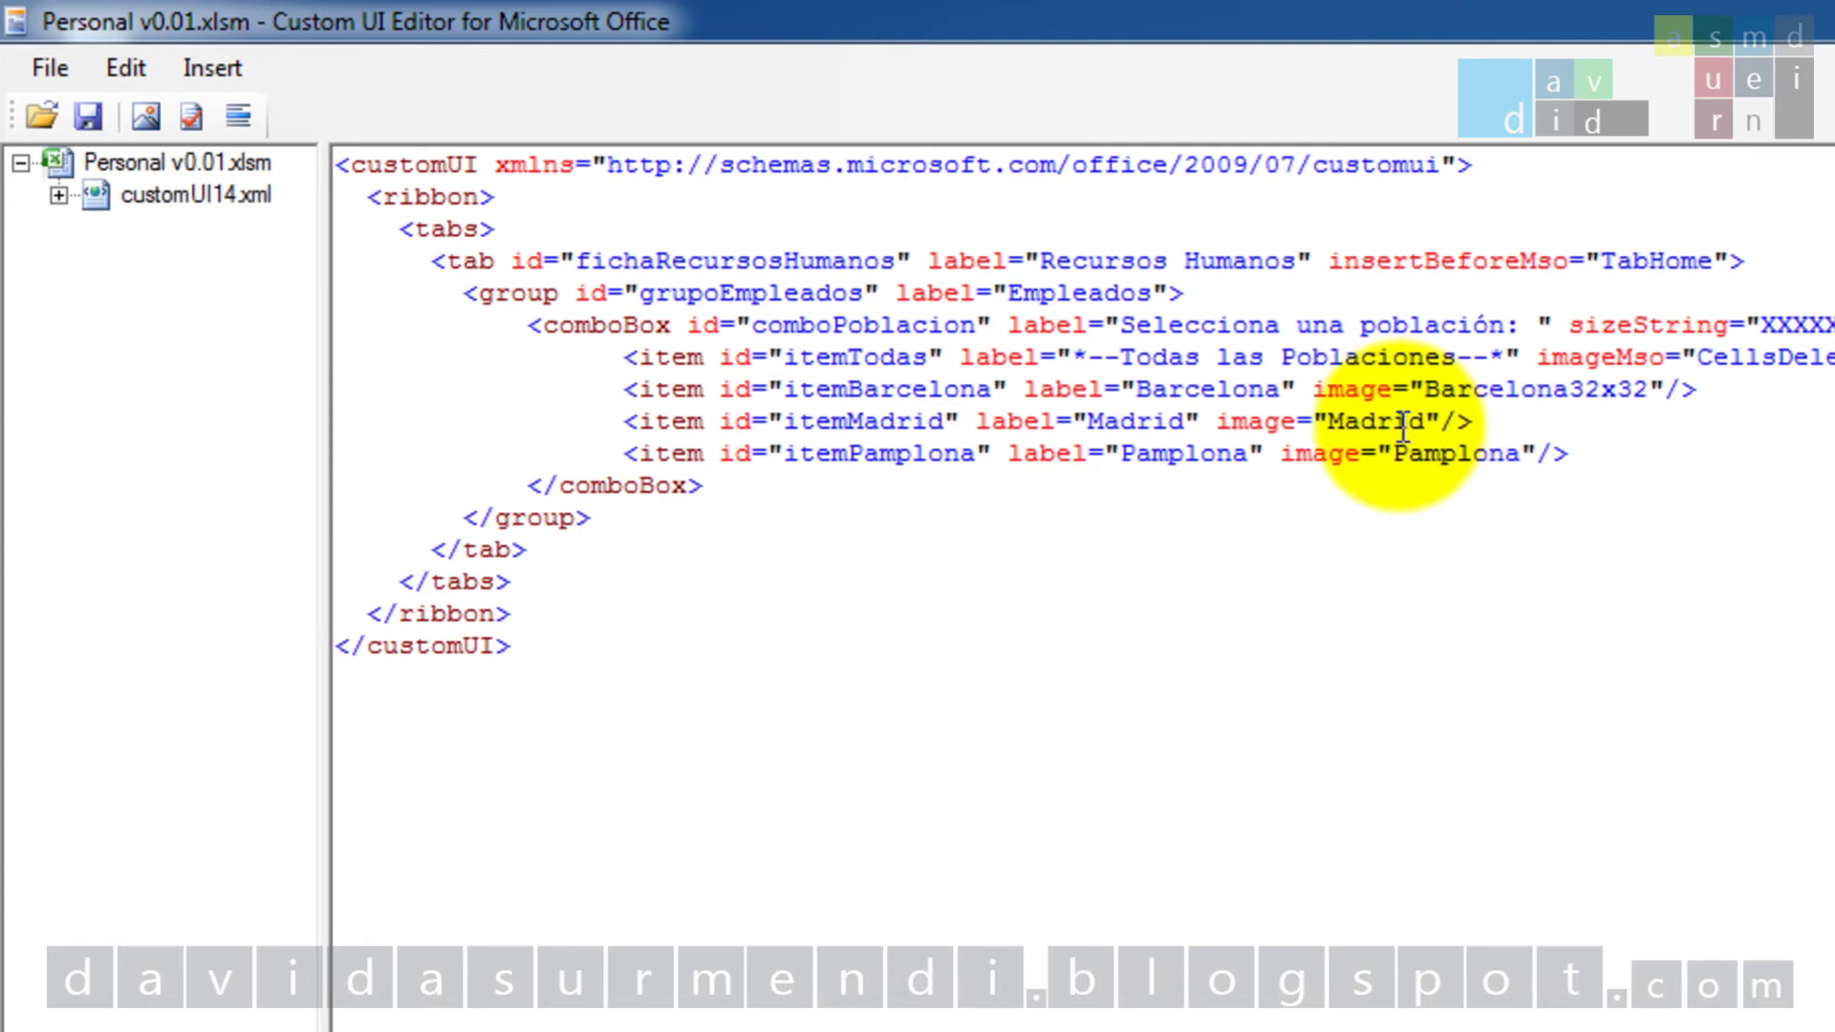
# Expand customUI14.xml to review the four embedded city icons, then close the editor
pyautogui.click(58, 195)
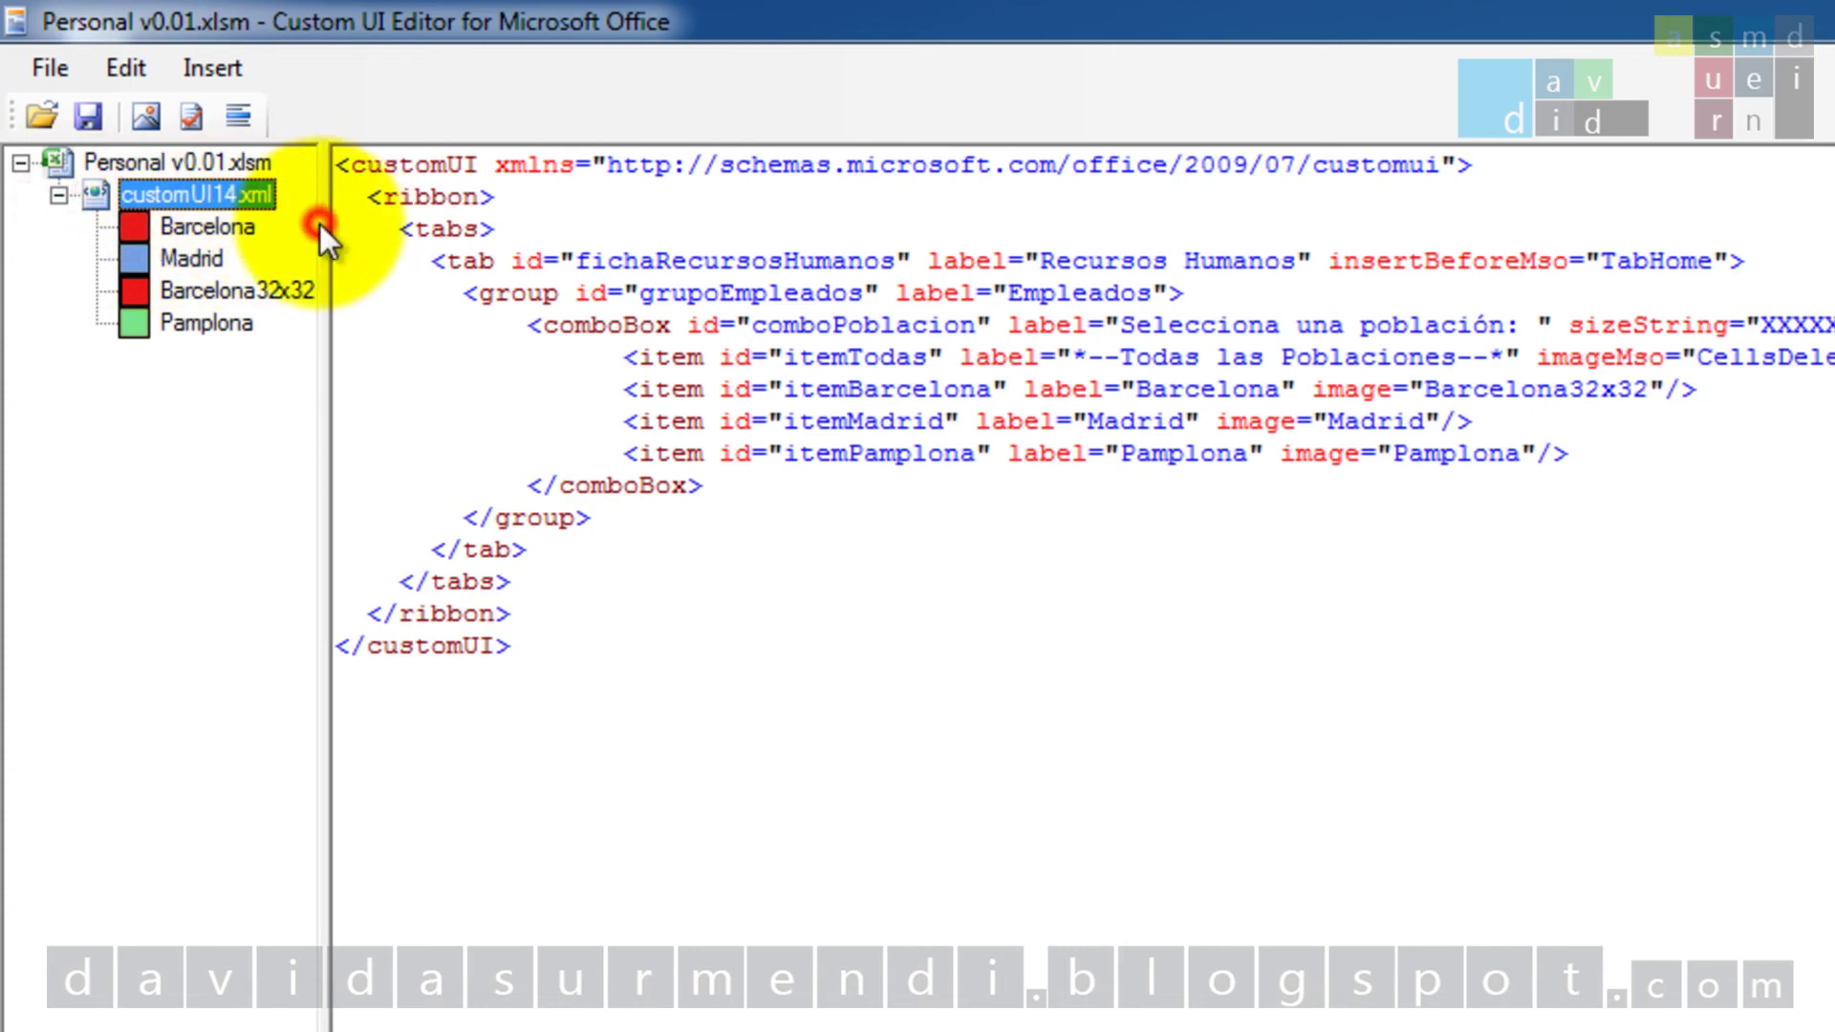
pyautogui.moveTo(323, 224); pyautogui.dragTo(393, 233)
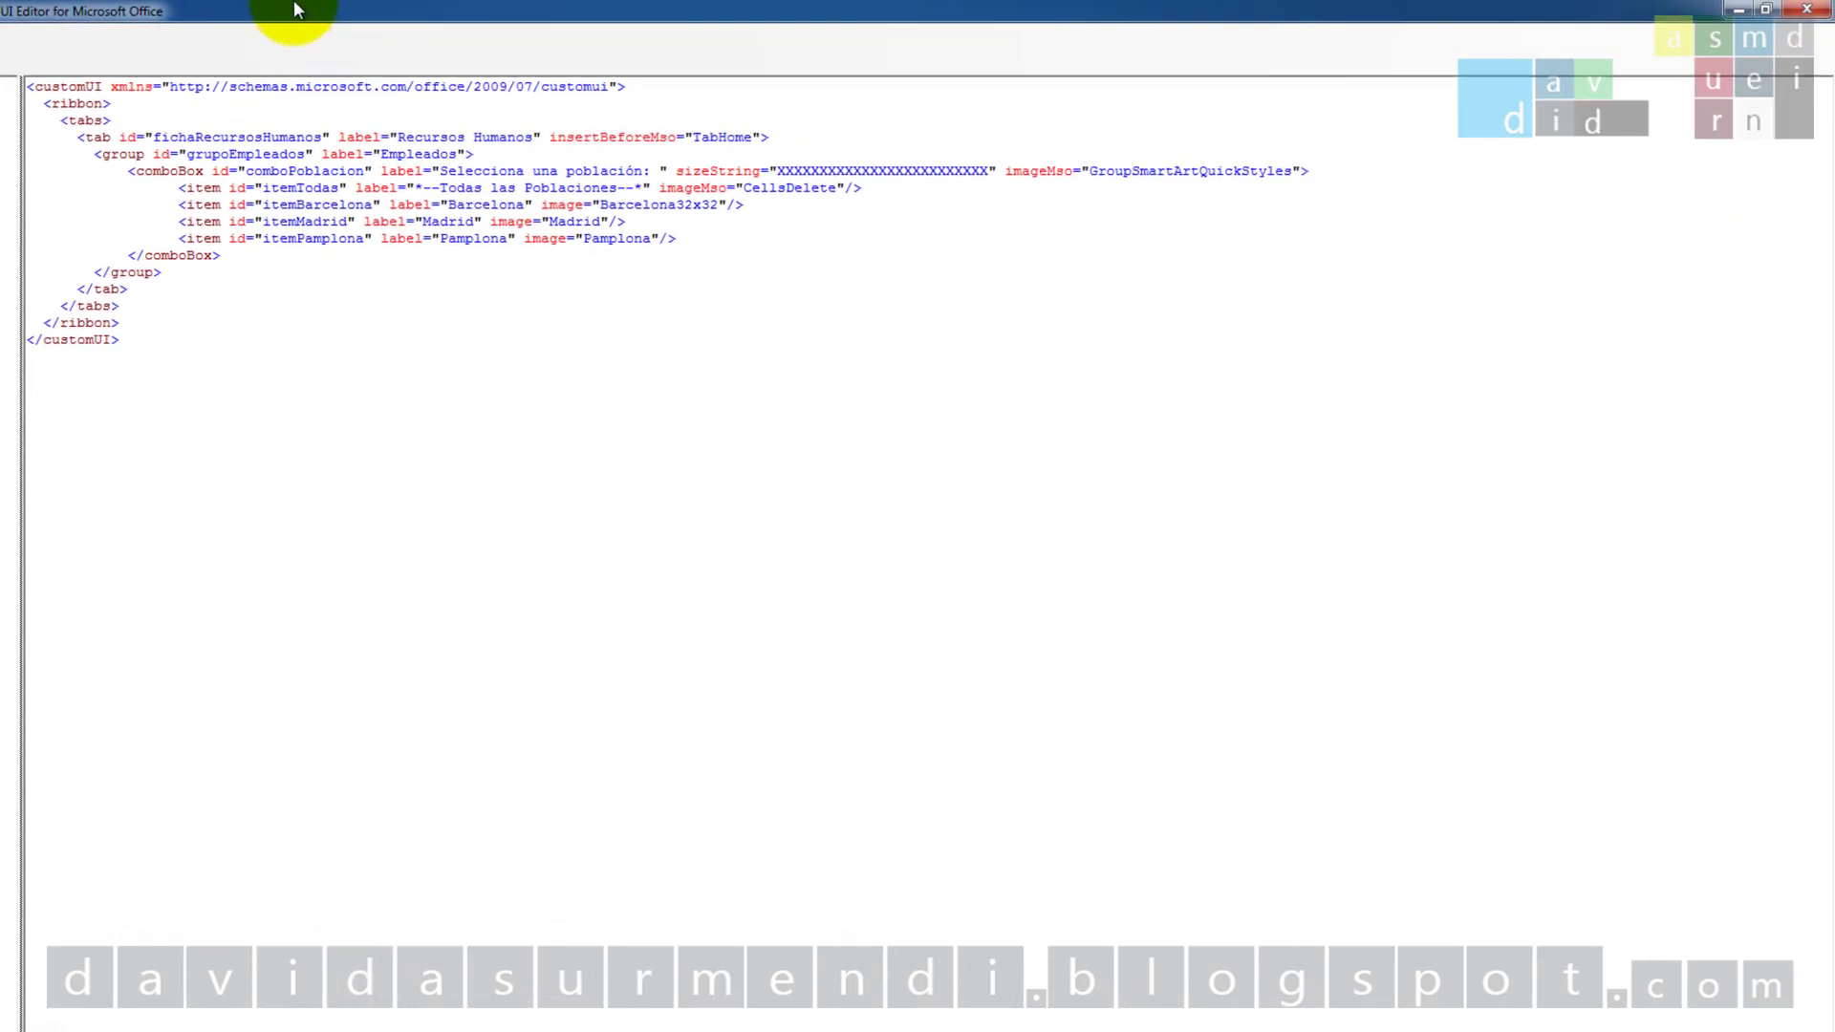
pyautogui.click(1807, 9)
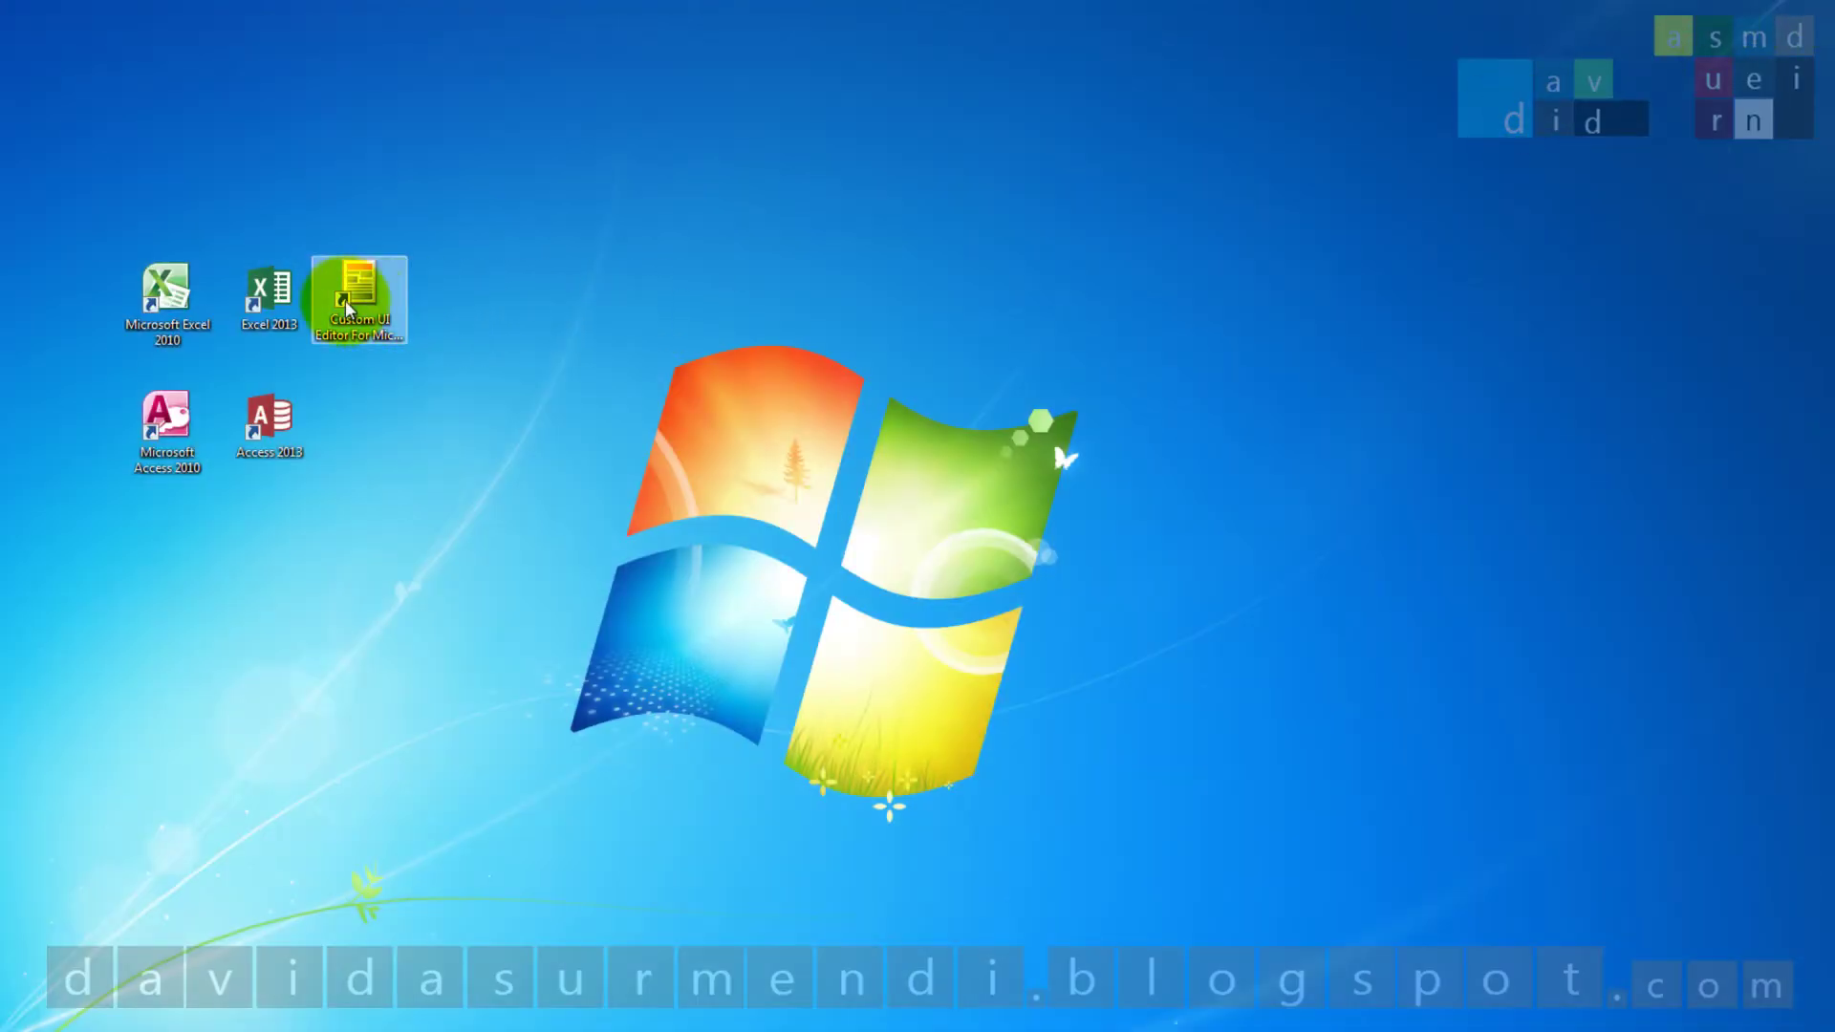
# Reopen Personal v0.01.xlsm in Excel 2013 and check the Barcelona entry in the población list without choosing it
pyautogui.doubleClick(279, 294)
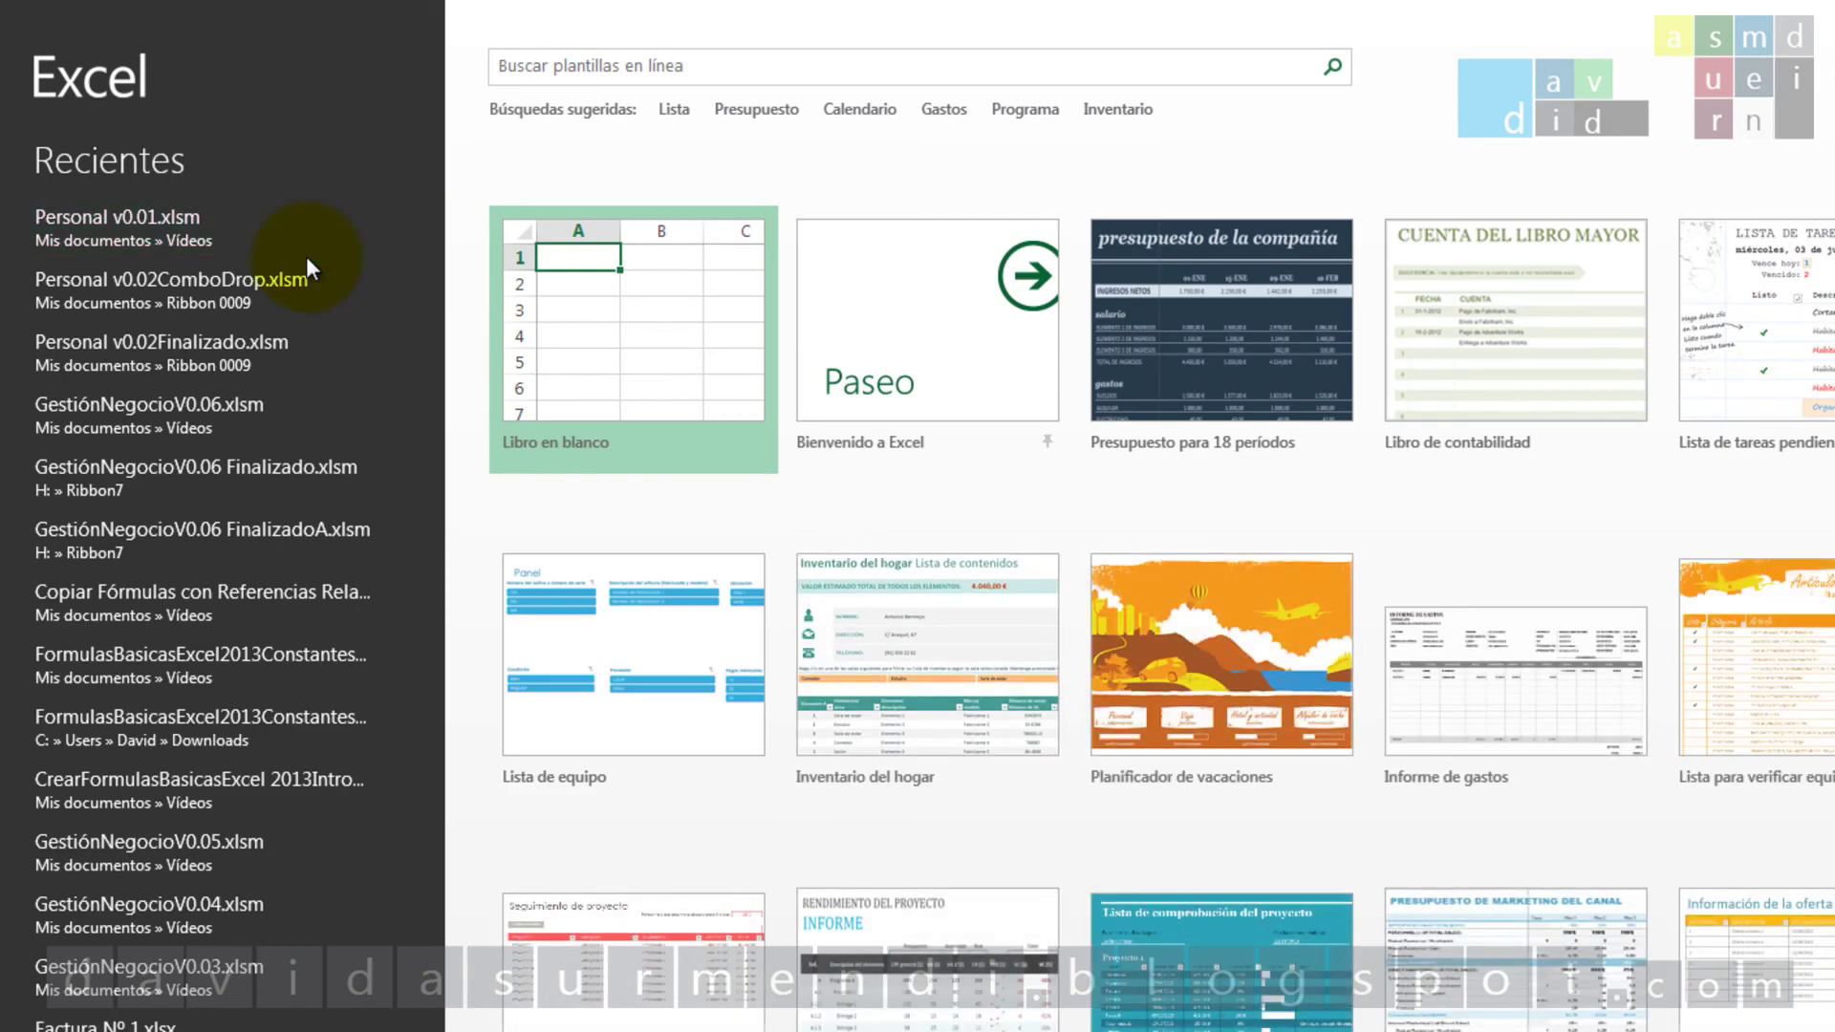
pyautogui.click(302, 241)
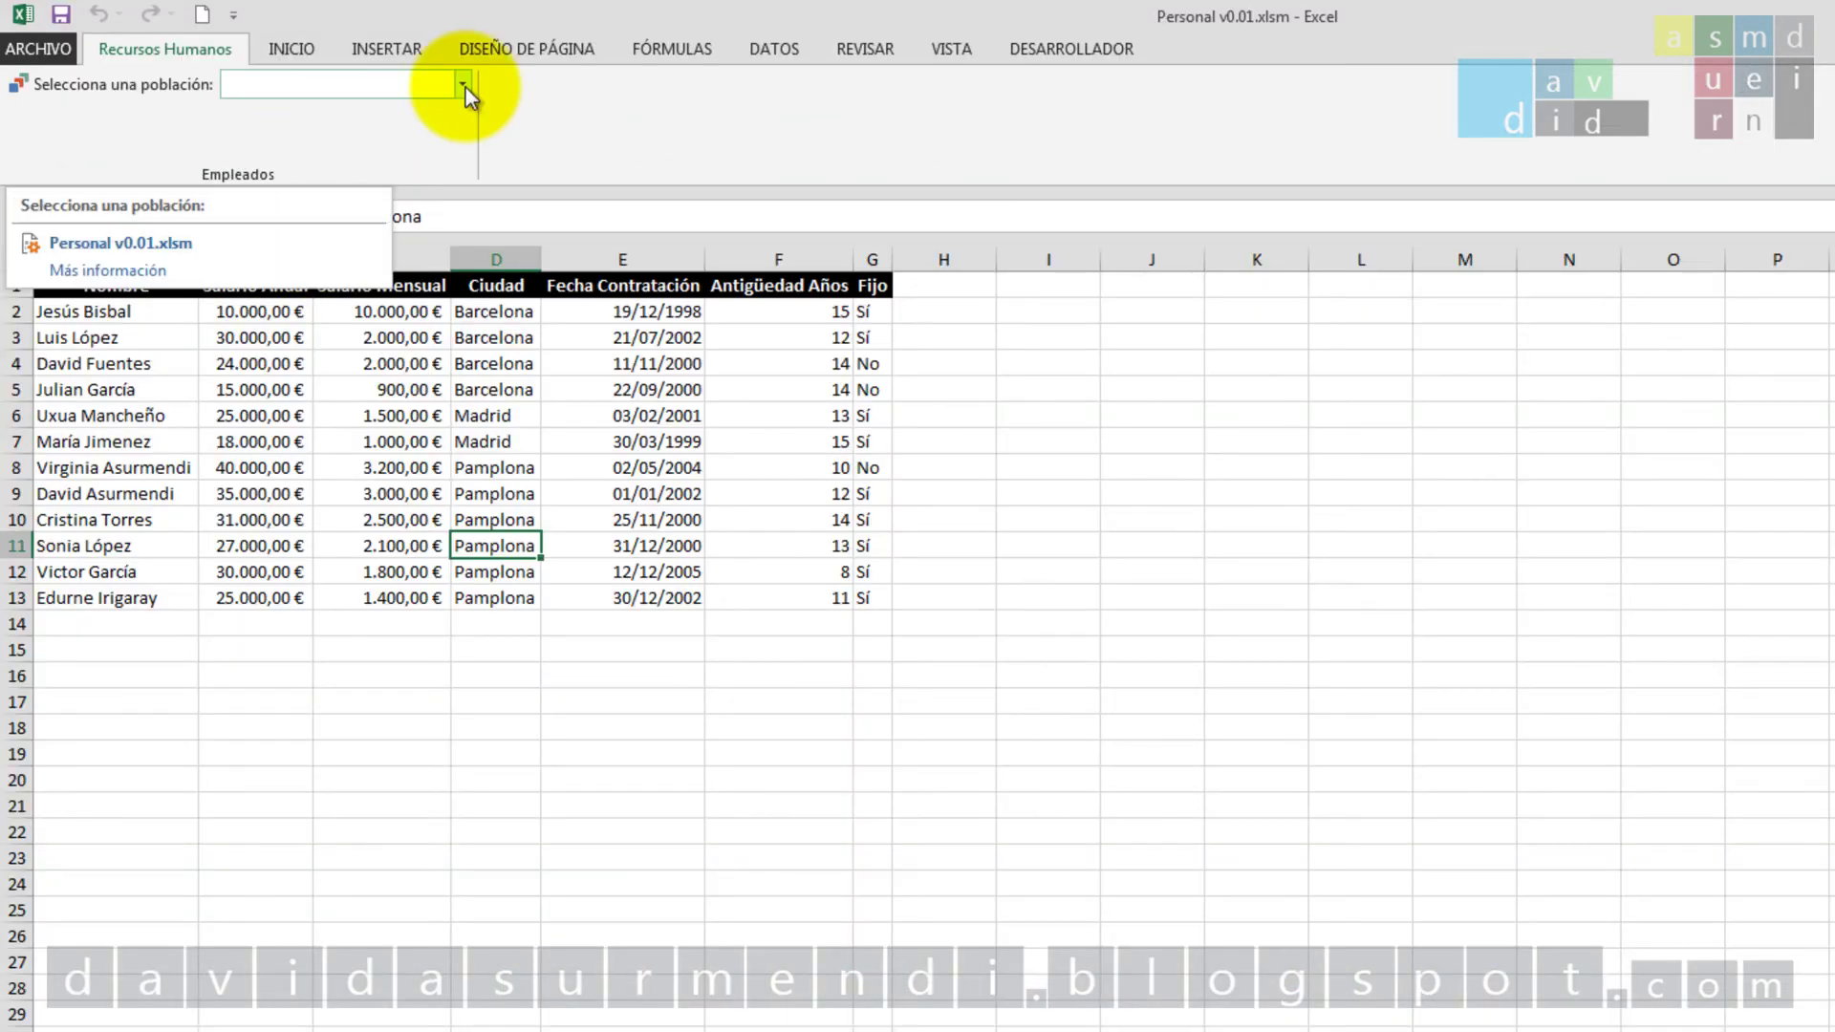
pyautogui.click(466, 88)
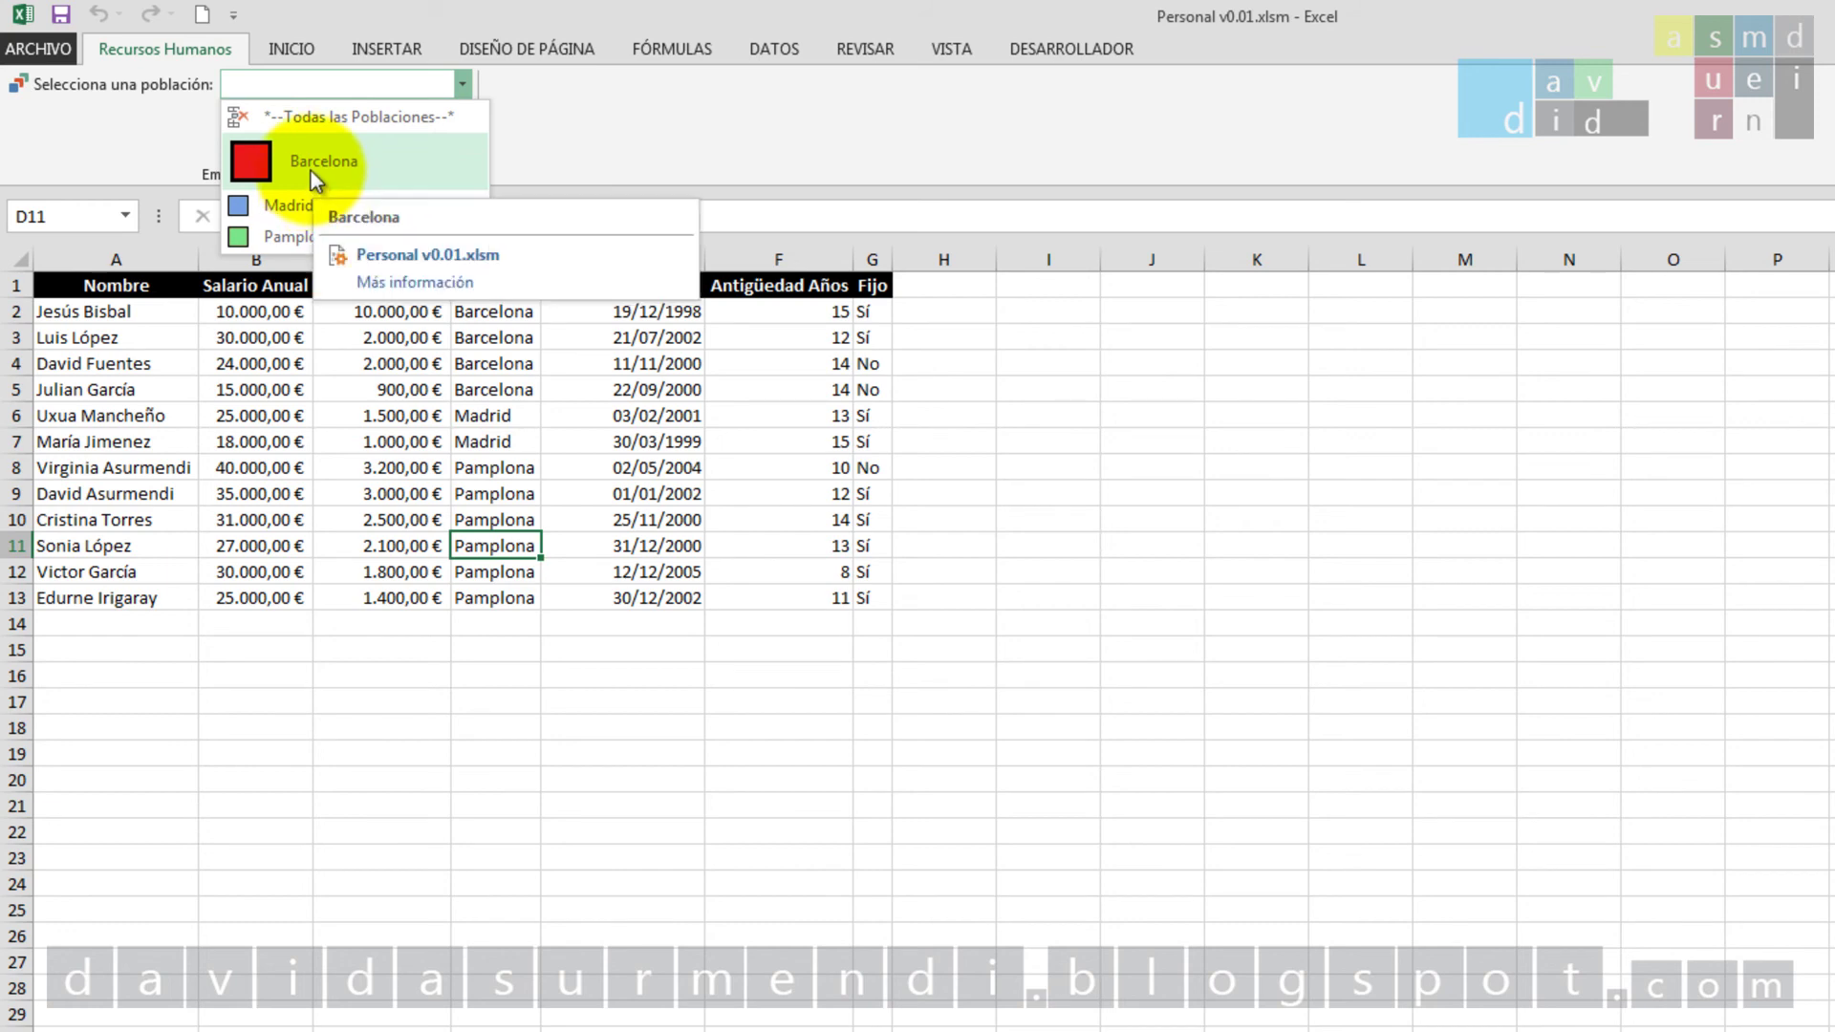
pyautogui.click(38, 105)
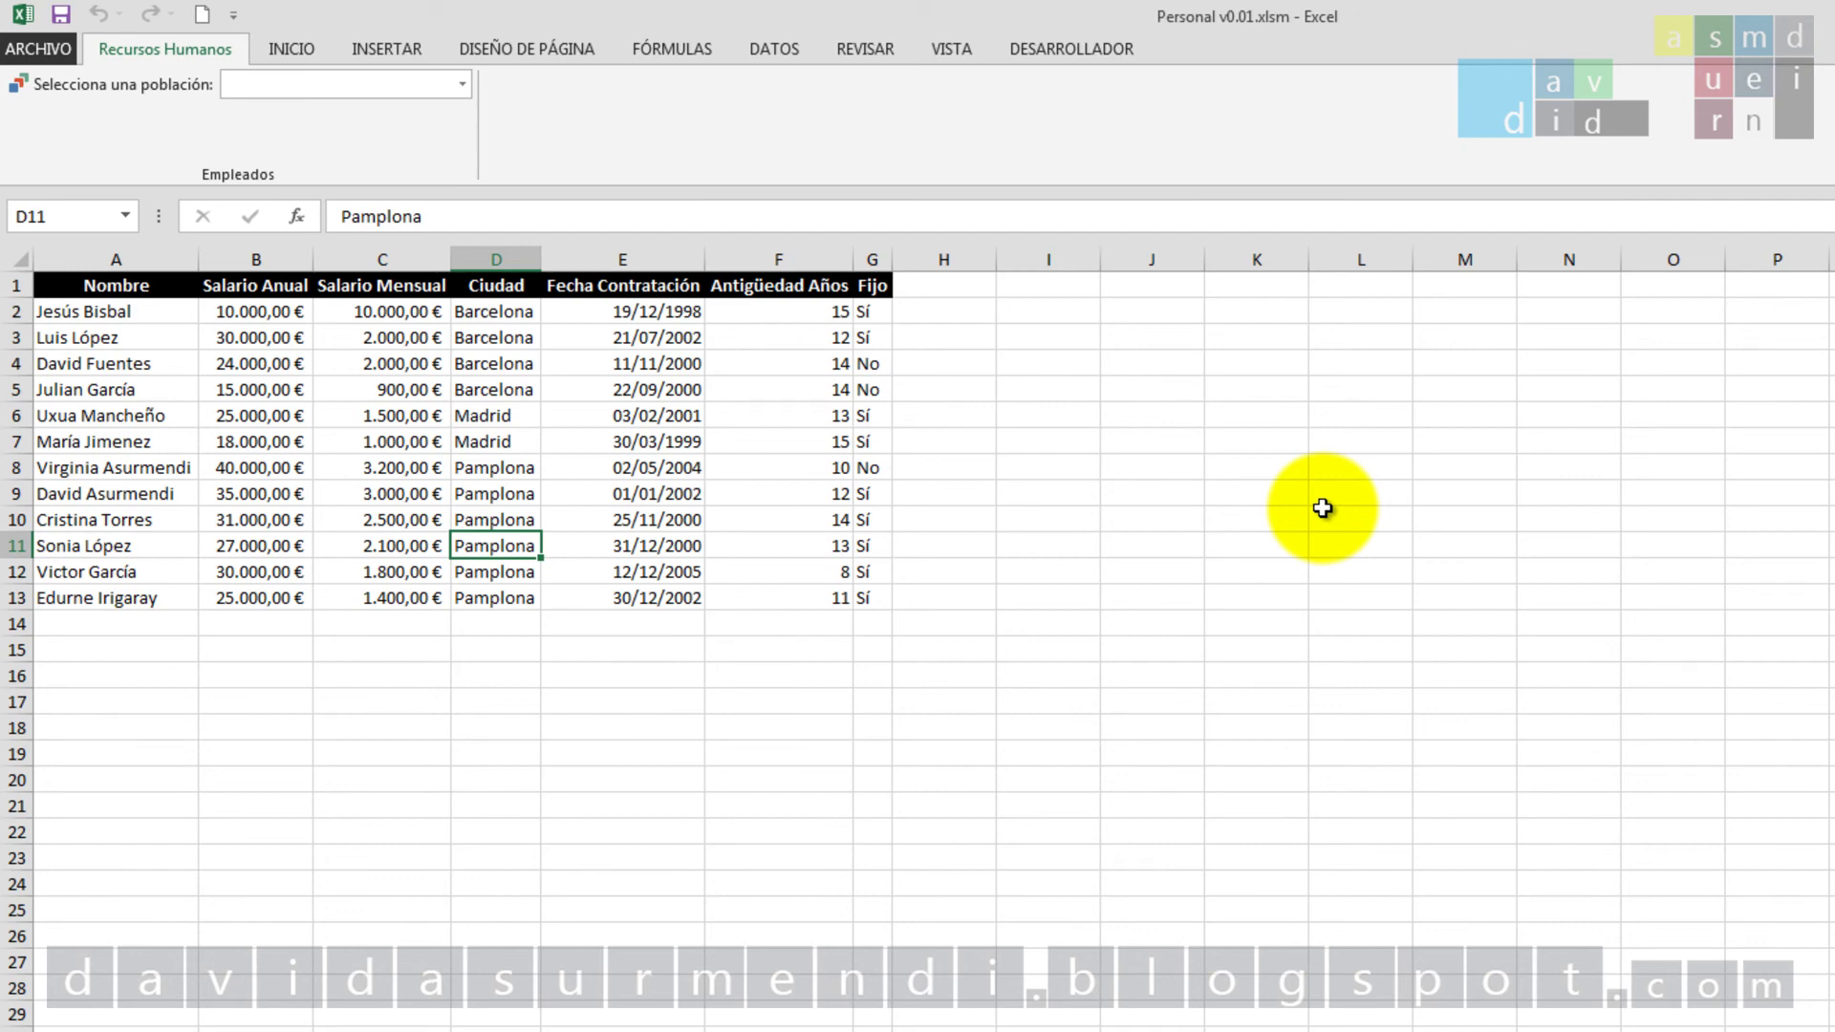
# Check the Insert commands, then close Excel so the save prompt for Personal v0.01.xlsm appears
pyautogui.click(390, 50)
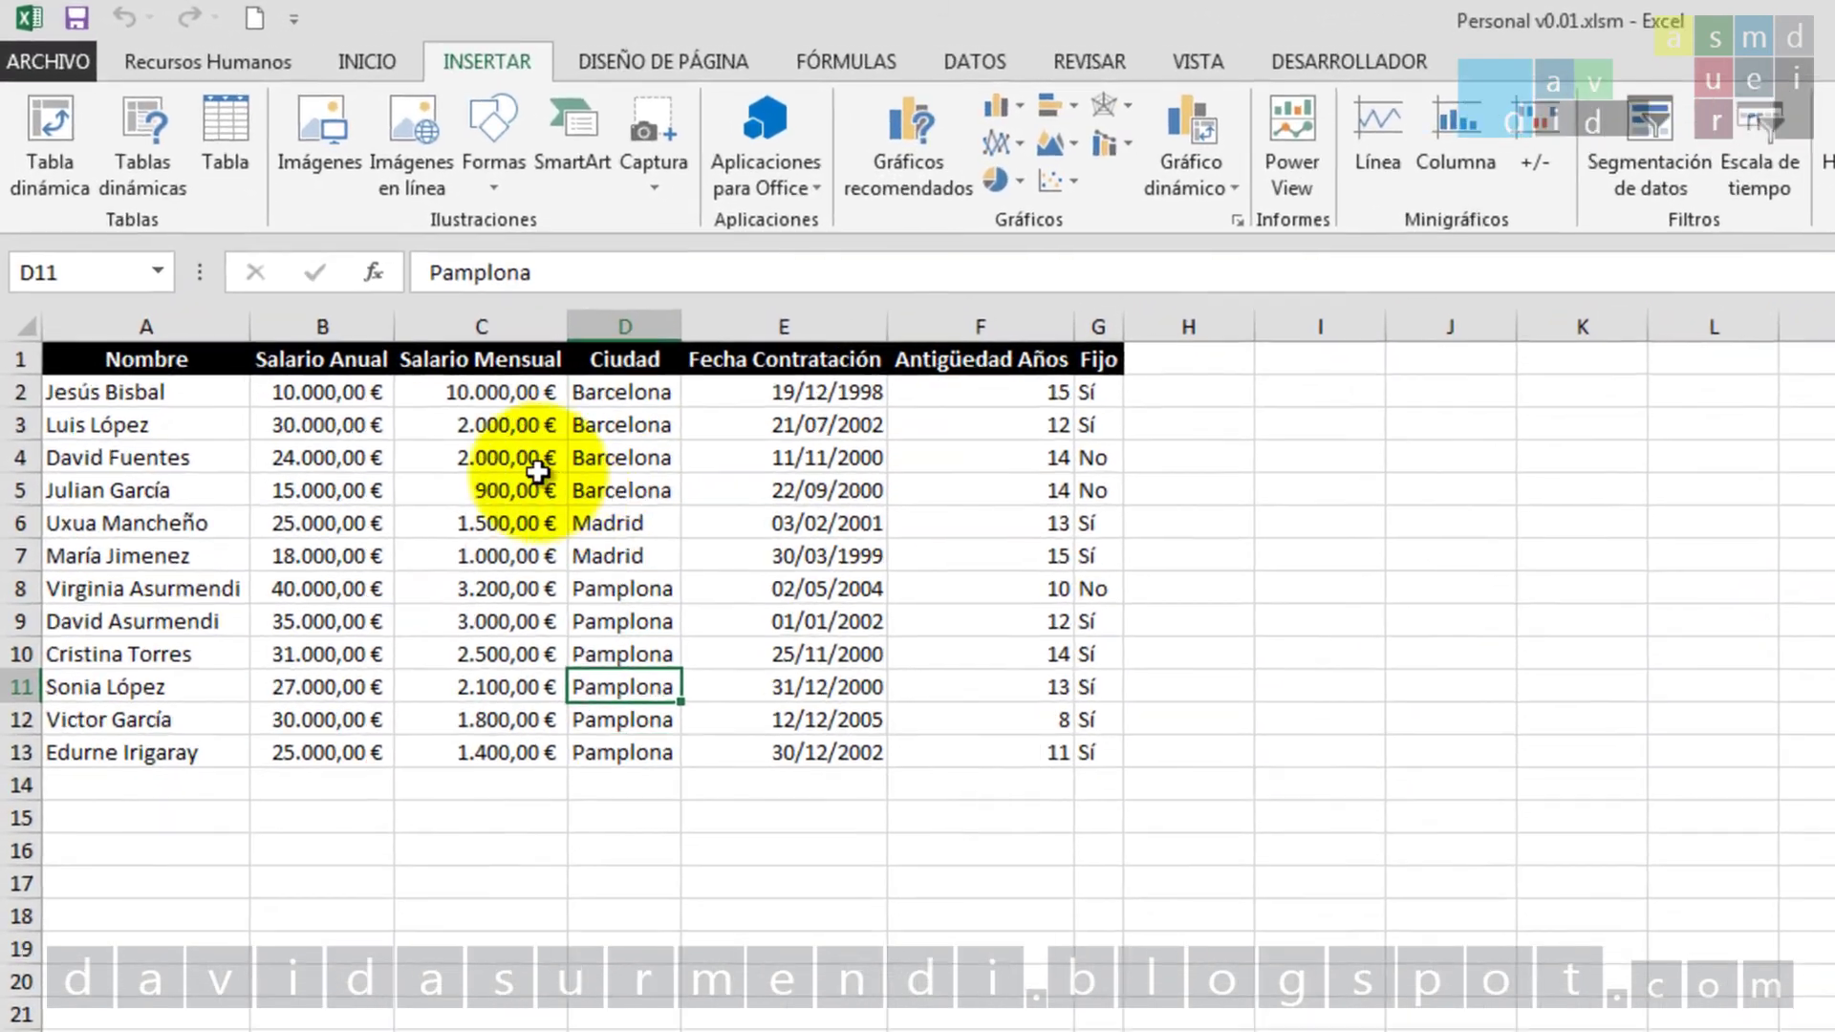
pyautogui.moveTo(241, 151)
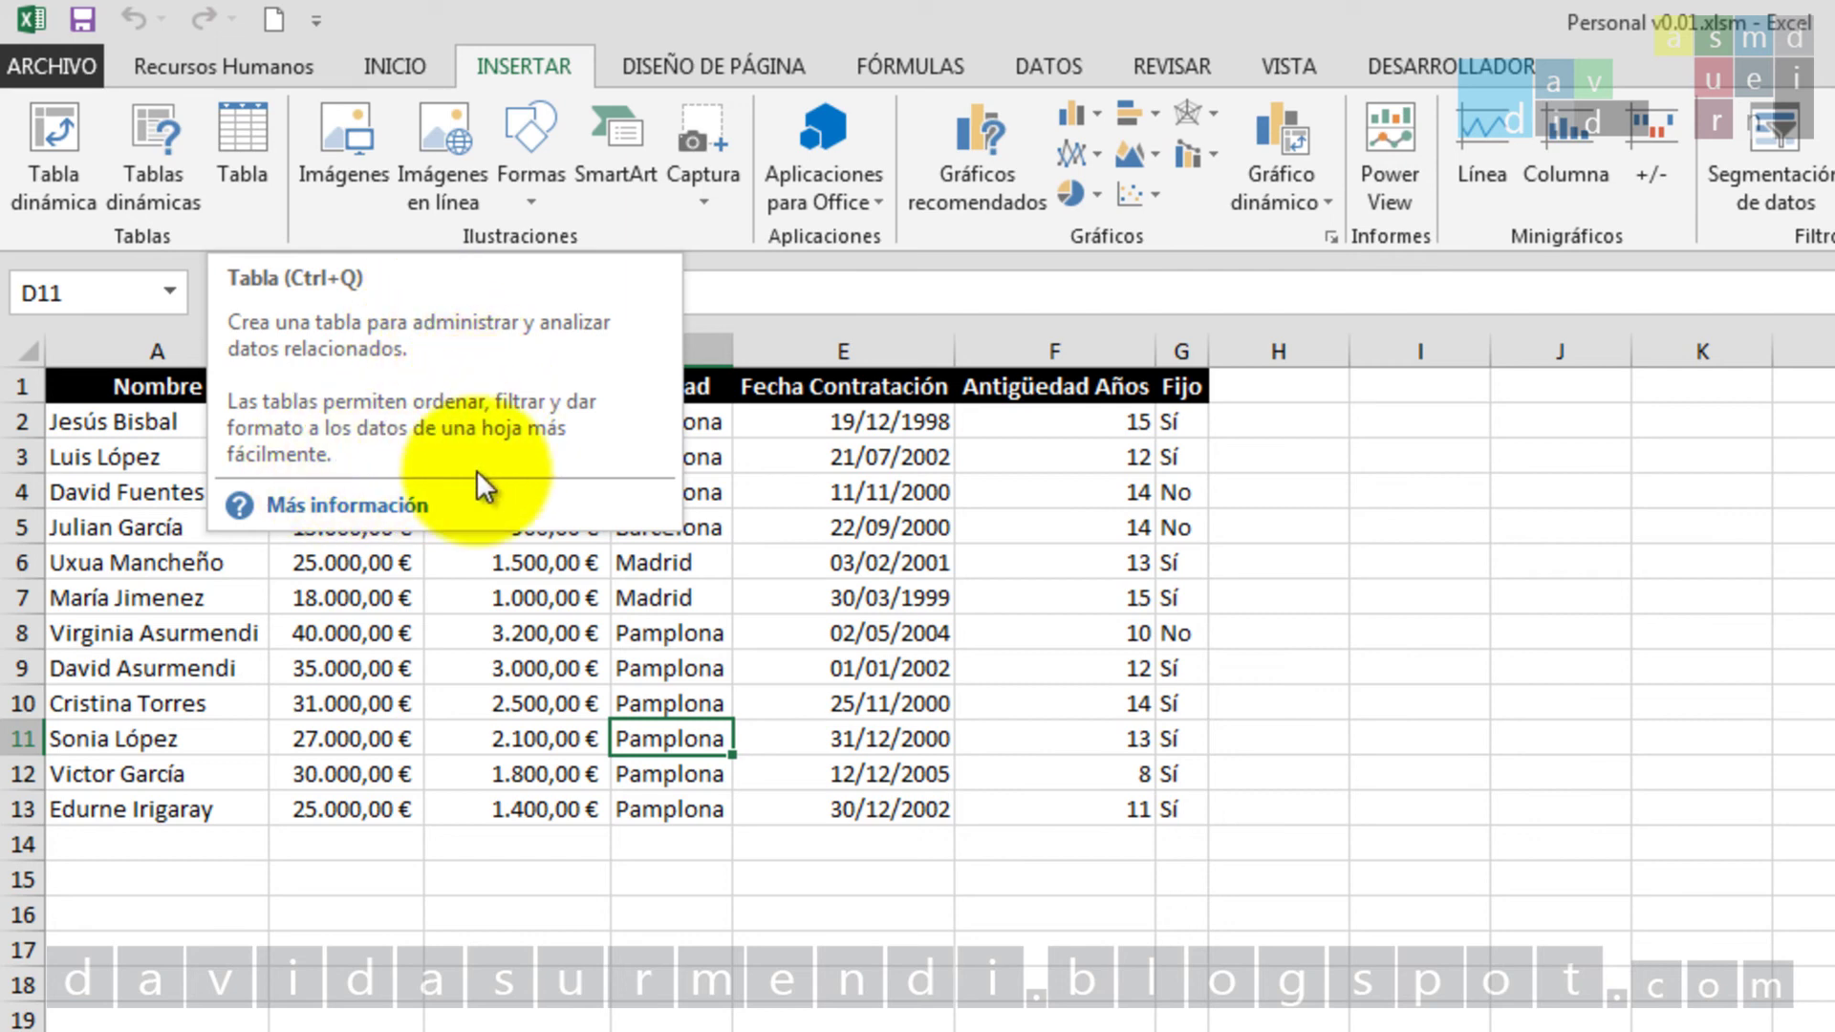
pyautogui.click(373, 502)
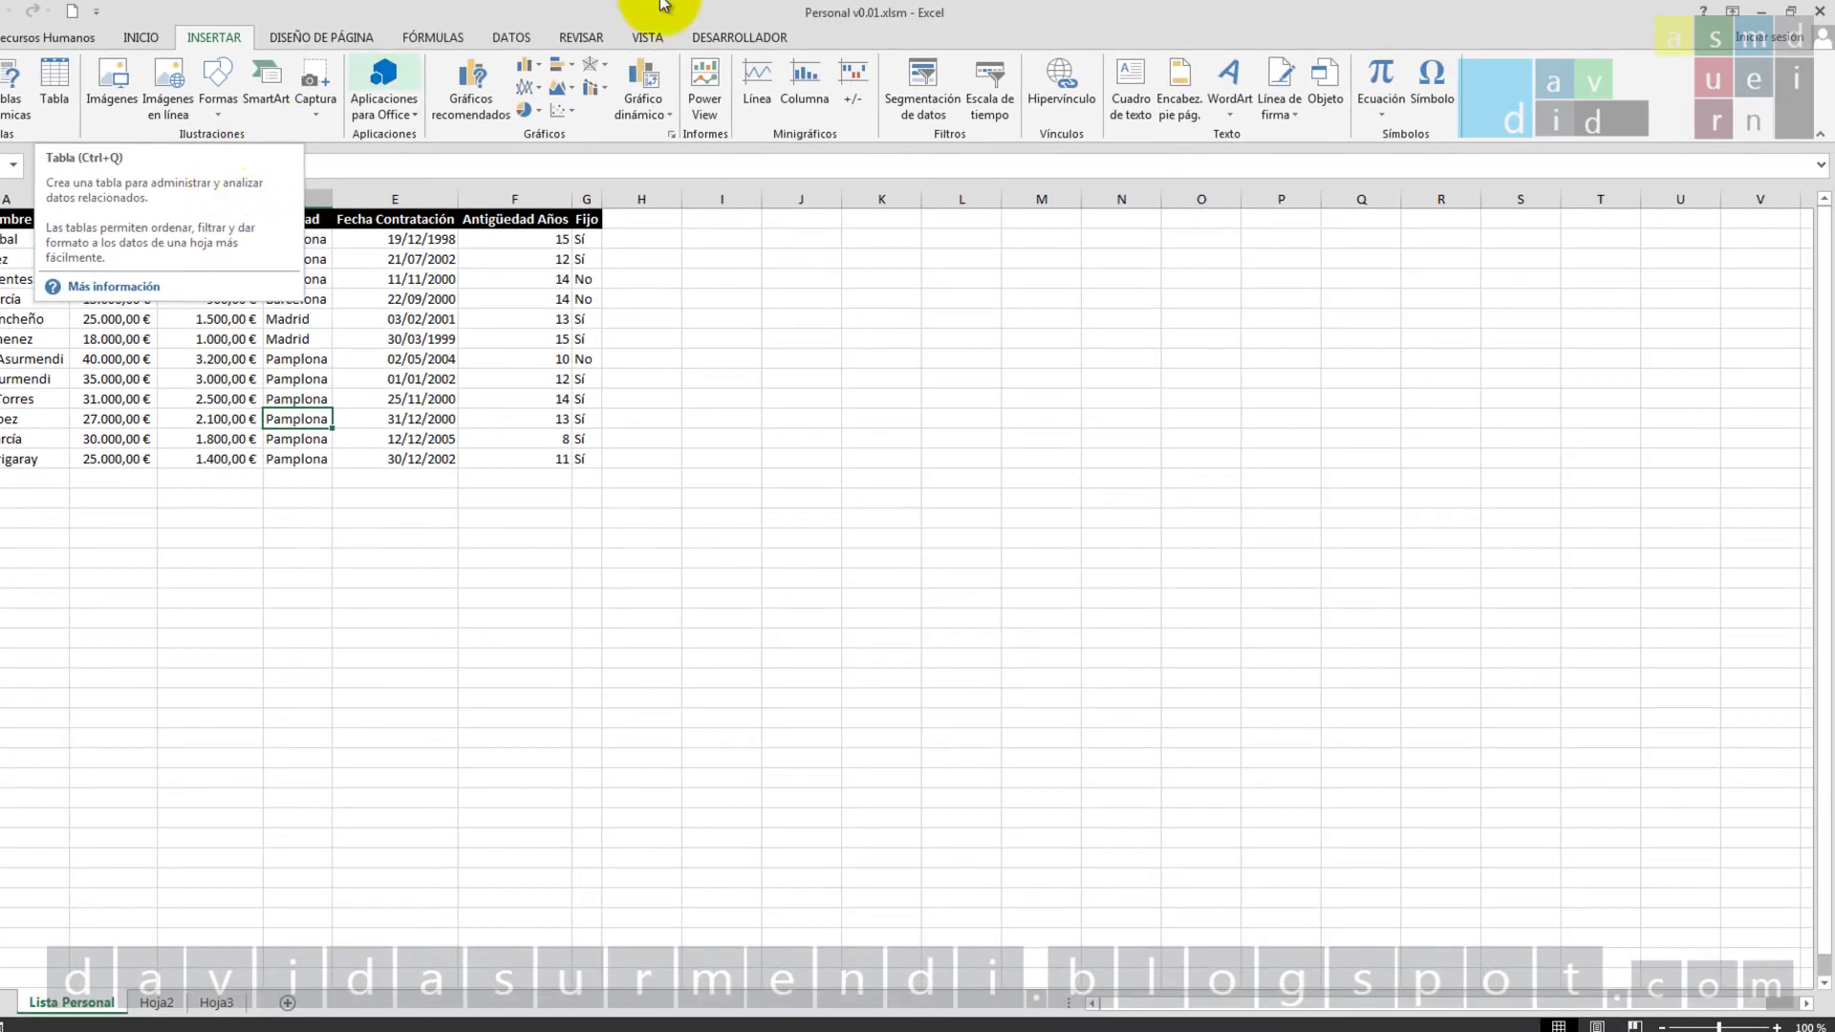
pyautogui.click(1819, 10)
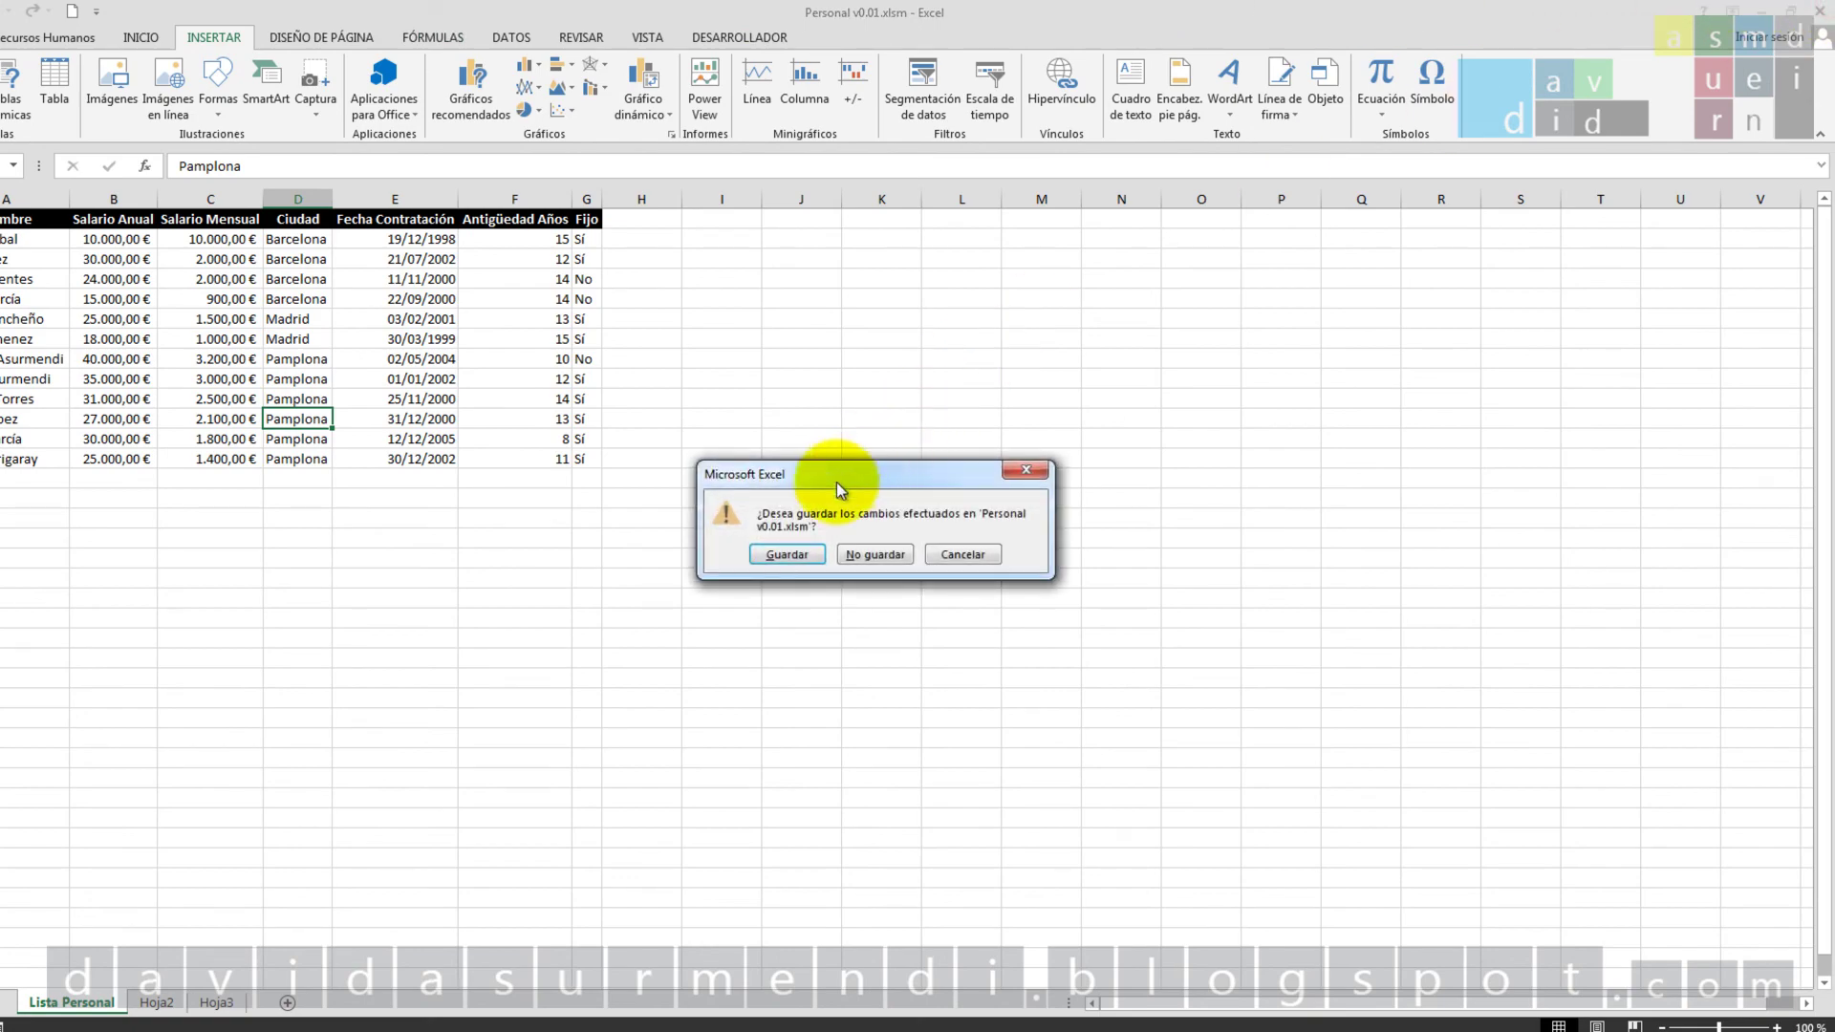
# Save the workbook, reopen it in Custom UI Editor, and change itemBarcelona's image from Barcelona32x32 to Barcelona
pyautogui.click(787, 554)
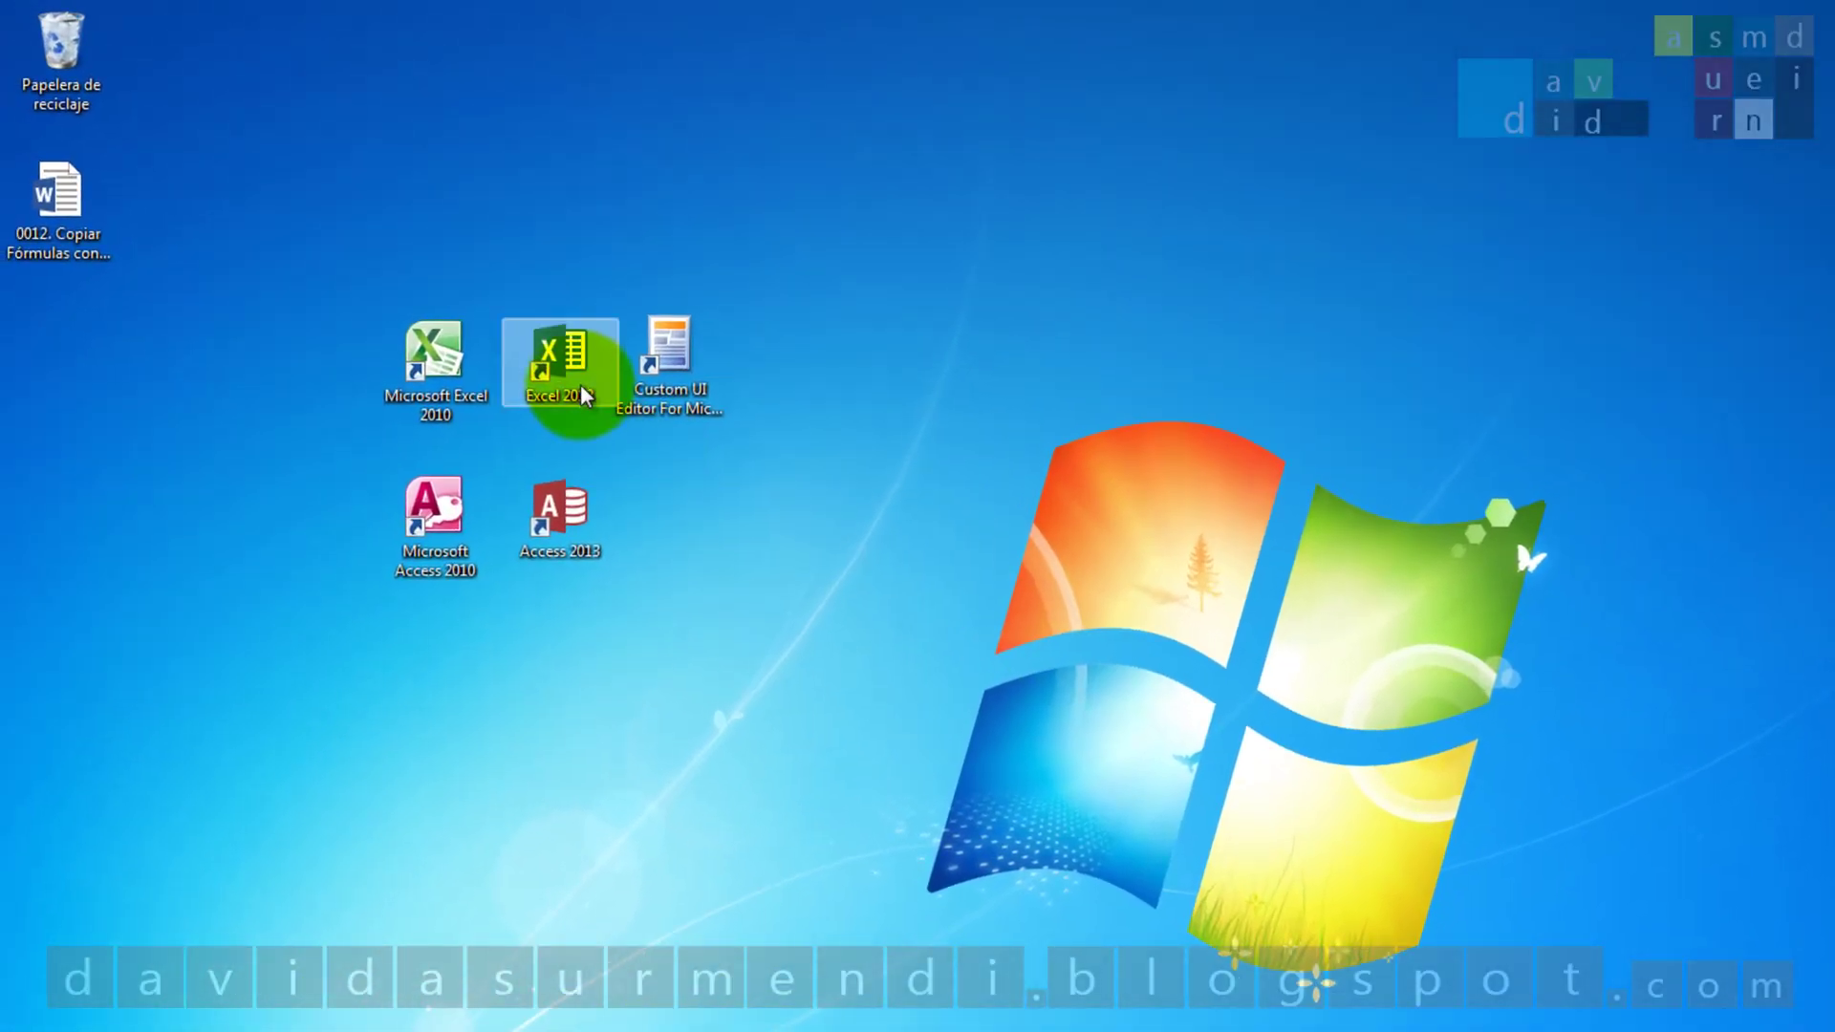
pyautogui.click(648, 354)
pyautogui.doubleClick(648, 353)
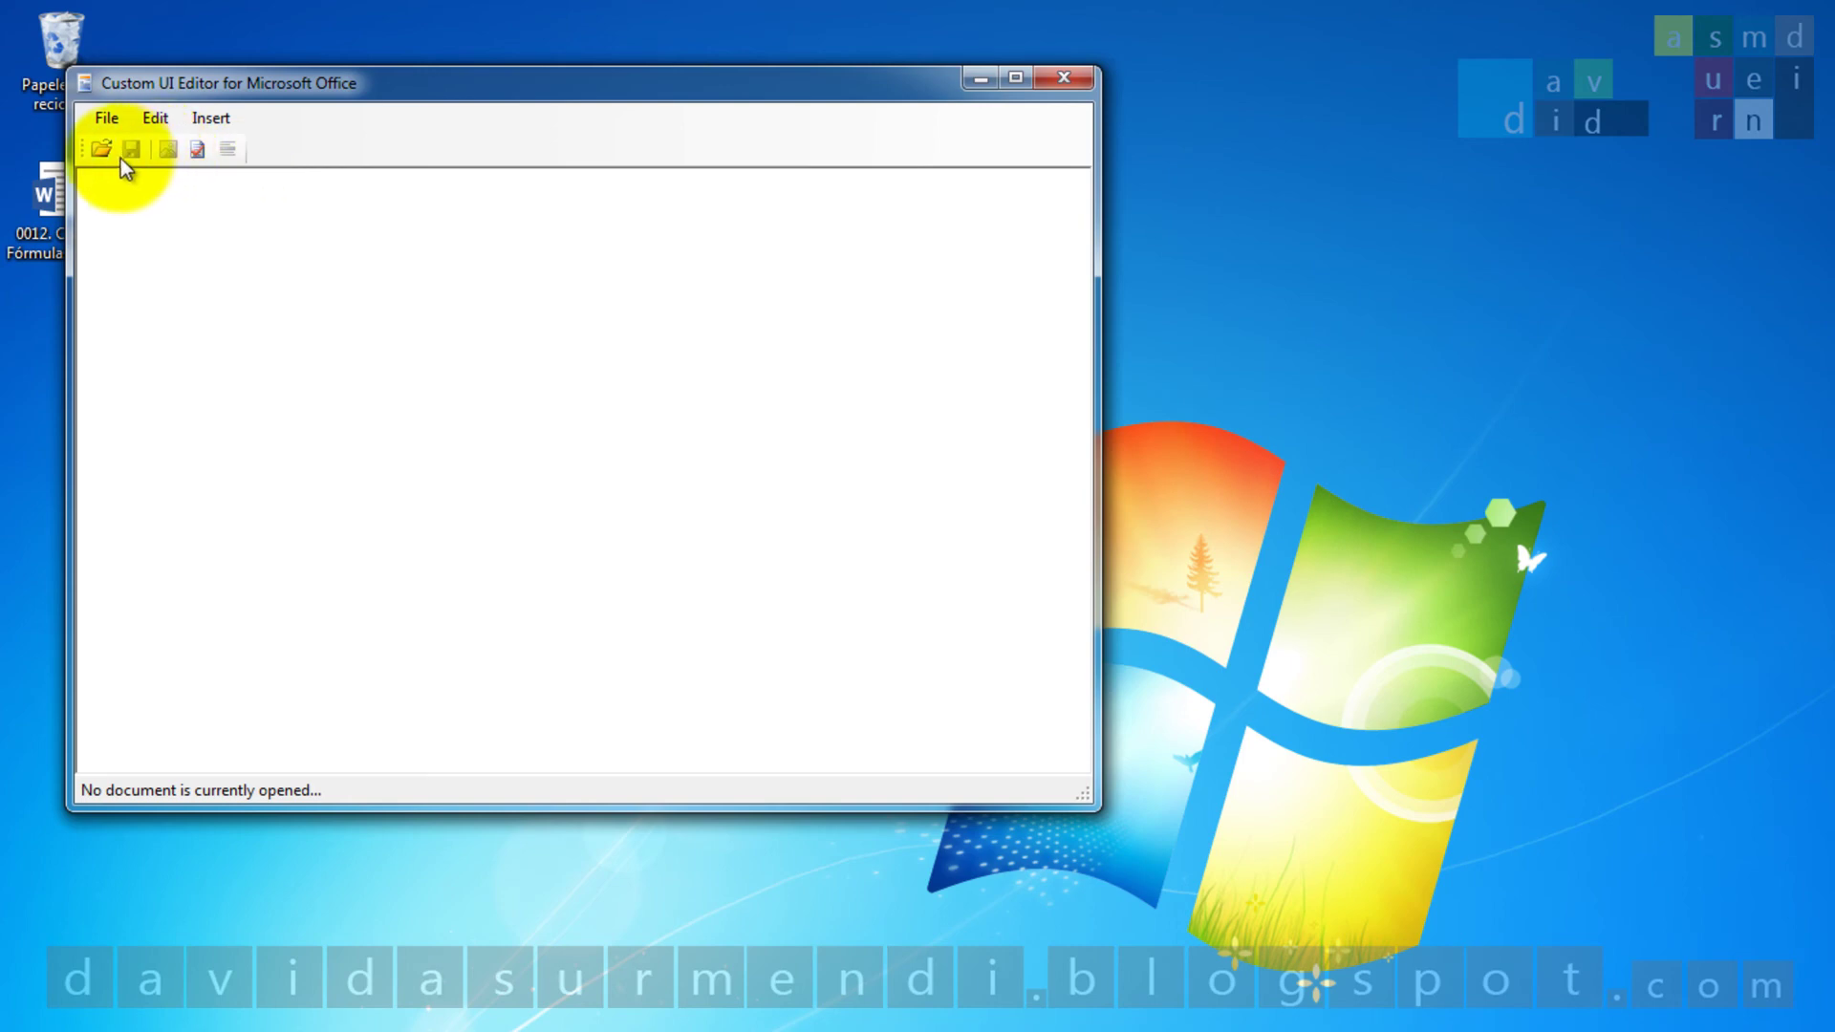
pyautogui.click(114, 158)
pyautogui.doubleClick(342, 354)
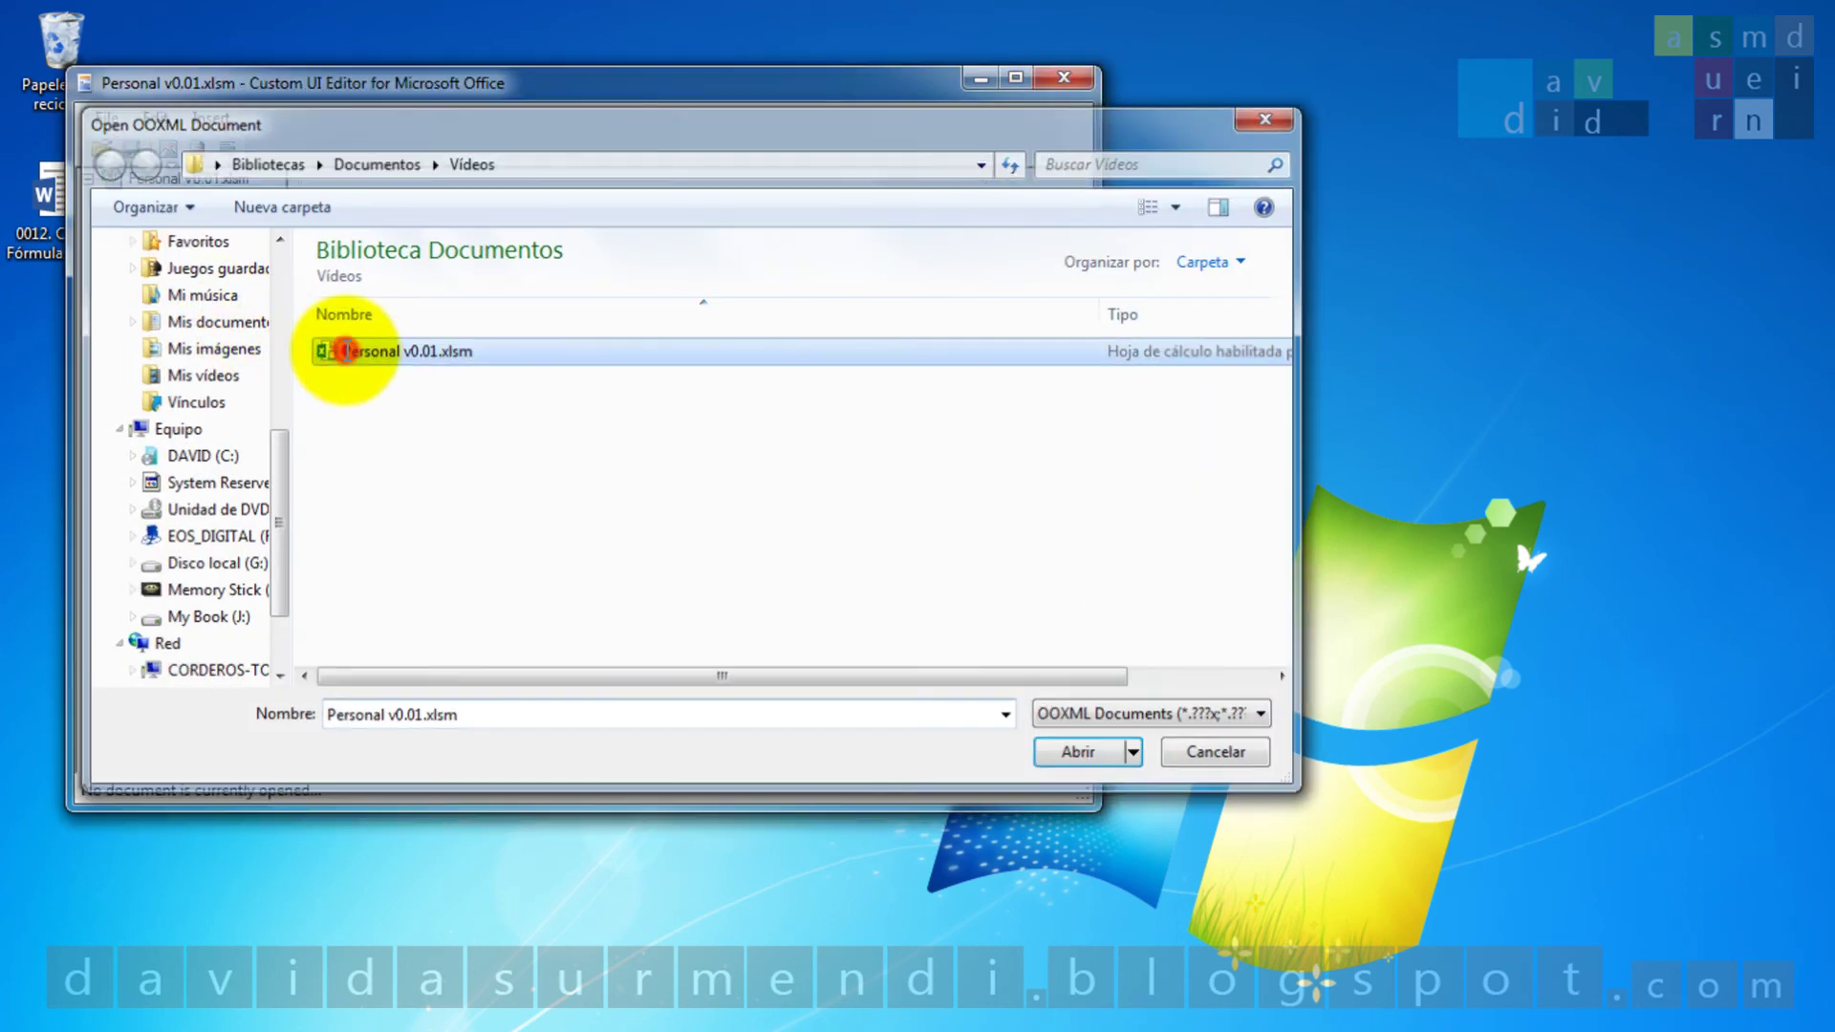
pyautogui.click(1015, 78)
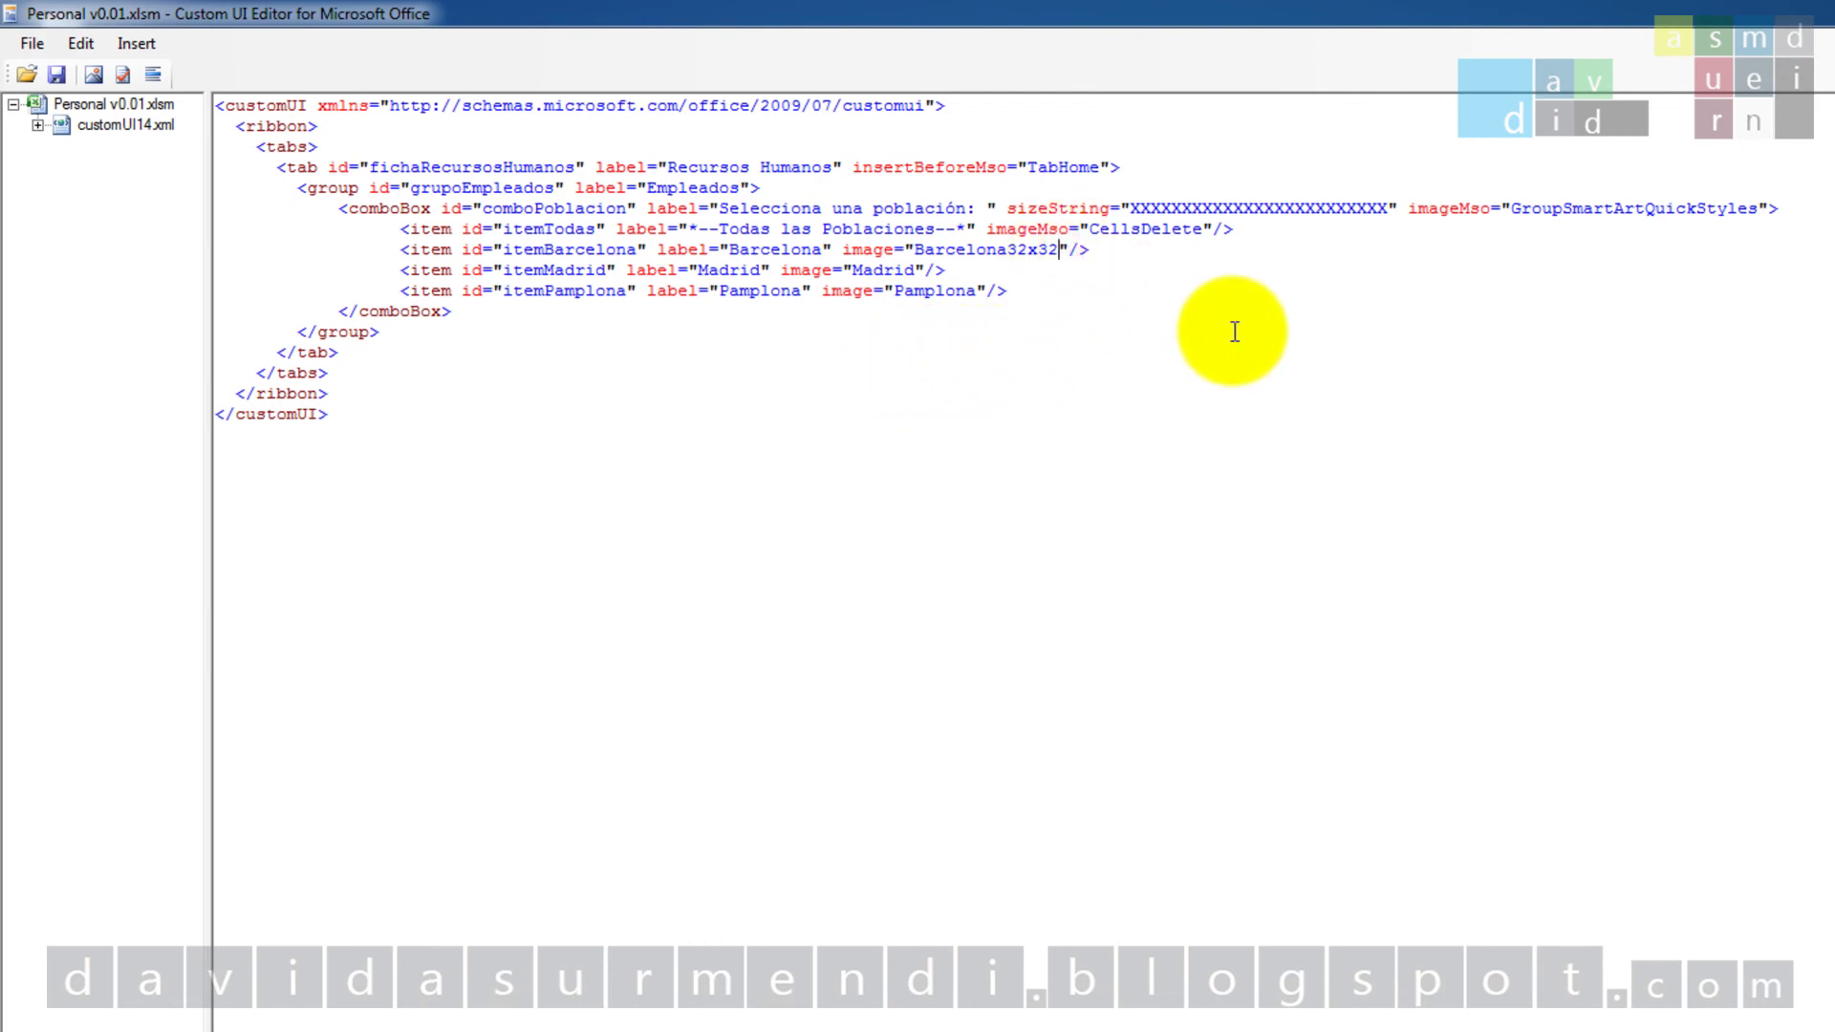
pyautogui.press('BackSpace')
pyautogui.press('BackSpace')
pyautogui.press('BackSpace')
pyautogui.press('BackSpace')
pyautogui.press('BackSpace')
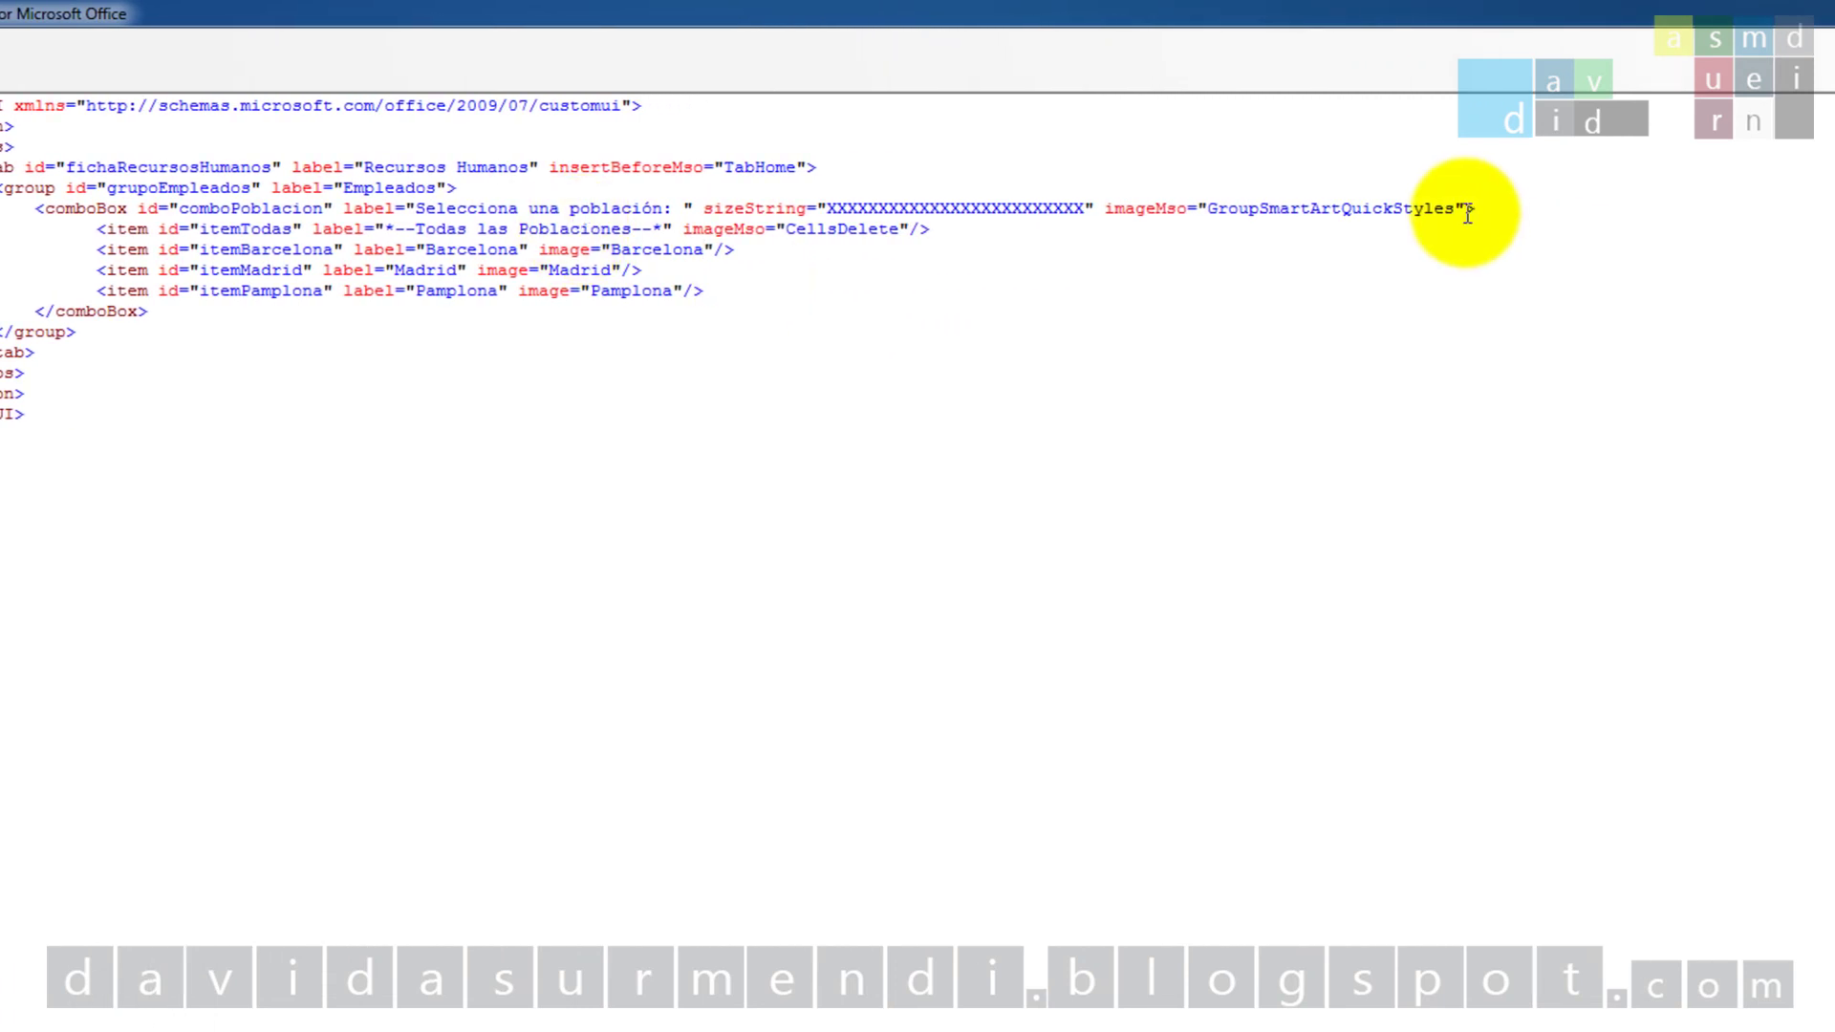
# Add screentip 'Selecciona una población para mostrar los trabajadores' and a filtering supertip to comboPoblacion
pyautogui.click(1467, 212)
pyautogui.write('screentip')
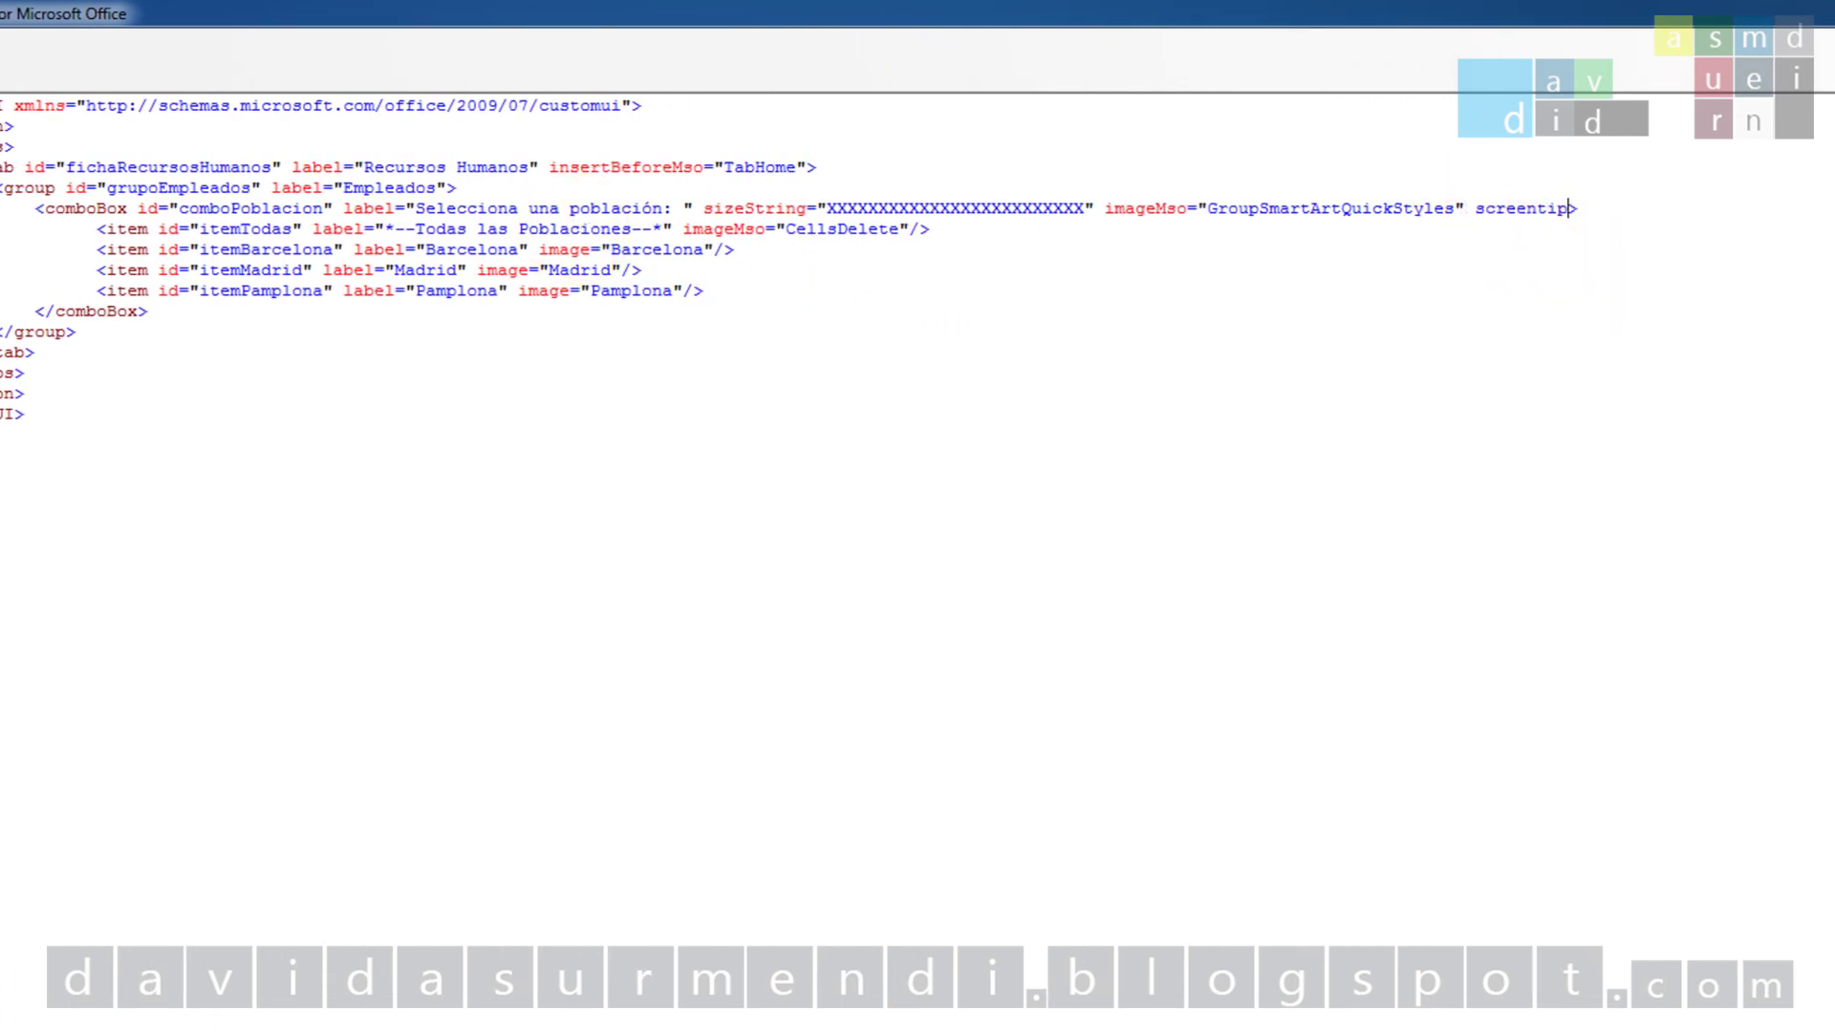
pyautogui.write('="Seleccion')
pyautogui.write('a una p')
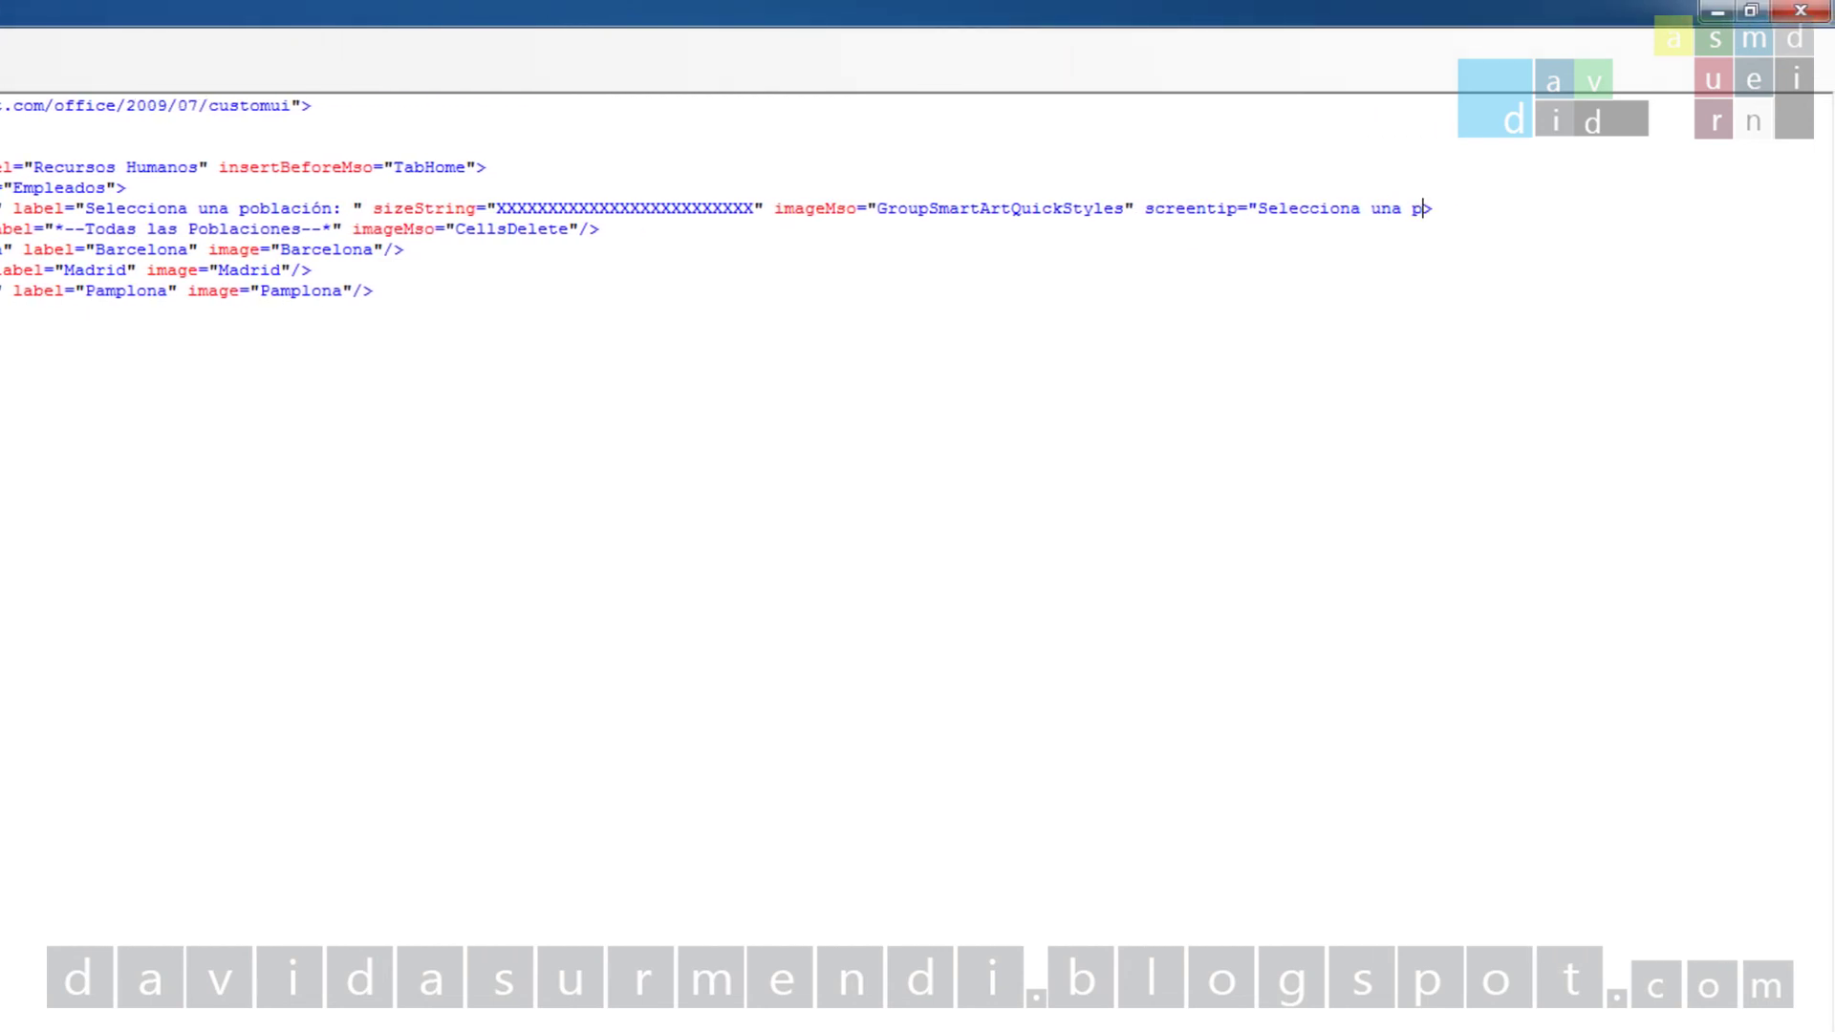
pyautogui.write('oblación')
pyautogui.write(' para mostr')
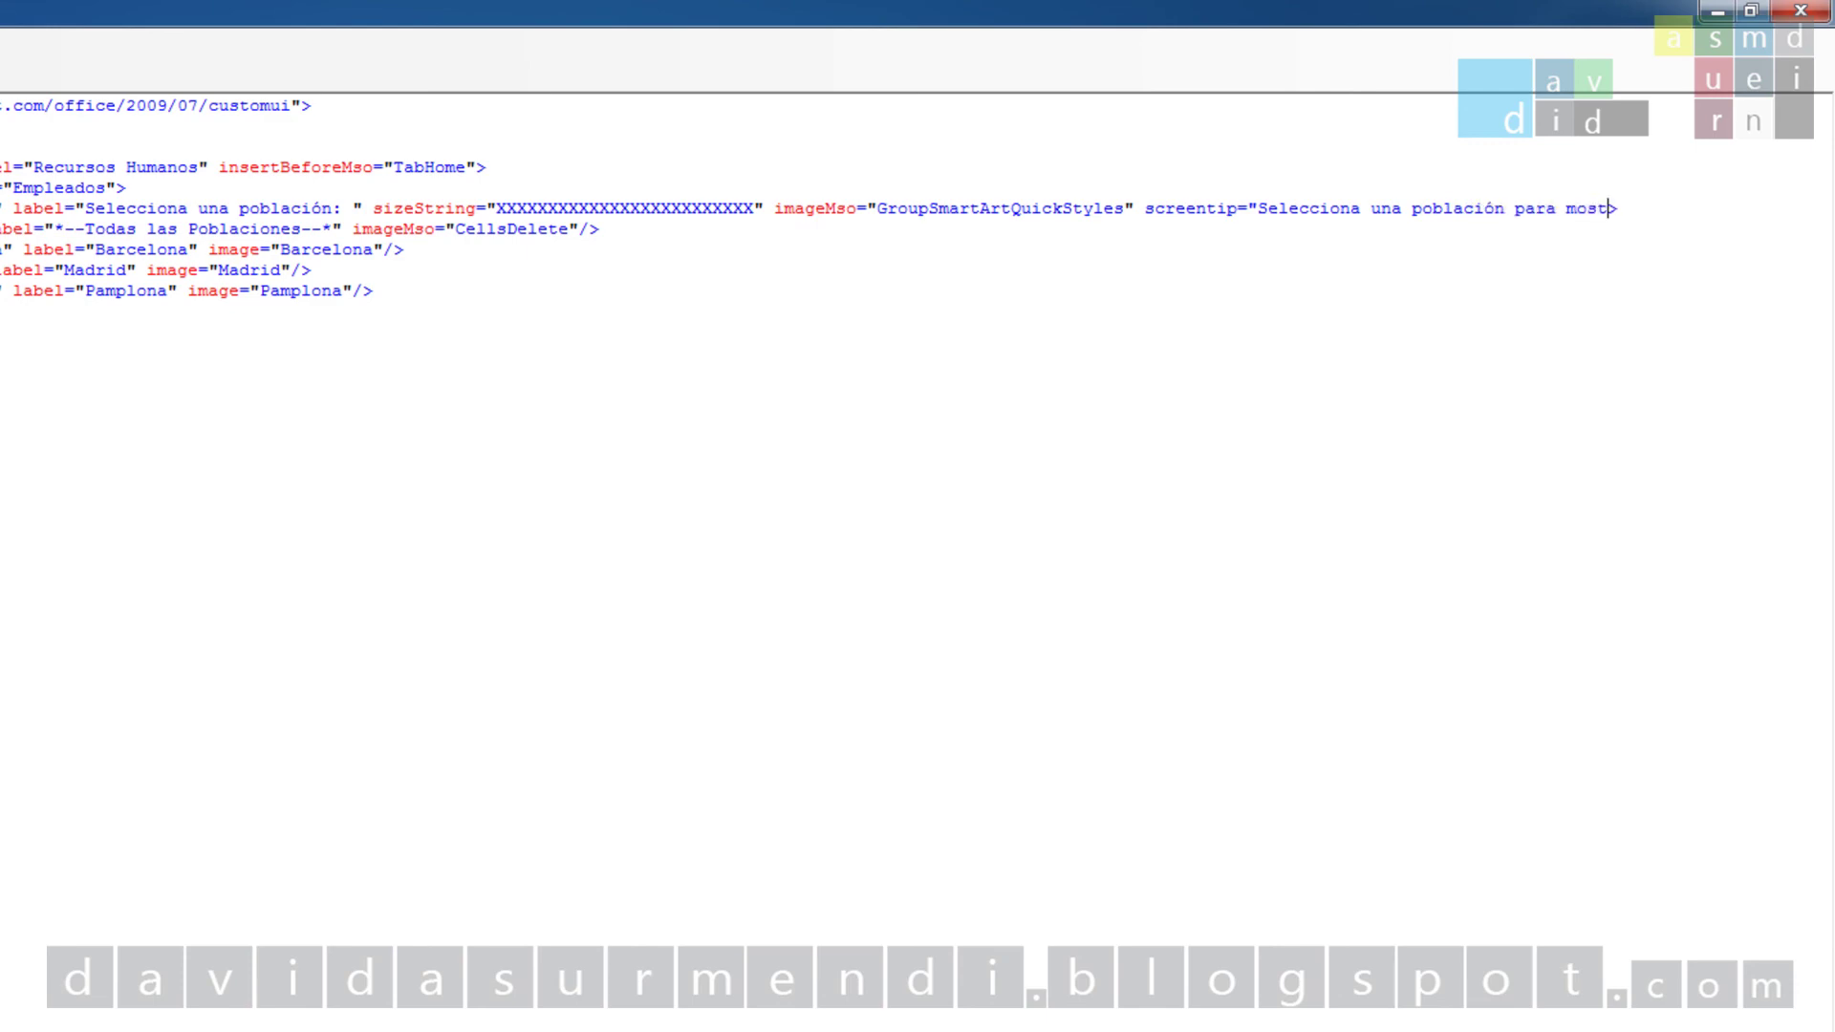
pyautogui.write('ar los trabaja')
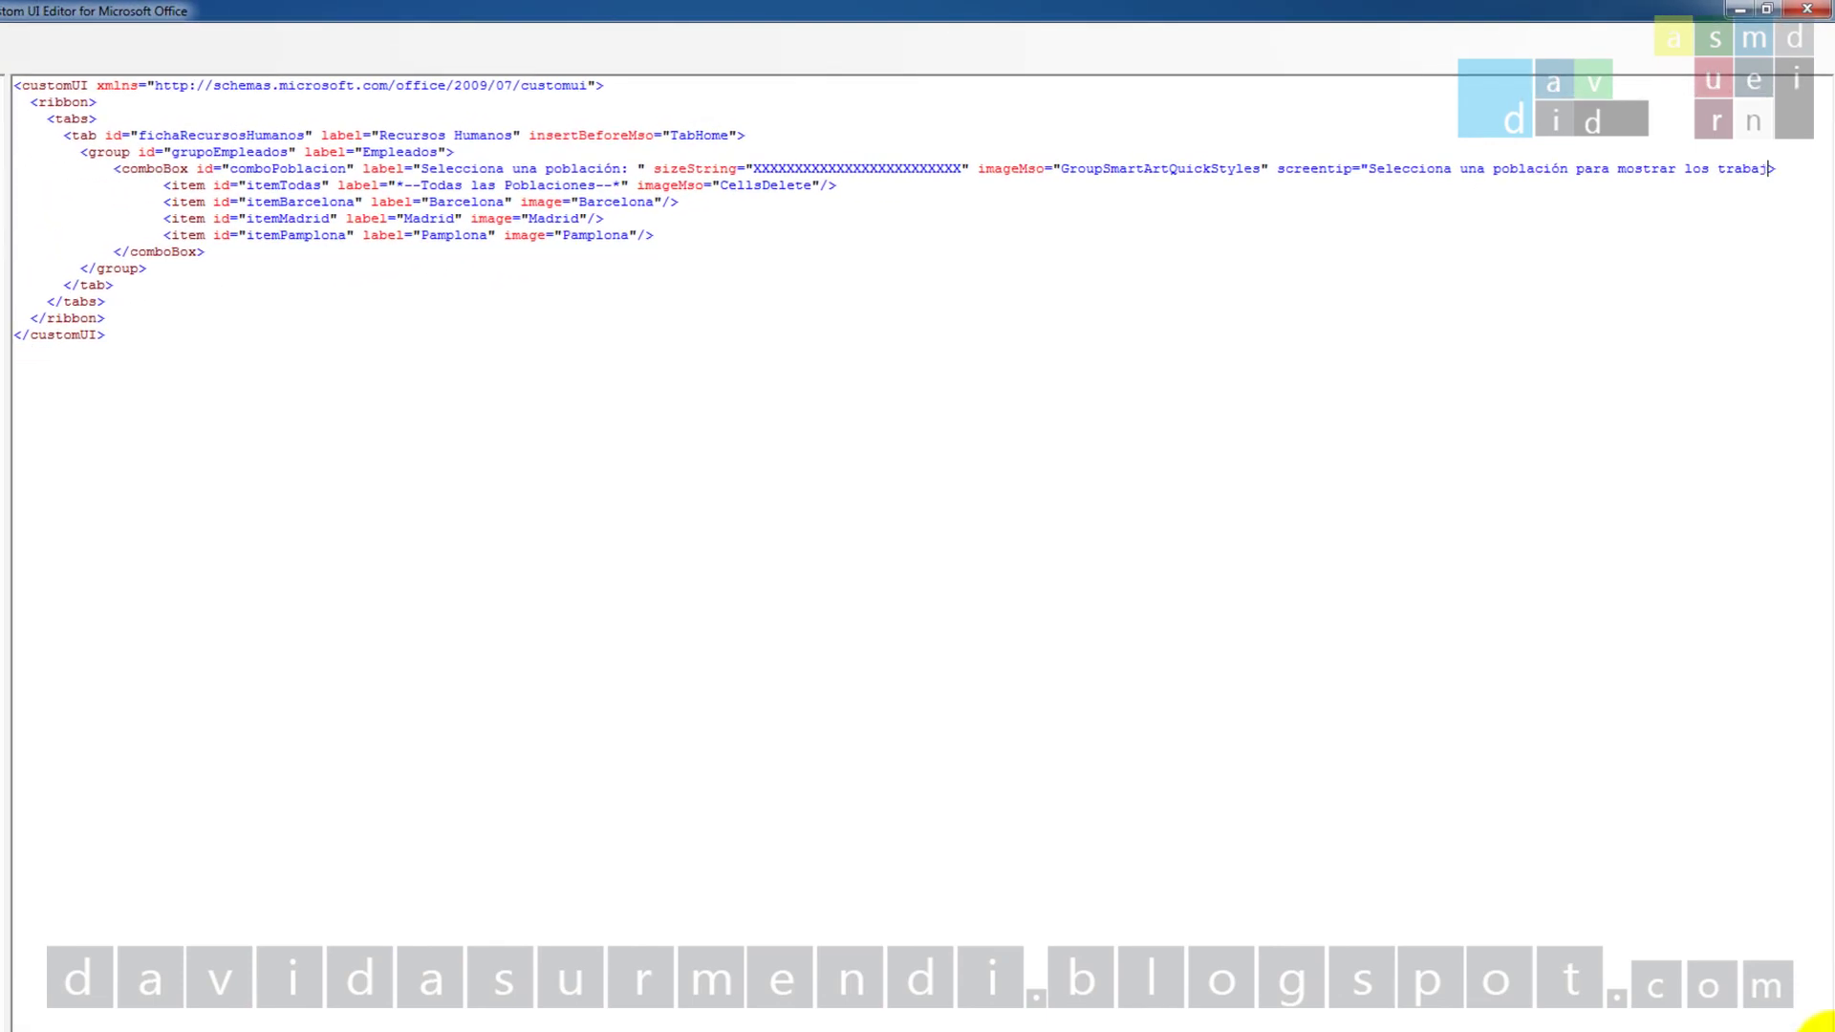
pyautogui.write('dores" su')
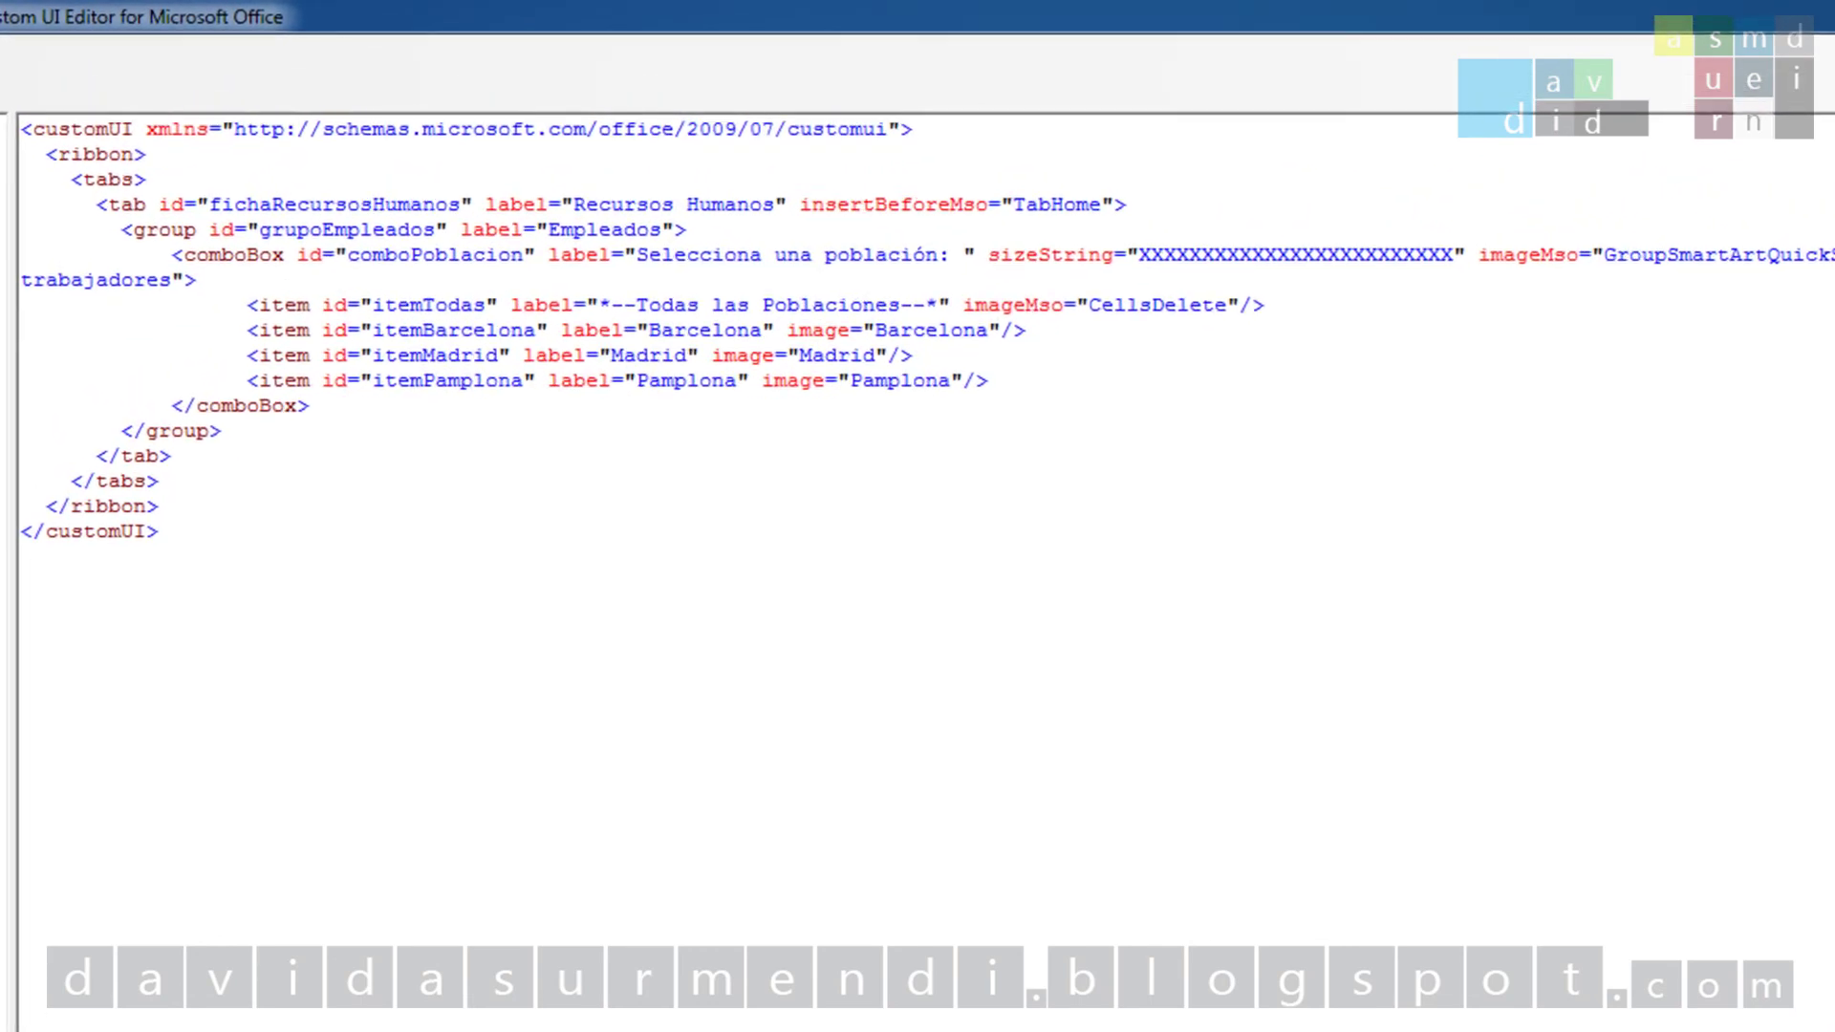
pyautogui.write('pertip="Al seleccionar una poblac')
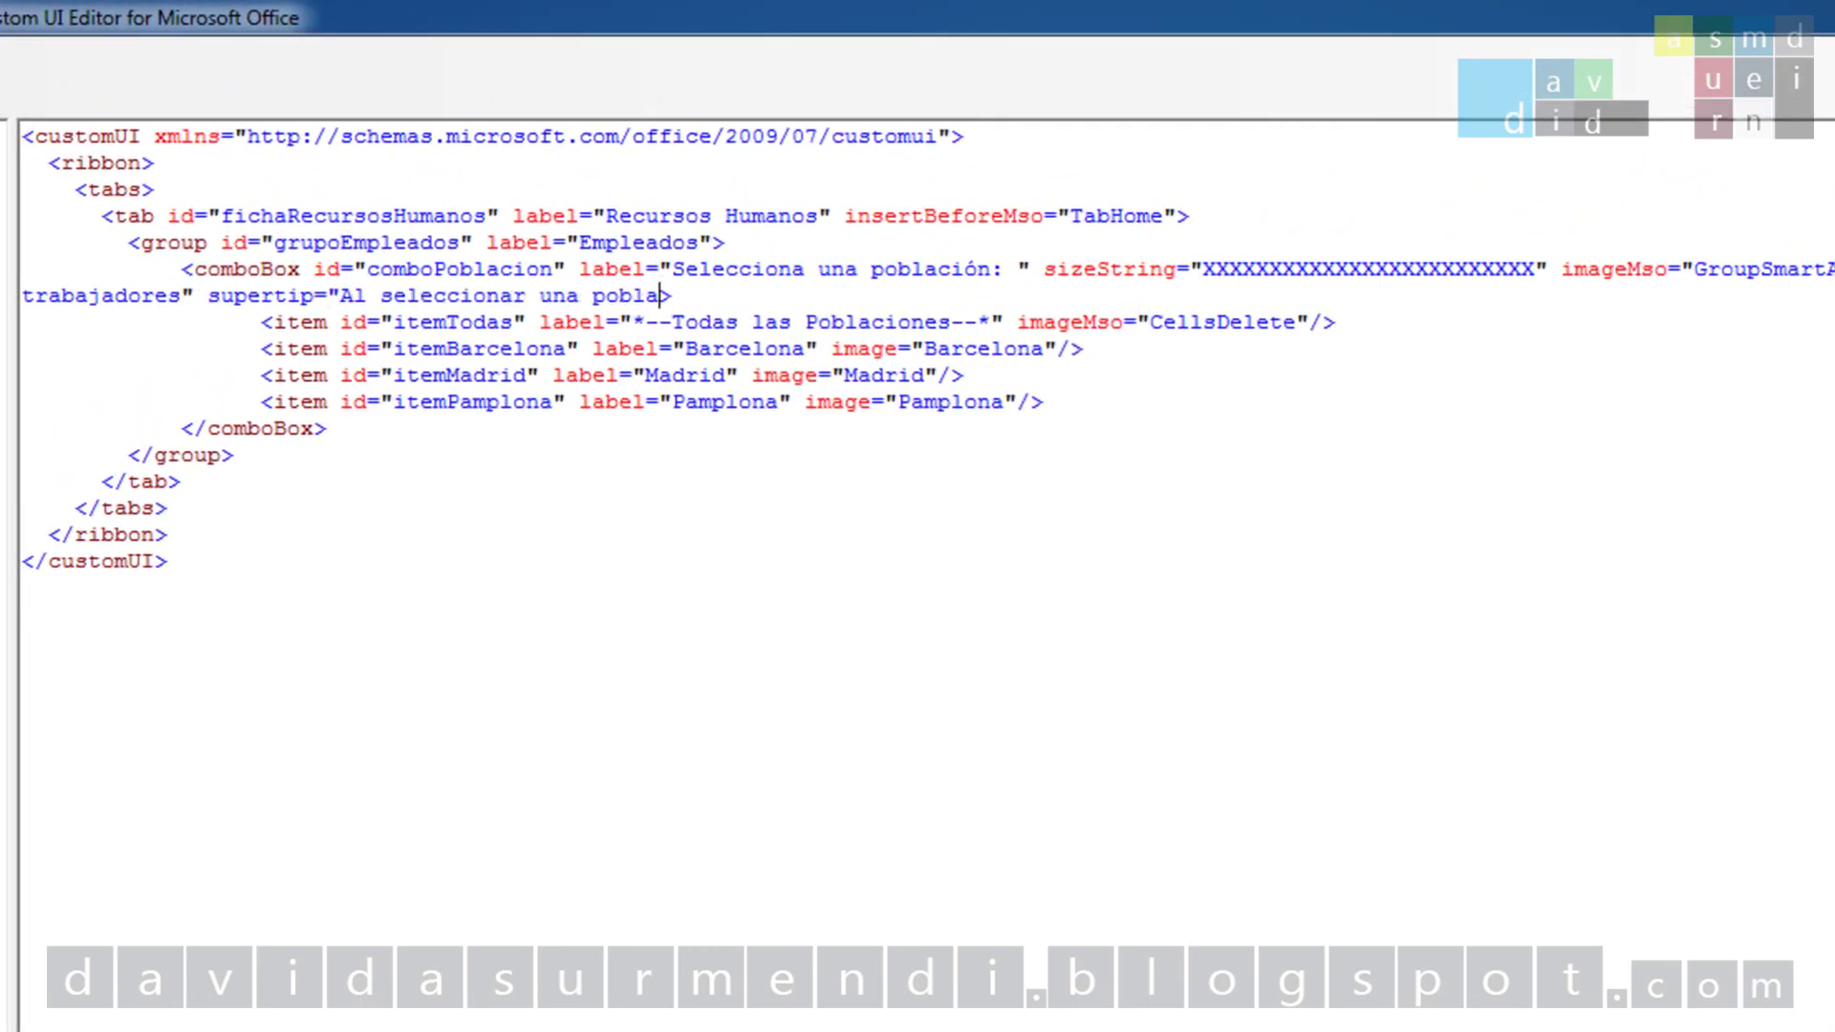
pyautogui.write('ión se mostrarán sólo')
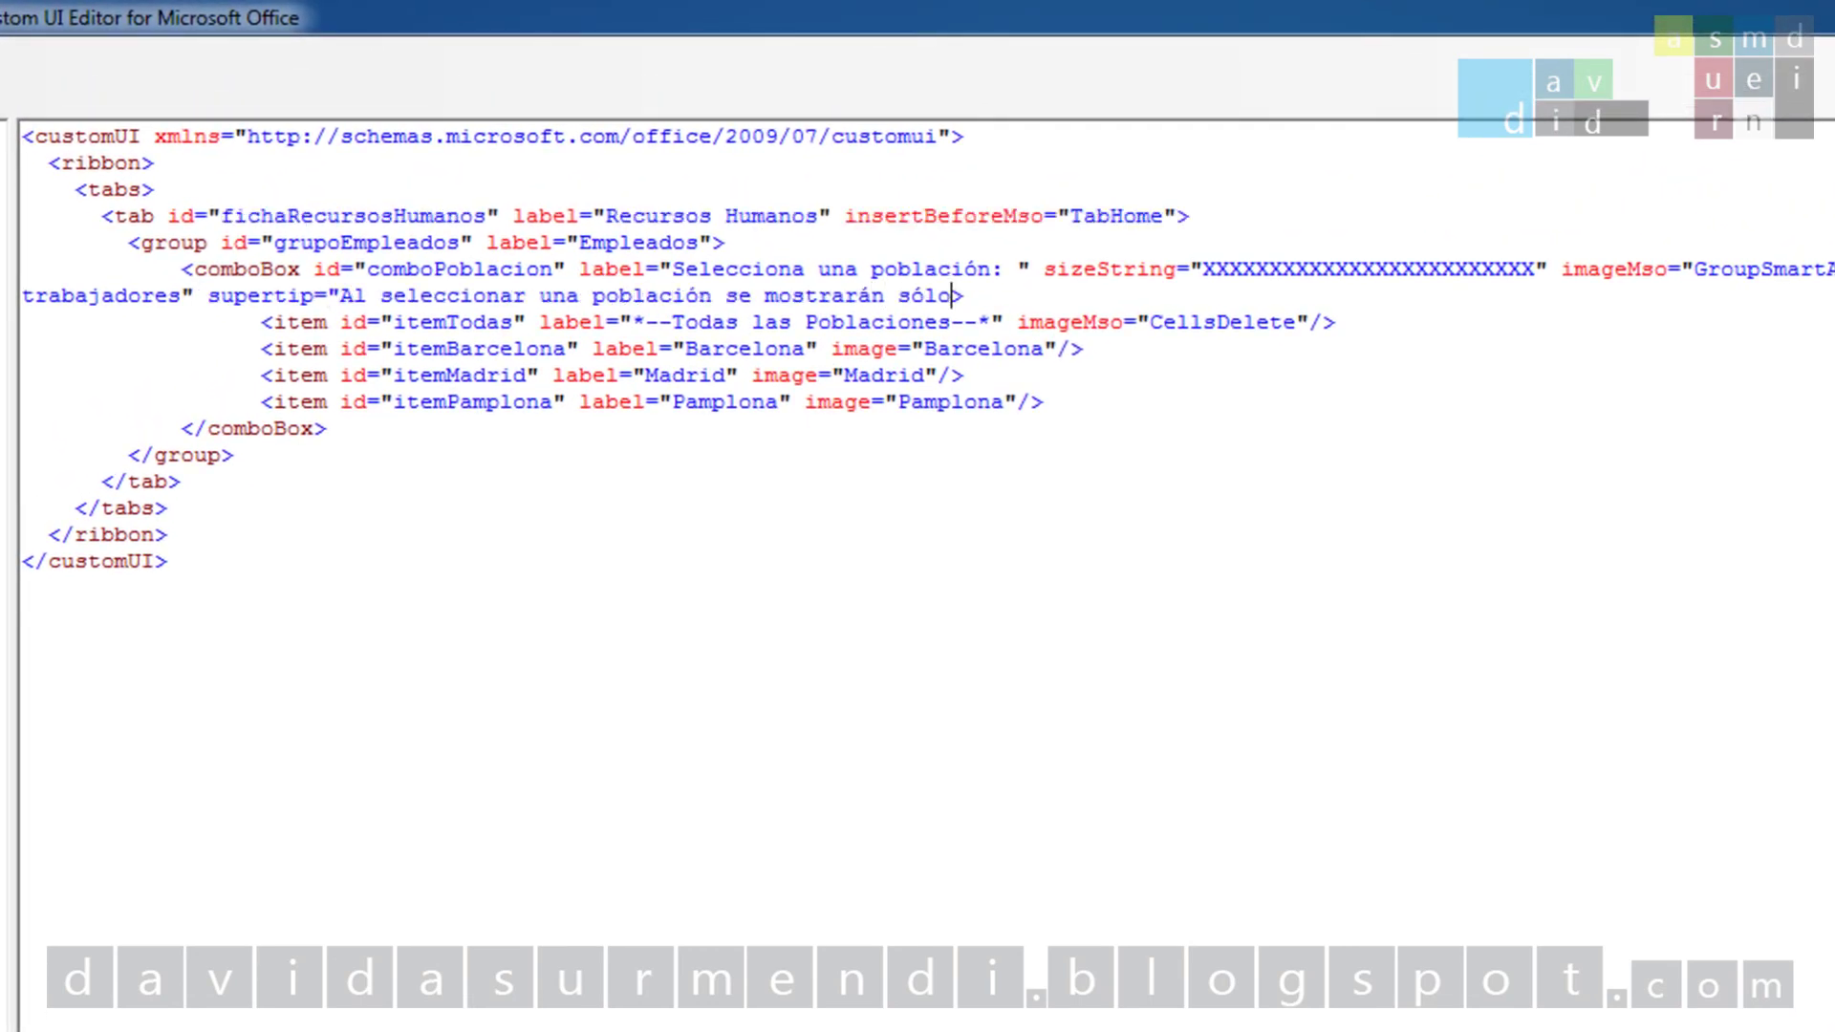
pyautogui.write(' los datos de esa población. Si quieres volv')
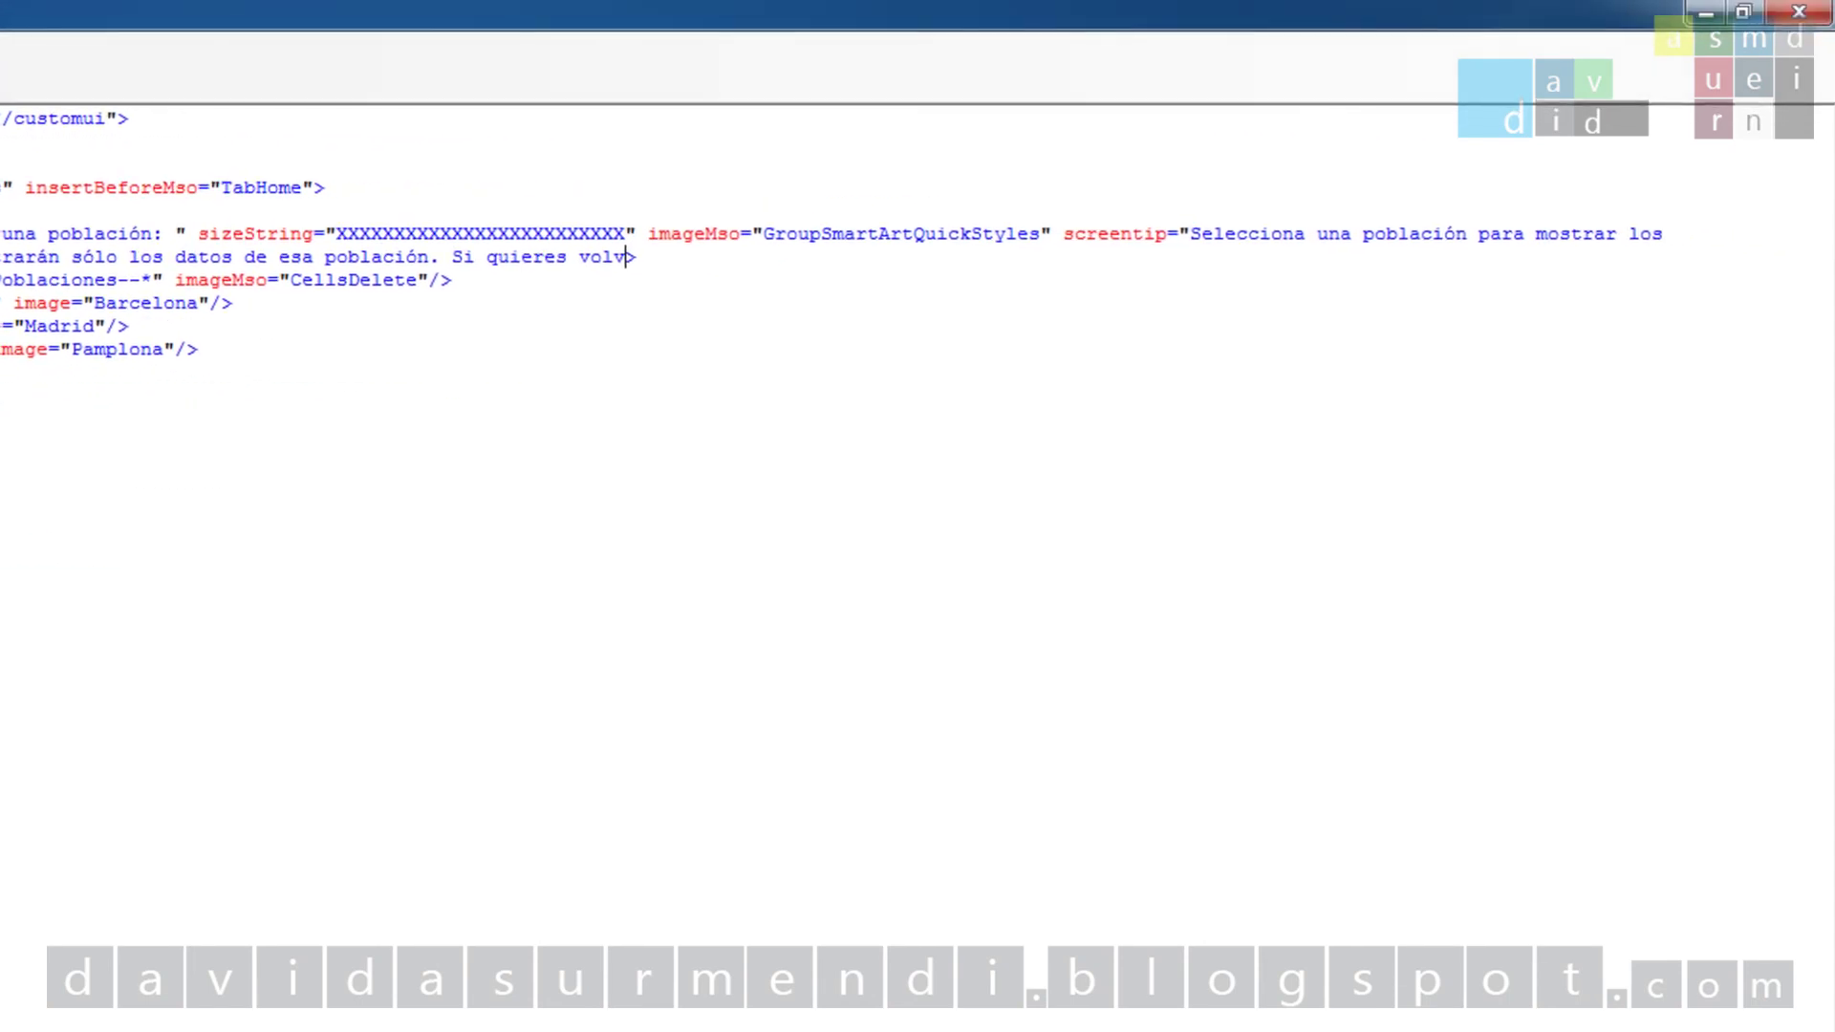
pyautogui.write('er a ver todos los datos, selecciona la primera opción"')
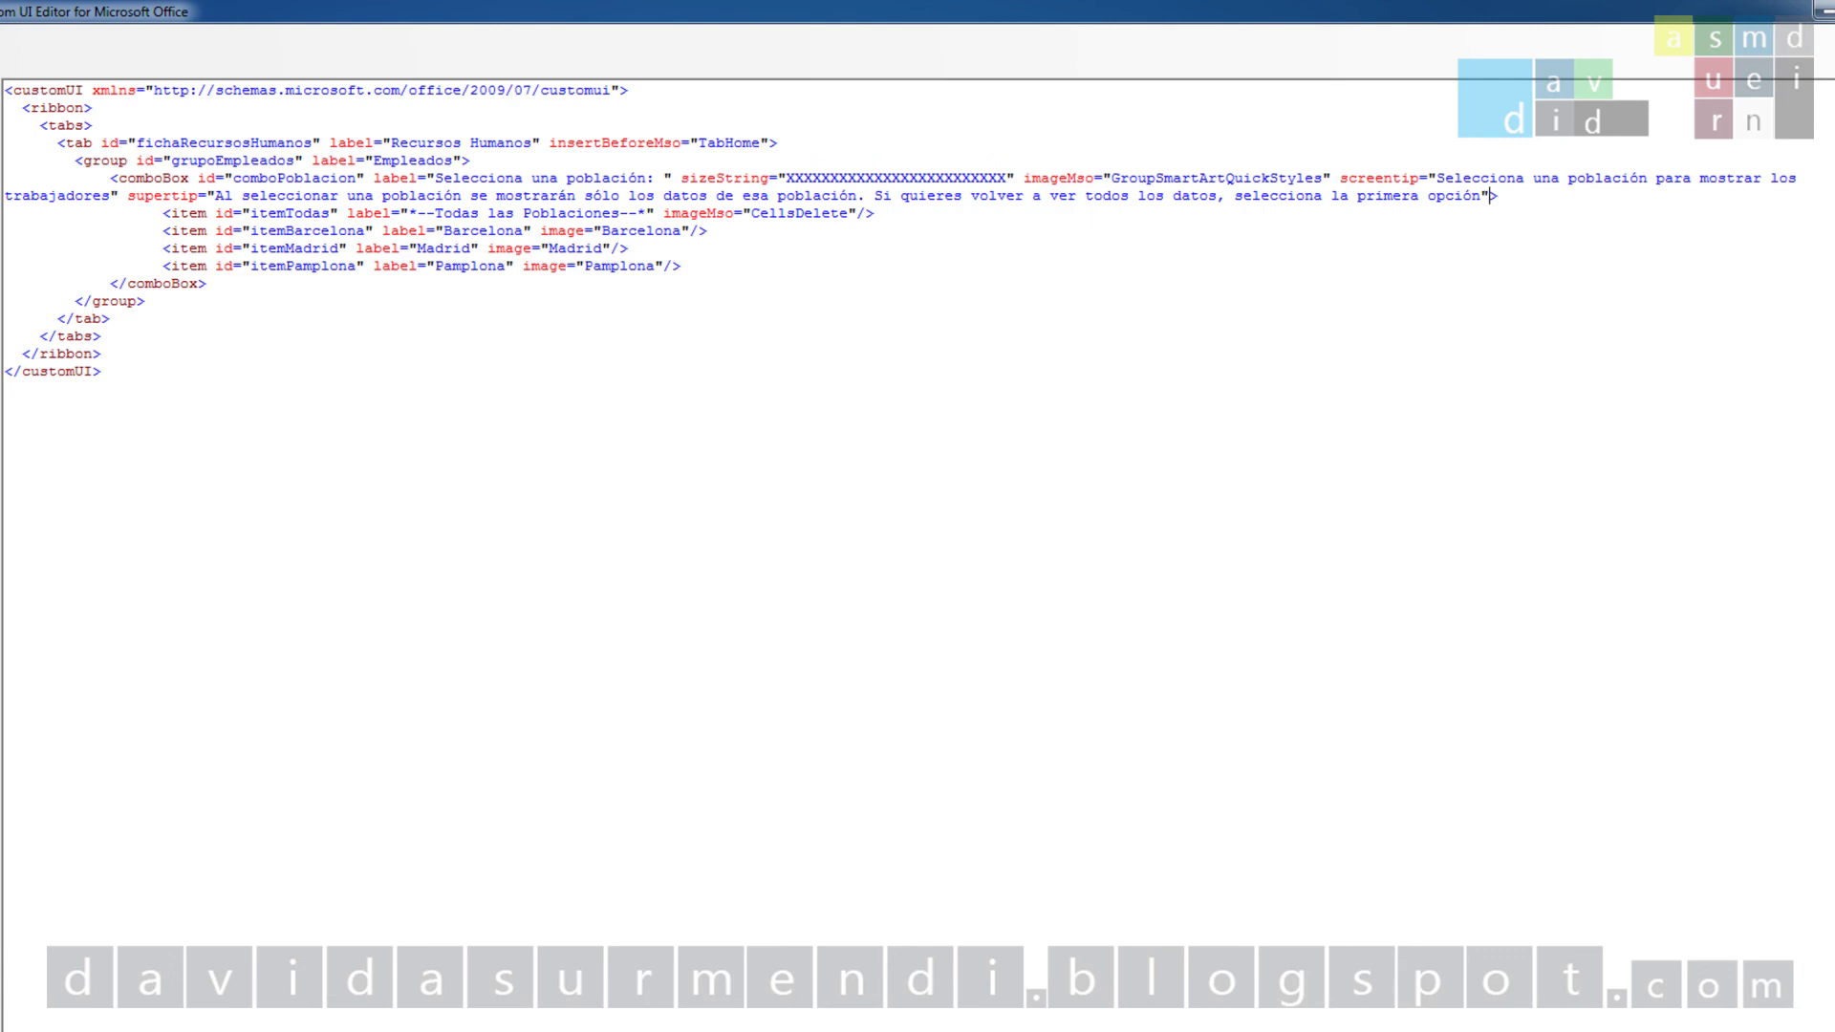
# Give itemTodas screentip 'Muestra todos los trabajadores.' and a filter-removal supertip, then close the editor
pyautogui.click(857, 213)
pyautogui.write('screentip="')
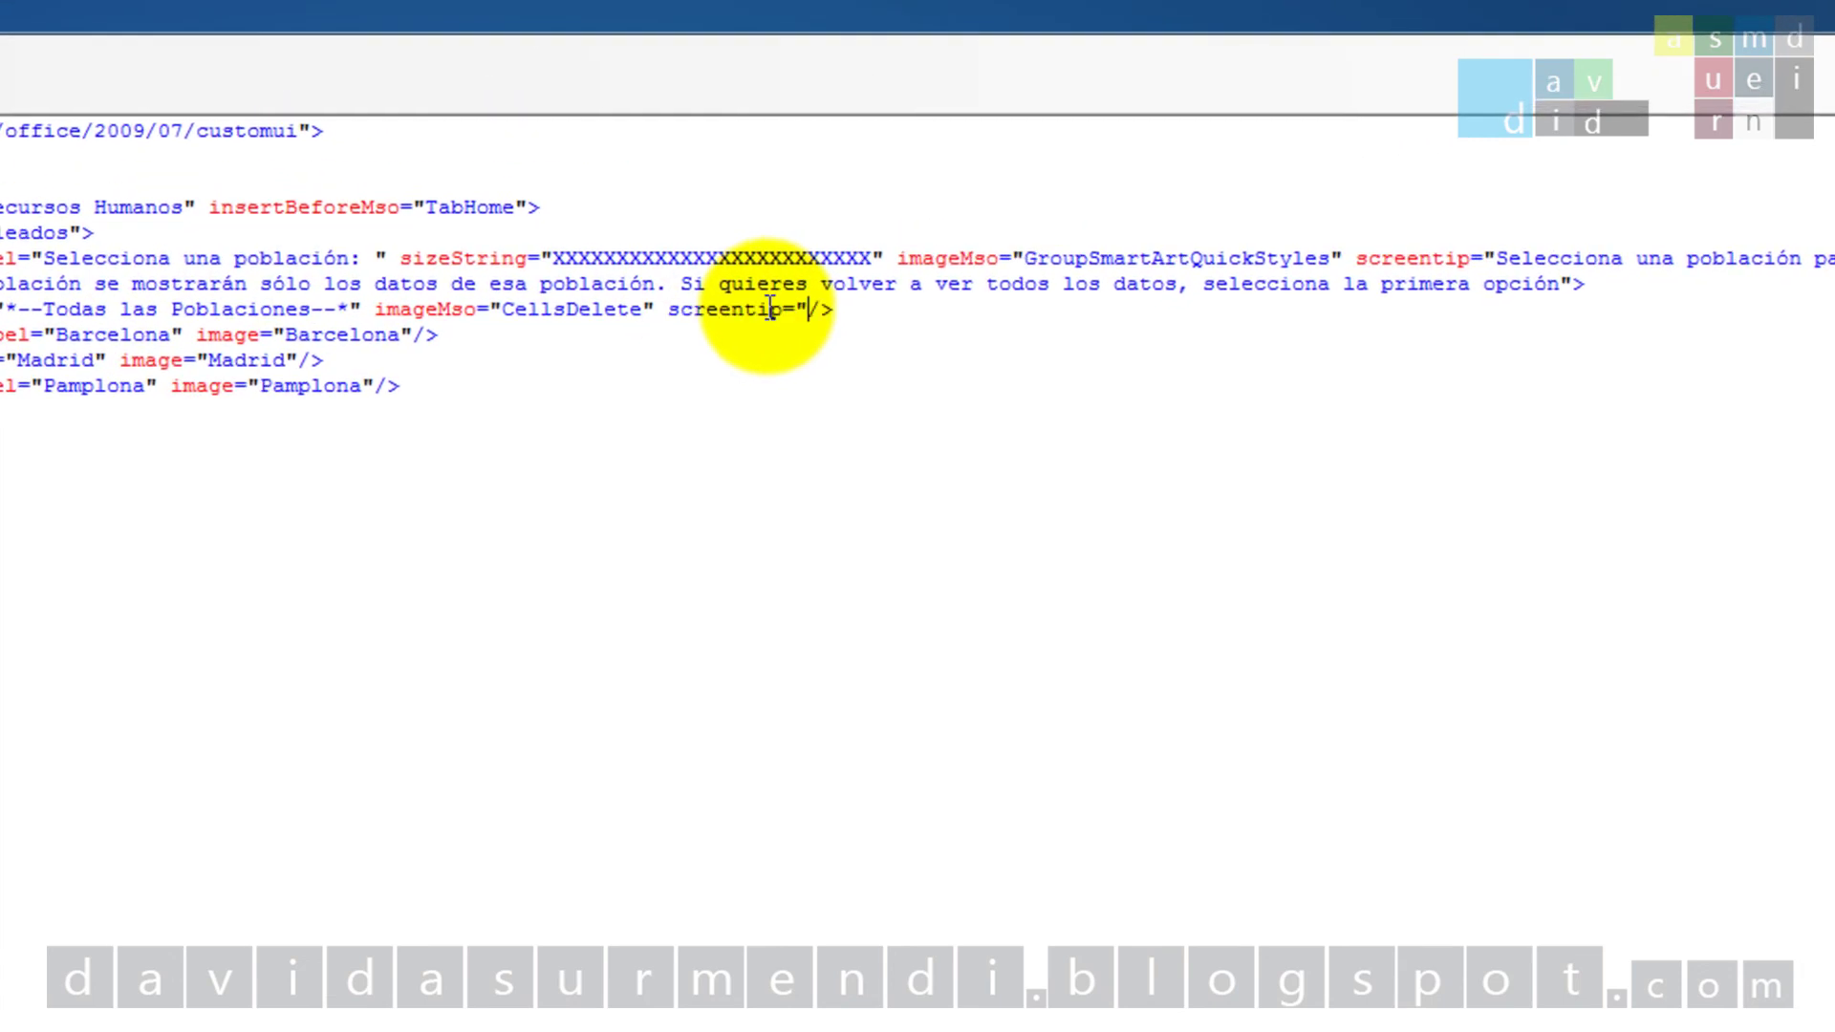
pyautogui.write('Muestra todo')
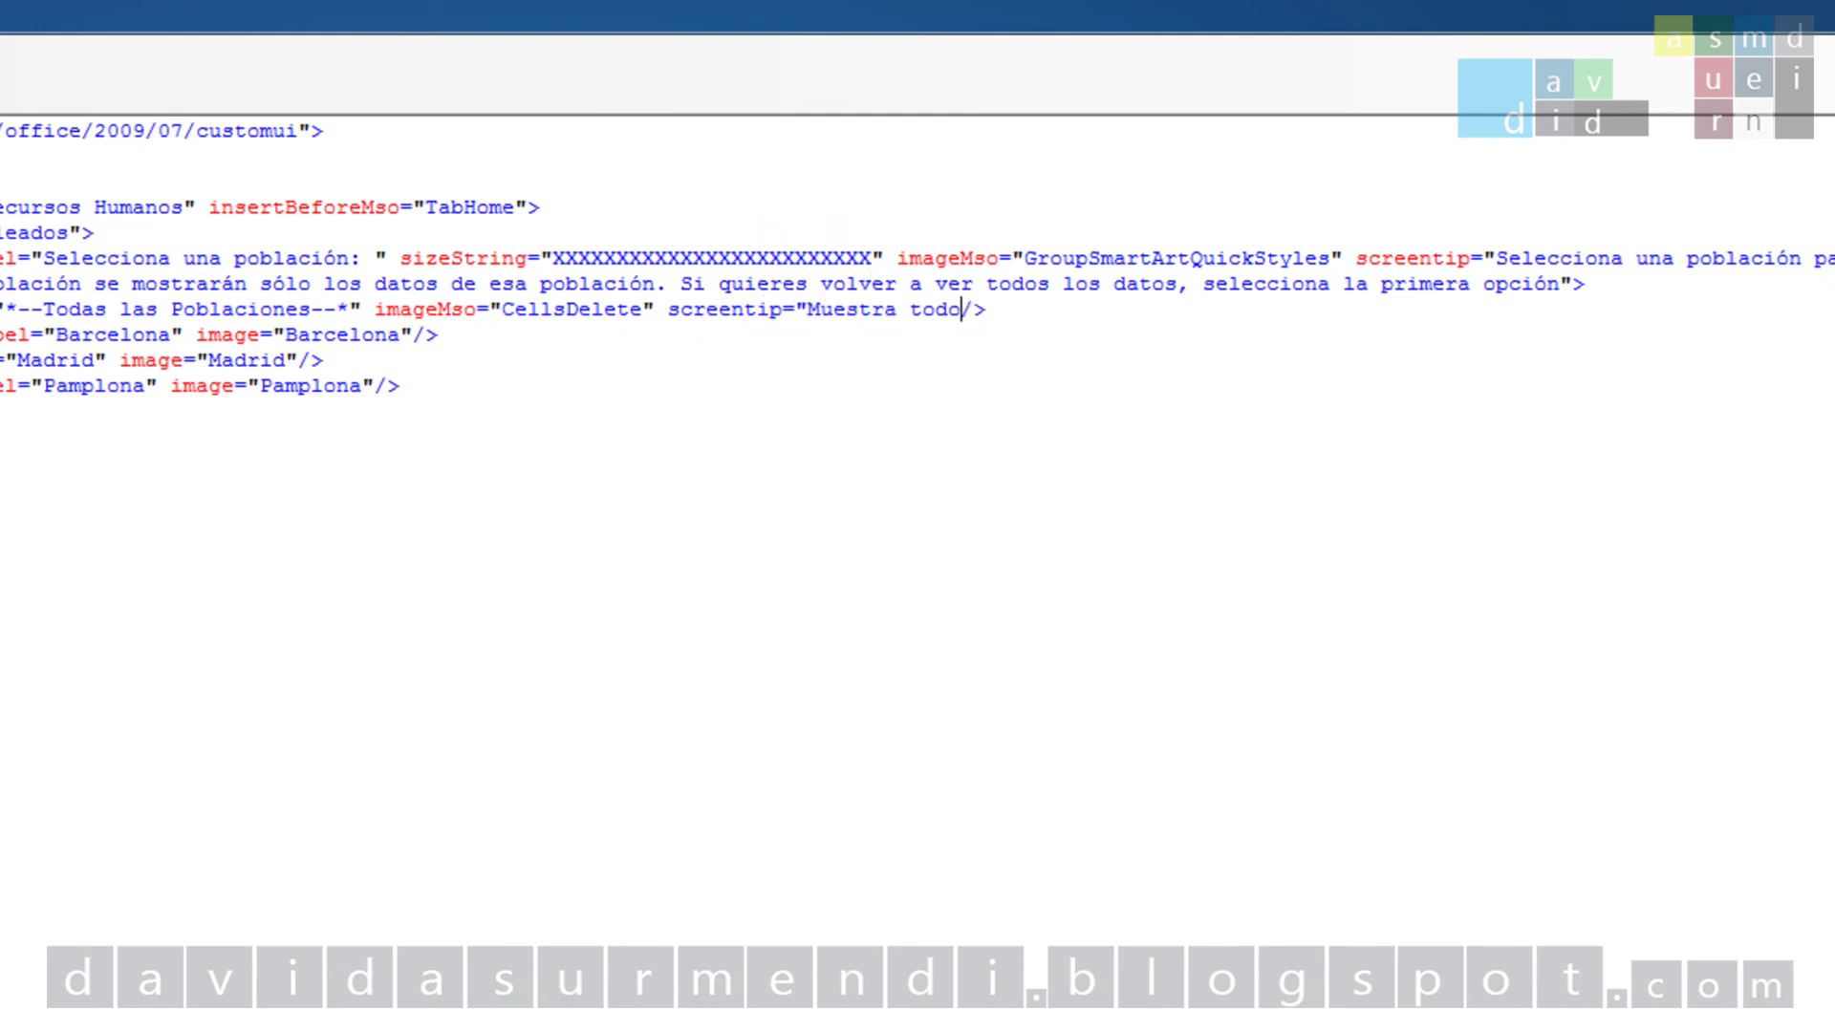
pyautogui.write('s los trabajadores." supe')
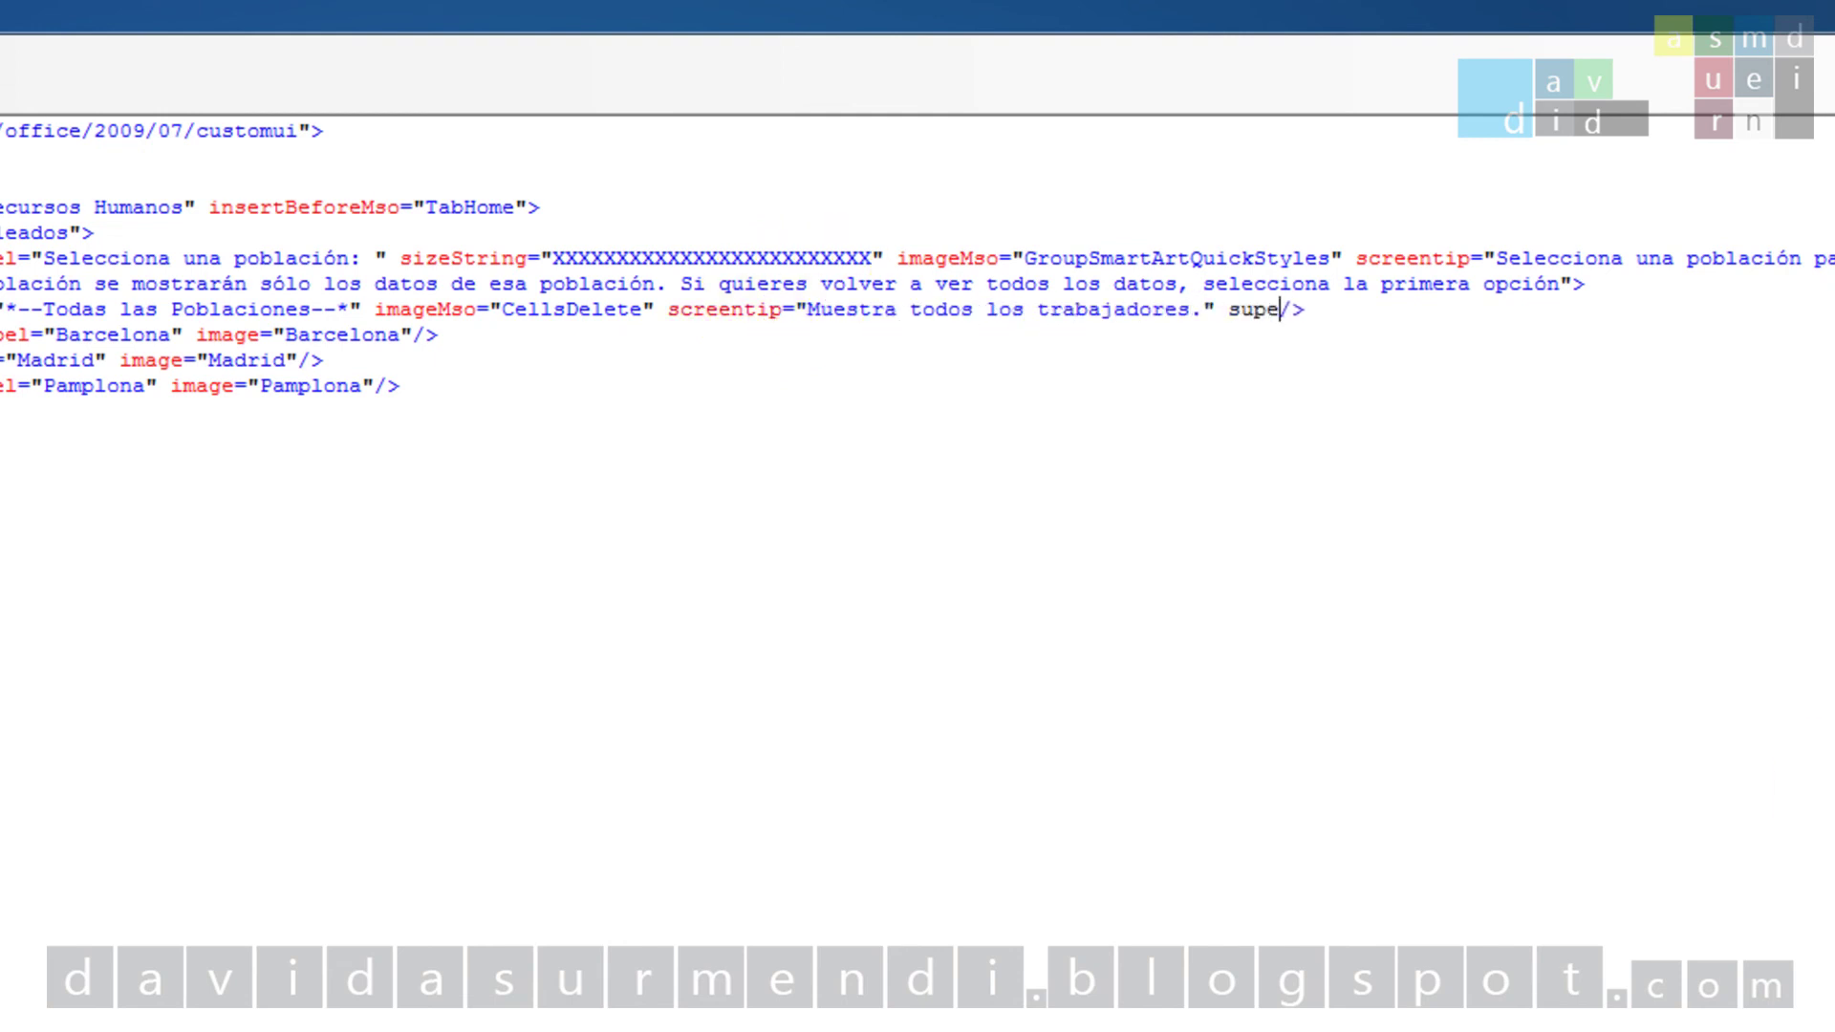
pyautogui.write('rtip="Al ap')
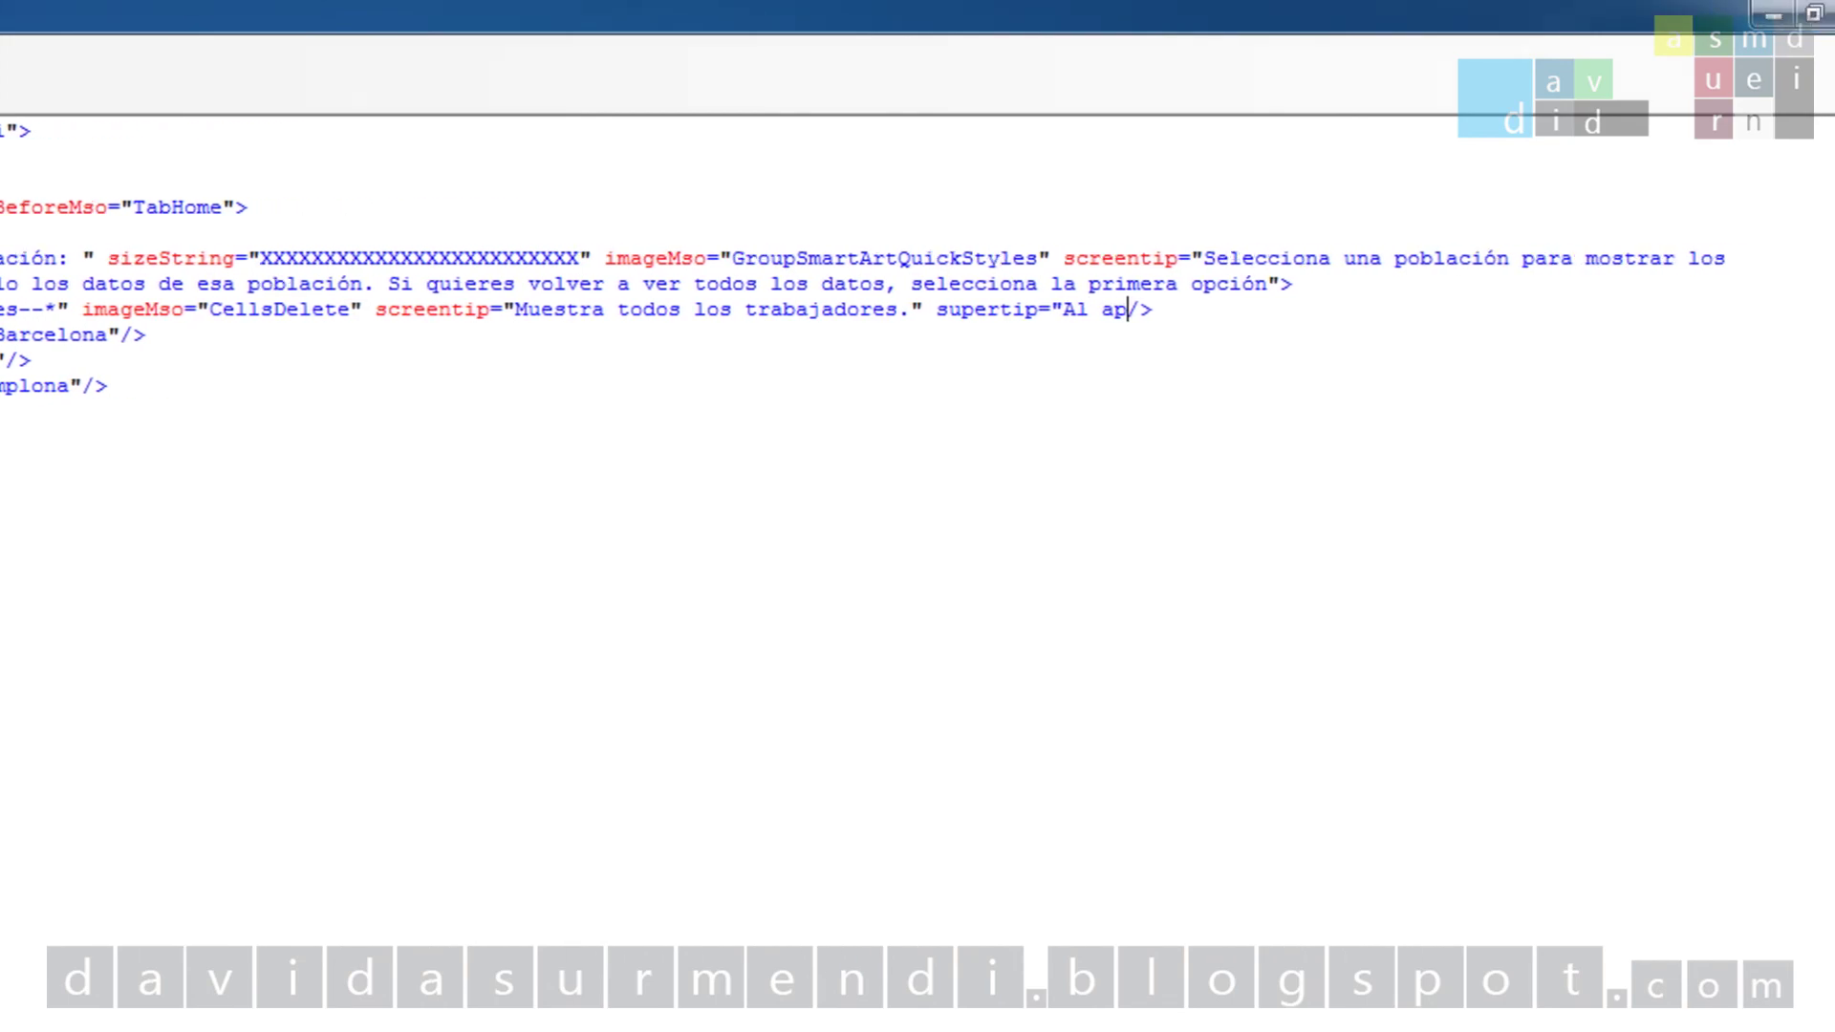
pyautogui.write('licar esta opción se quitarán los ')
pyautogui.write('filtros aplicados por ')
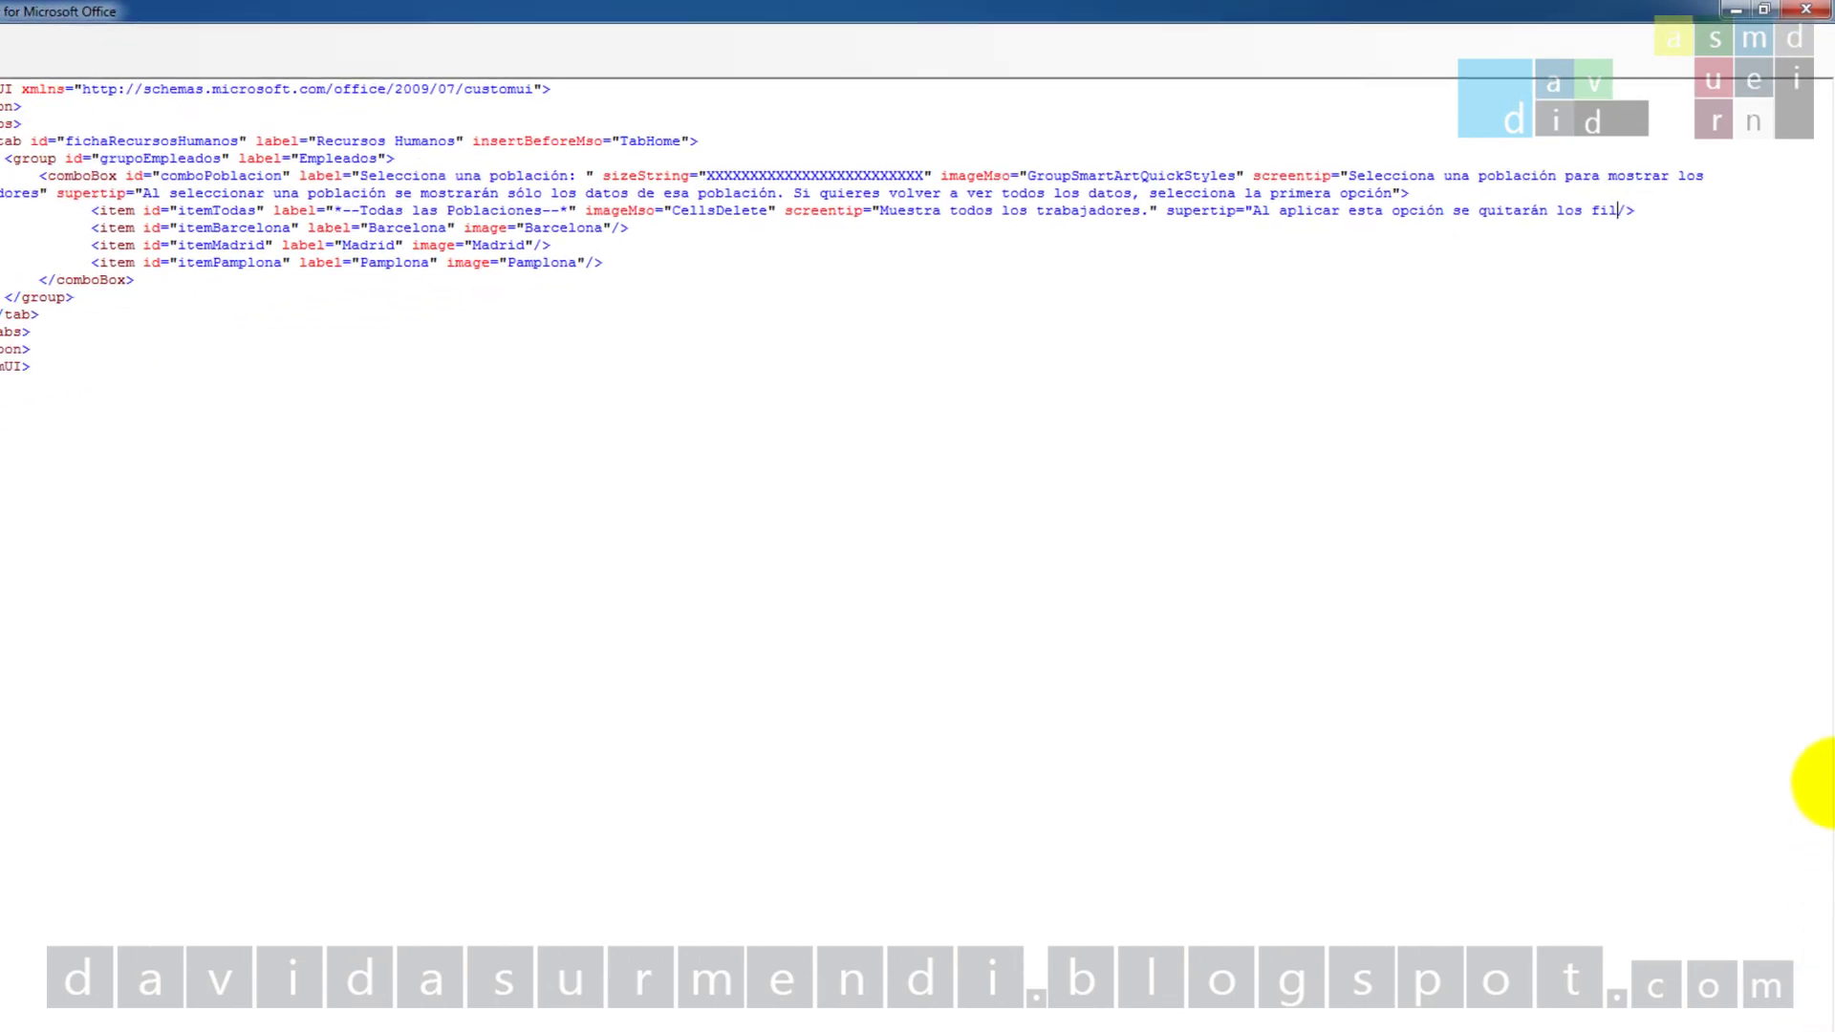
pyautogui.write('la poblaci')
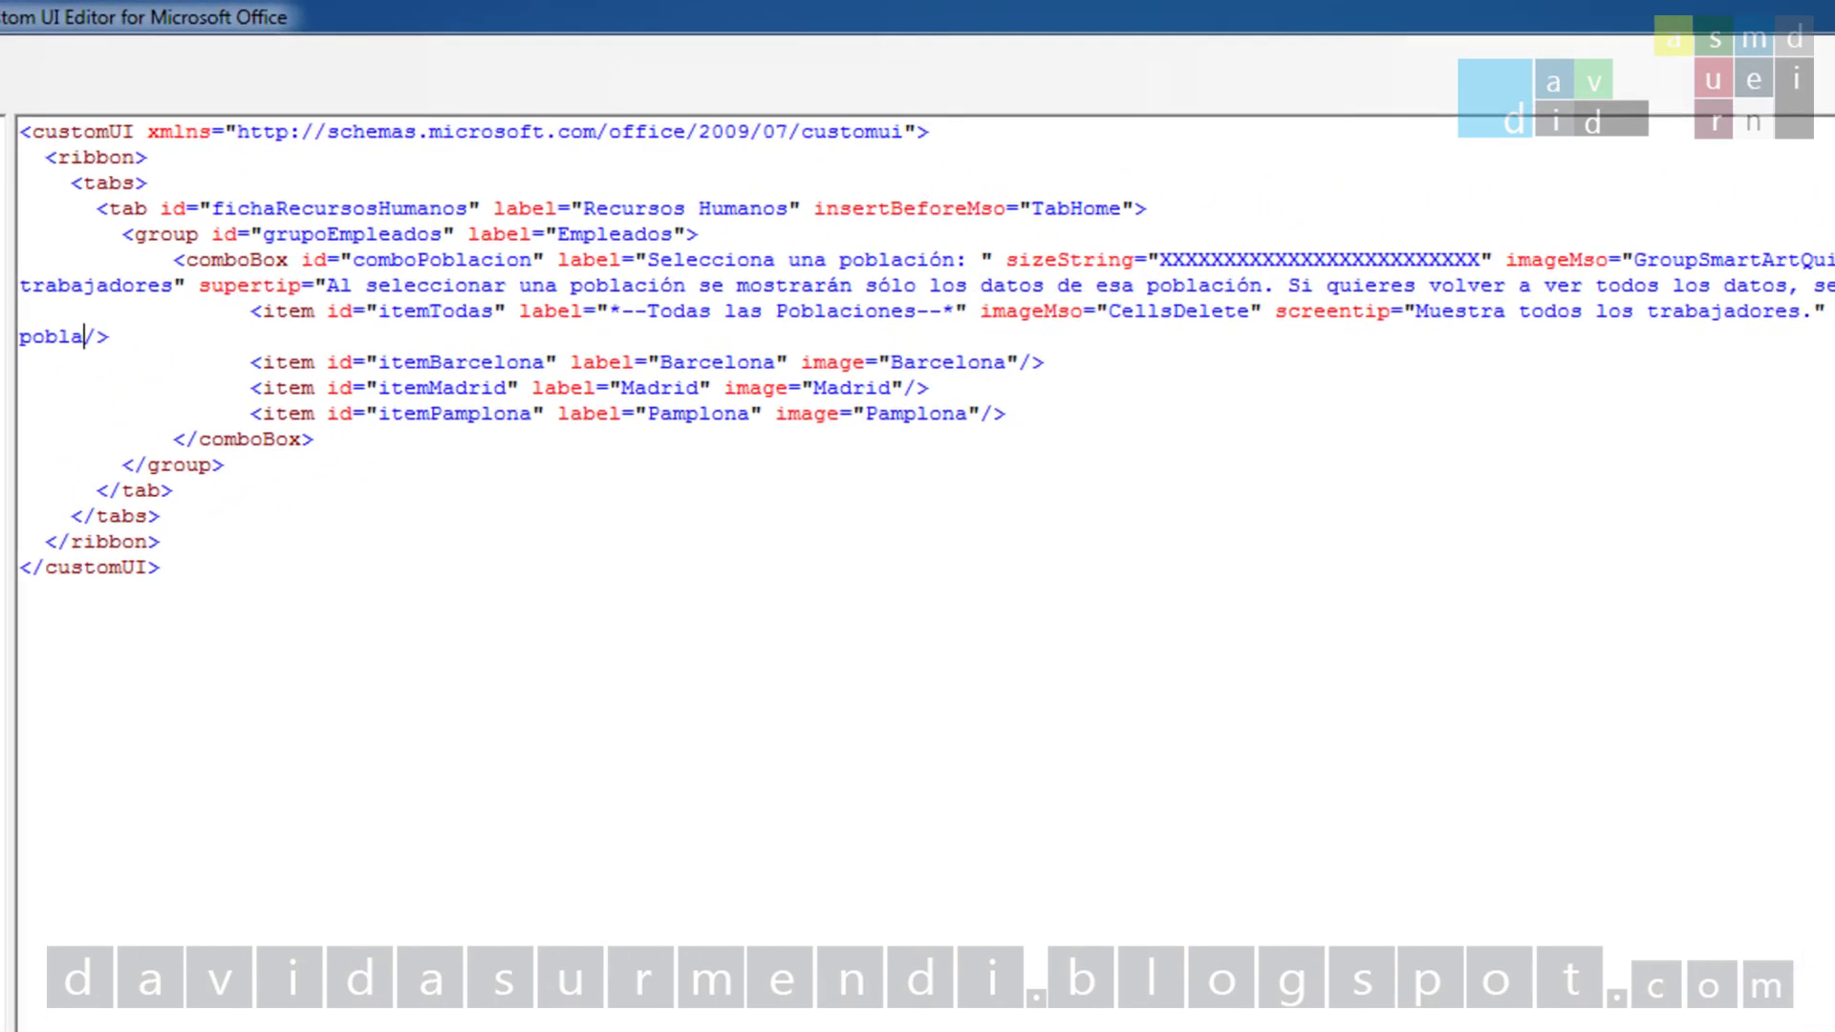
pyautogui.write('ón del trabajador."')
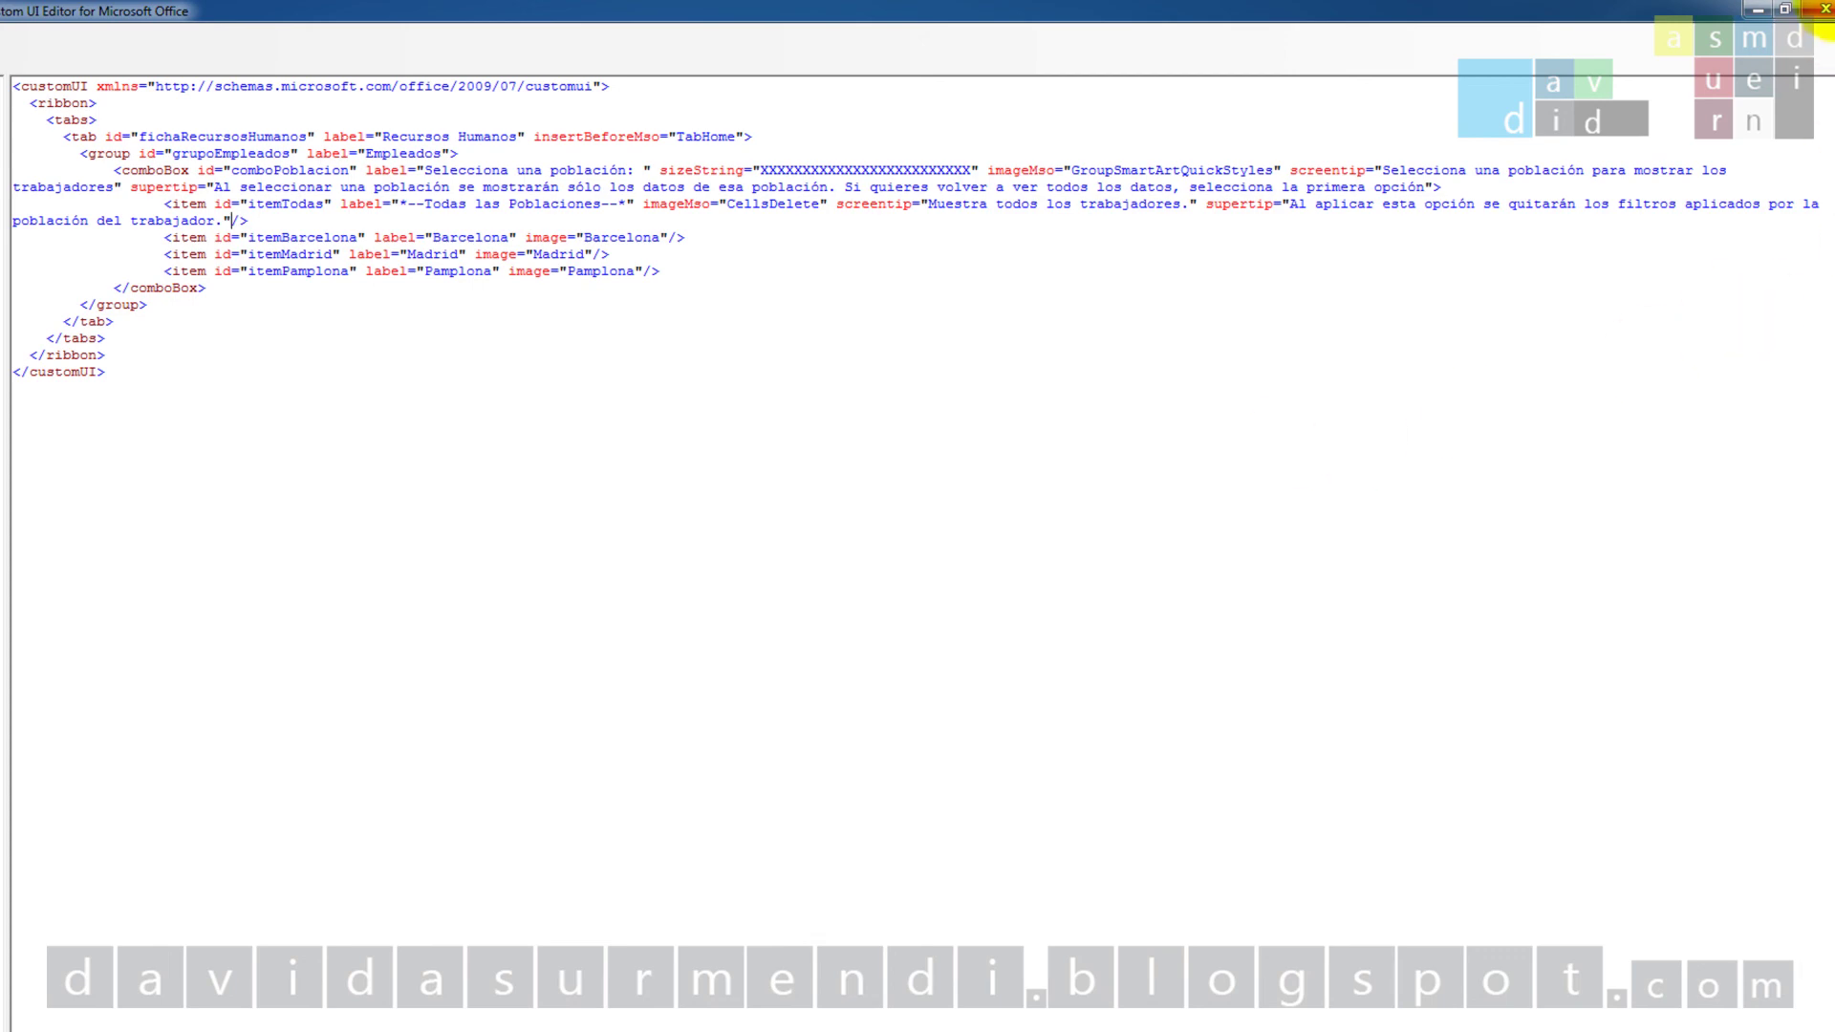
pyautogui.click(1826, 9)
# Save the XML changes, launch Excel 2013 and reopen Personal v0.01.xlsm from the recent files
pyautogui.click(777, 628)
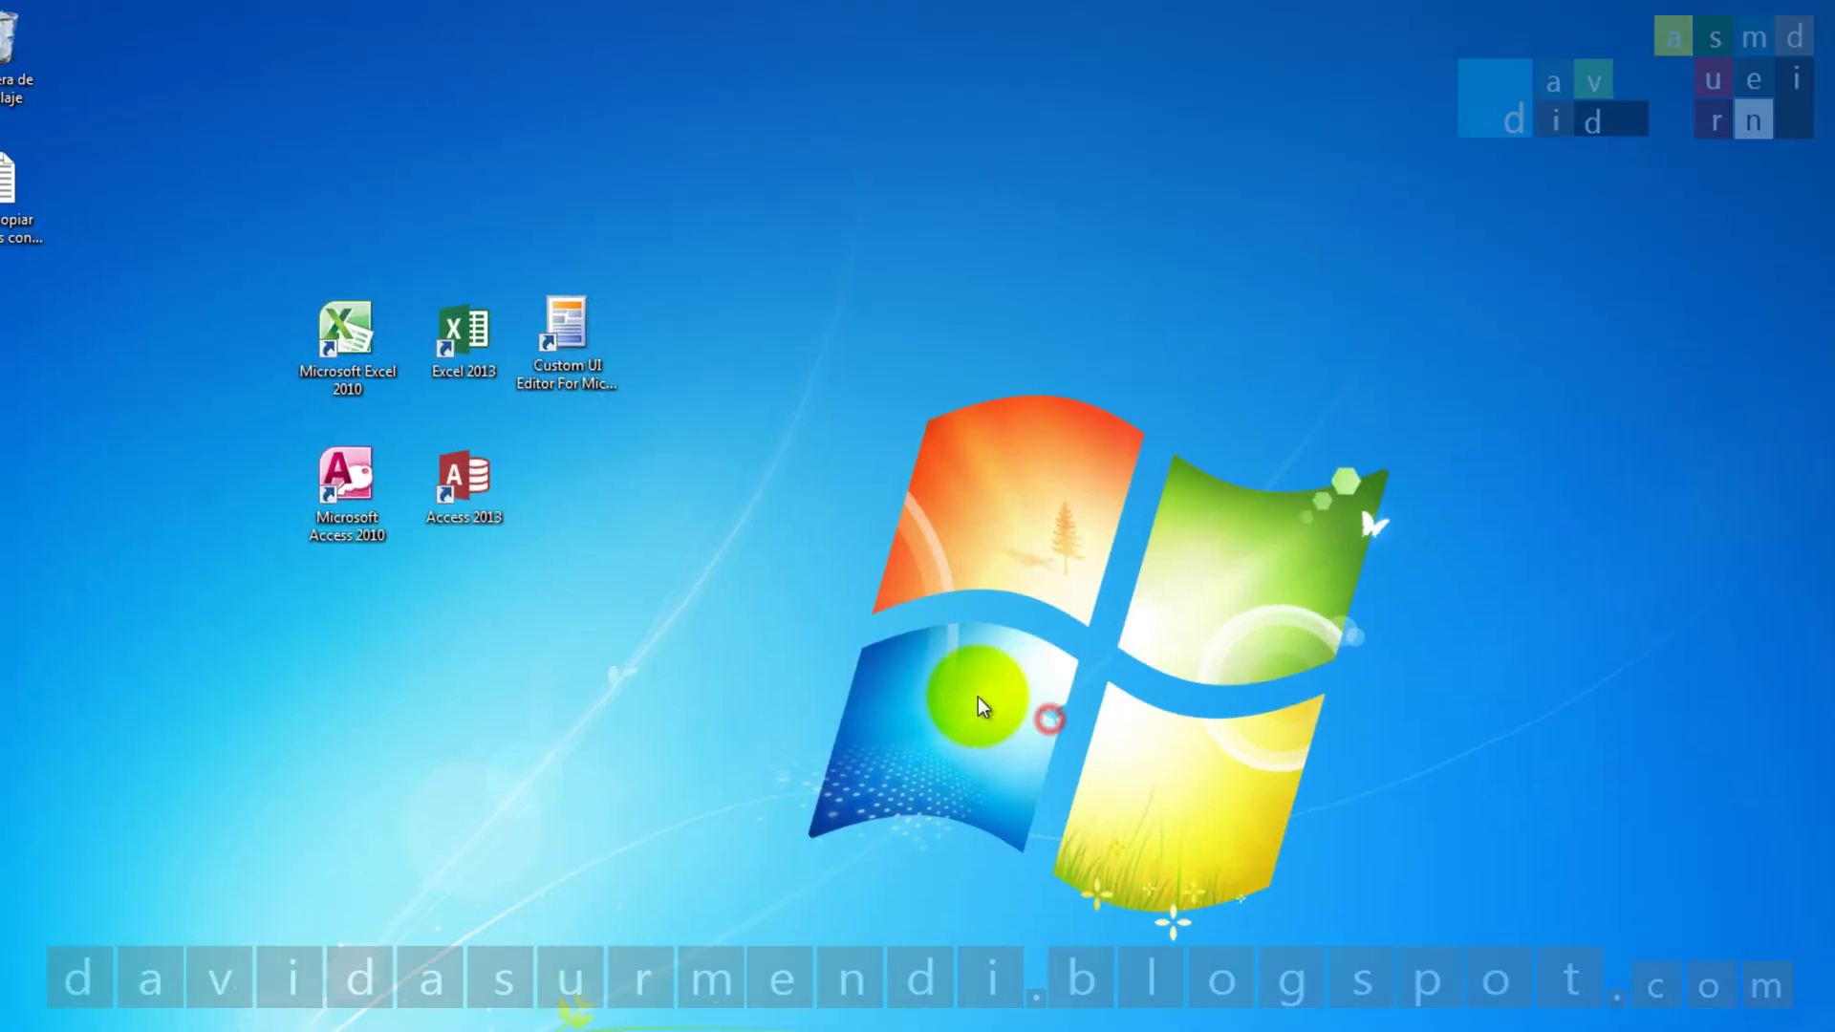
pyautogui.doubleClick(577, 381)
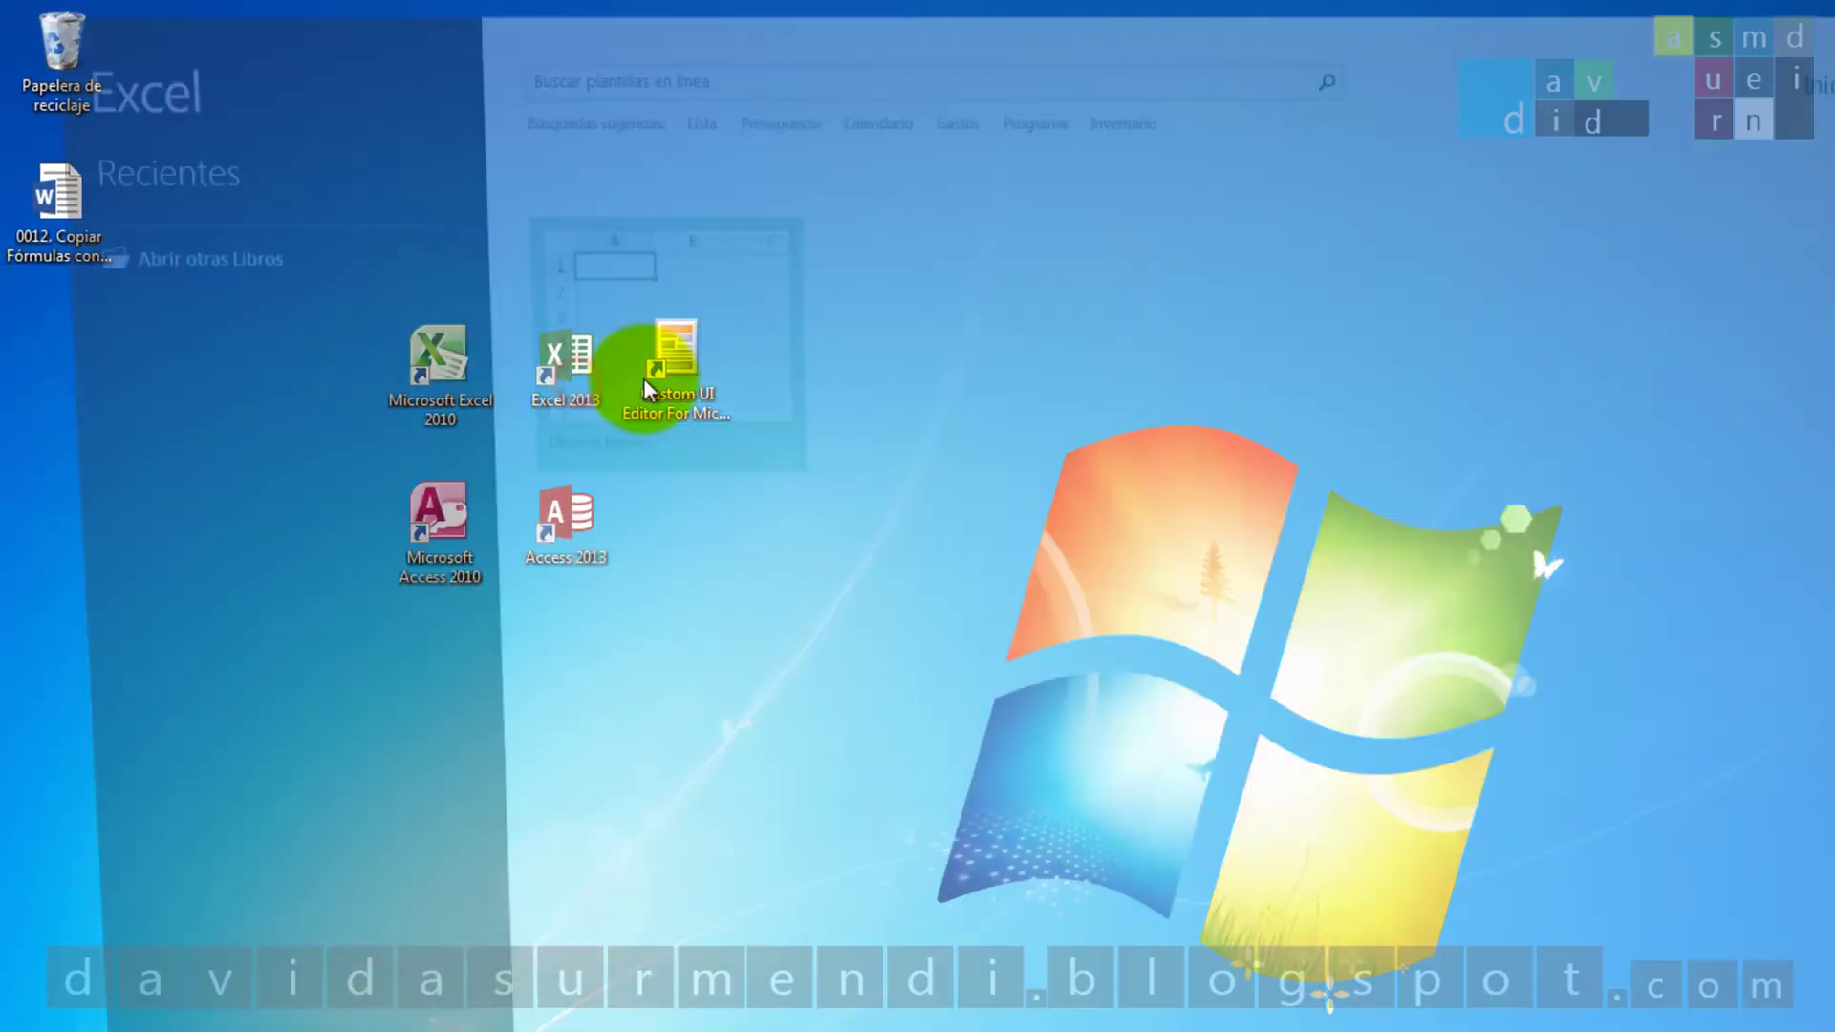
pyautogui.click(194, 235)
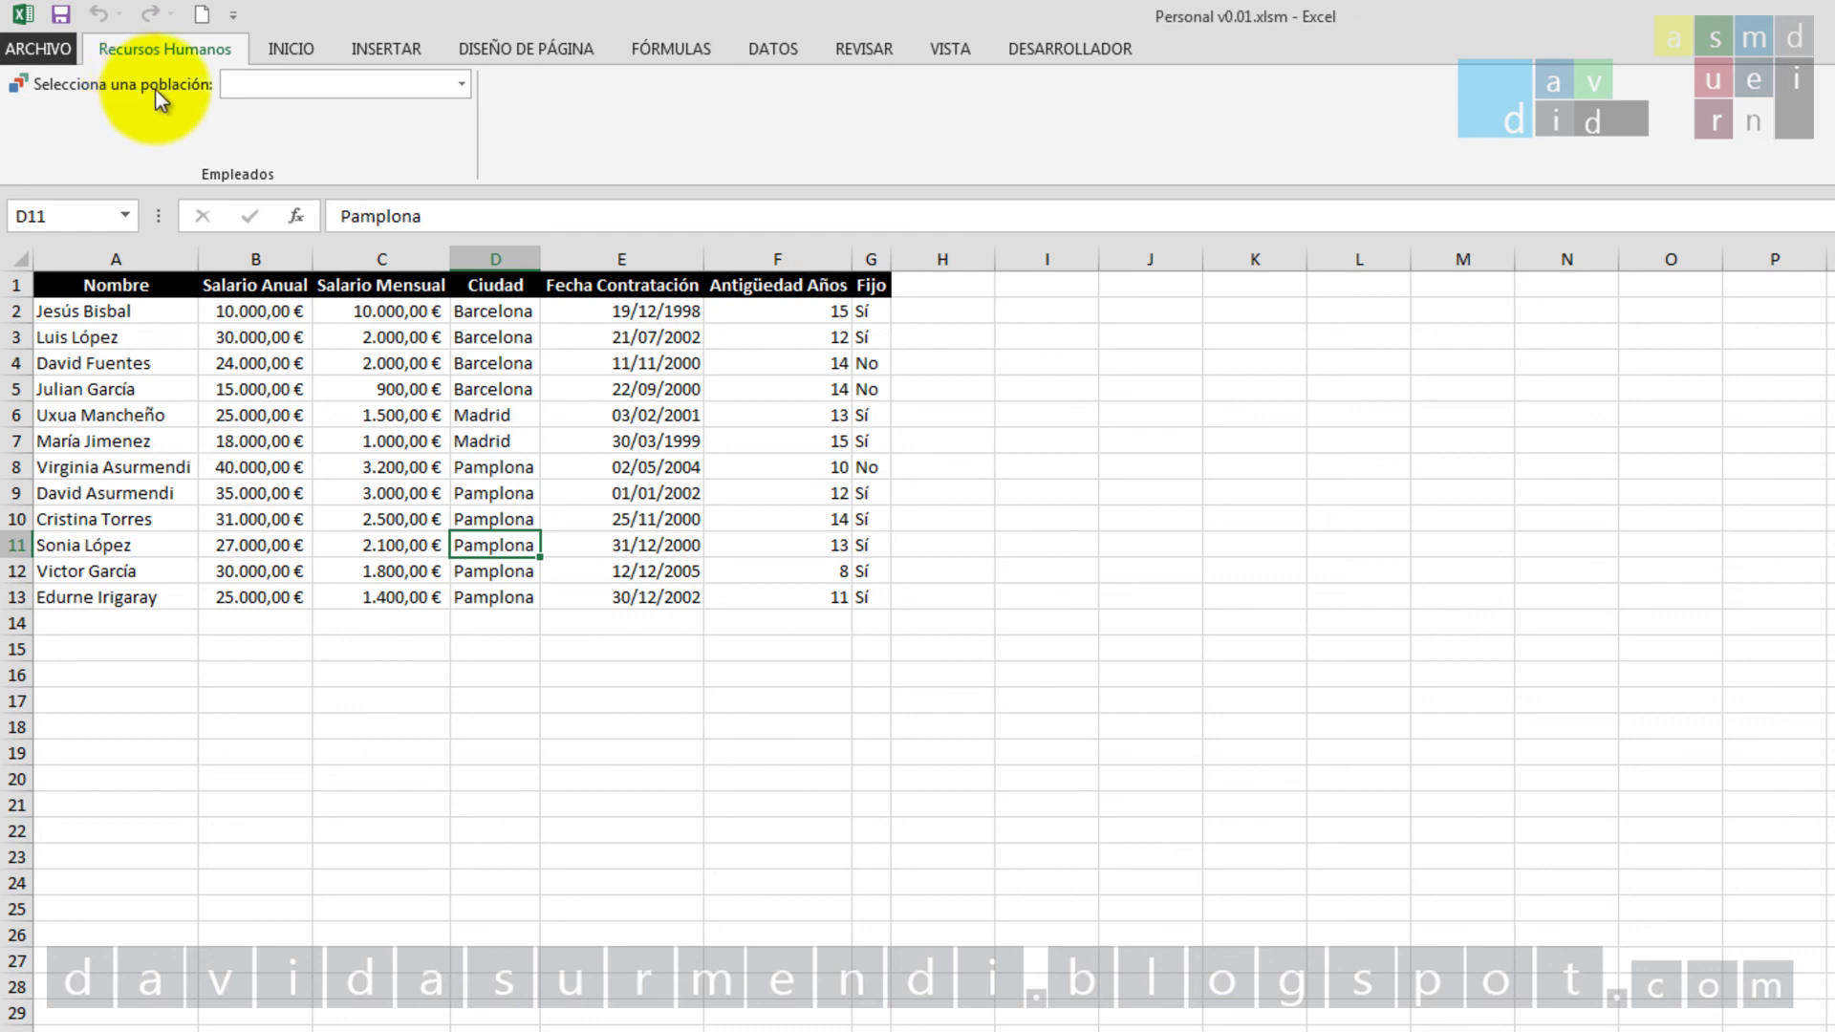
# Drop down the población combo to show Todas las Poblaciones, Barcelona, Madrid and Pamplona with icons
pyautogui.click(464, 86)
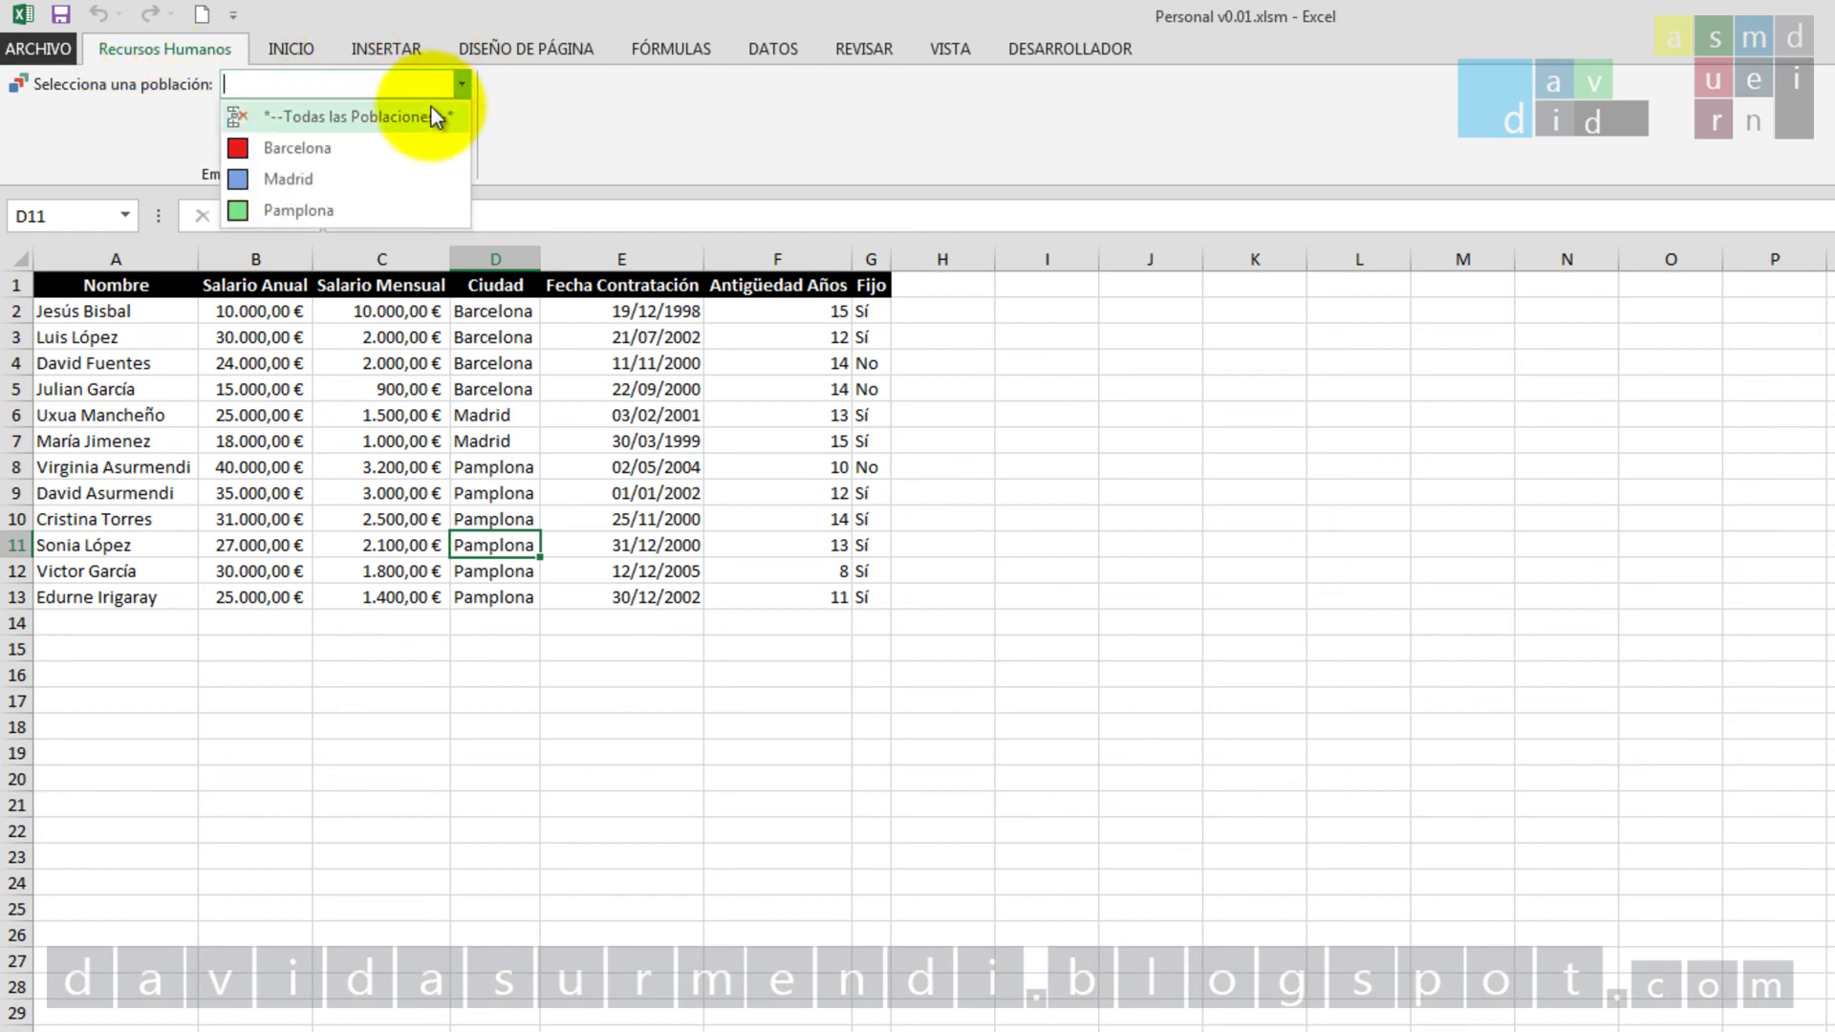